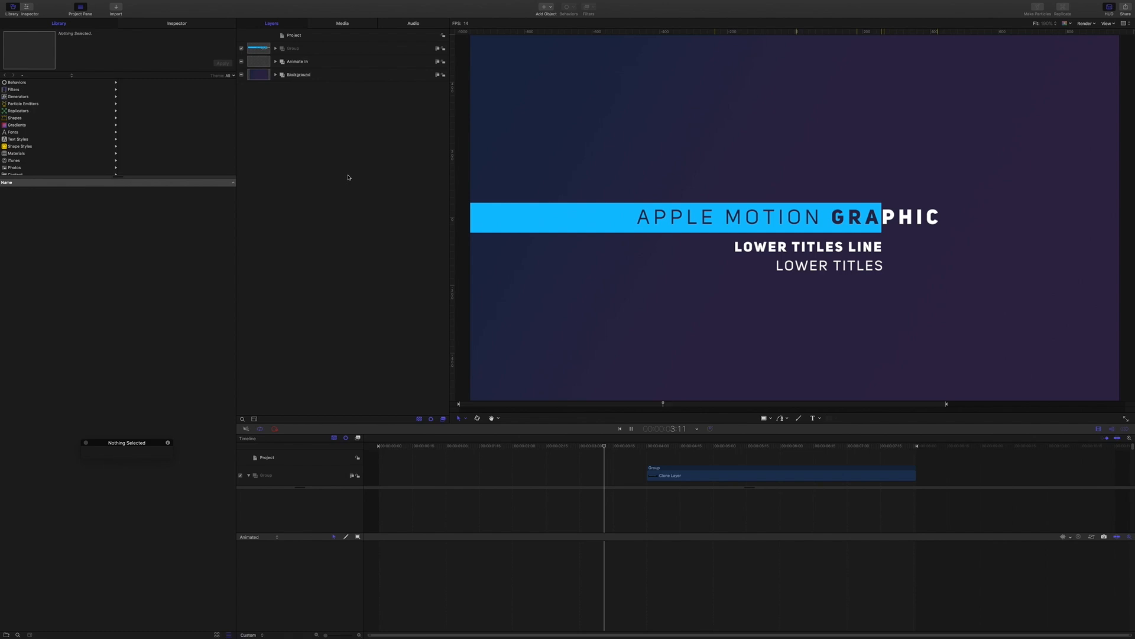
Preview the finished title animation by stepping the playhead between about 2:03 and 4:04
key("space")
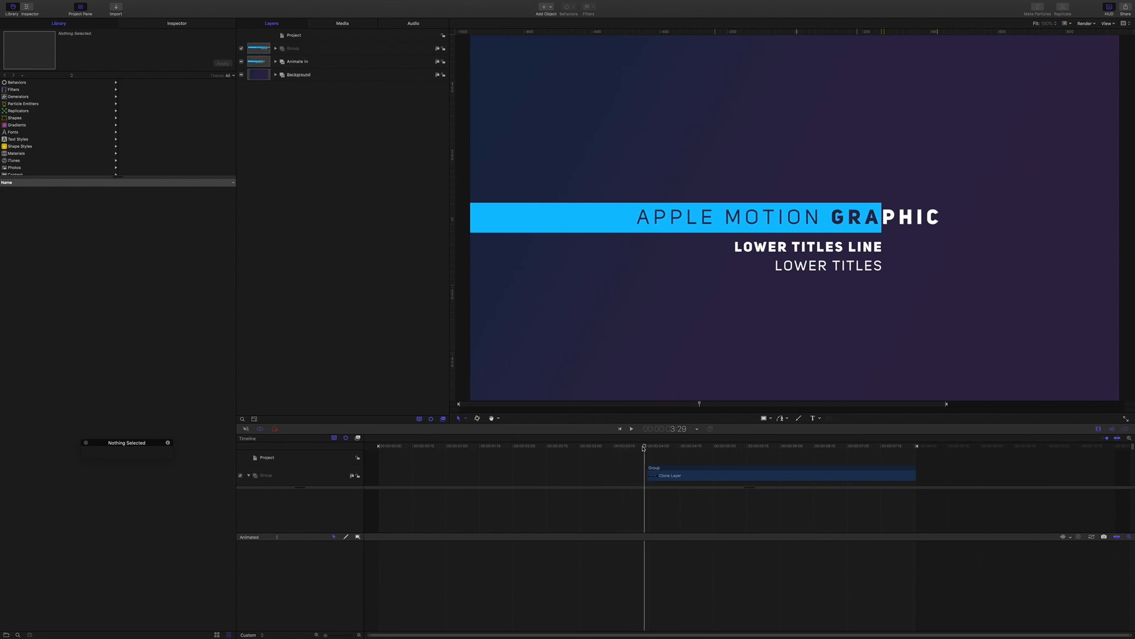
left_click_drag(645, 448, 619, 460)
left_click_drag(618, 446, 521, 431)
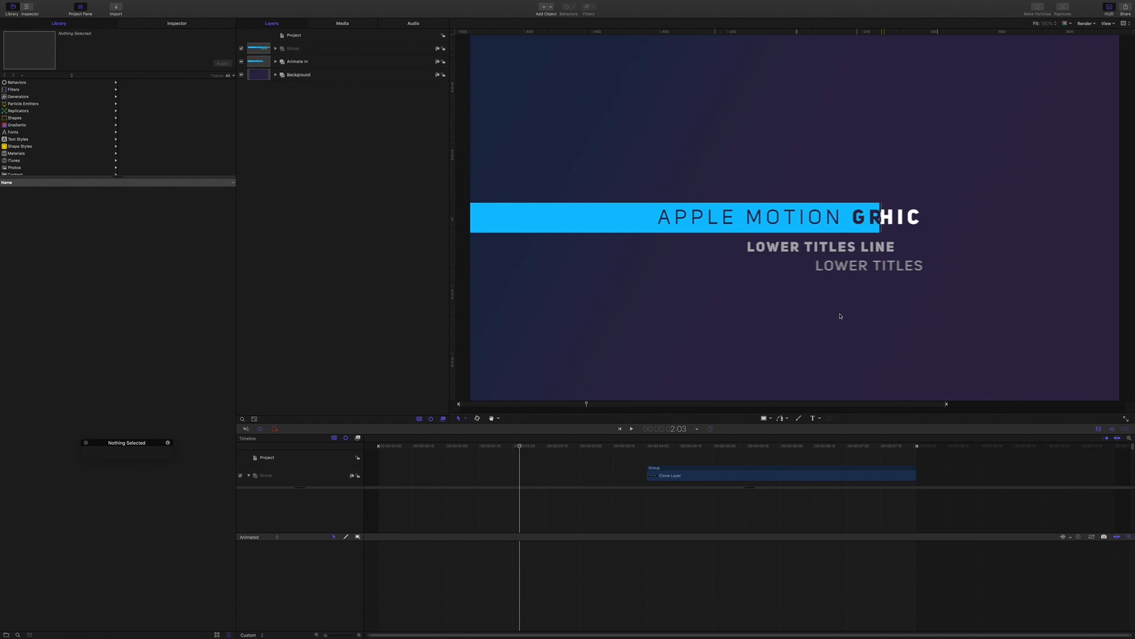
left_click(526, 448)
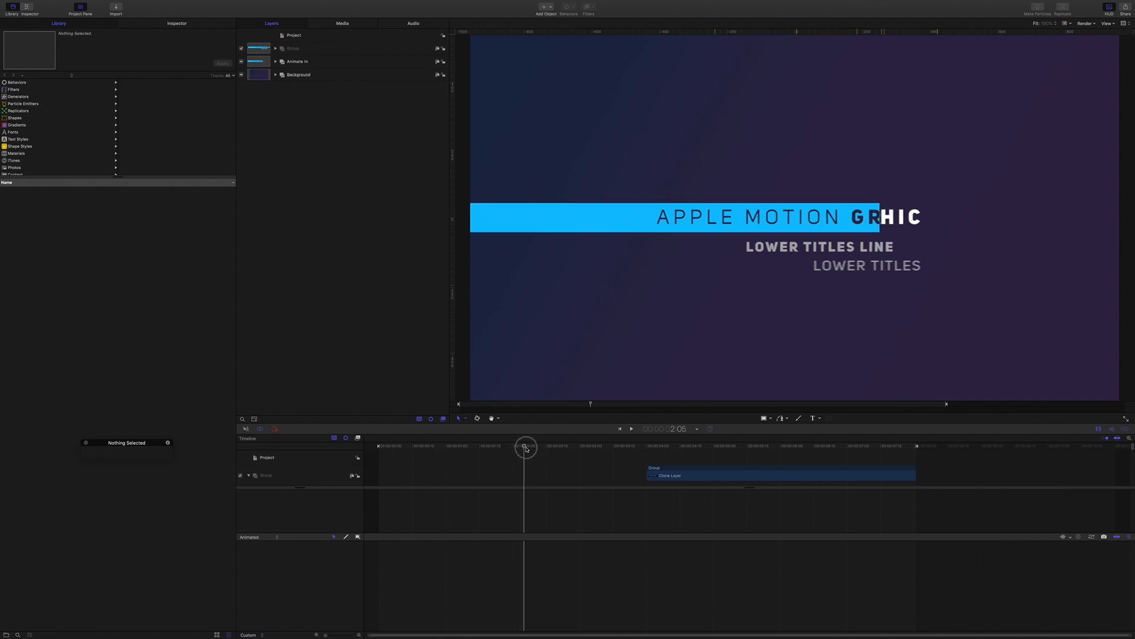
left_click_drag(525, 448, 658, 459)
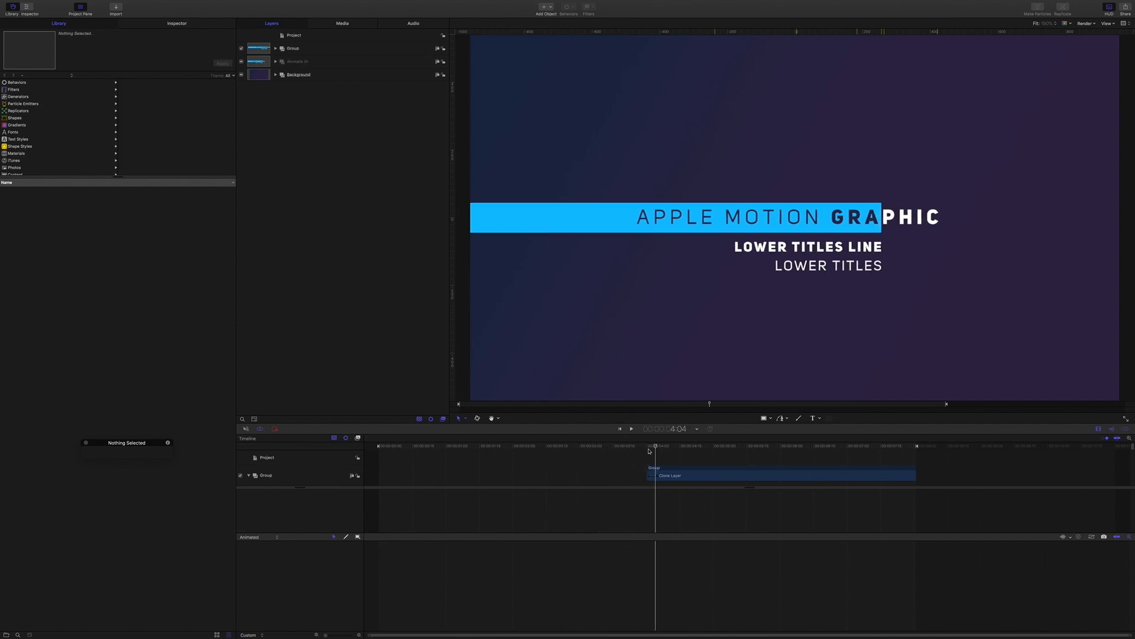
Examine the Second Reveal, Lower Titles, Flourish and Typography groups inside the Animate In group
left_click(275, 61)
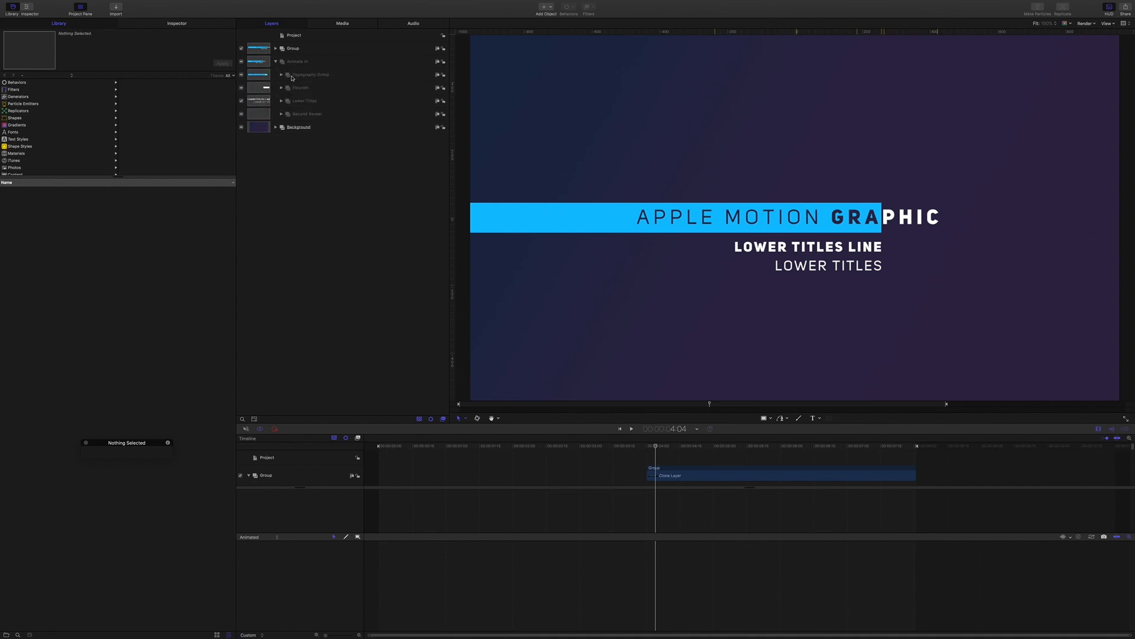
left_click(302, 115)
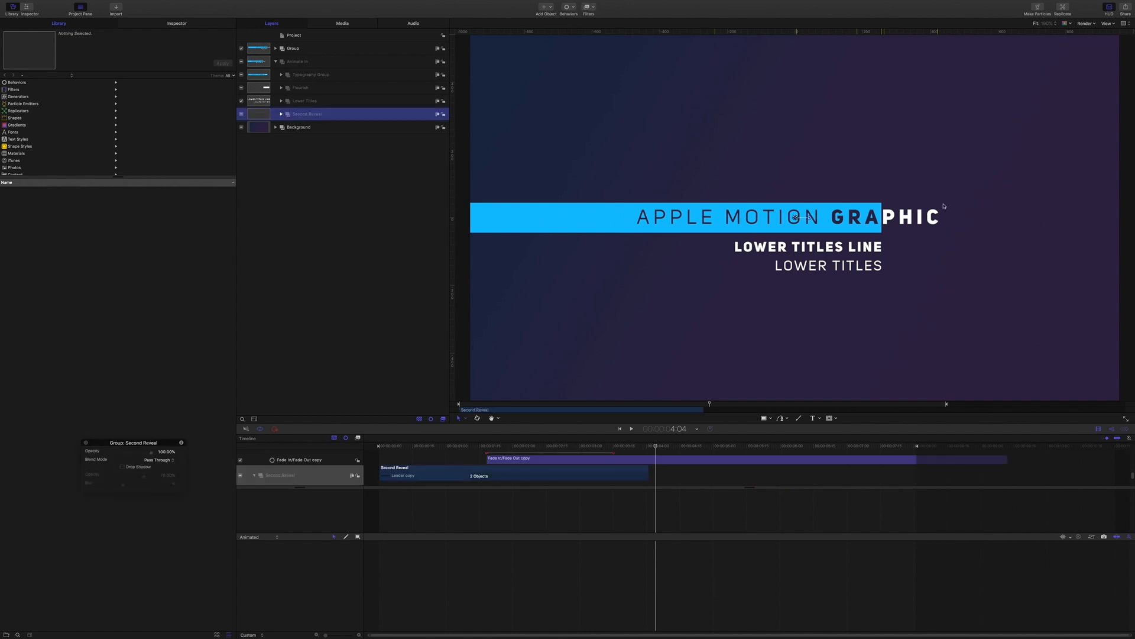
key("Up")
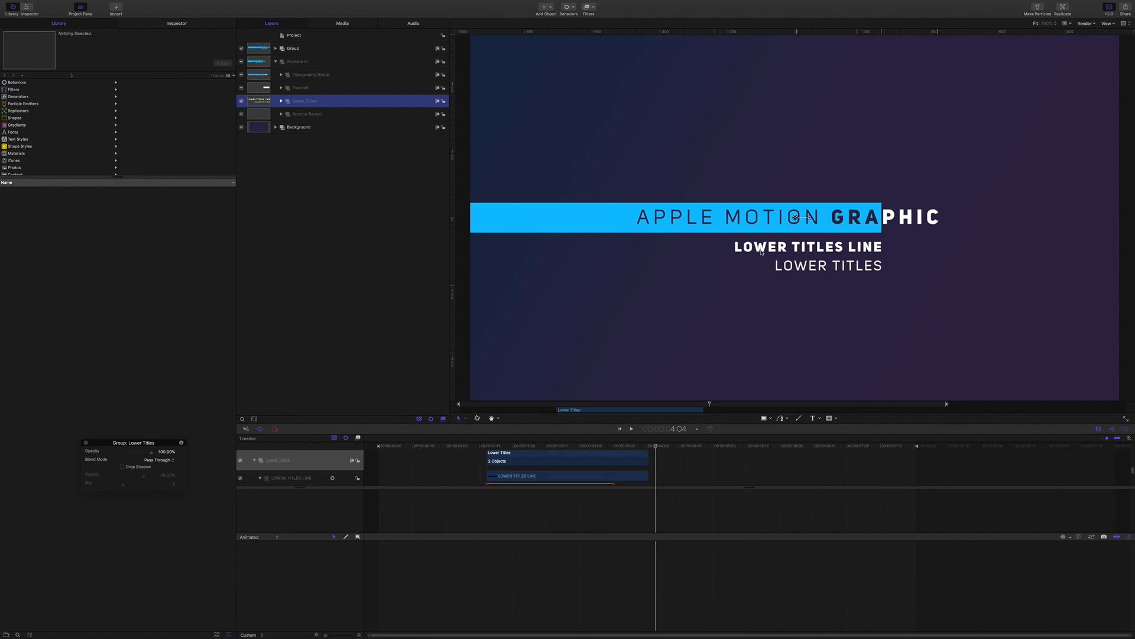
left_click(306, 90)
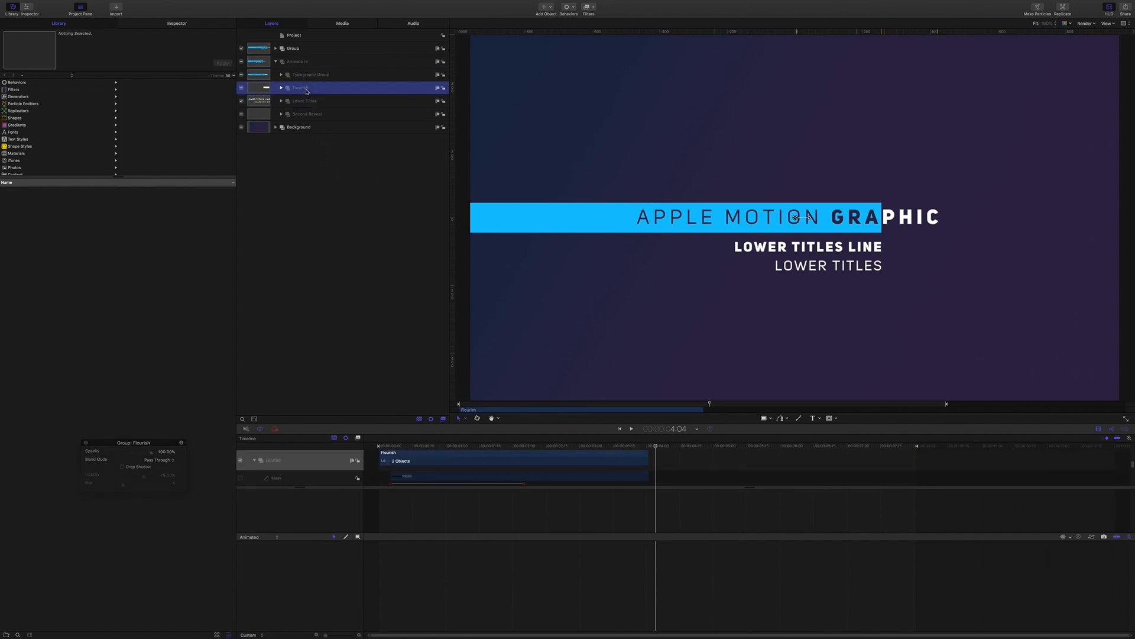
left_click(282, 75)
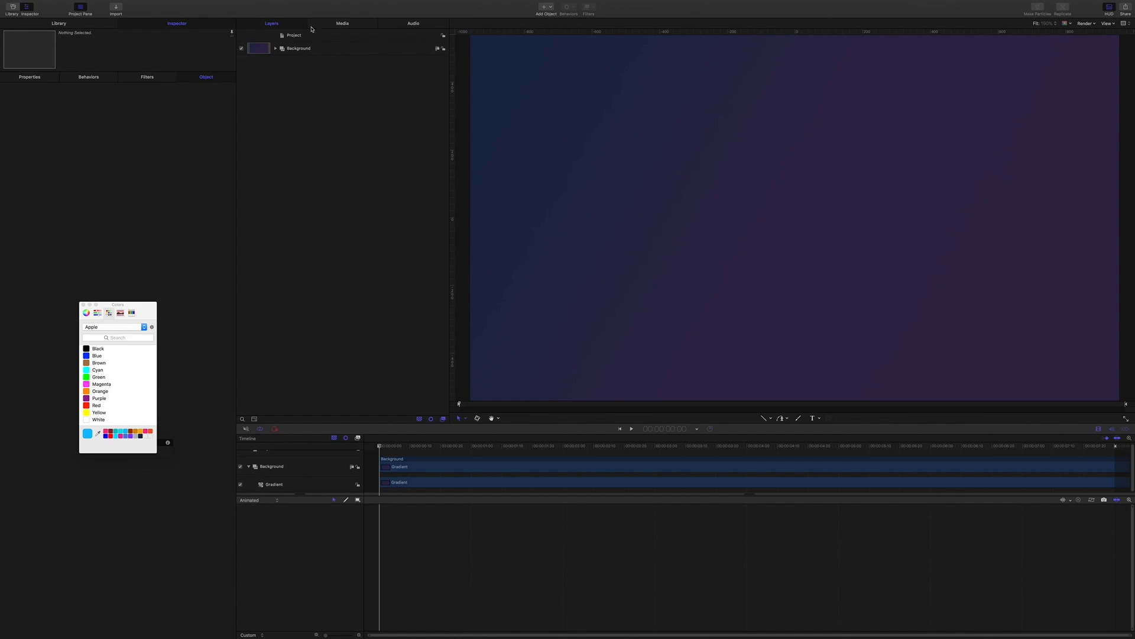
Examine the contents of the Background group, then deselect everything
left_click(294, 52)
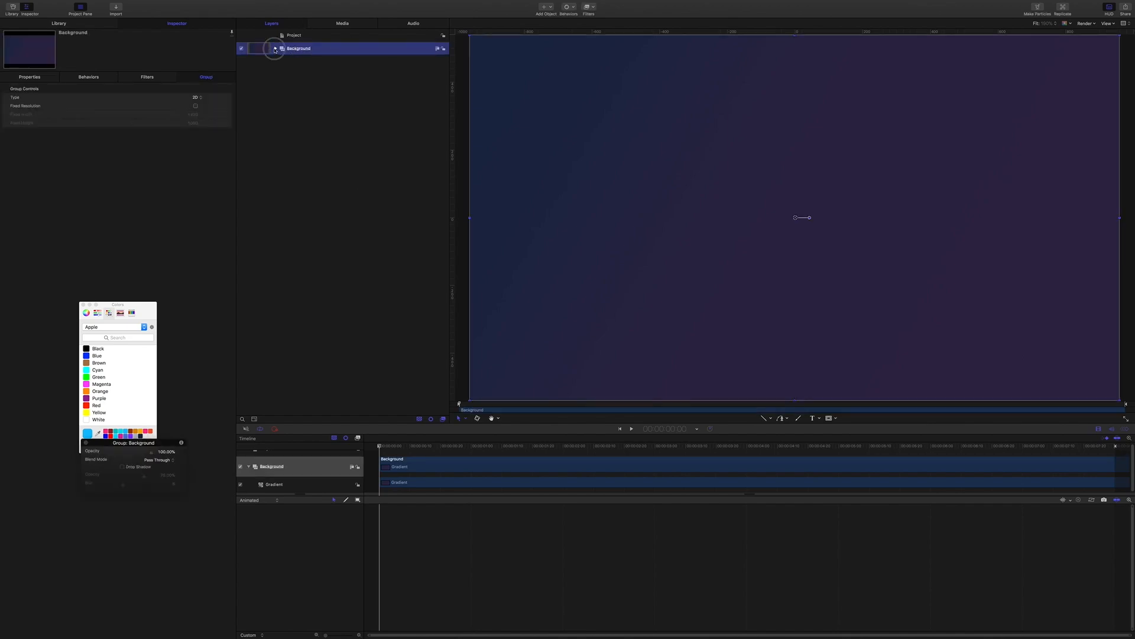
left_click(276, 49)
left_click(306, 137)
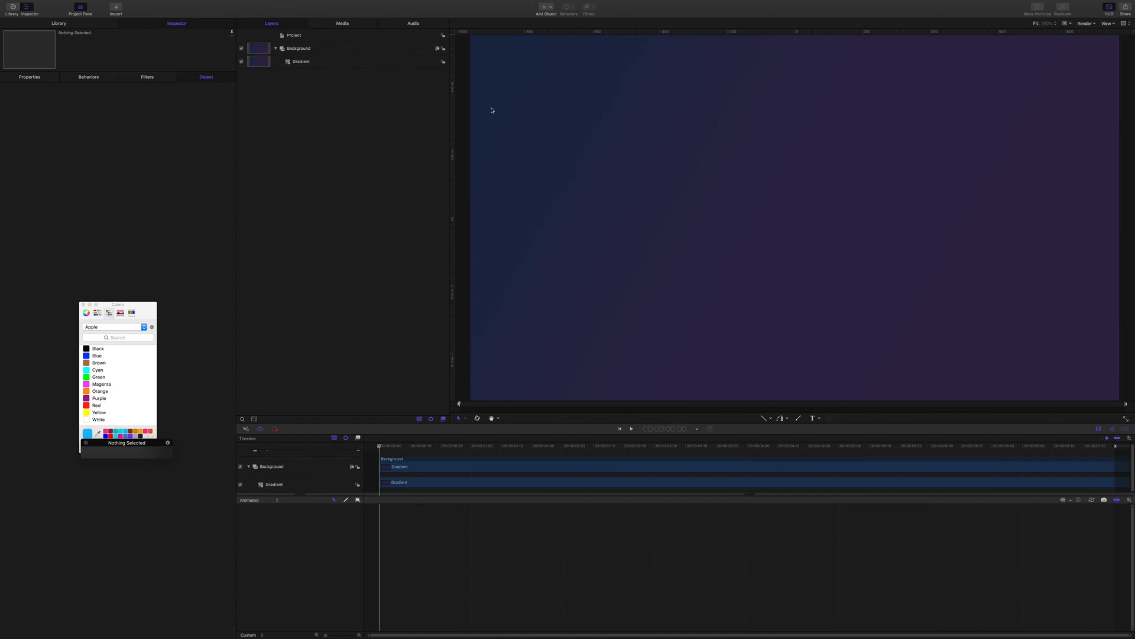
Show the full view area and add a vertical guide about 250 pixels right of the canvas centre
left_click(1113, 25)
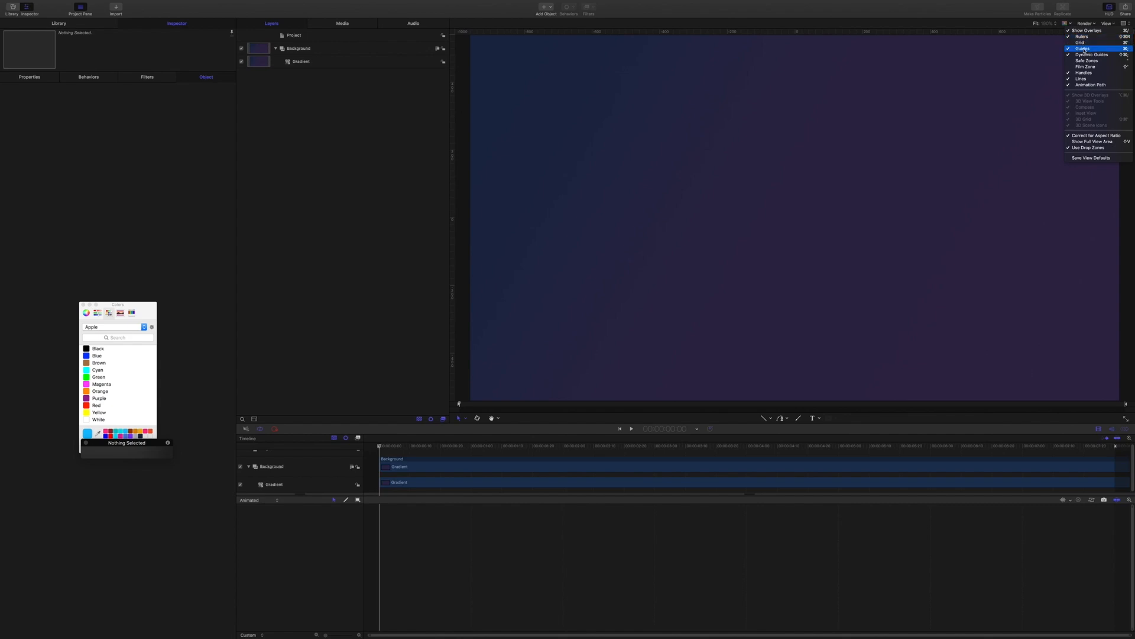
left_click(1087, 142)
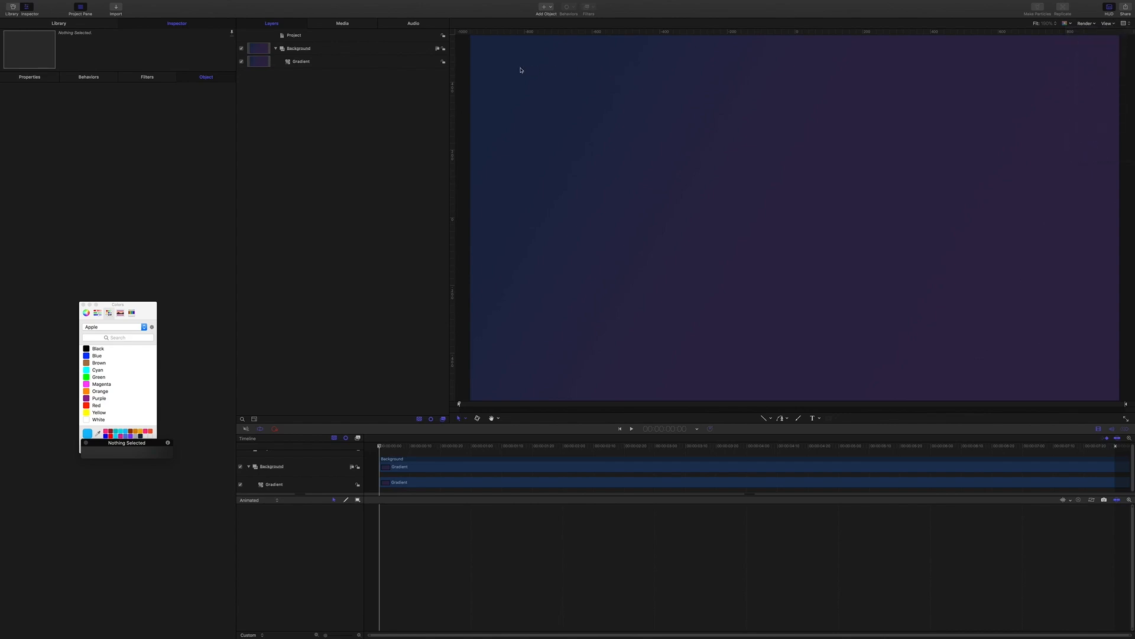
left_click_drag(455, 116, 882, 140)
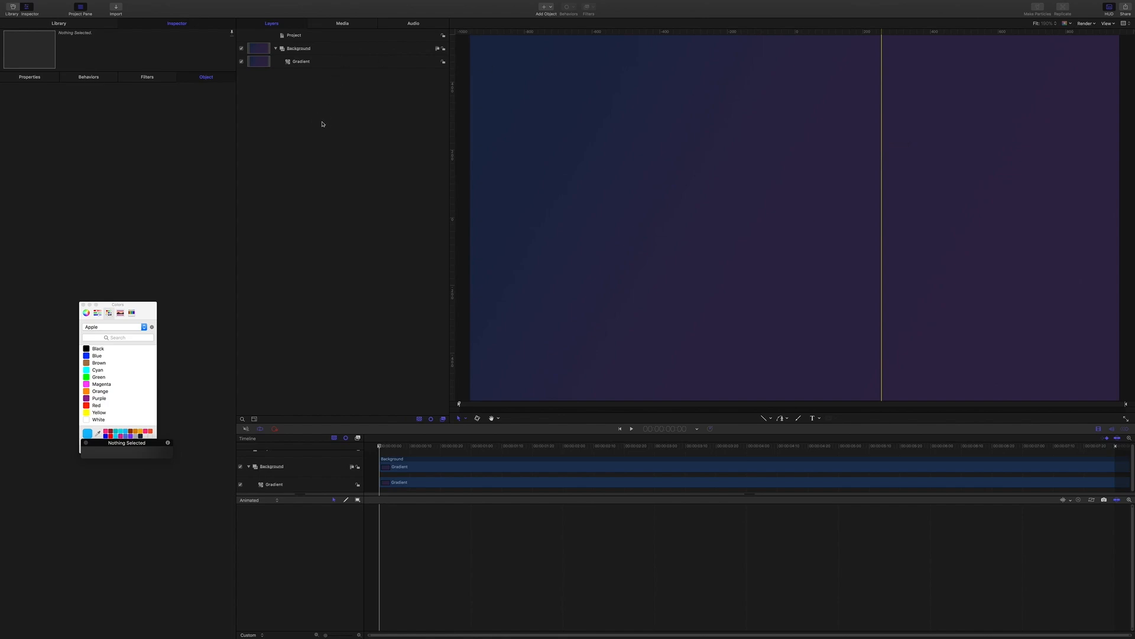
Create a new group named Flourish above Background and collapse the Background group
key("super+shift+n")
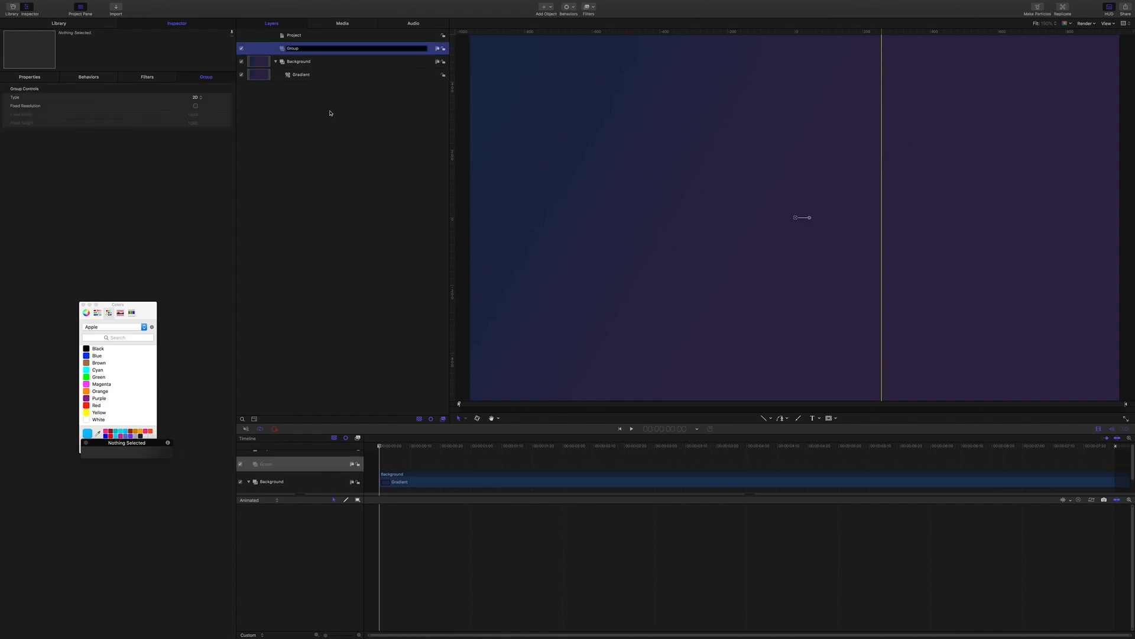
left_click_drag(302, 49, 249, 49)
type("Flourish")
key("Return")
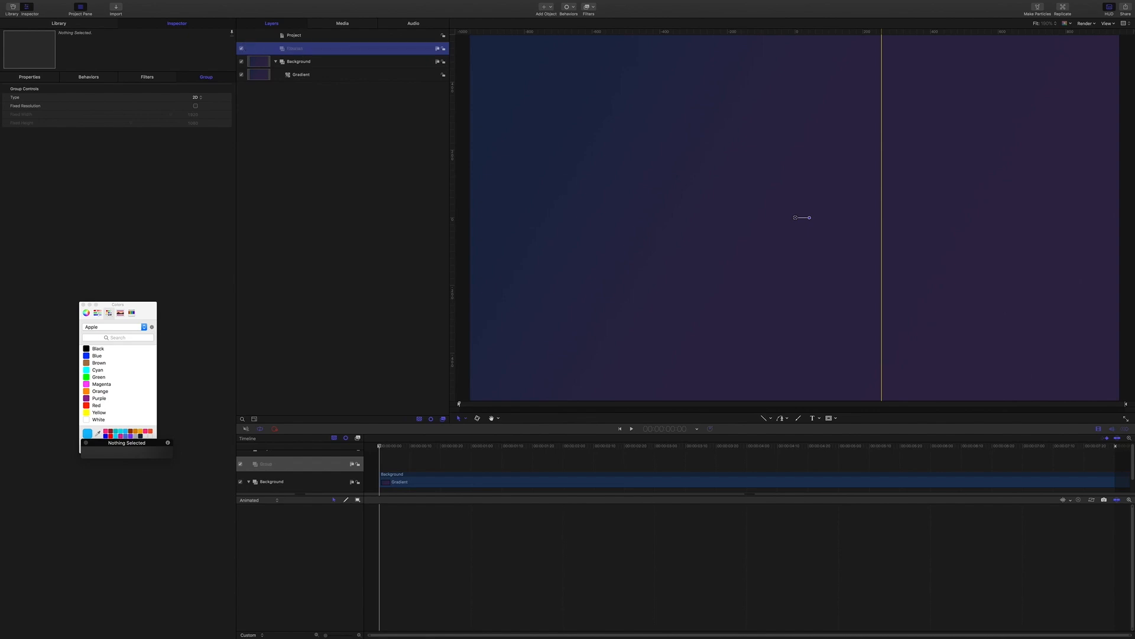
left_click(276, 61)
Draw a horizontal line across the canvas middle from just outside its left edge to the vertical guide, and name it LEADER
left_click(763, 418)
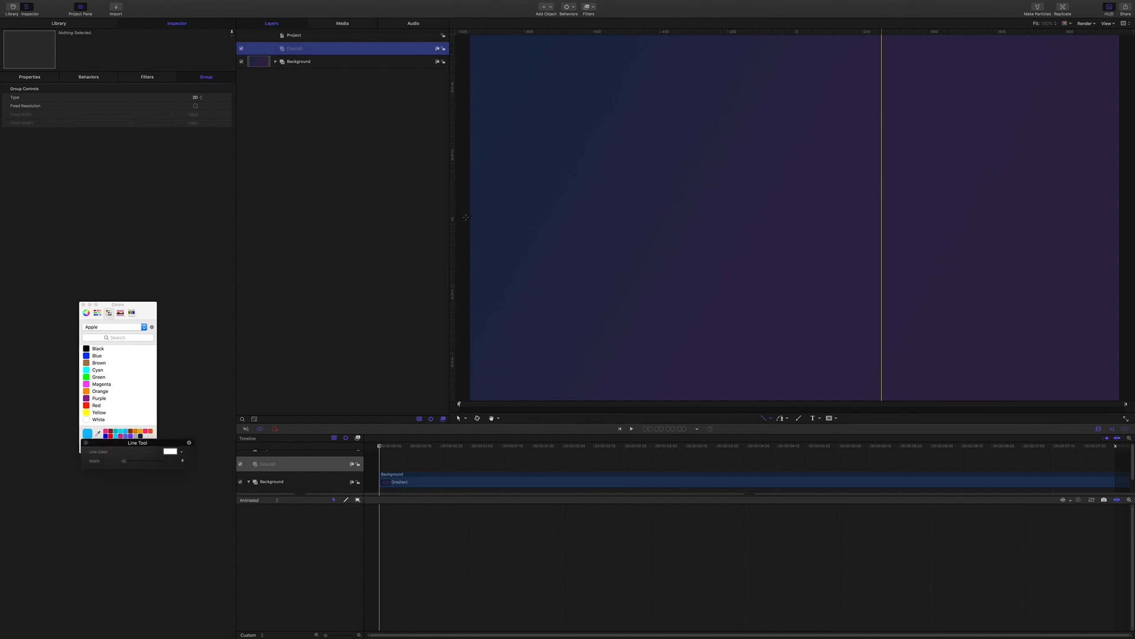
left_click_drag(466, 217, 885, 219)
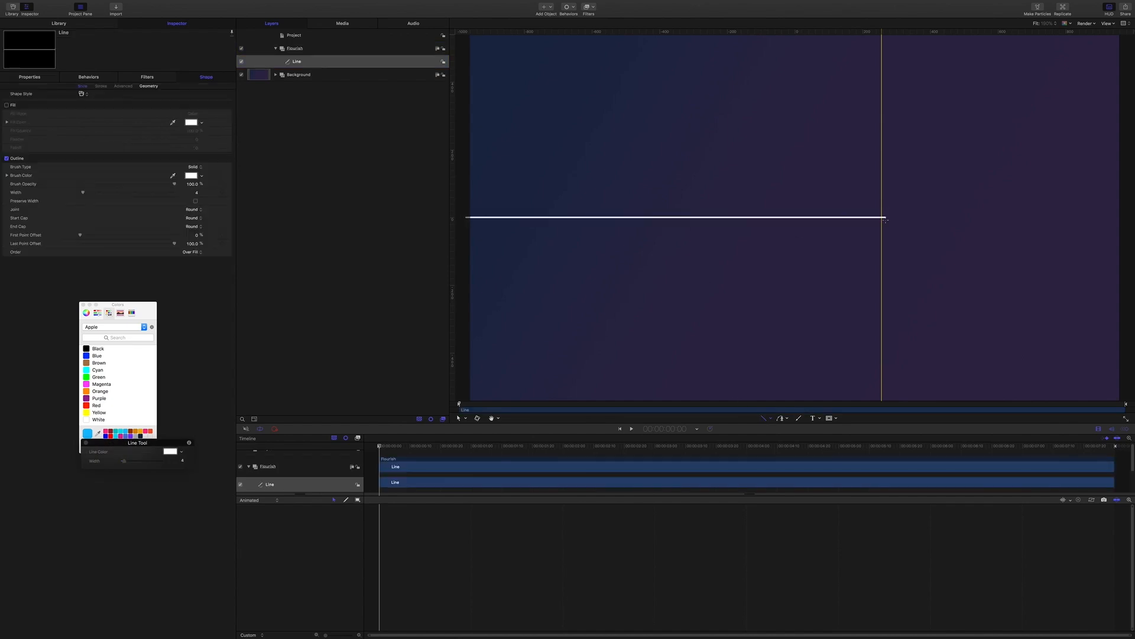
double_click(304, 62)
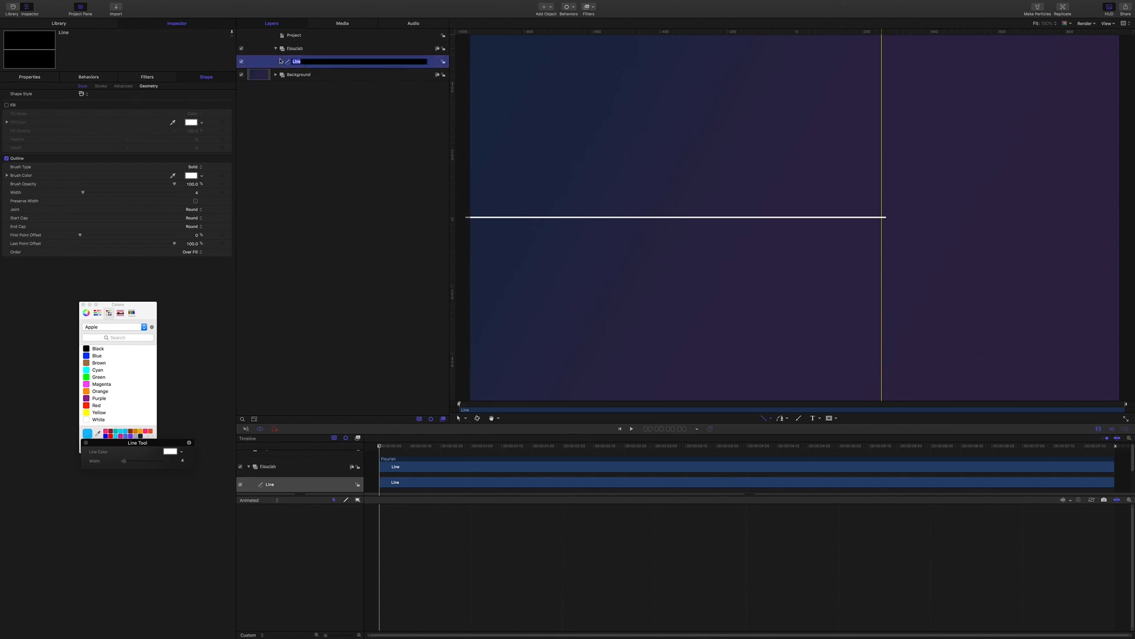
type("LEADER")
key("Return")
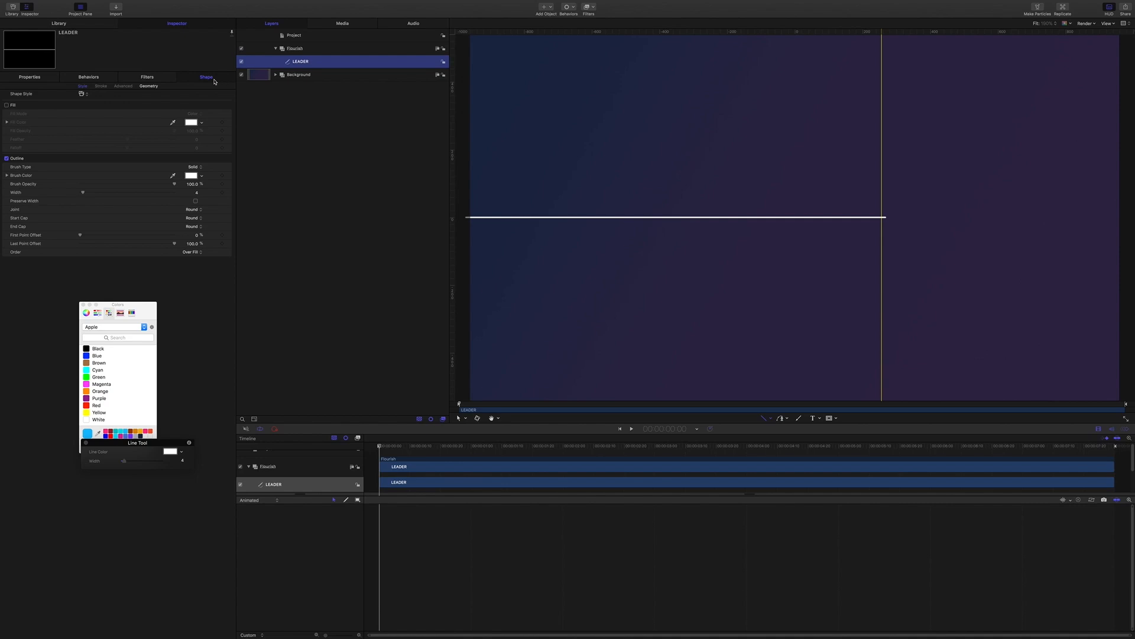
Set the LEADER line's outline width to 90 and both its start cap and end cap to None
left_click(197, 193)
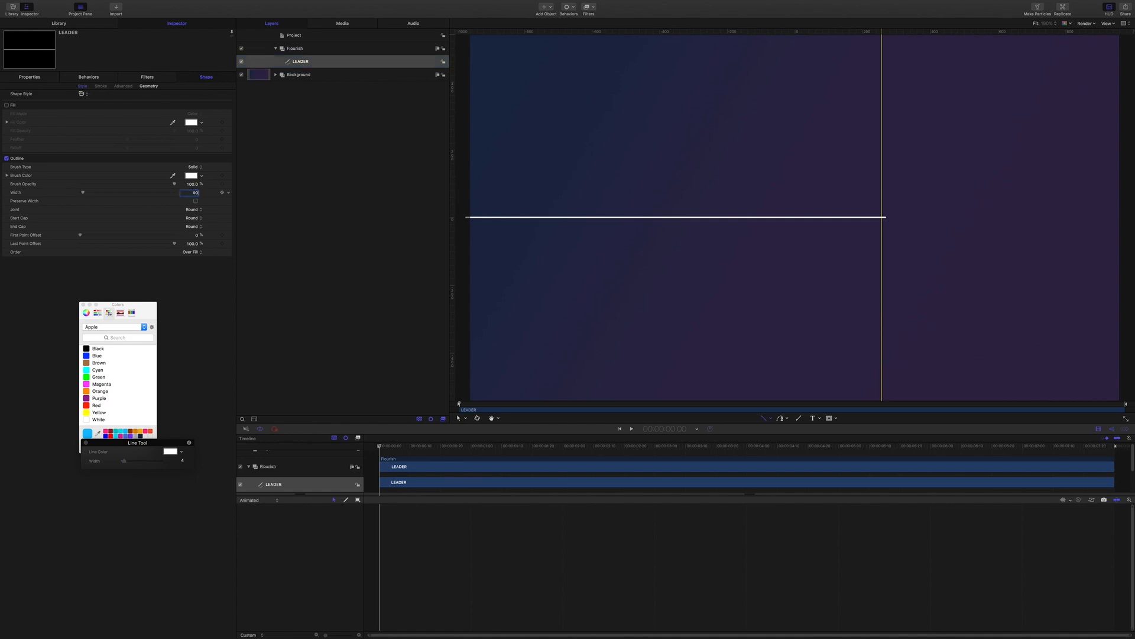
key("Return")
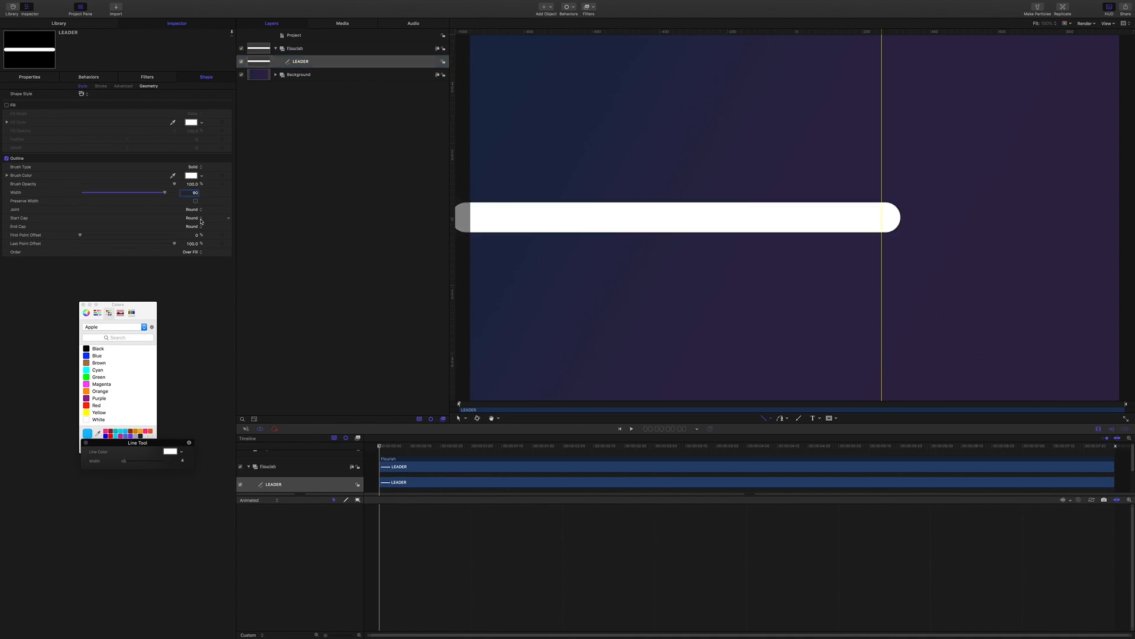
left_click(201, 219)
left_click(154, 226)
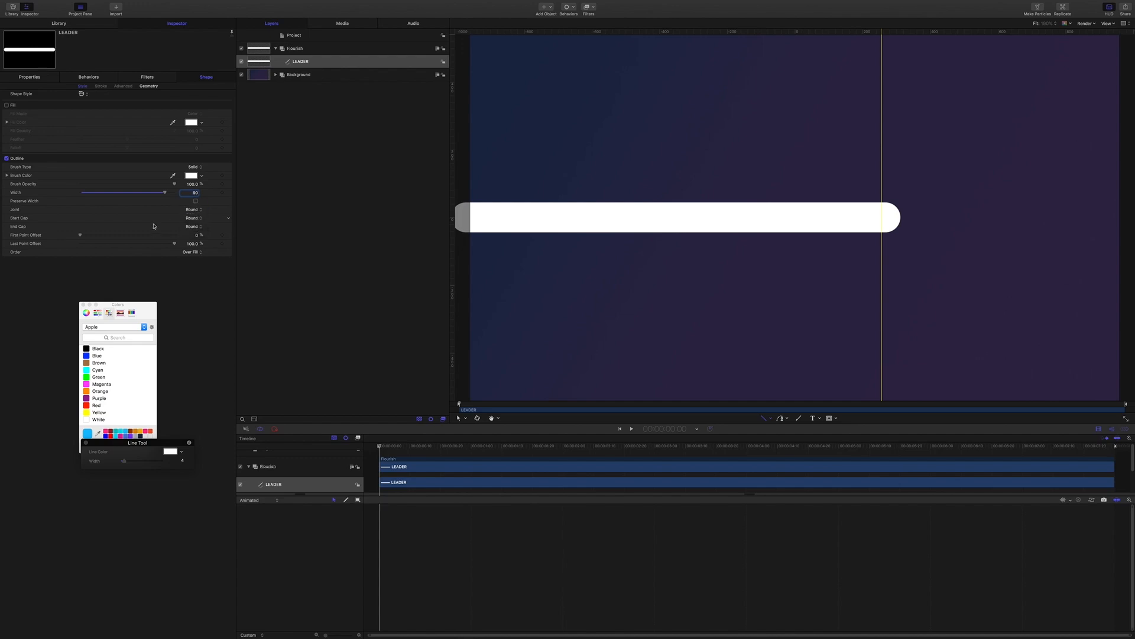
left_click(201, 227)
left_click(201, 216)
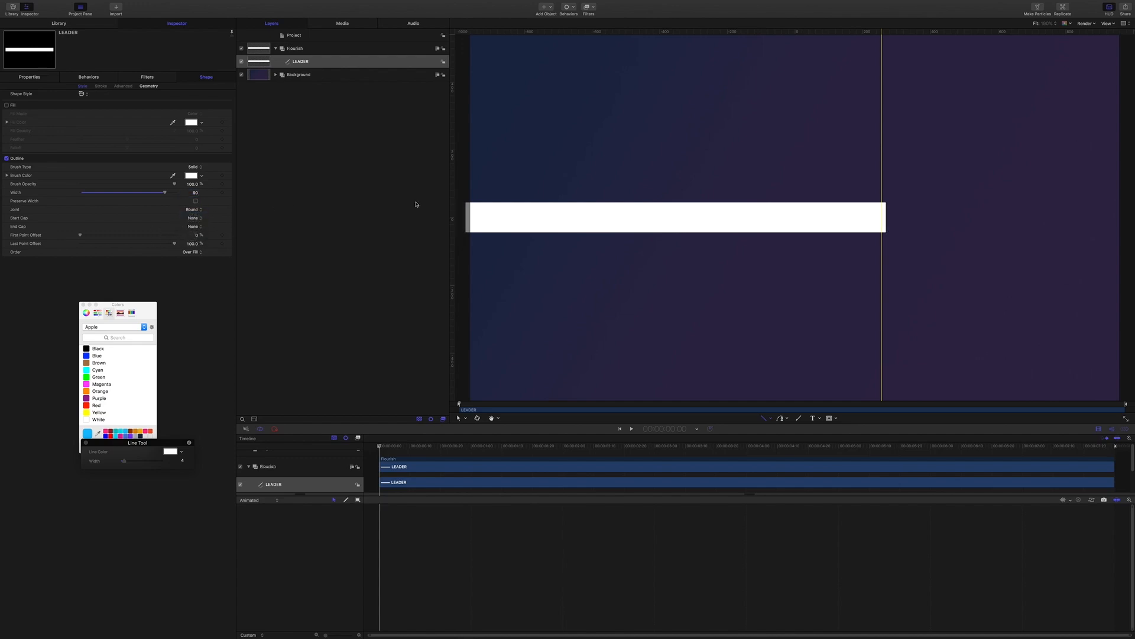
Resize the LEADER bar so its ends align with the canvas's left edge and the vertical guide
key("s")
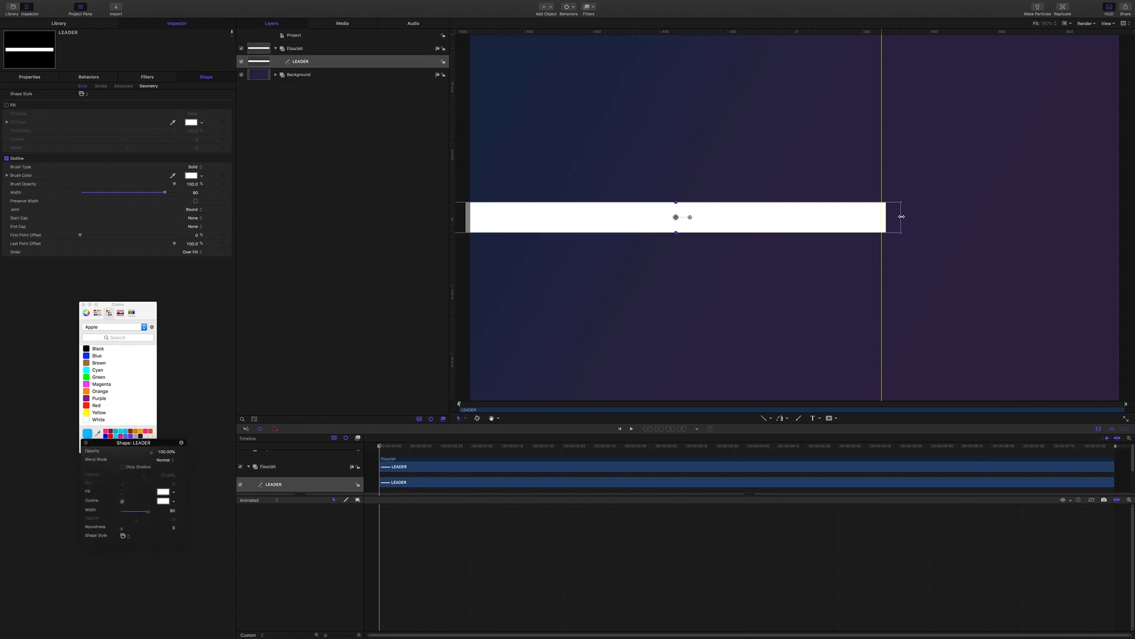
left_click_drag(901, 217, 896, 218)
scroll(529, 211, "left", 3)
left_click_drag(480, 218, 484, 218)
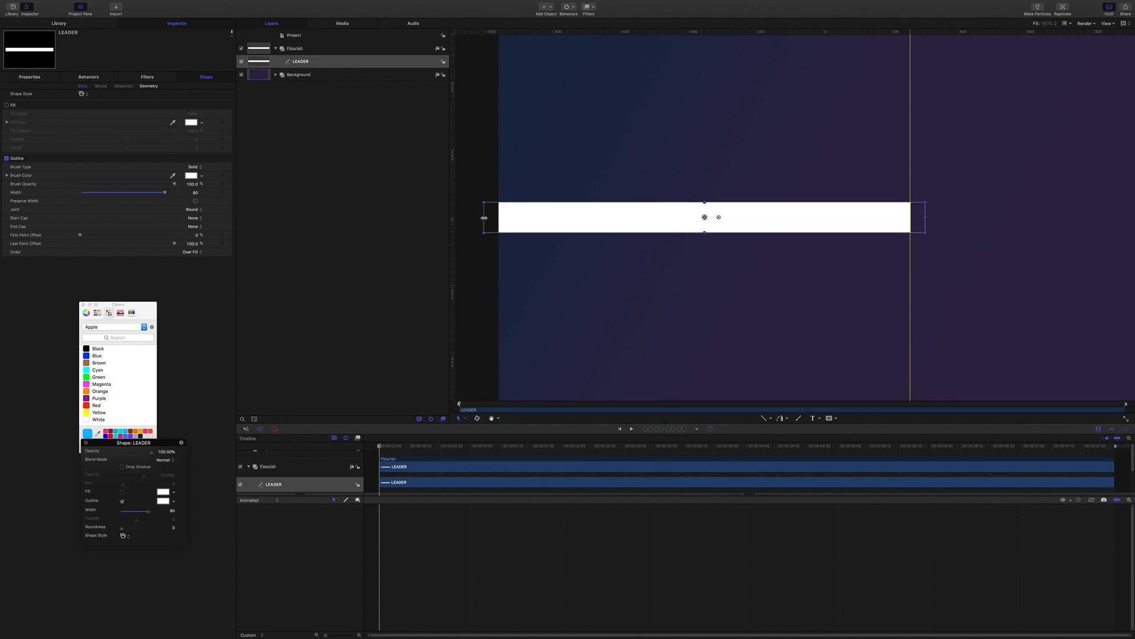
Deselect the bar, hide the guides and turn off Show Full View Area
left_click(392, 196)
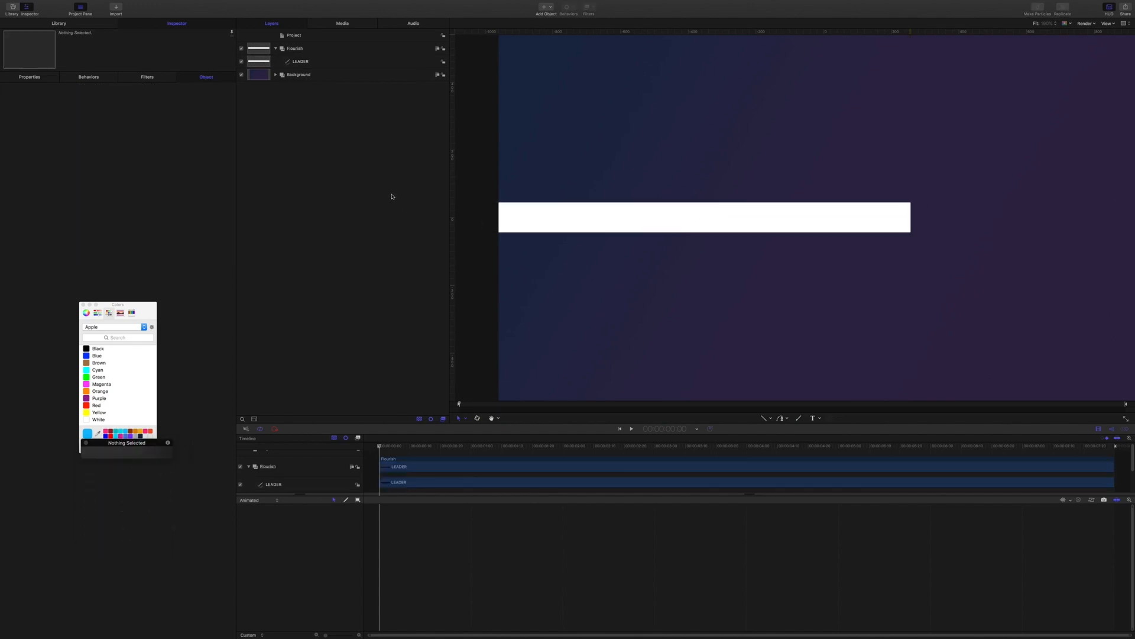
left_click(1103, 24)
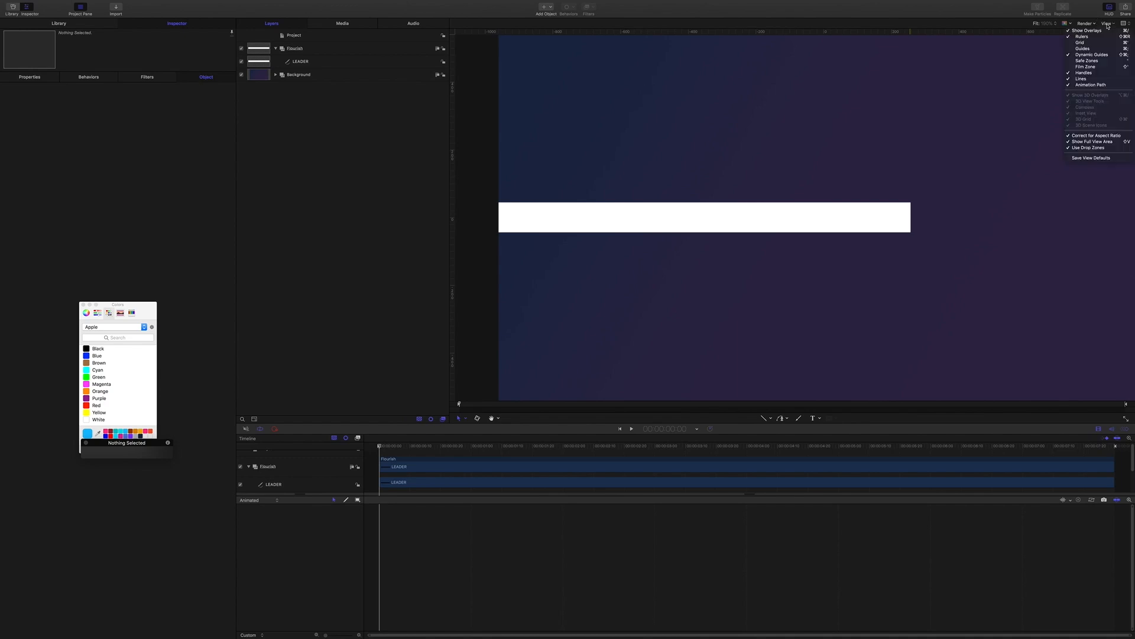
left_click(1086, 142)
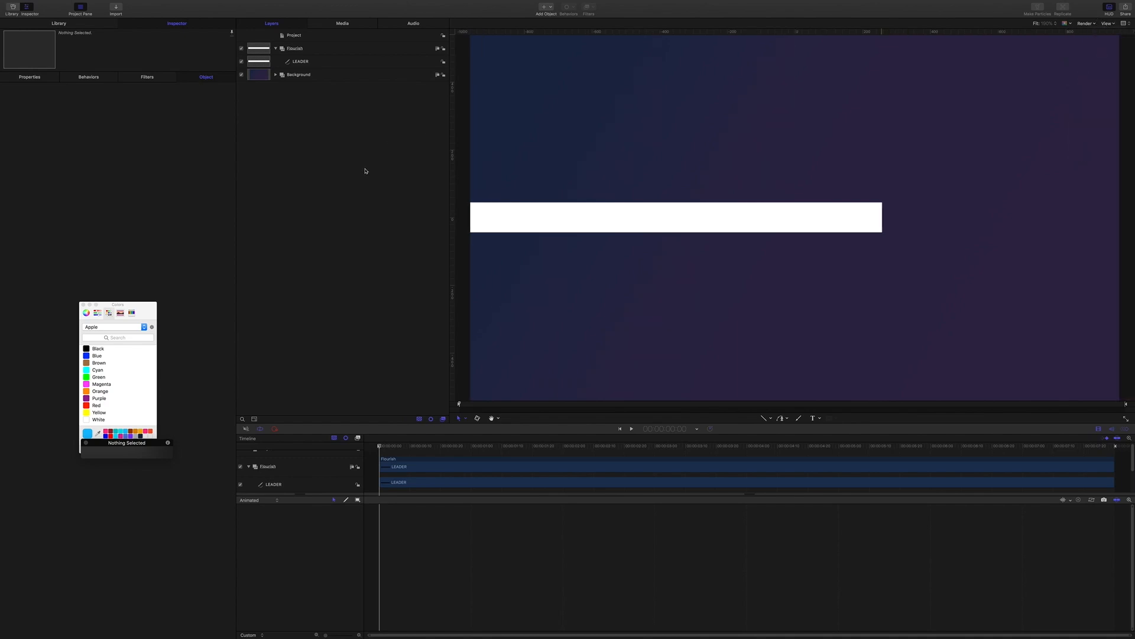
Keyframe the LEADER line's Last Point Offset at 0% on the first frame
left_click(304, 63)
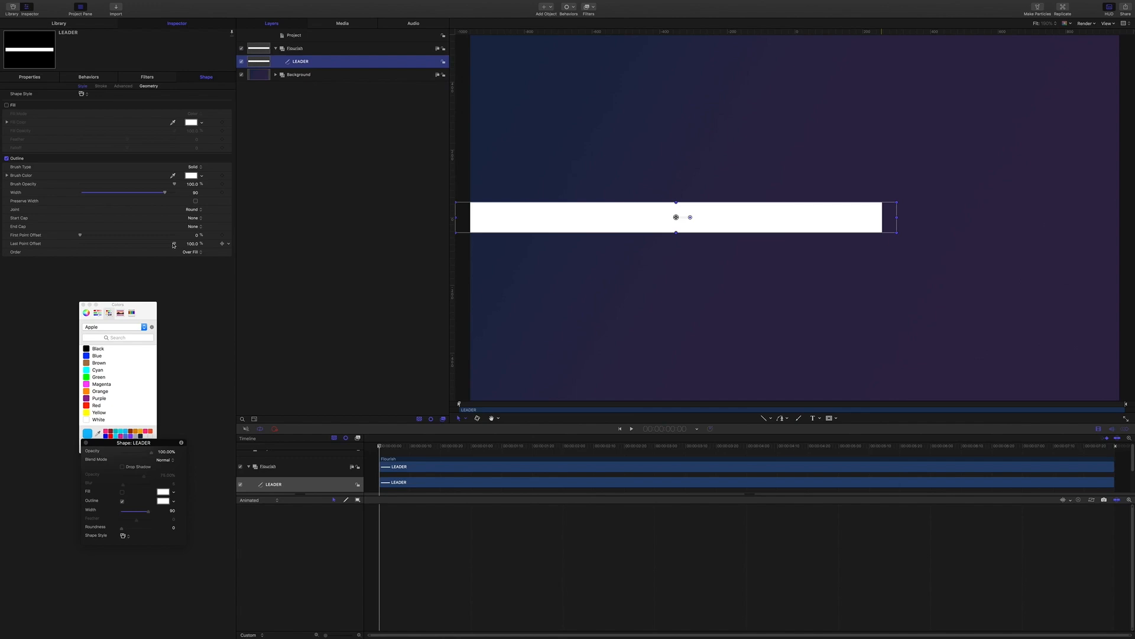
left_click_drag(173, 243, 6, 243)
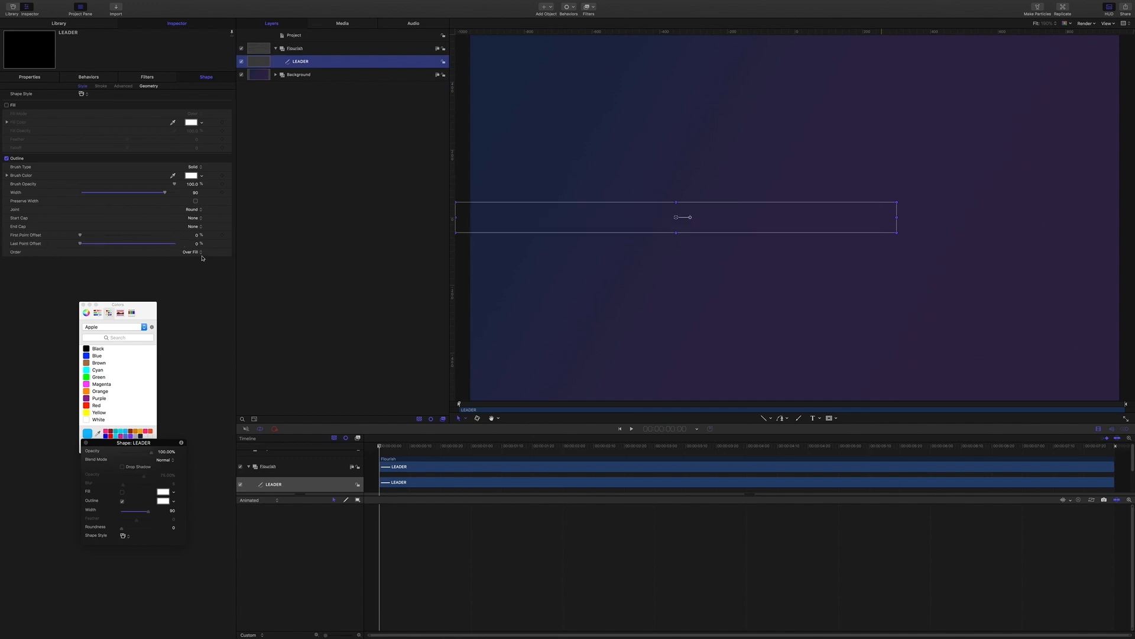
left_click(222, 243)
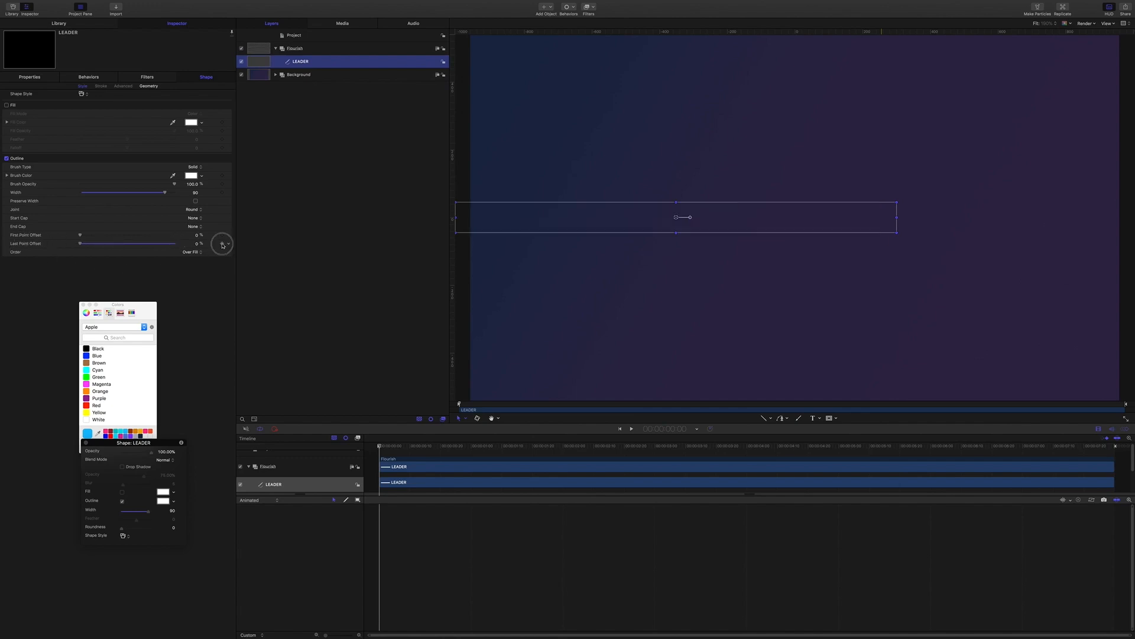
Keyframe the LEADER line's Last Point Offset at 100% at 2:00
left_click(672, 429)
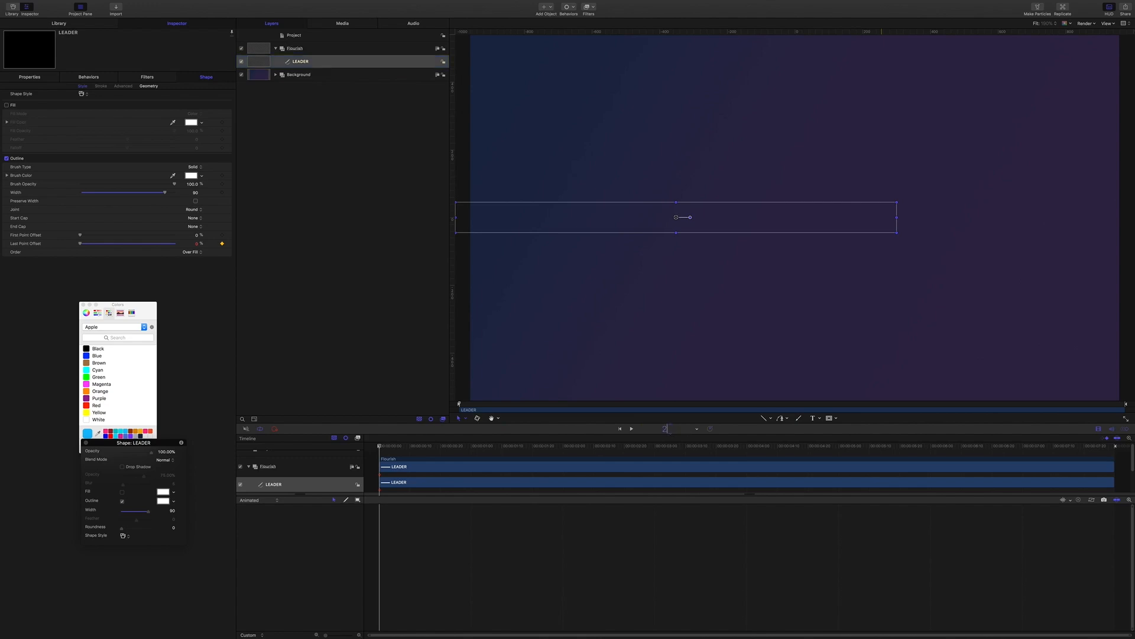
type("2.0")
key("Return")
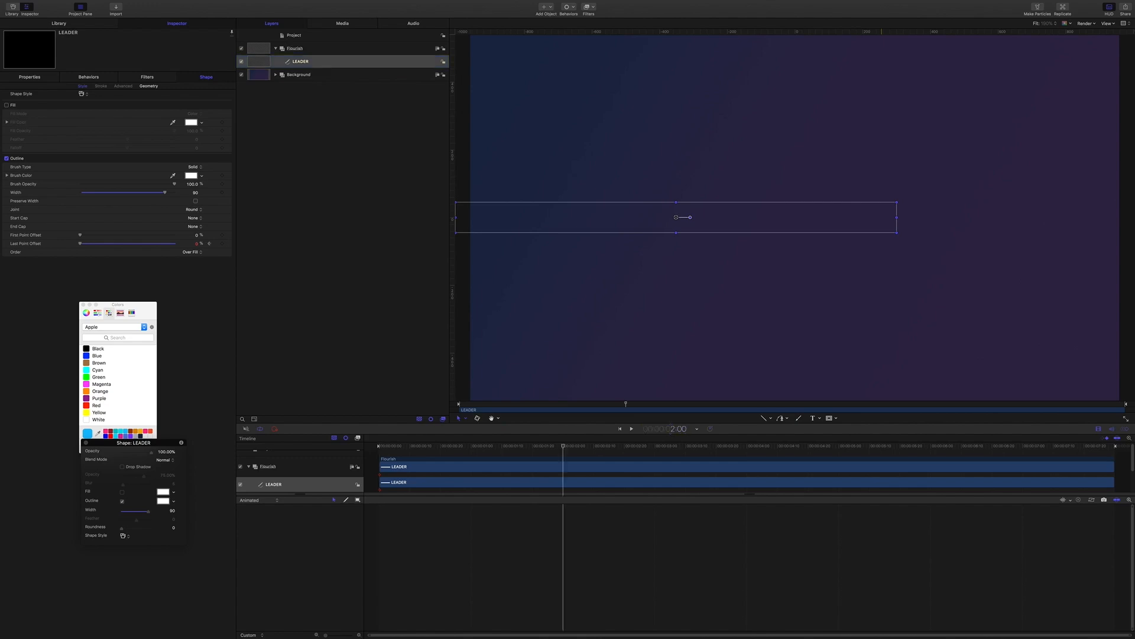
left_click_drag(81, 244, 213, 246)
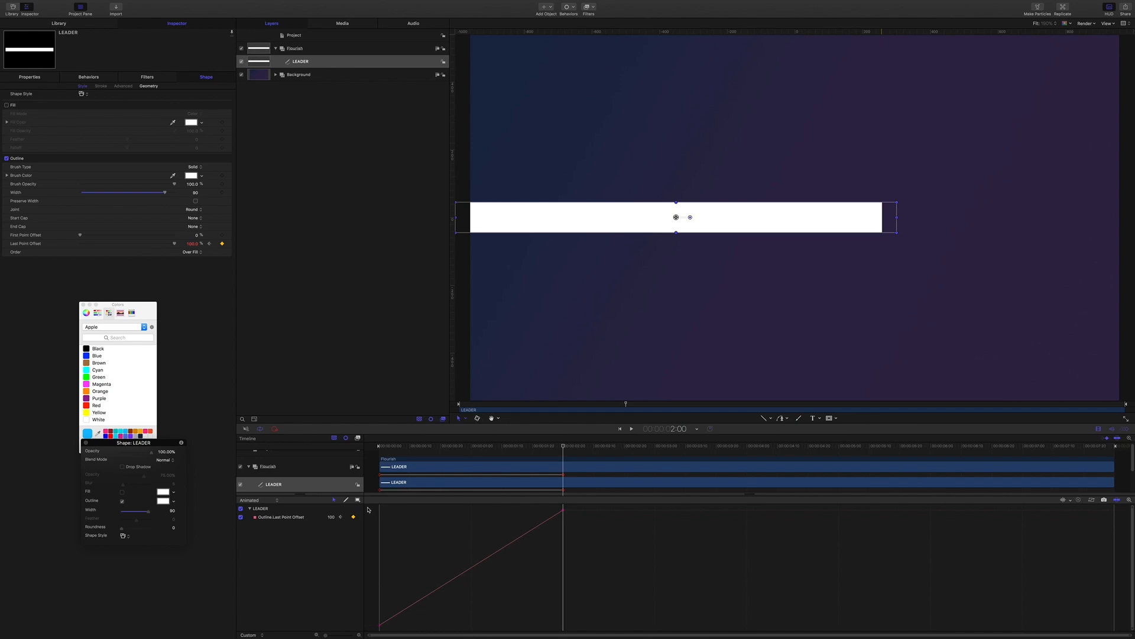
Set the interpolation of both Last Point Offset keyframes on the LEADER line to Bezier
left_click_drag(367, 507, 596, 630)
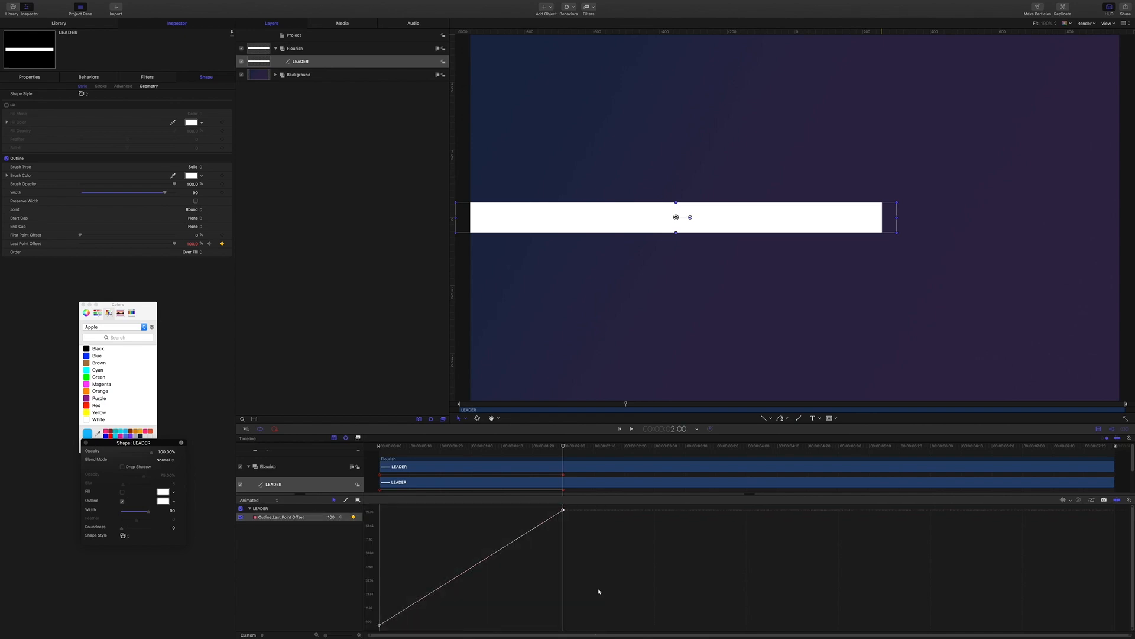
right_click(562, 510)
mouse_move(591, 579)
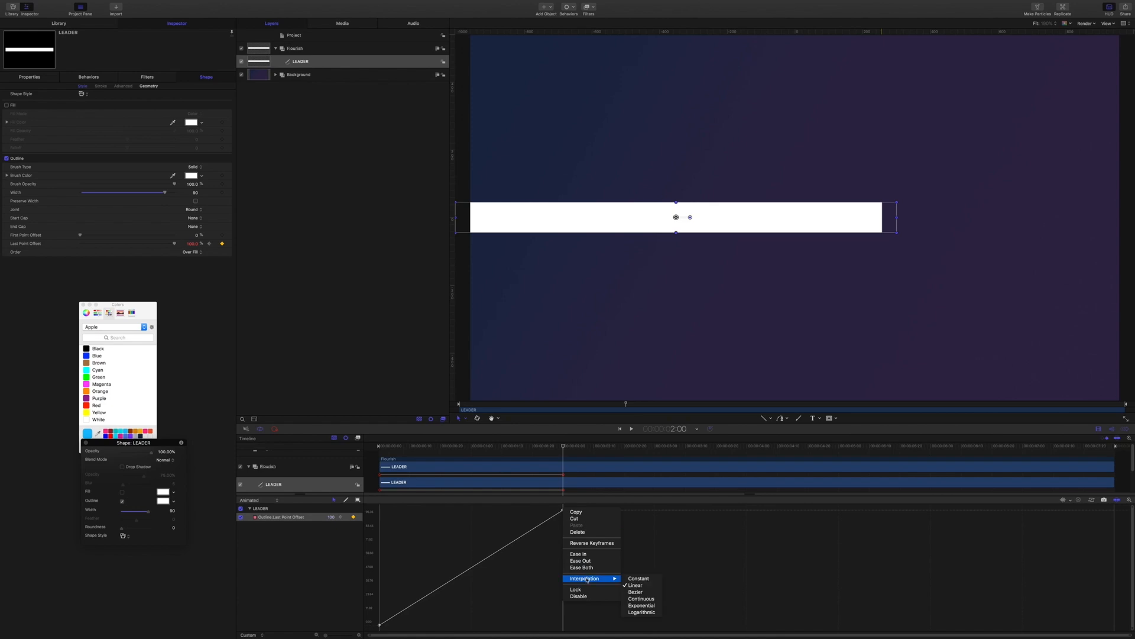
left_click(636, 591)
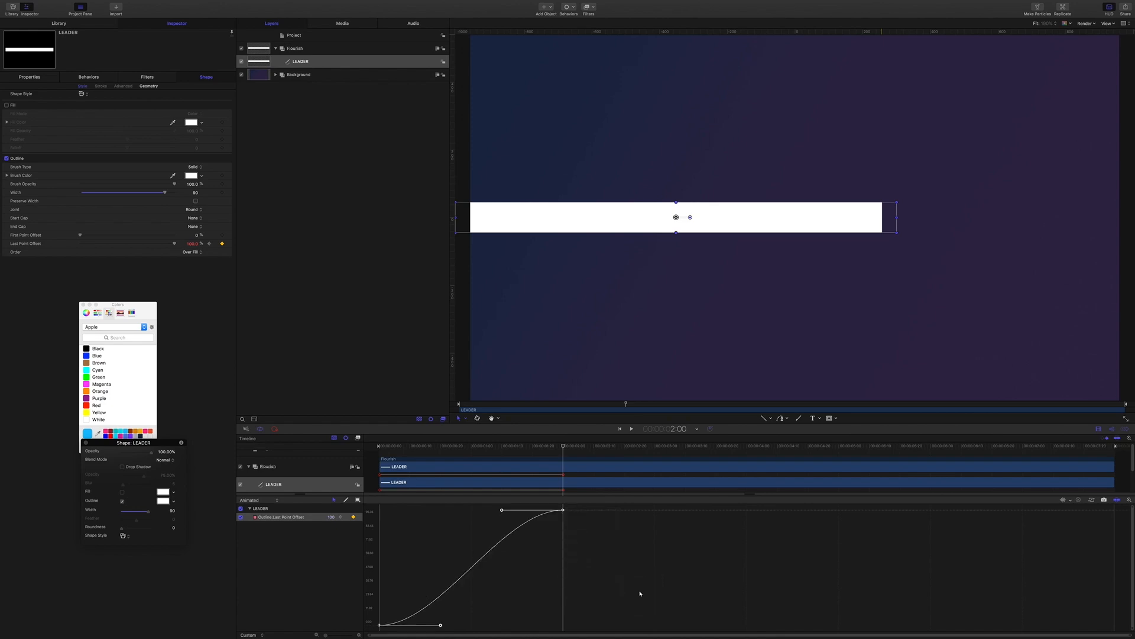
Lengthen the Bezier handles on the Last Point Offset curve, stretching the first past the midpoint and the last back near the start
left_click(502, 511)
left_click_drag(379, 624, 441, 625)
left_click_drag(440, 625, 480, 625)
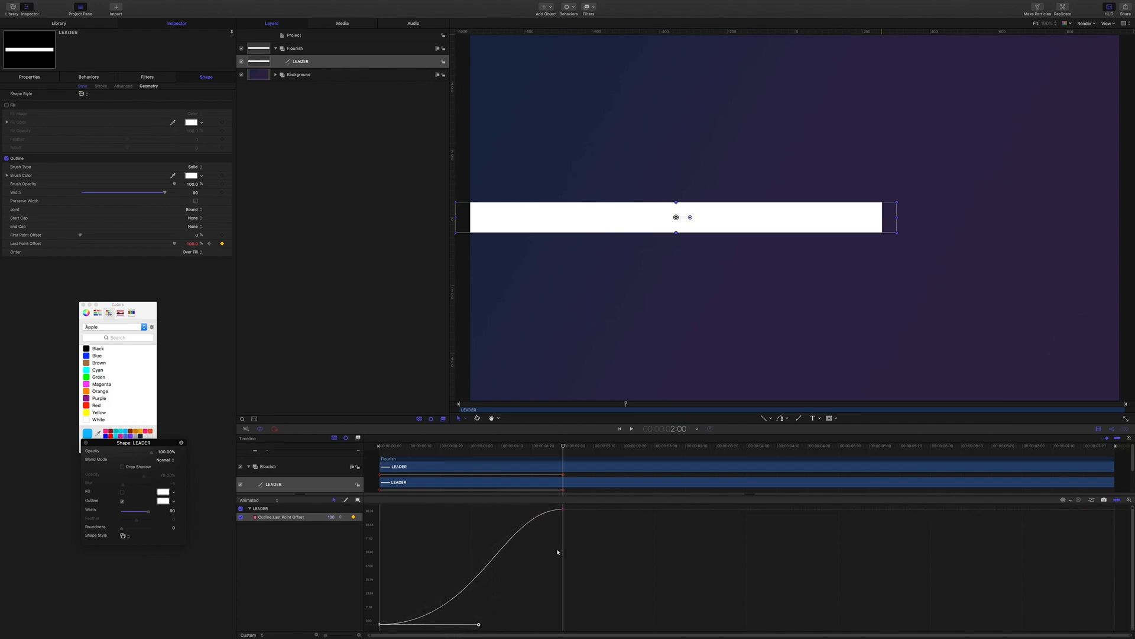
left_click(563, 508)
left_click_drag(503, 510, 410, 513)
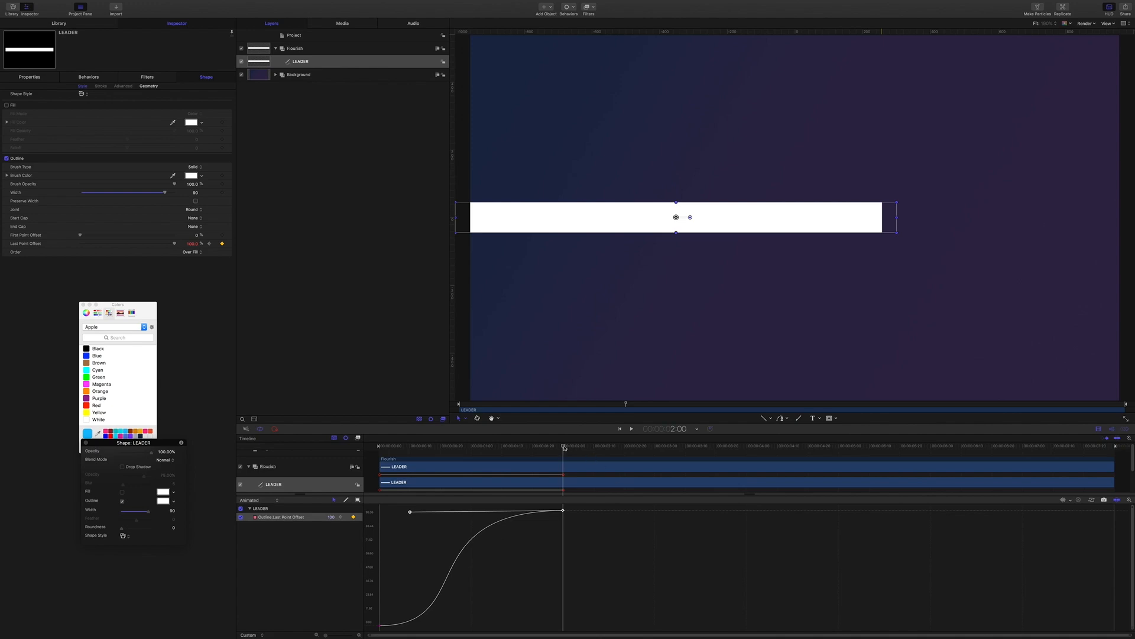
Play the LEADER line's draw-on from the first frame to check its easing
left_click_drag(564, 446, 341, 448)
key("space")
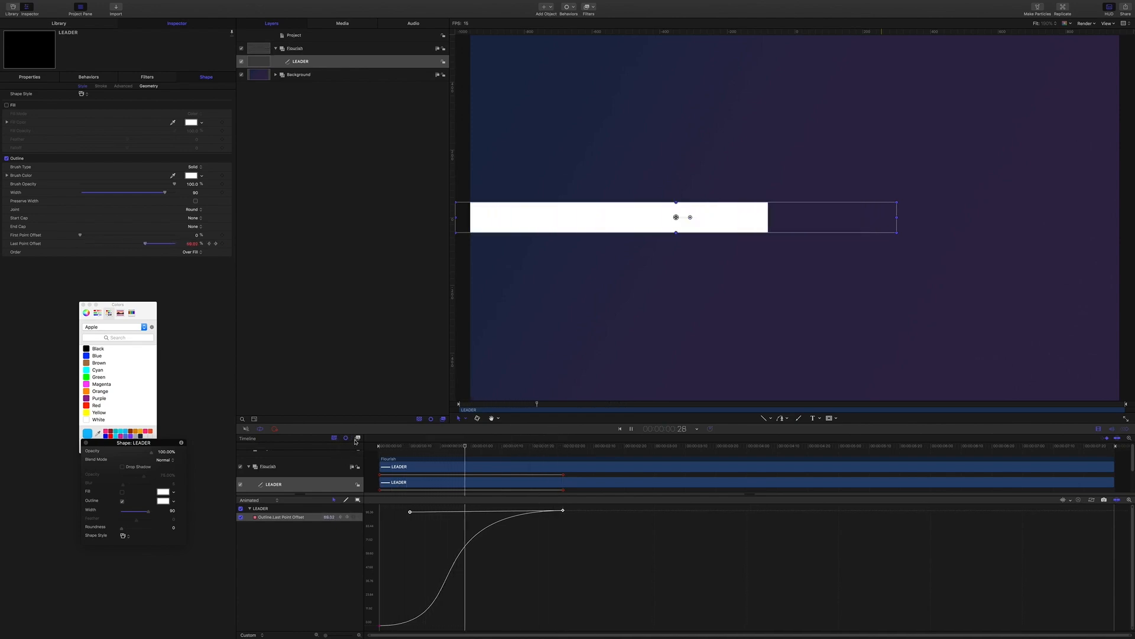
key("space")
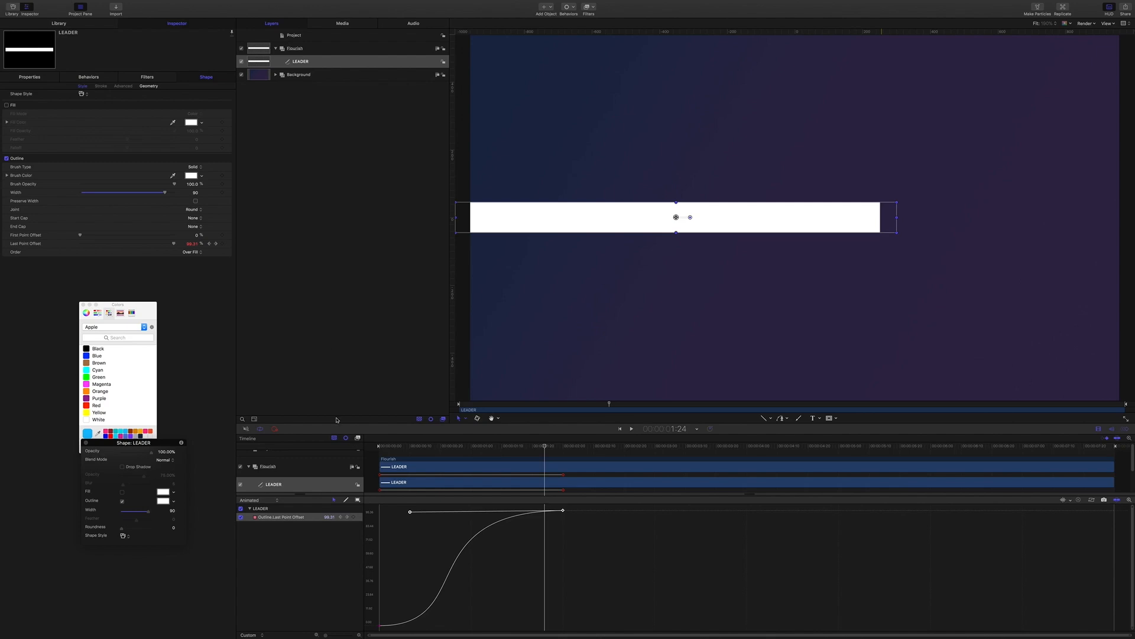
Duplicate the LEADER line and rename the copy as Mask
left_click(299, 48)
left_click(302, 62)
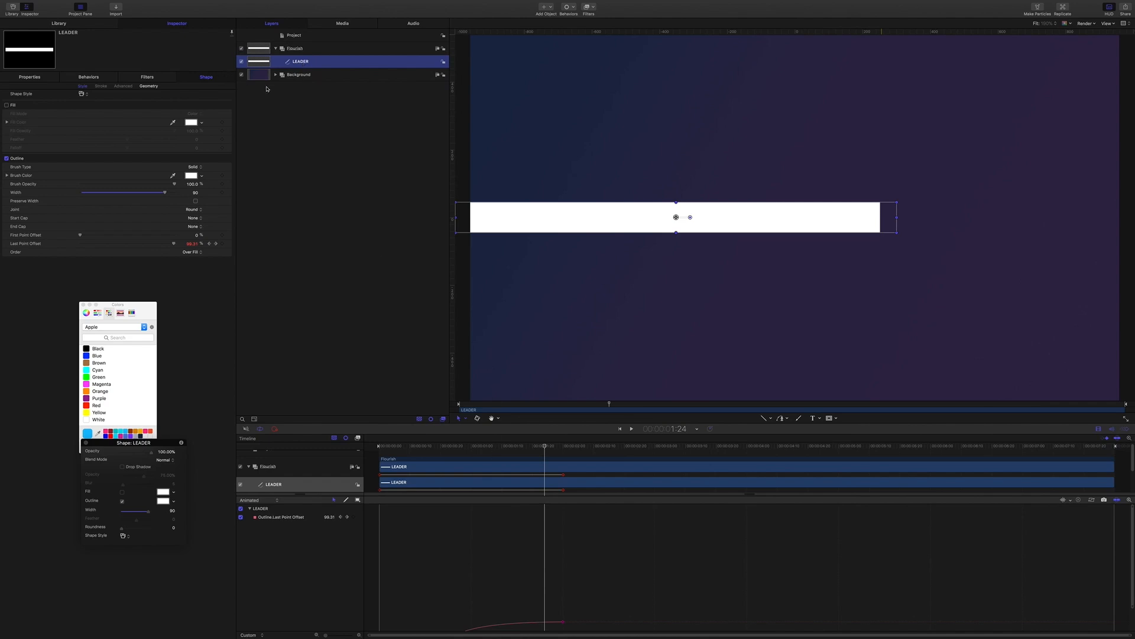
key("super+d")
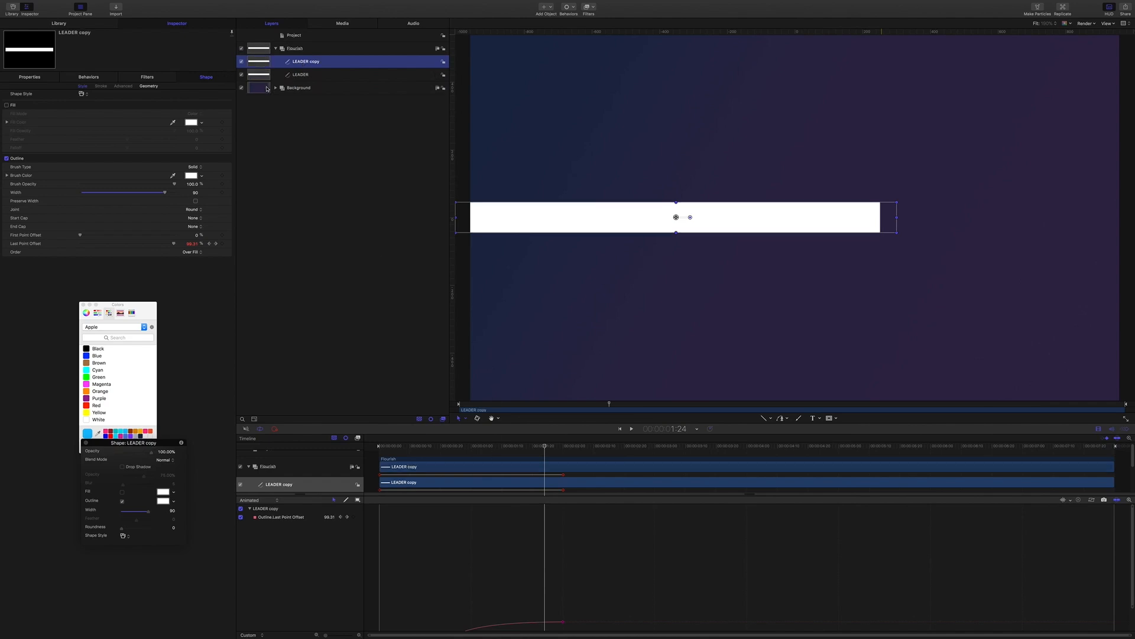
double_click(316, 62)
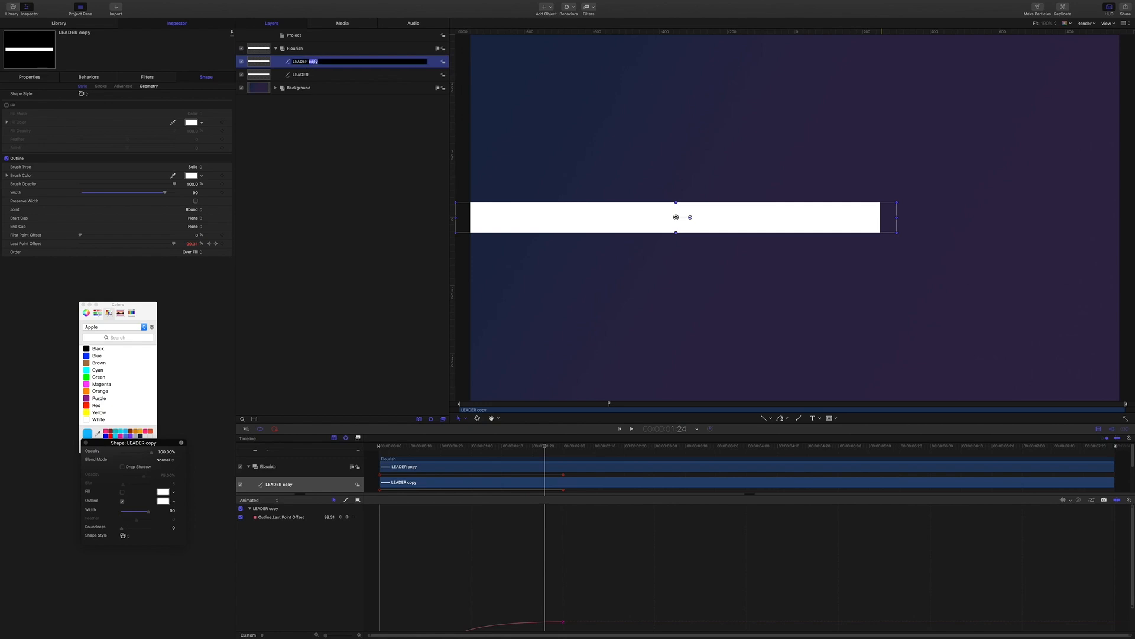
key("super+a")
type("M")
key("Return")
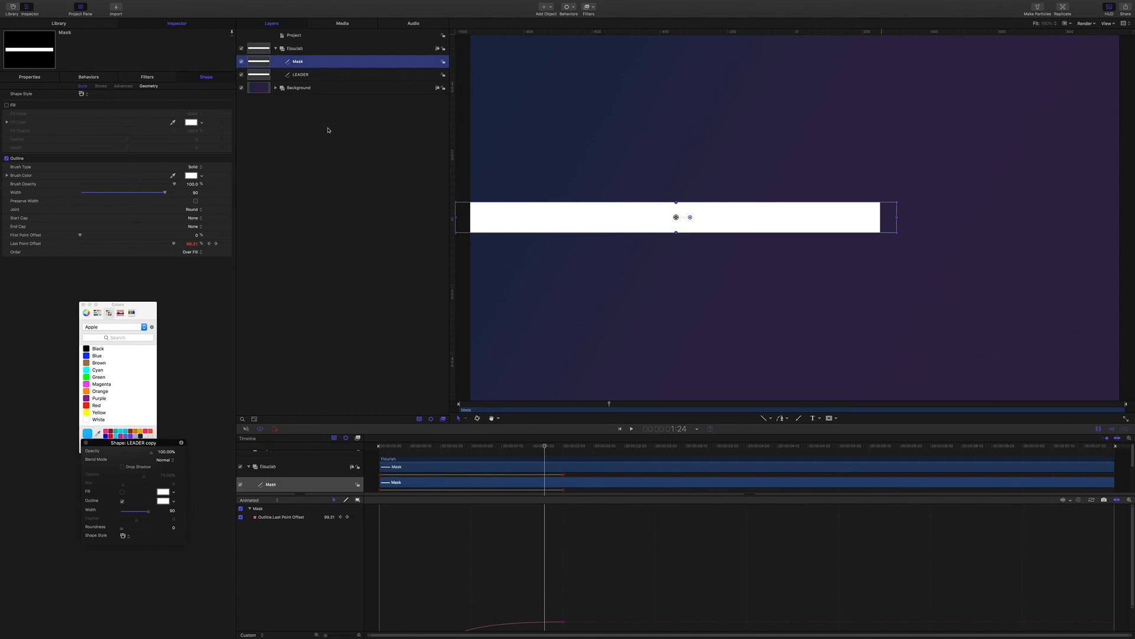
Set the Mask line's outline Brush Color to Blue and scrub back to check it against LEADER
left_click(195, 174)
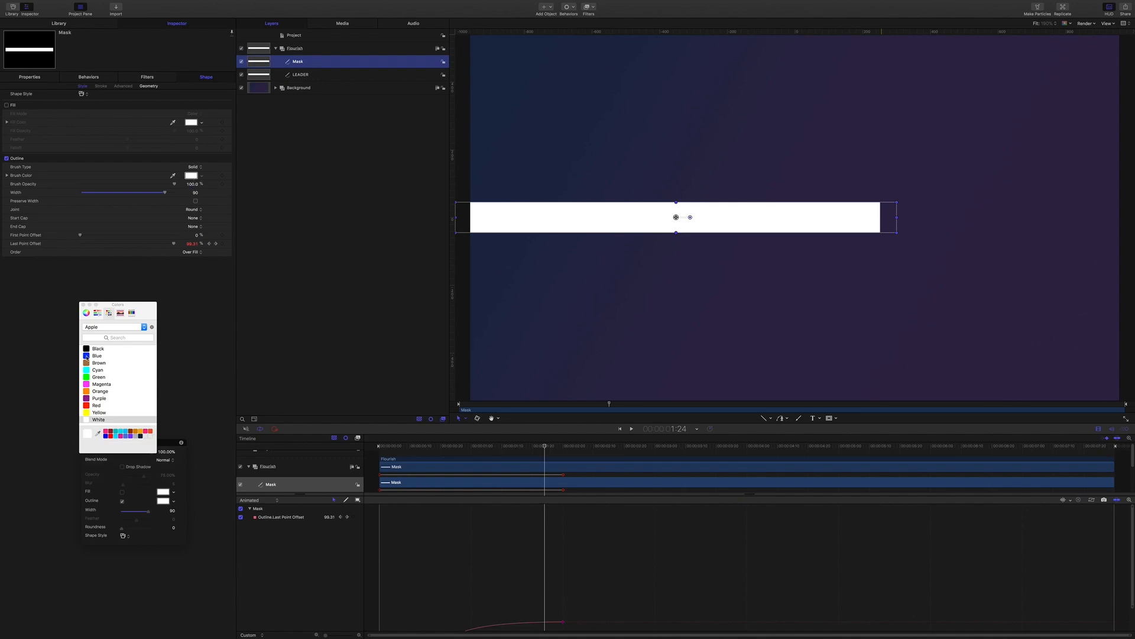
left_click(87, 356)
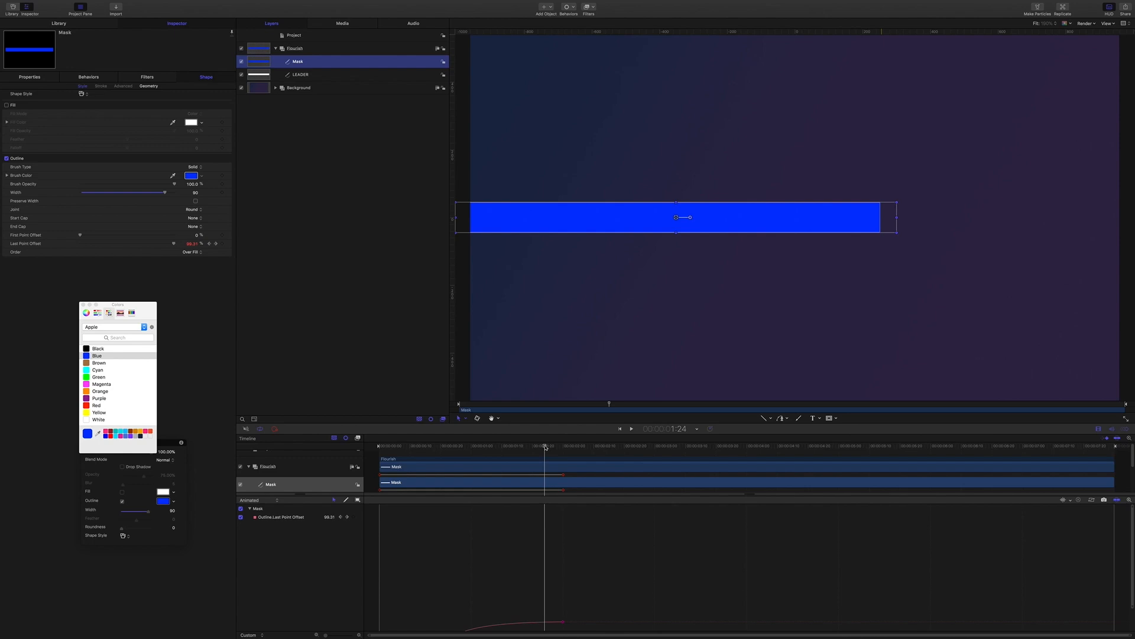
mouse_move(545, 446)
left_mouse_down()
mouse_move(432, 446)
mouse_move(499, 446)
left_mouse_up()
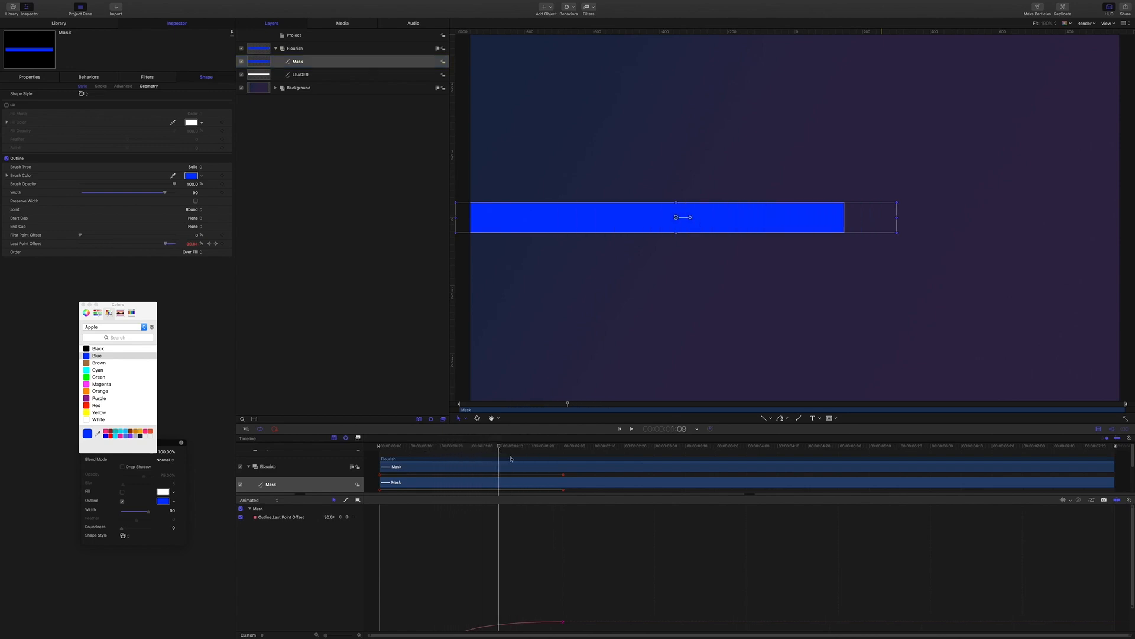
Fit the Mask line's curve in the keyframe editor and shift the Mask layer so it starts at frame 5
scroll(650, 571, "down", 5)
scroll(648, 569, "down", 2)
left_click(1129, 501)
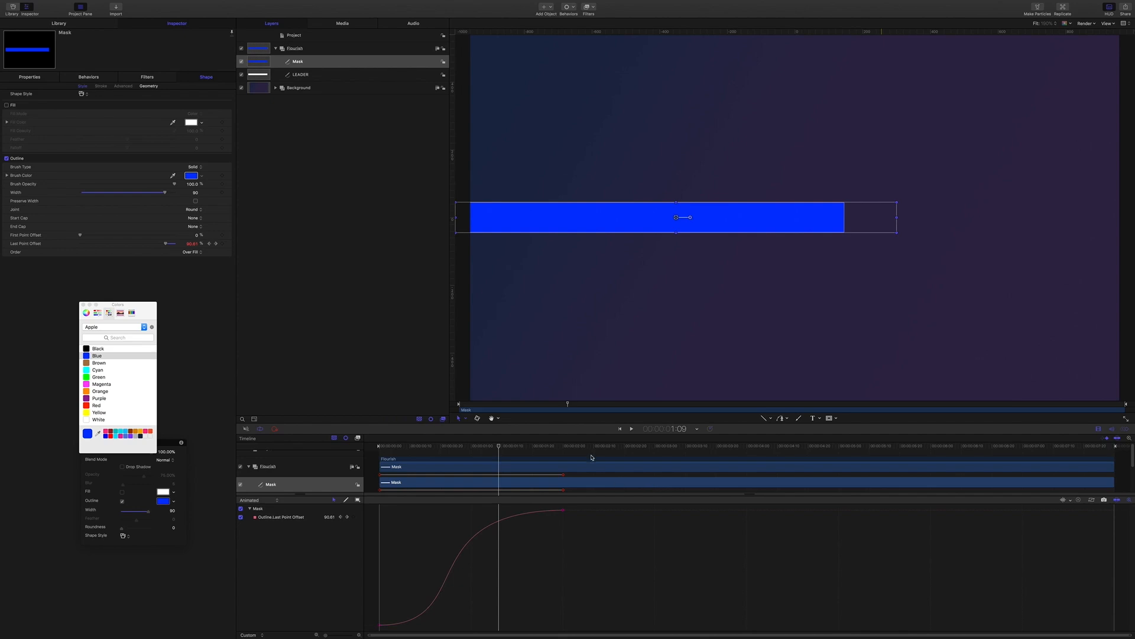
left_click(683, 429)
type("5")
key("Return")
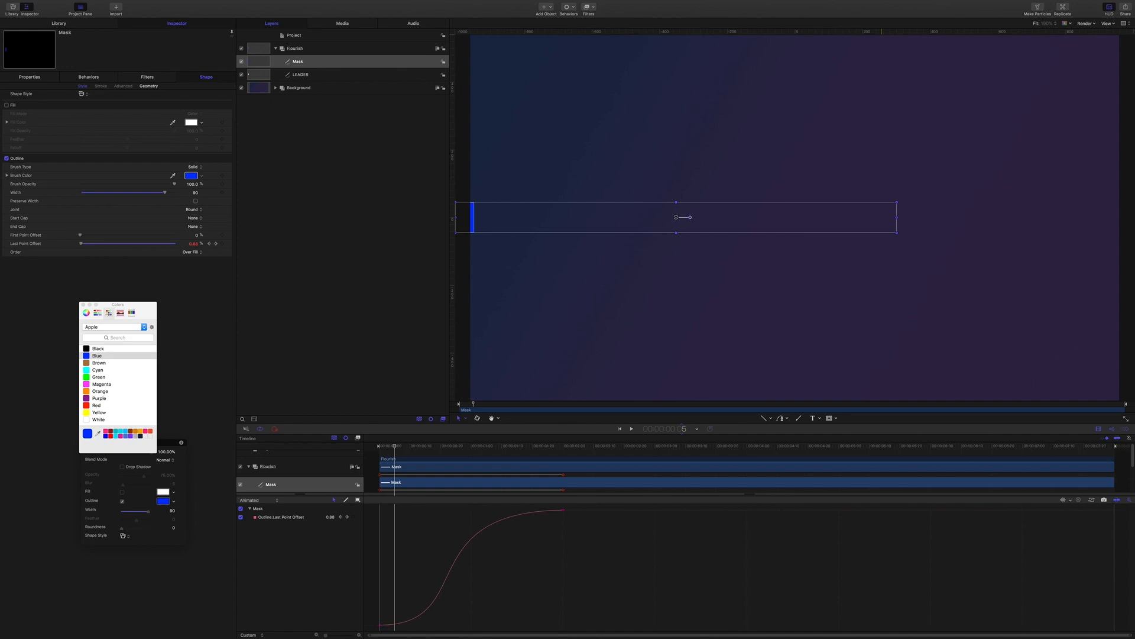
key("shift+bracketleft")
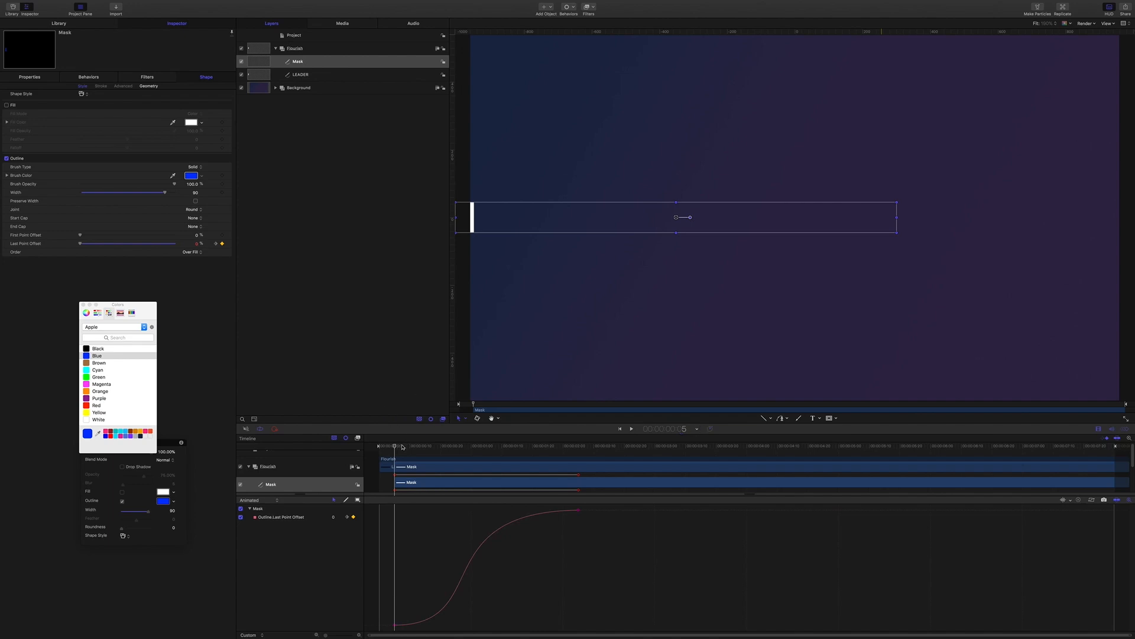
Scrub to frame 29 to check the offset between the lines and set the Mask line's outline Width to 100
left_click_drag(395, 447, 469, 455)
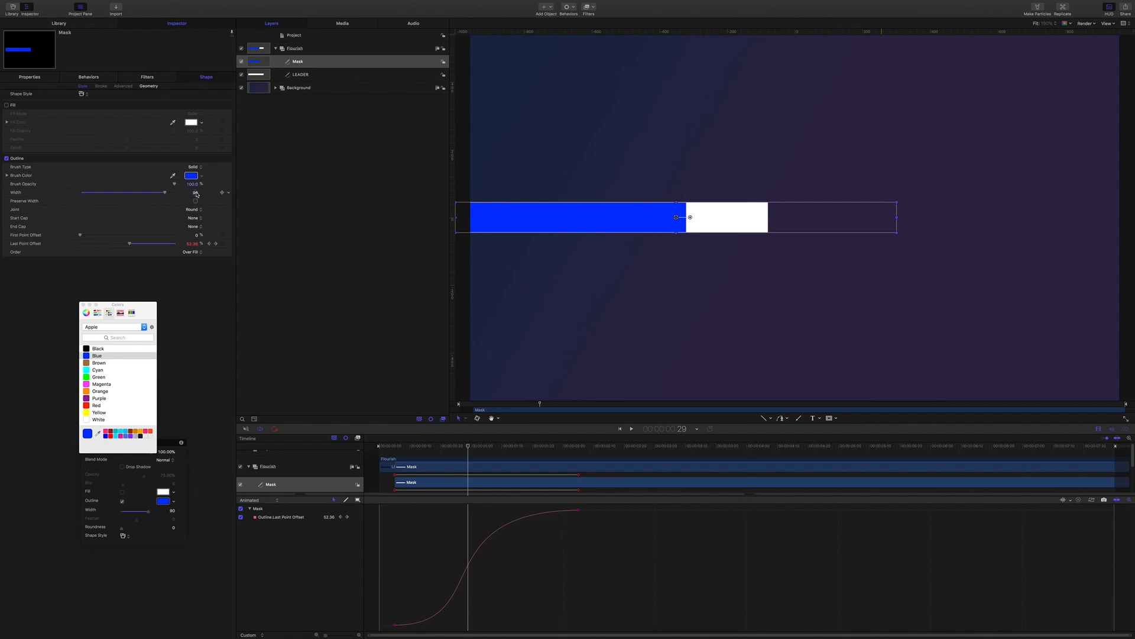
type("100")
key("Return")
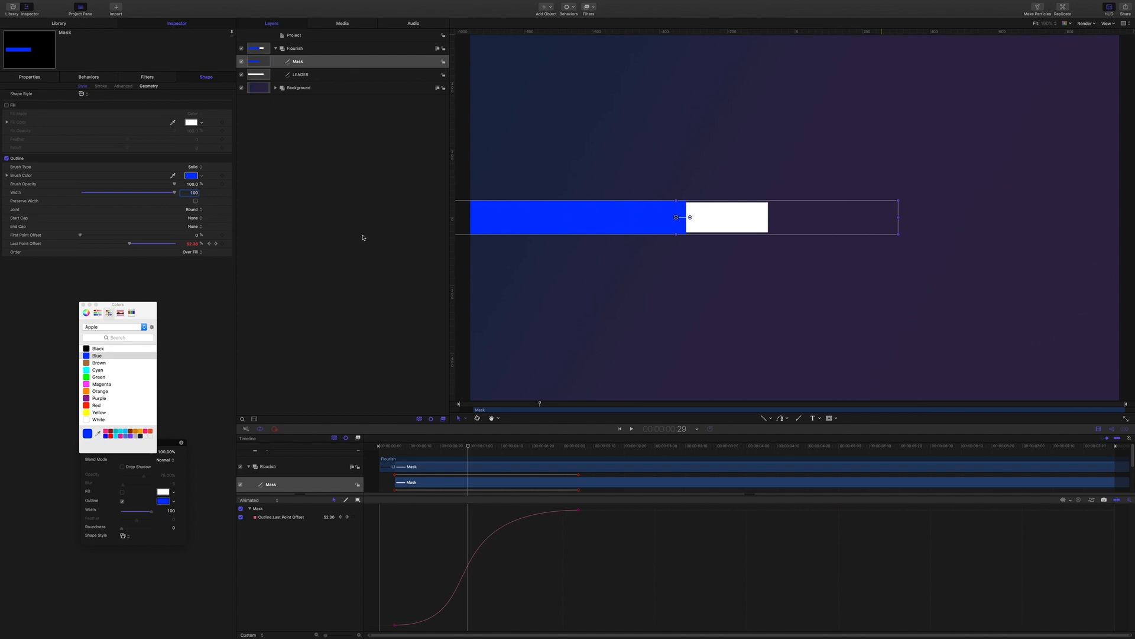
Add an image mask to the LEADER line, using the Mask line as its source and Subtract as its mask blend mode
left_click(304, 75)
right_click(304, 75)
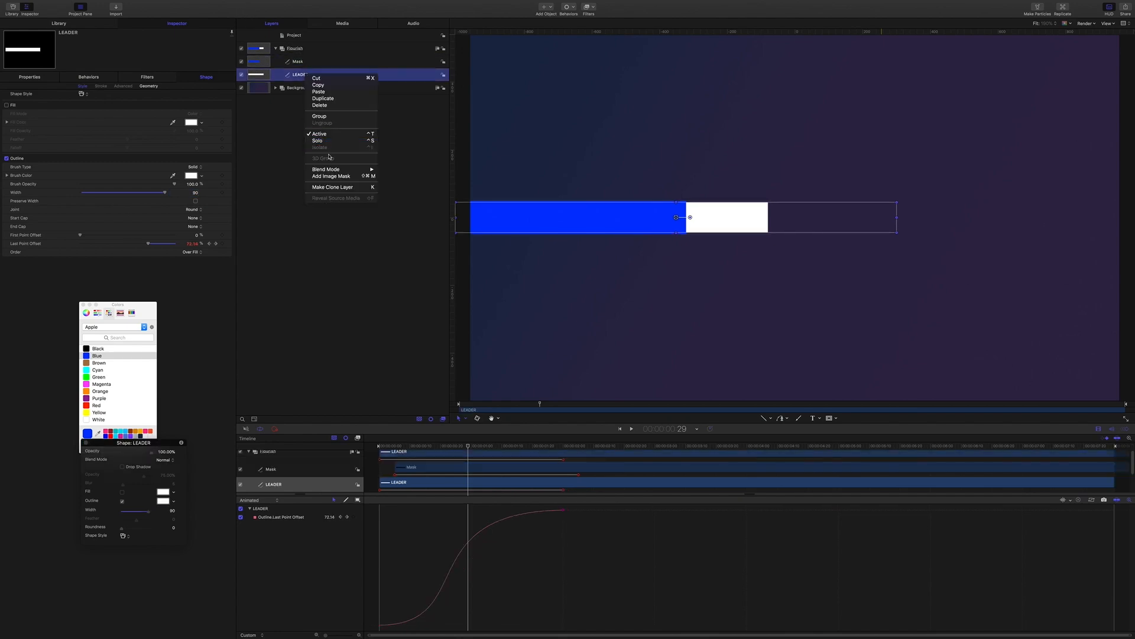
left_click(332, 176)
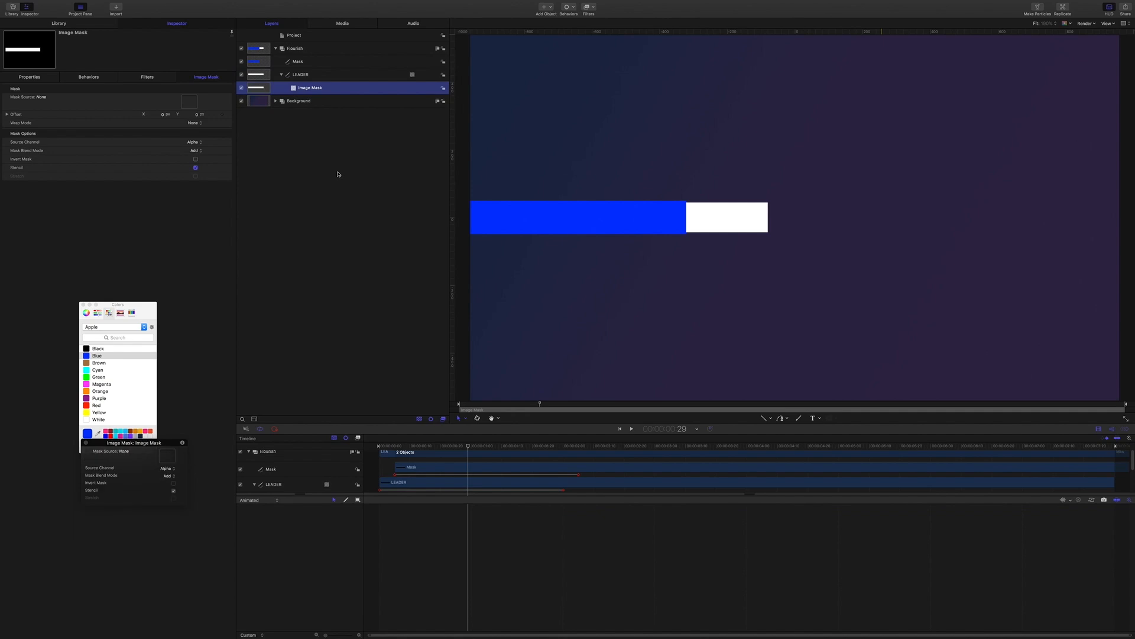
left_click_drag(298, 61, 190, 103)
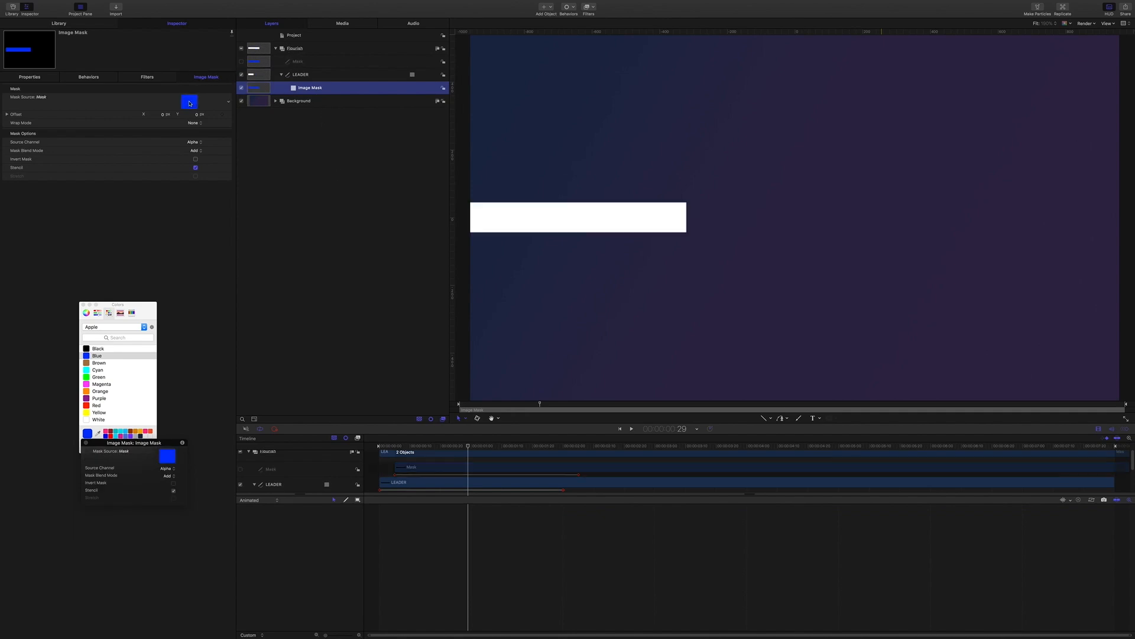
left_click(200, 152)
left_click(198, 157)
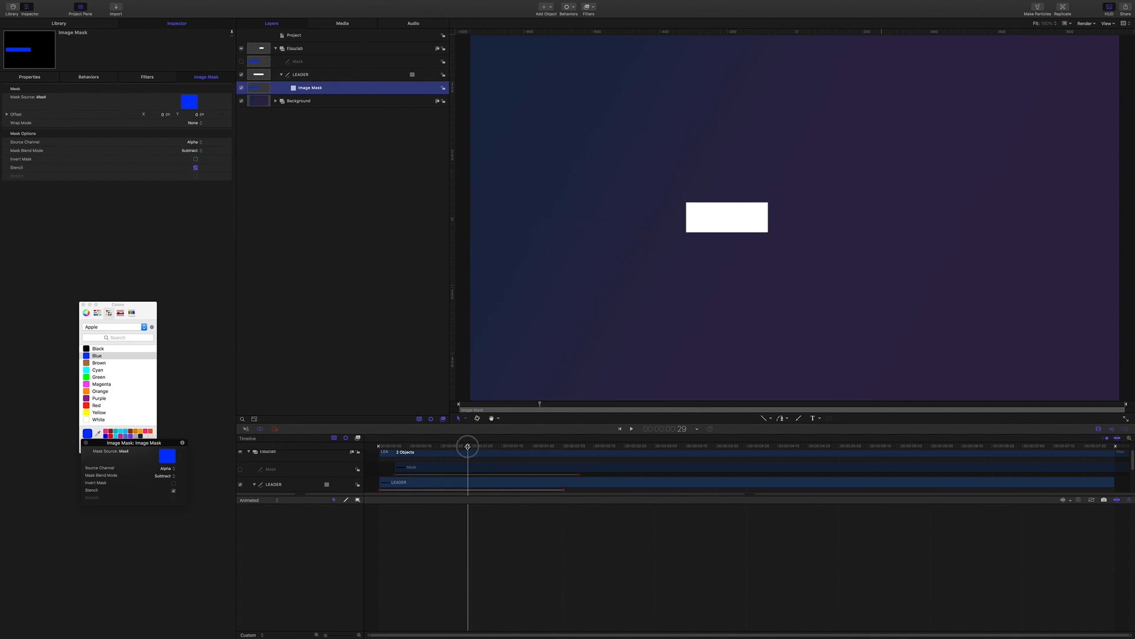
Play the masked LEADER animation from the start to review it, and return to the first frame
left_click_drag(470, 447, 332, 446)
key("space")
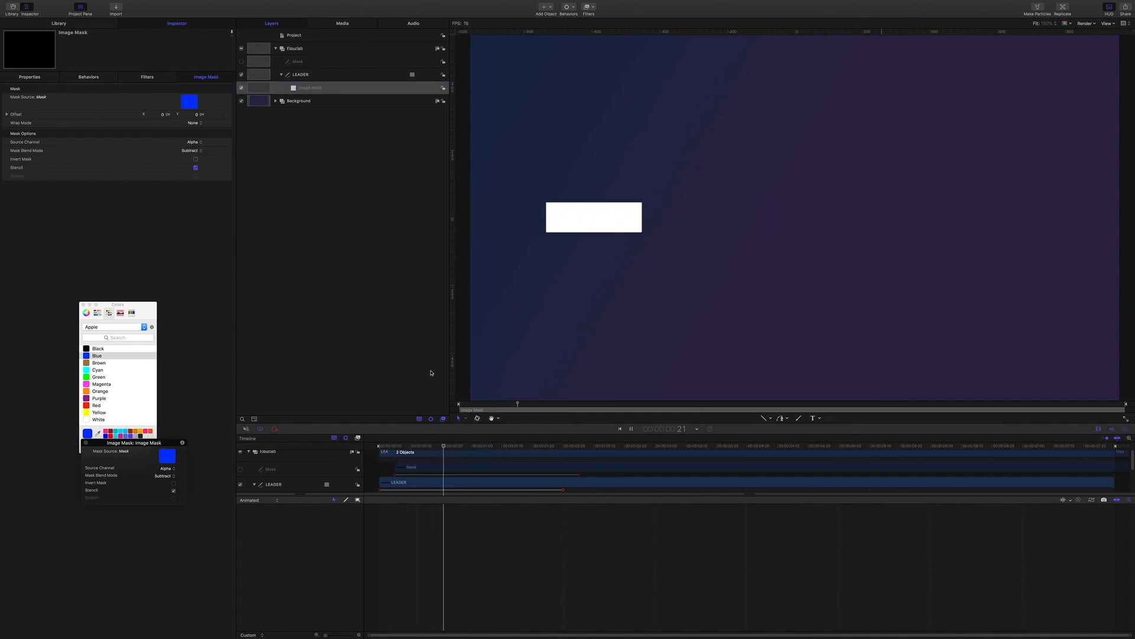
key("space")
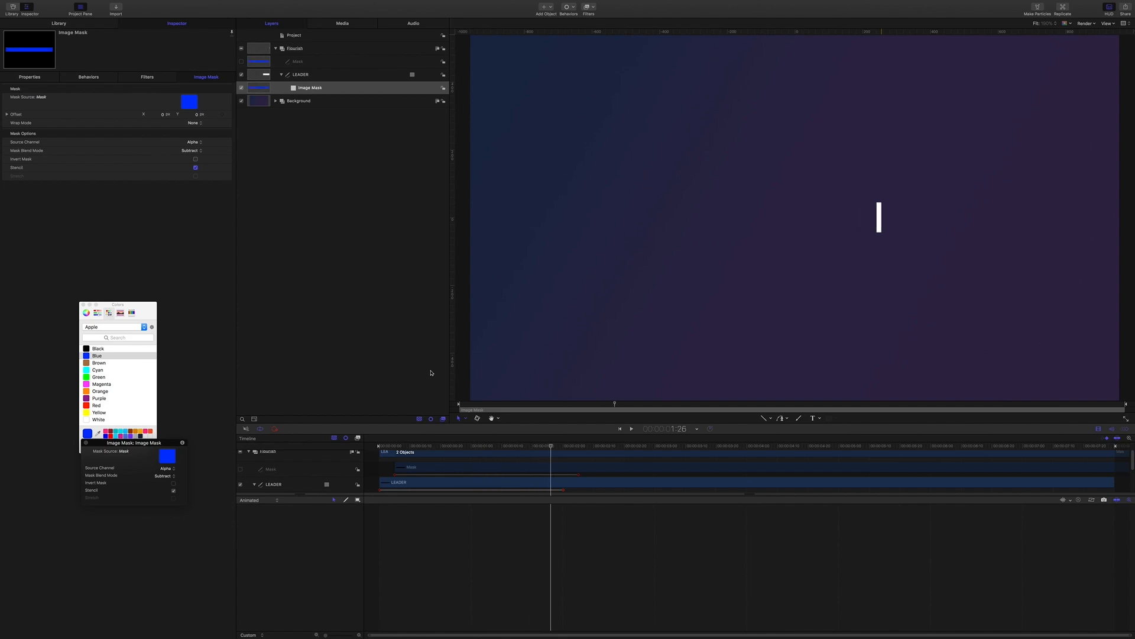
key("Home")
left_click(313, 88)
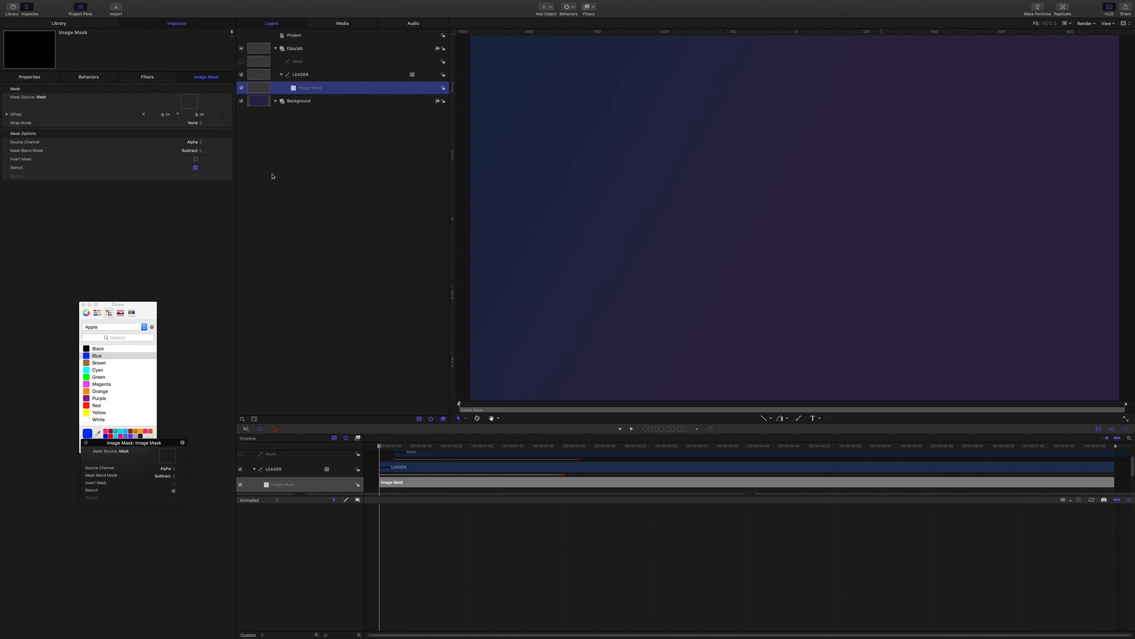
Create three new empty groups above the Flourish group
left_click(300, 50)
key("shift+super+n")
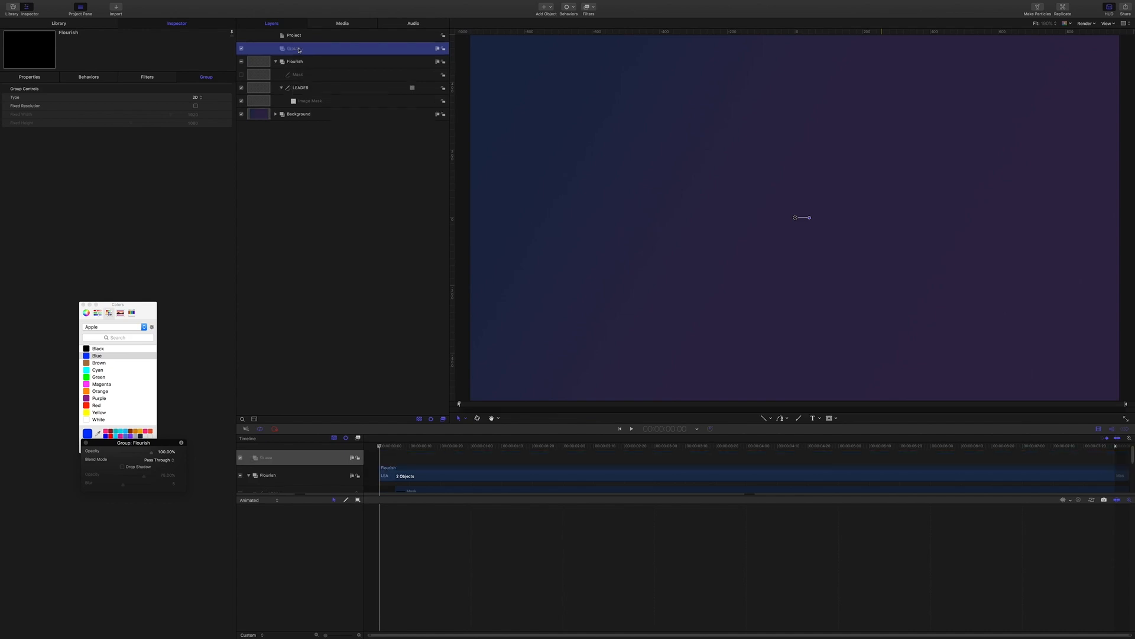
key("shift+super+n")
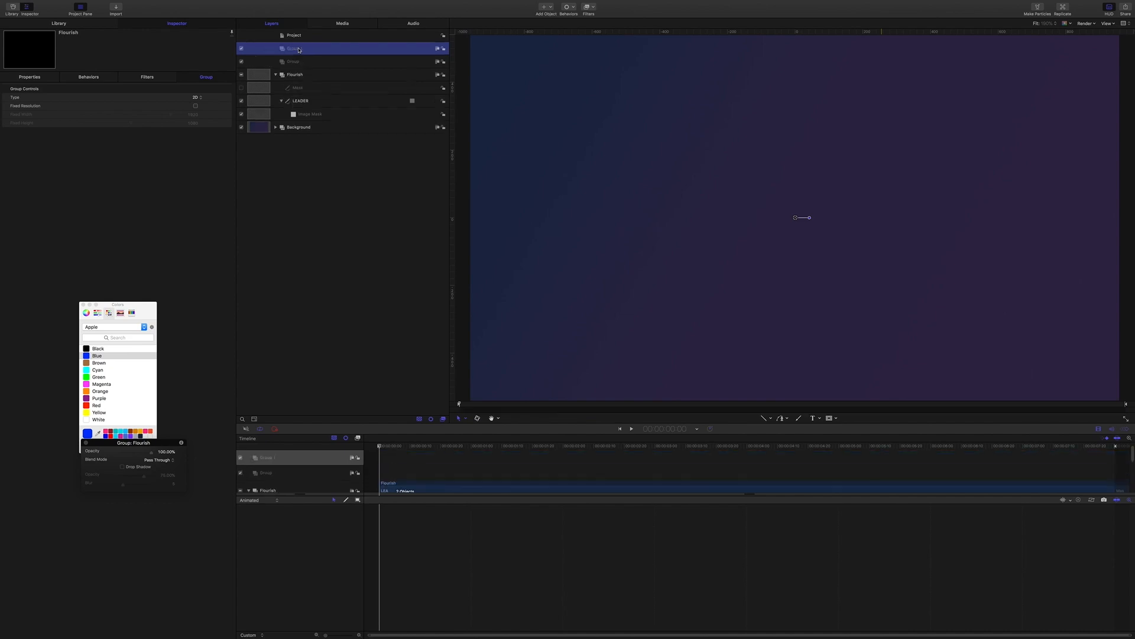
key("shift+super+n")
Rename the topmost new group as Follow and the one below it as Lead
double_click(299, 50)
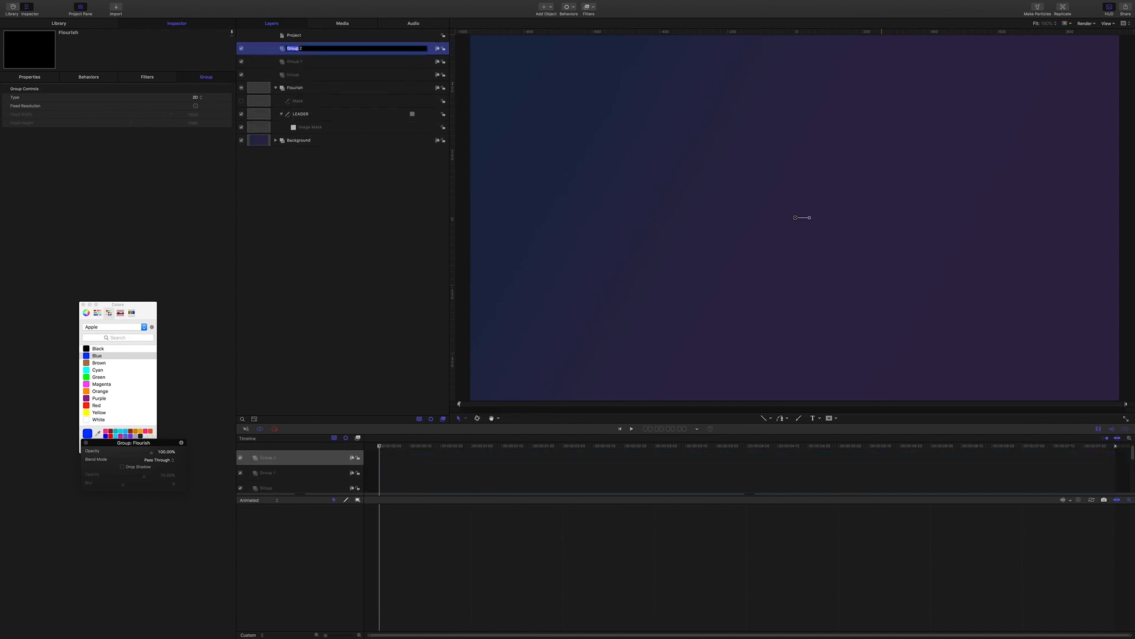
key("super+a")
type("F")
key("Return")
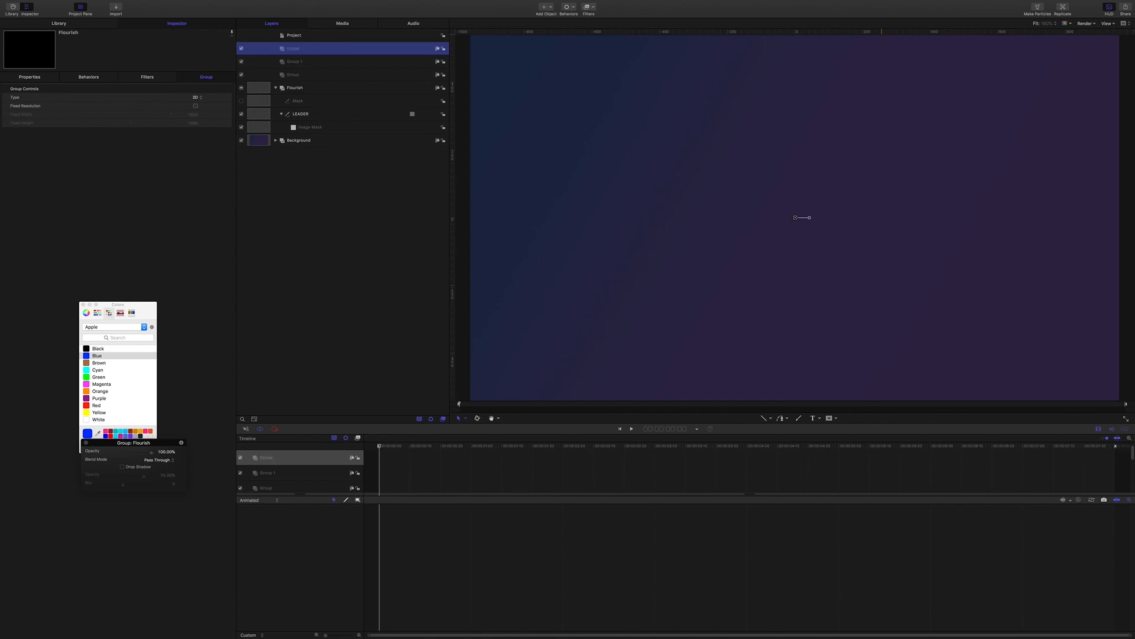
double_click(294, 61)
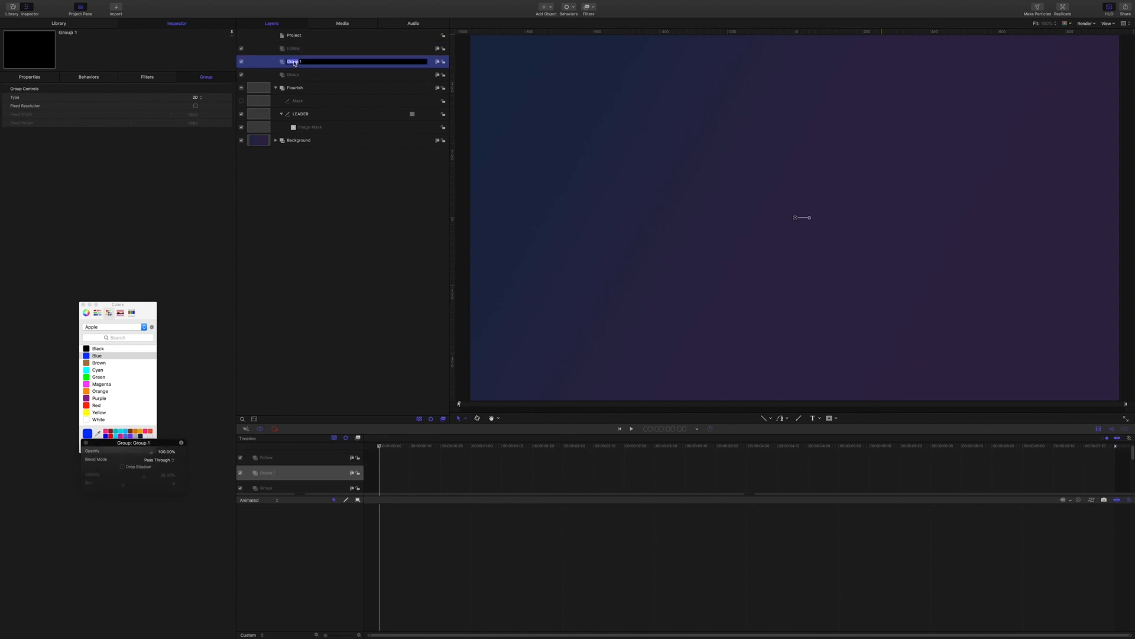
type("Lead")
key("Return")
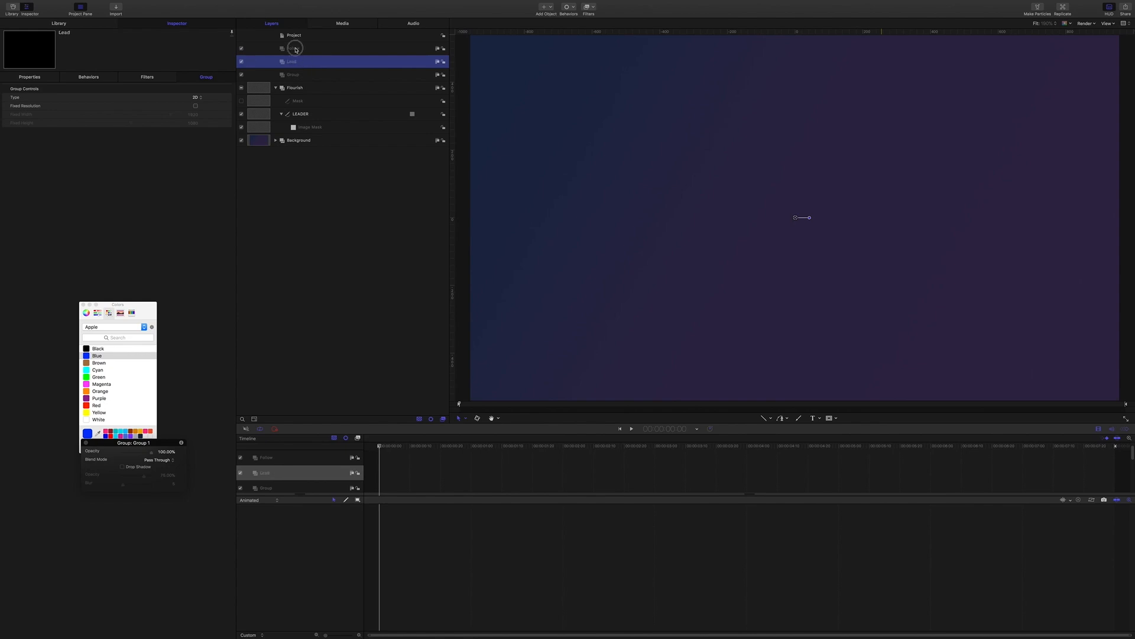
Nest the Follow and Lead groups inside the remaining unnamed group
left_click(293, 48, "super")
left_click(292, 74, "super")
left_click_drag(292, 75, 292, 77)
Rename the parent group of Follow and Lead as Typography
left_click(293, 49)
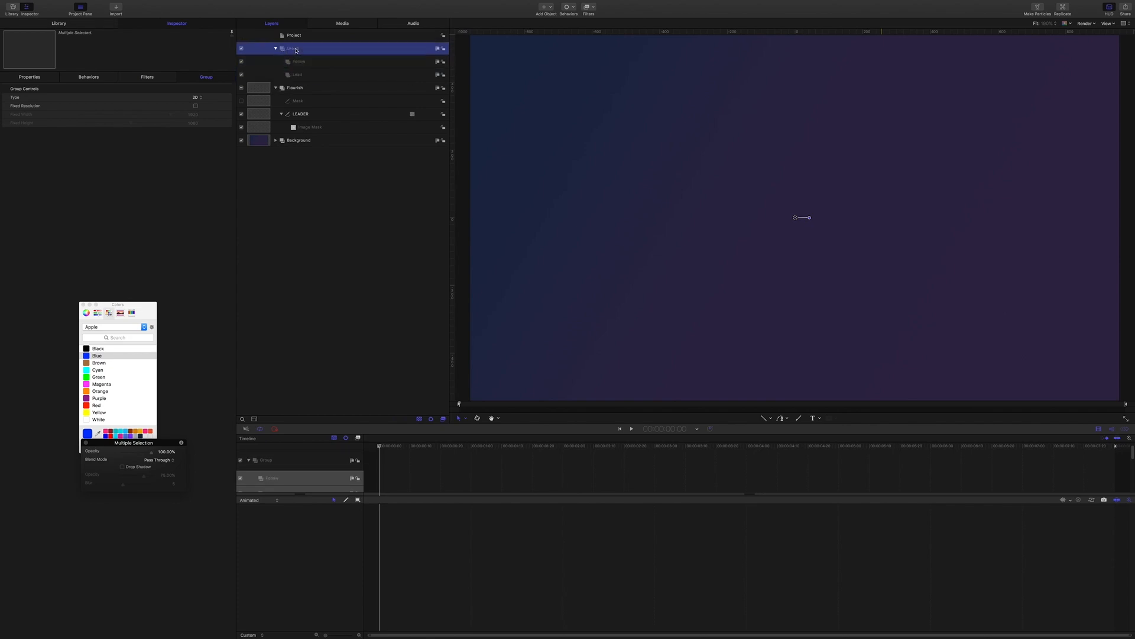
left_click(292, 49)
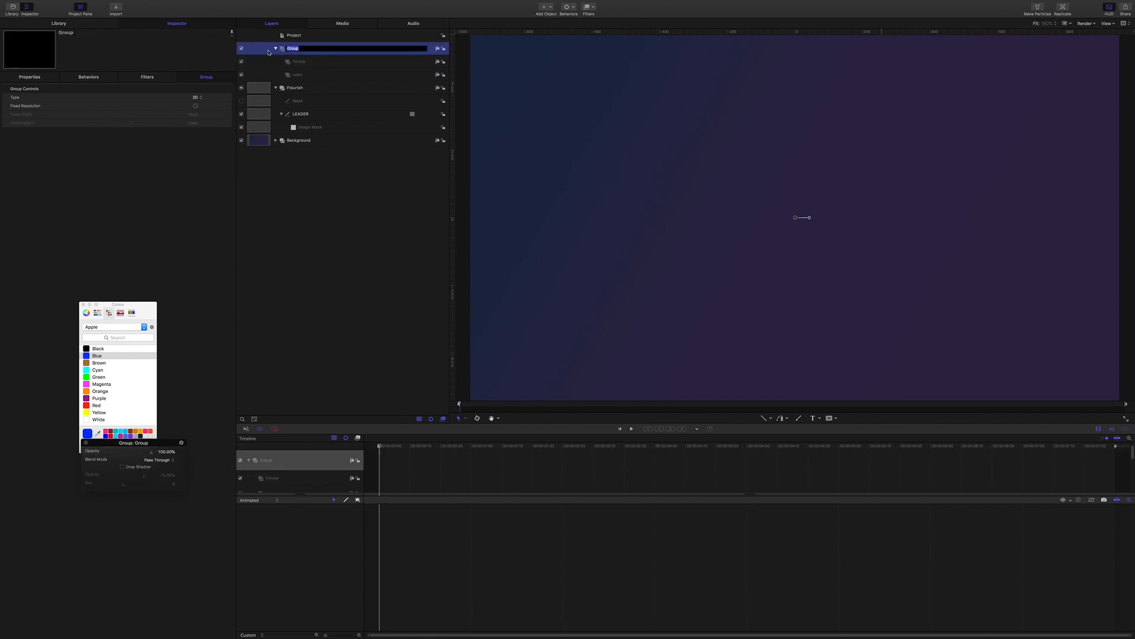
type("Typography")
key("Return")
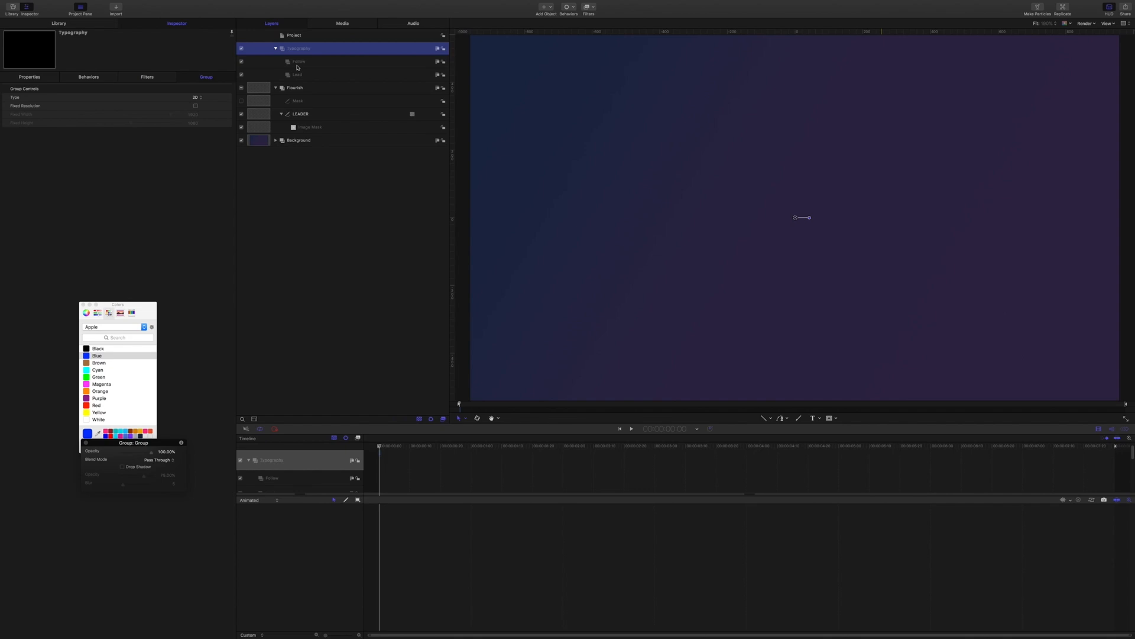
Duplicate the LEADER shape into the Lead group and rename the copy as Lead Stencil
left_click(302, 116)
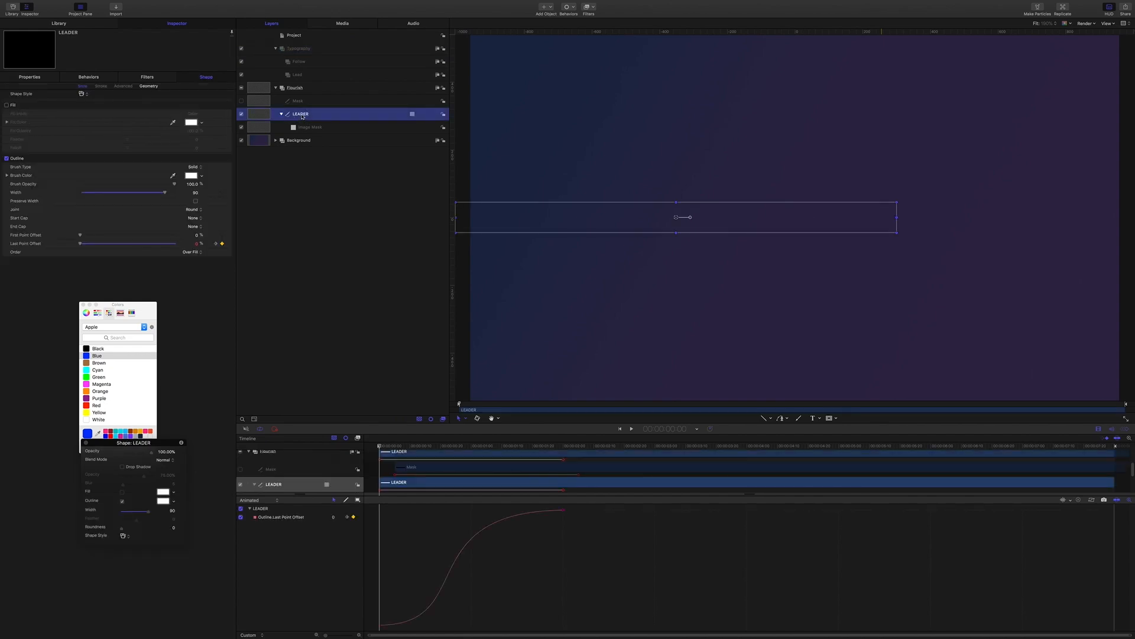
key("cmd+d")
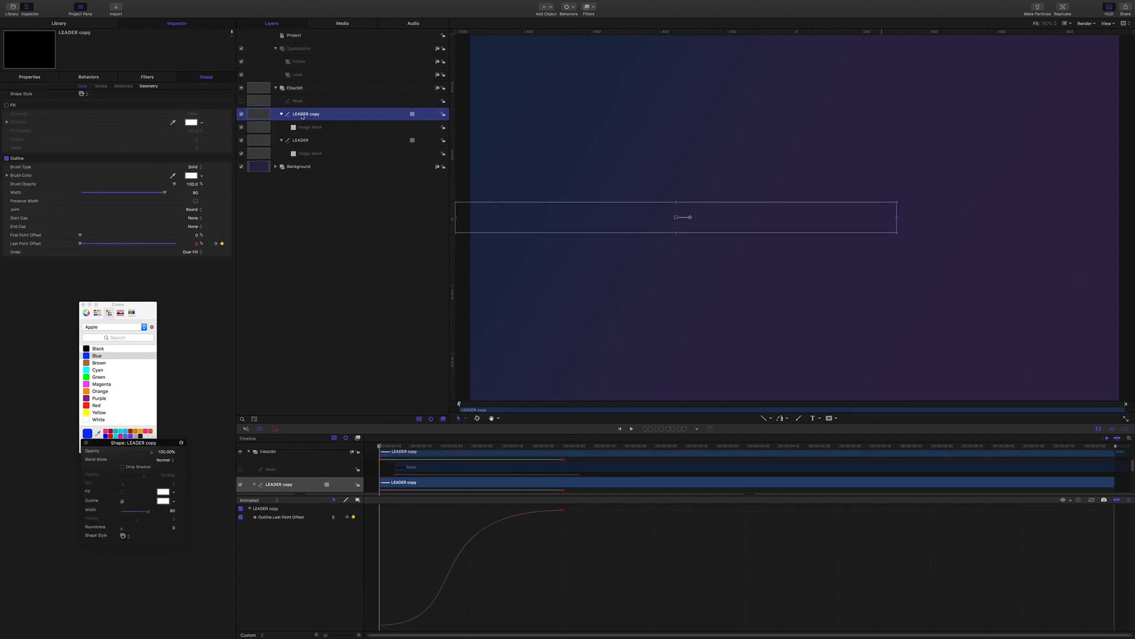
left_click_drag(302, 116, 302, 77)
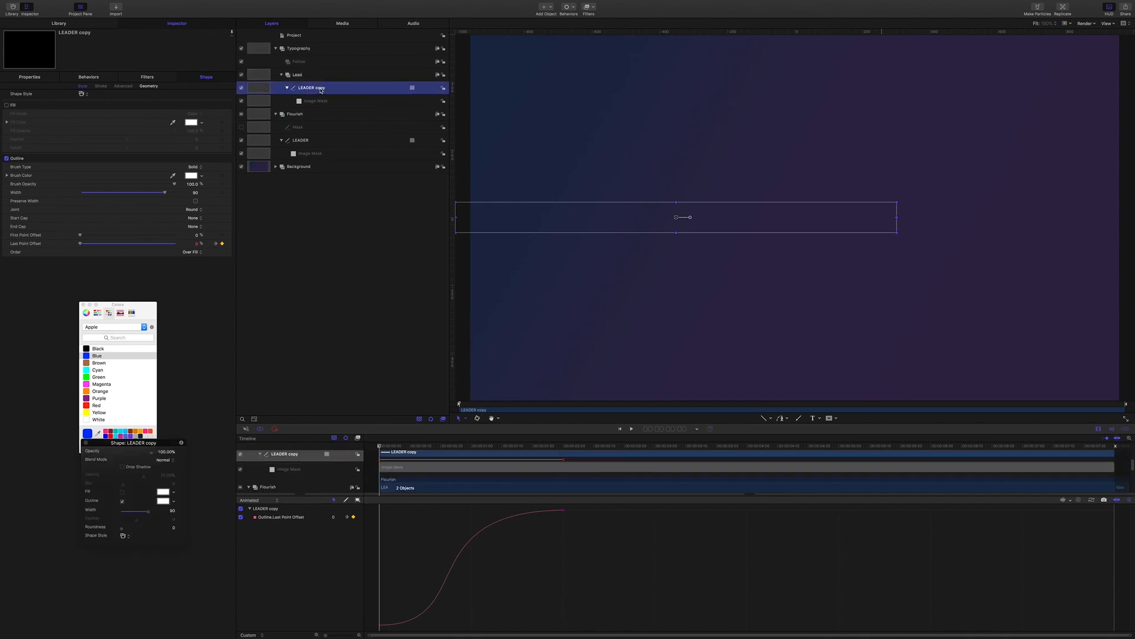
double_click(319, 88)
type("Lead Stencil")
key("Return")
Delete the image mask from Lead Stencil and check the unmasked bar at 1:01
left_click(313, 101)
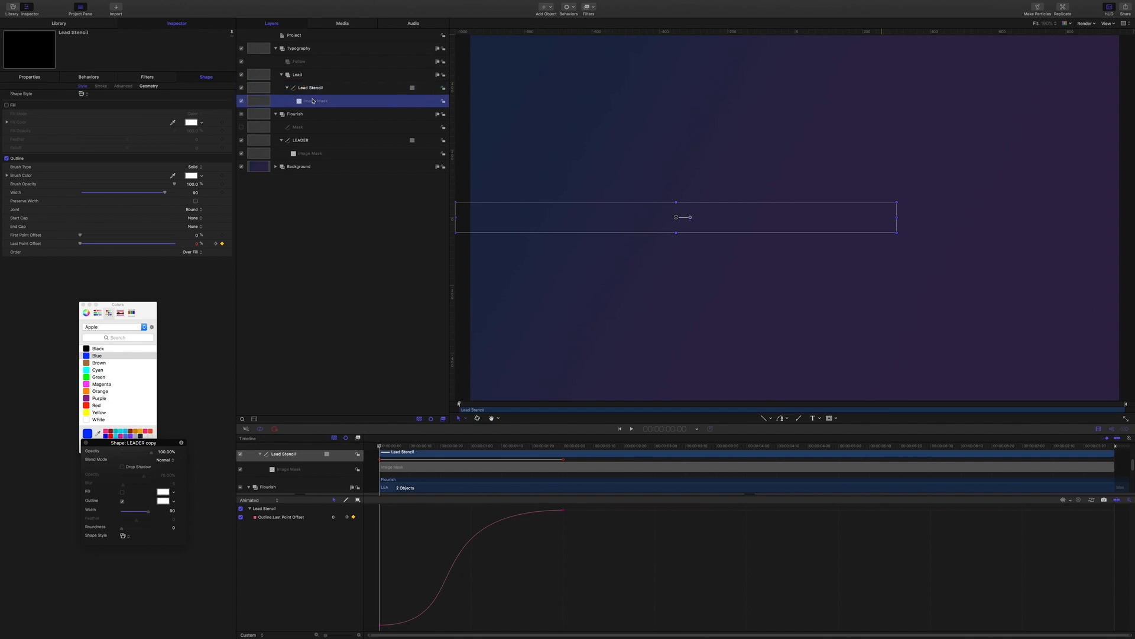
key("Delete")
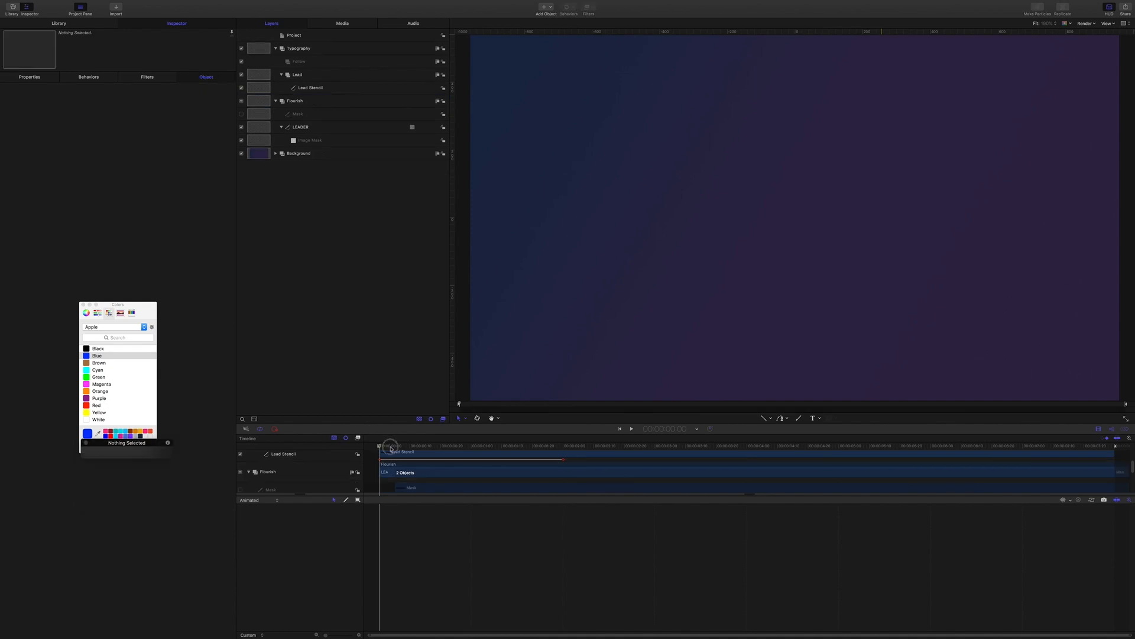
left_click_drag(380, 446, 474, 455)
left_click(298, 75)
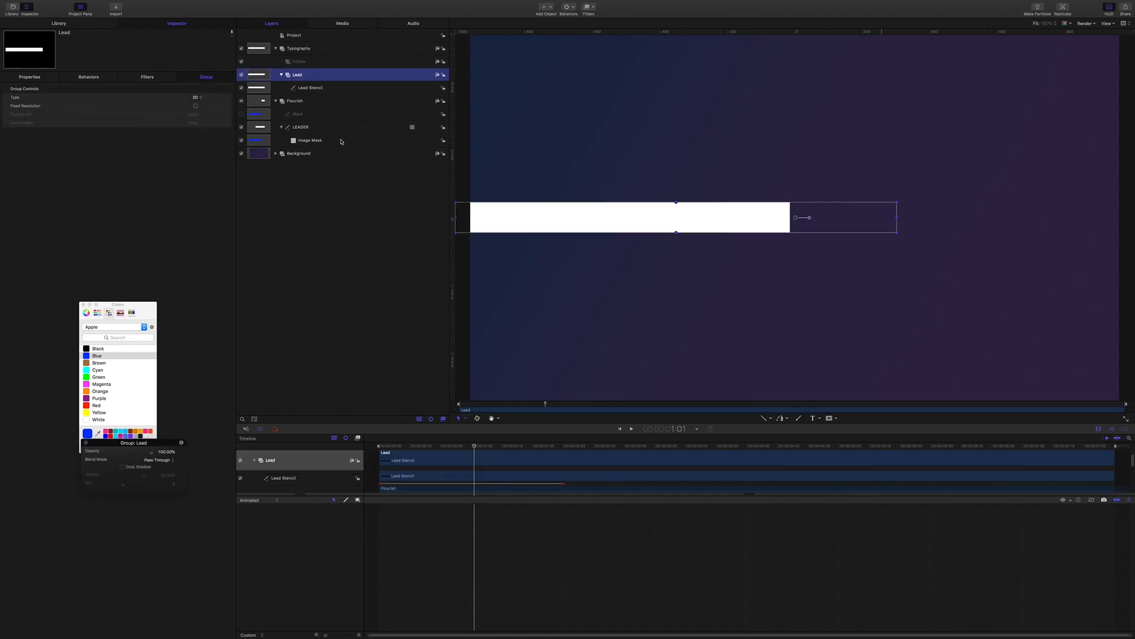
Change the outline color of Lead Stencil to light blue
left_click(306, 89)
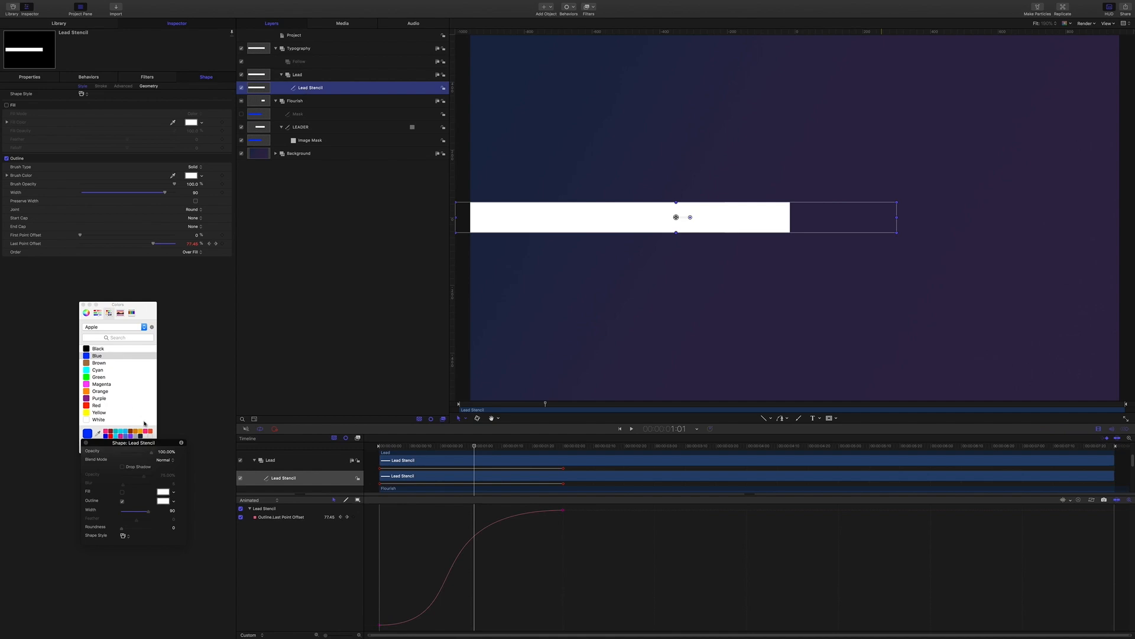
left_click(162, 500)
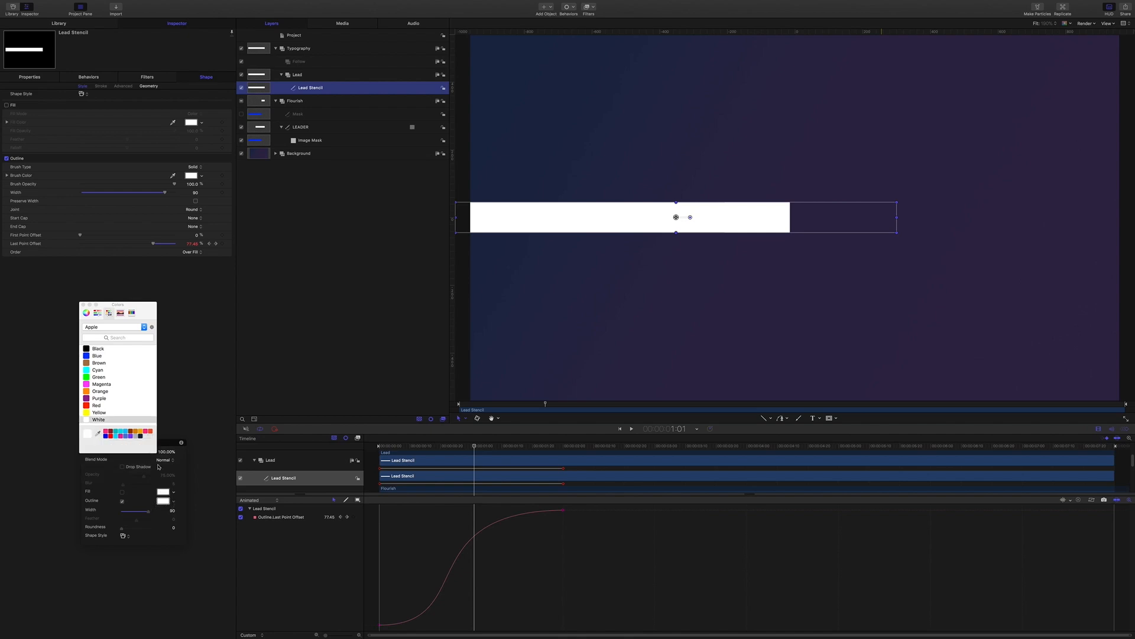
left_click(124, 433)
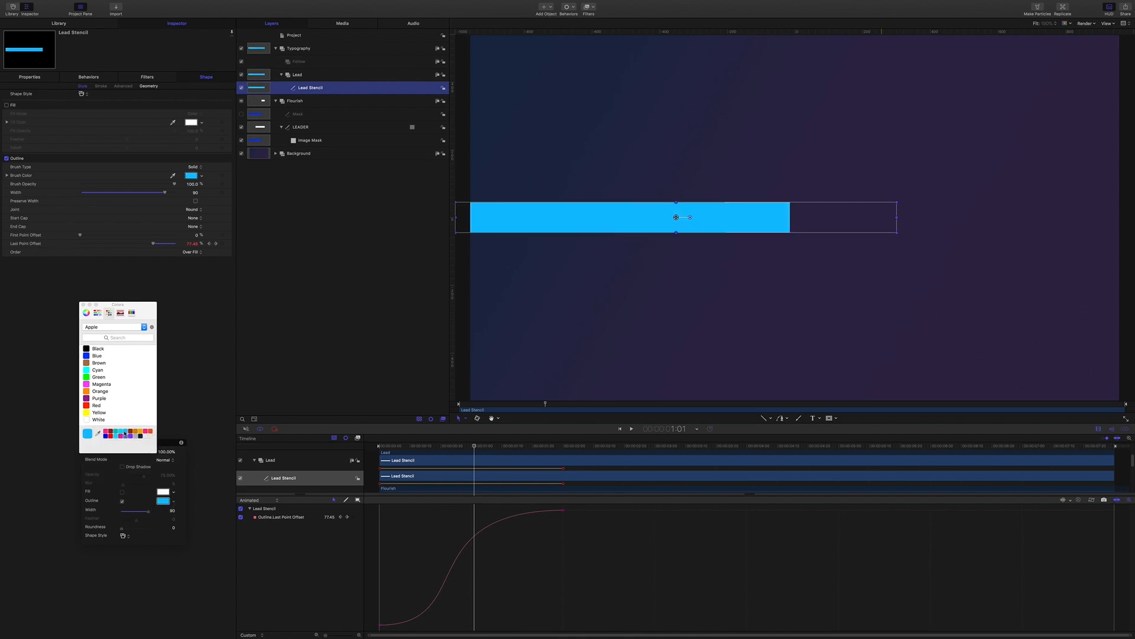
Shift Lead Stencil in time so it starts at frame 8, and check its lag behind the white LEADER bar
left_click(674, 430)
type("8")
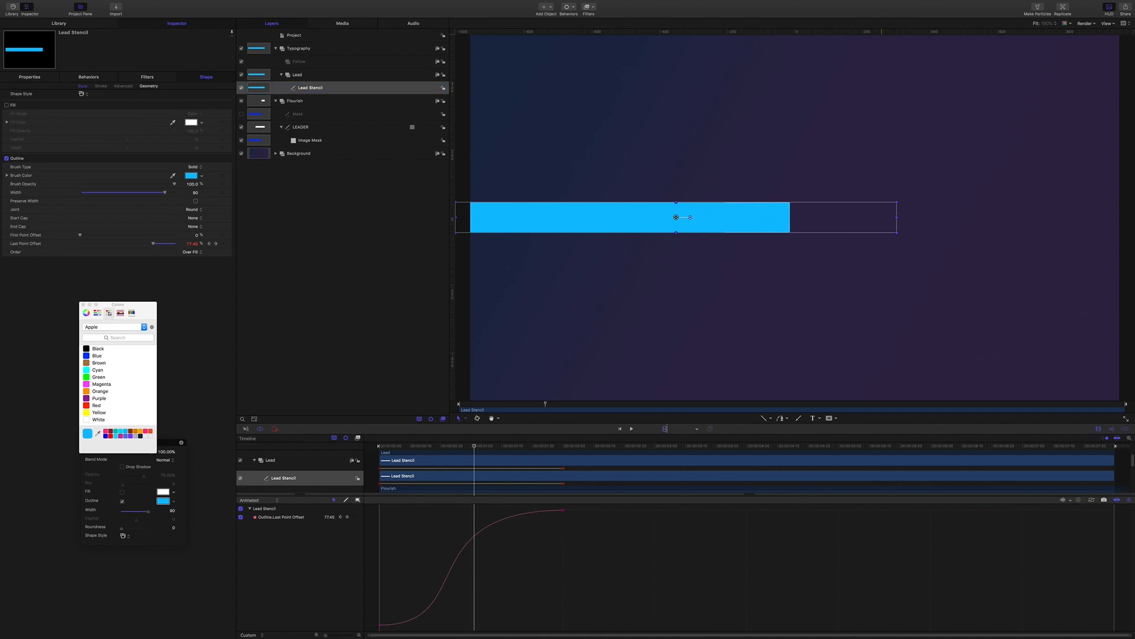
key("Return")
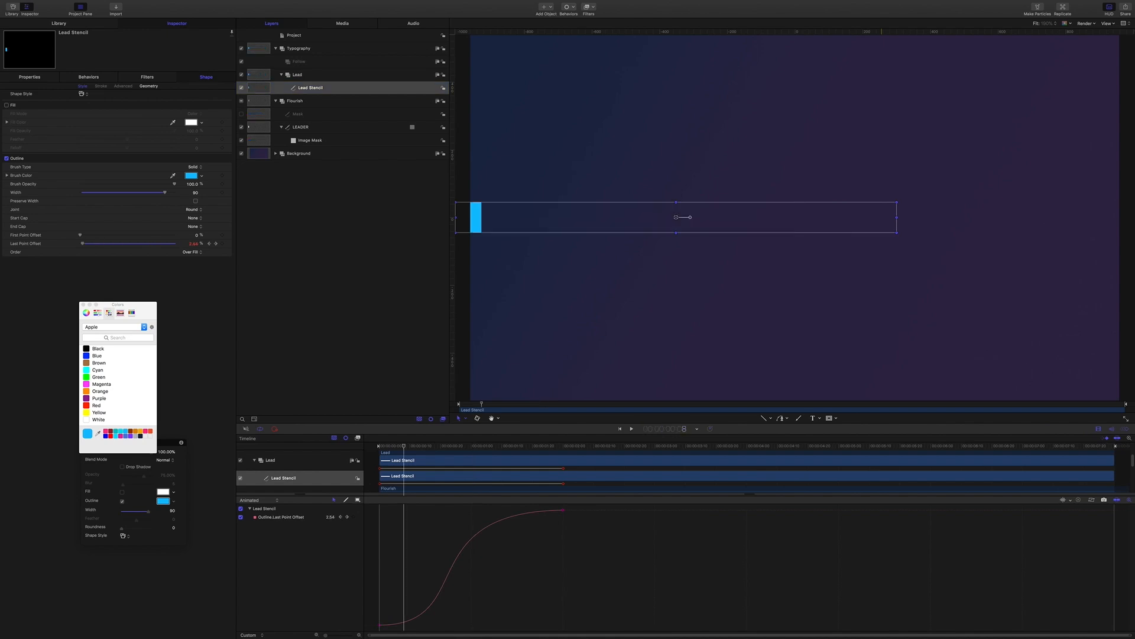
key("shift+[")
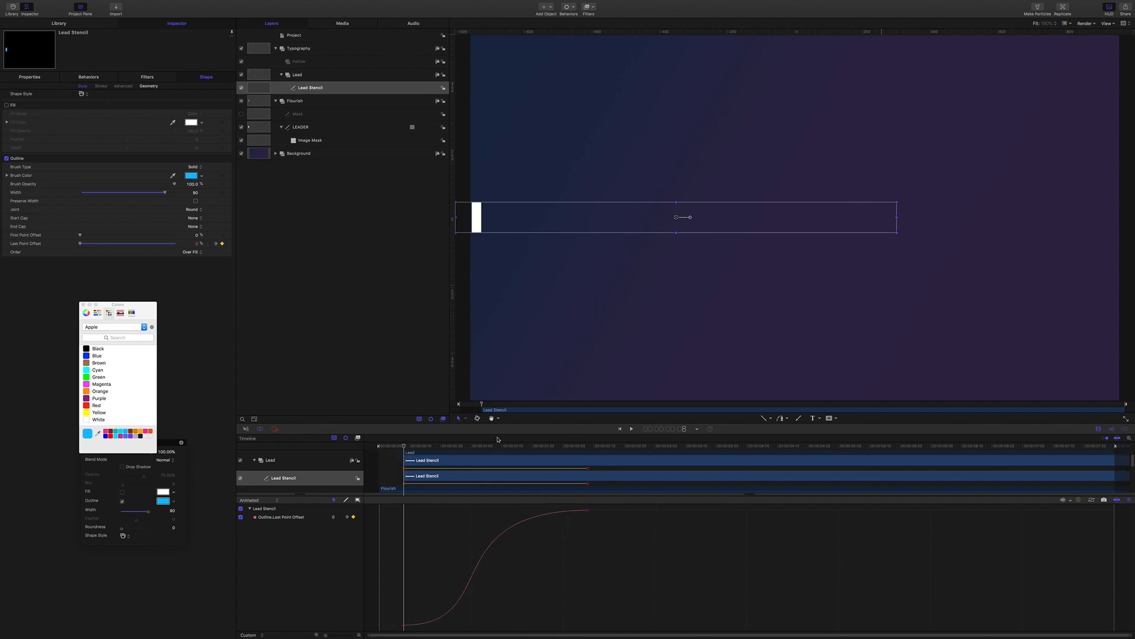
left_click_drag(406, 447, 482, 453)
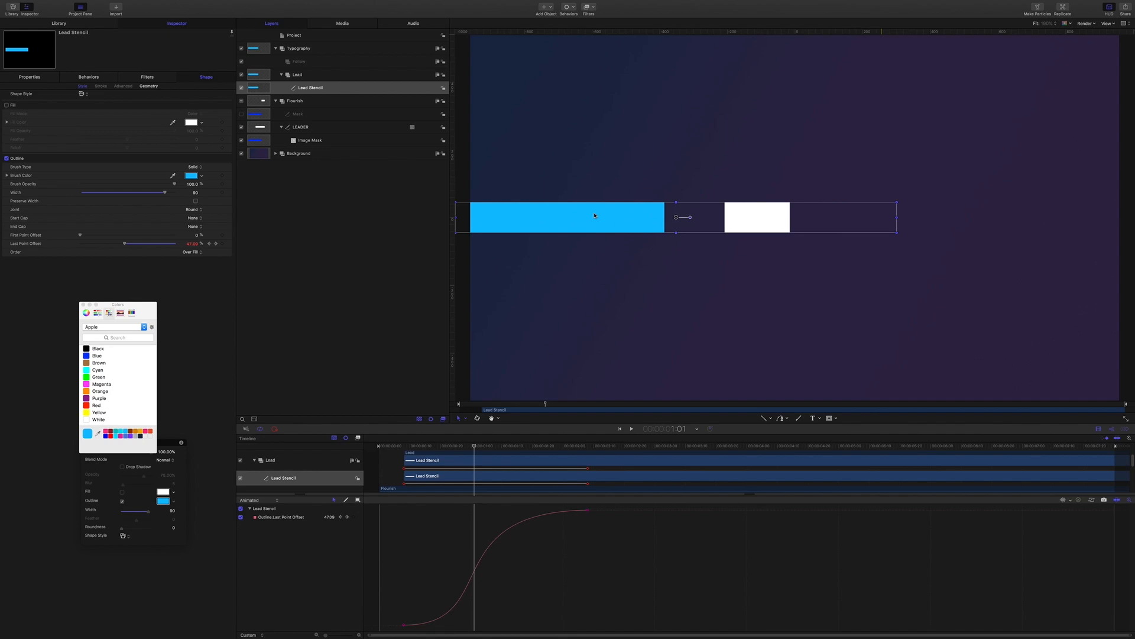
Move Lead Stencil's final keyframe to 2:10 and check the slower sweep at 1:01
left_click(676, 429)
type("2.10")
key("Return")
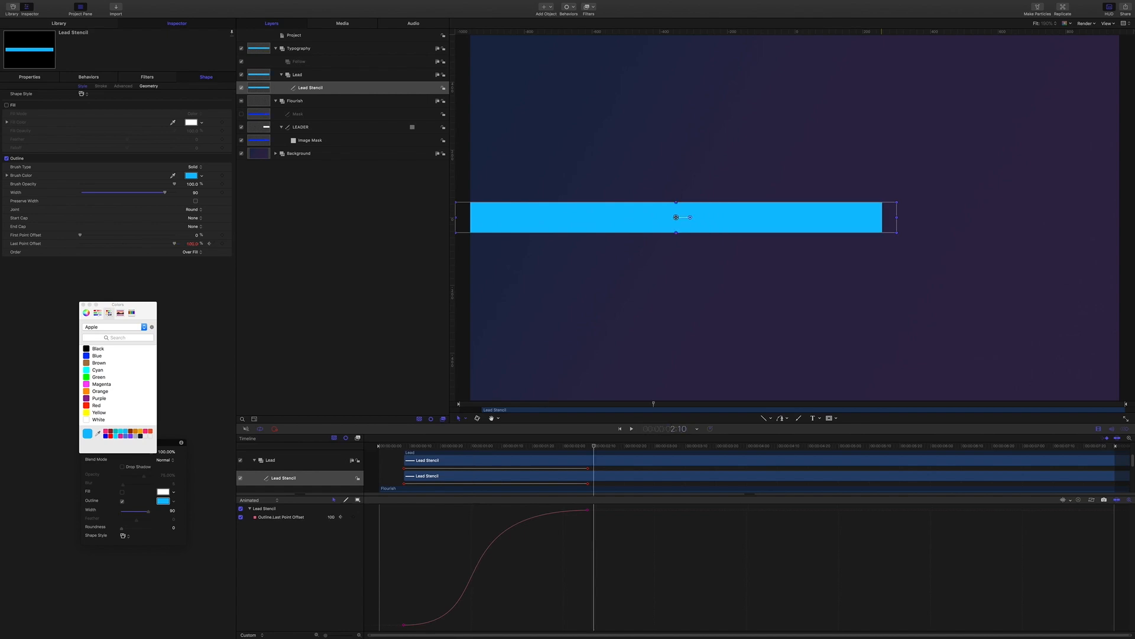
left_click(587, 468)
left_click_drag(588, 469, 594, 469)
left_click_drag(595, 447, 475, 448)
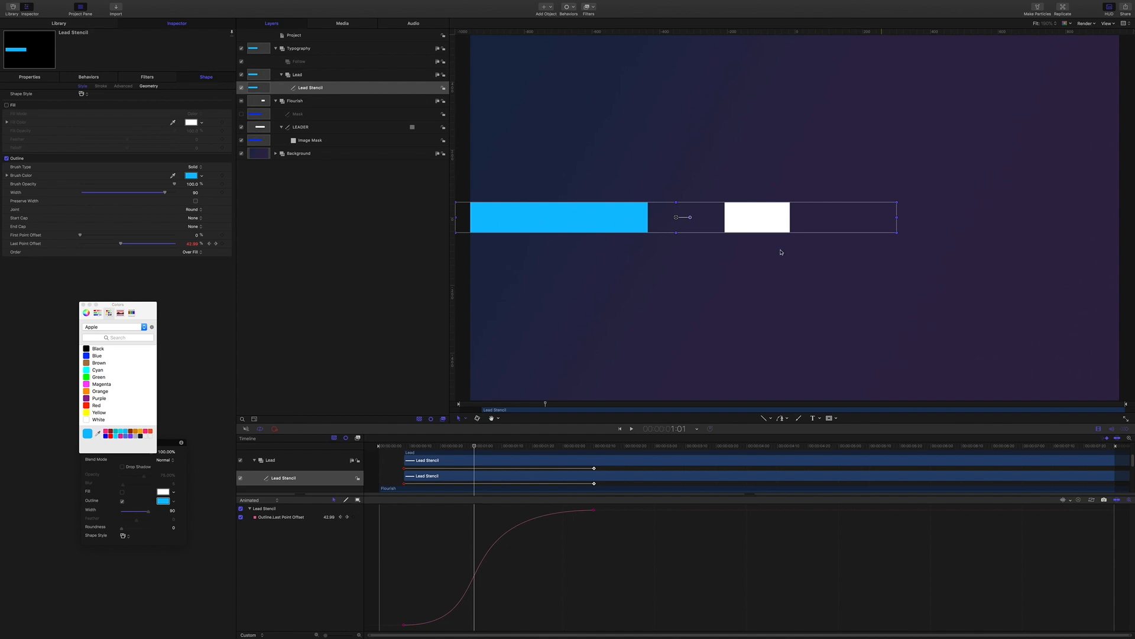
At 1:07, add the text "APPLE MOTION GRAPHIC" over the blue bar in the Lead group
left_click_drag(474, 448, 501, 447)
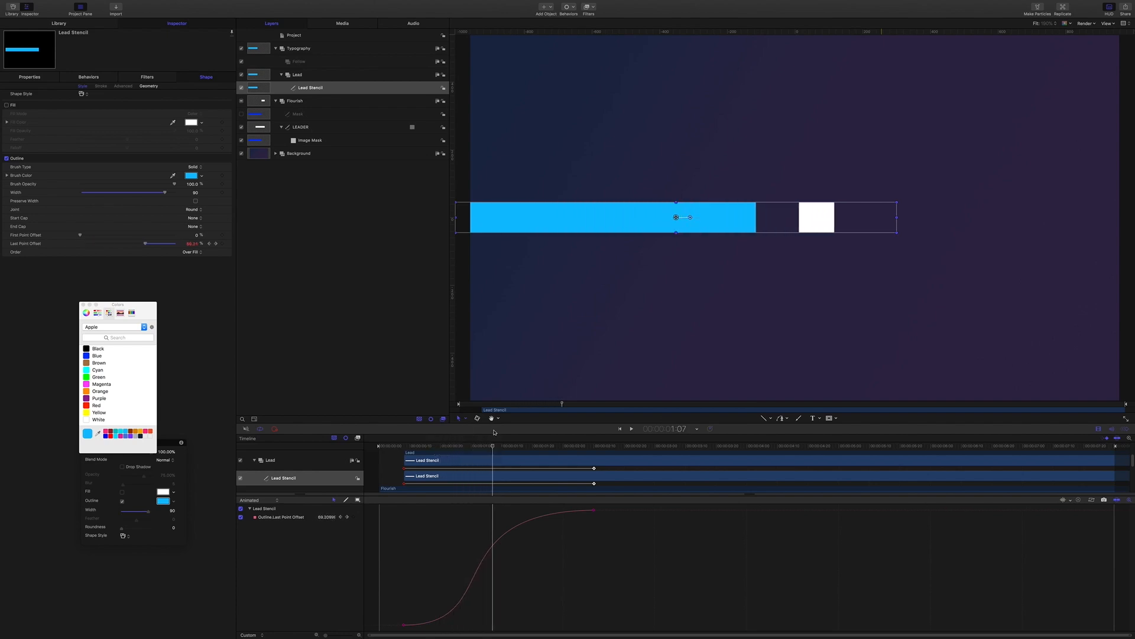
left_click(300, 75)
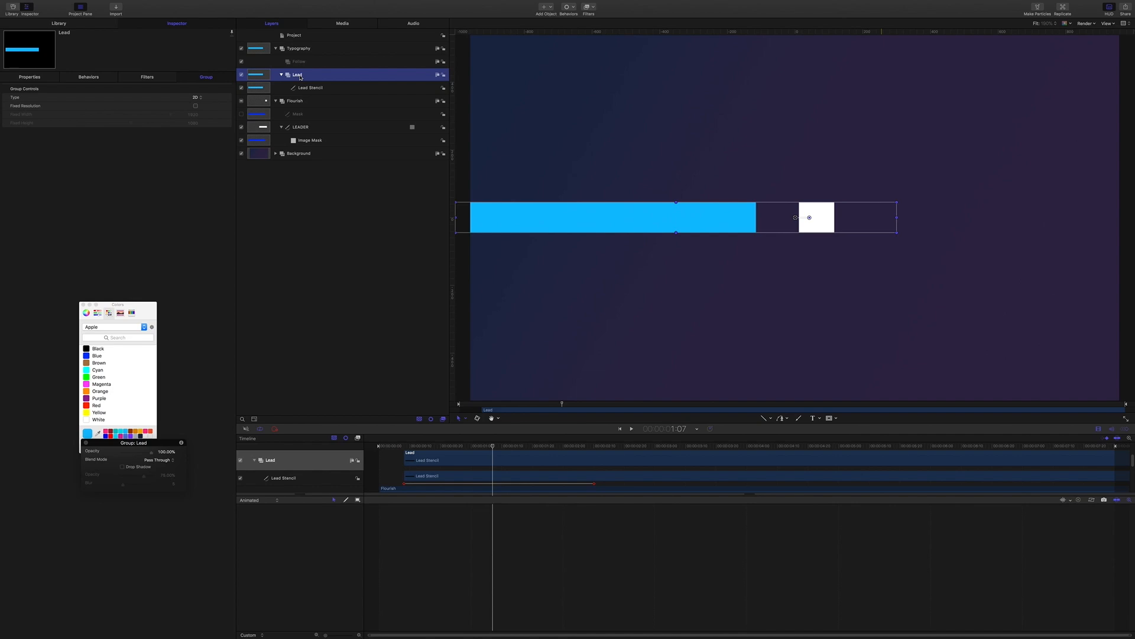
scroll(687, 326, "down", 1)
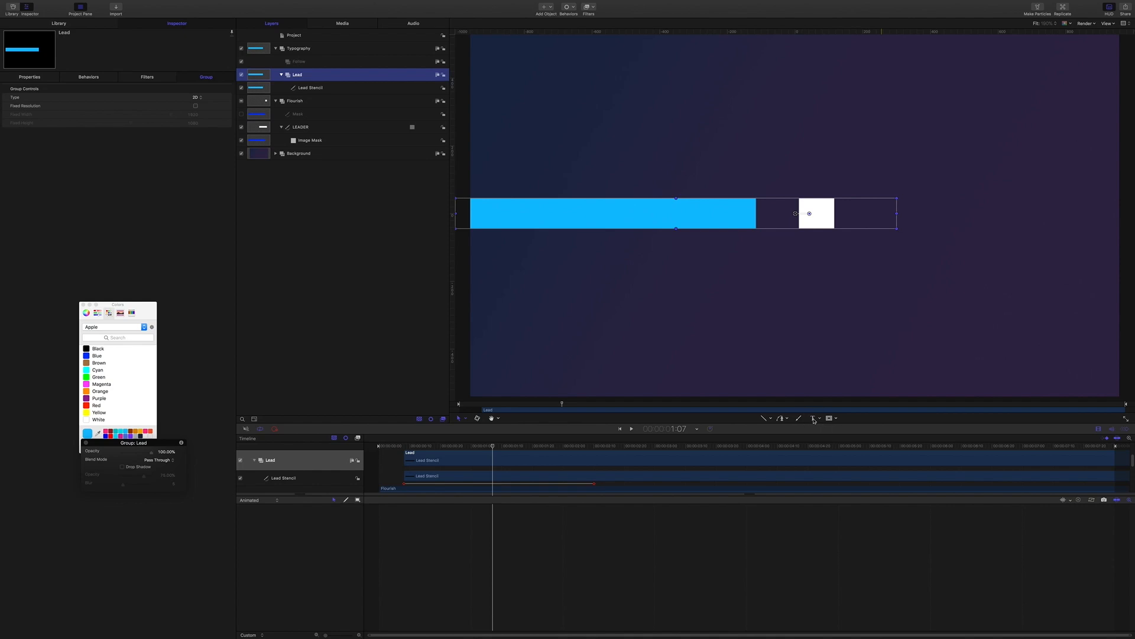
left_click(814, 419)
left_click(566, 214)
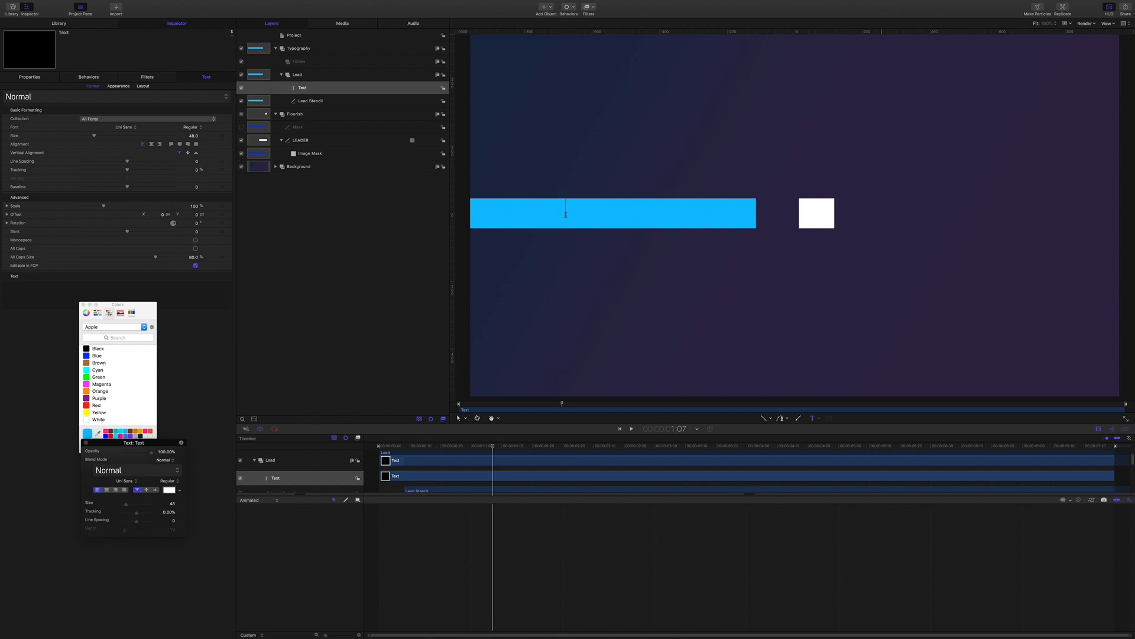
type("APPLE MOTI")
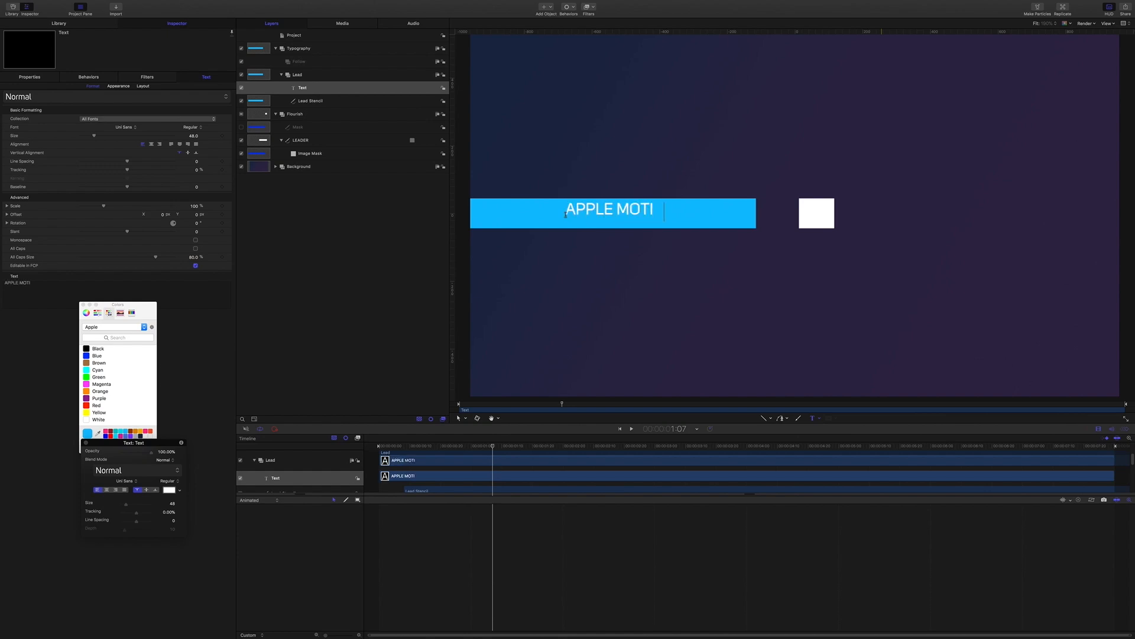
type("ON GRAPHIC")
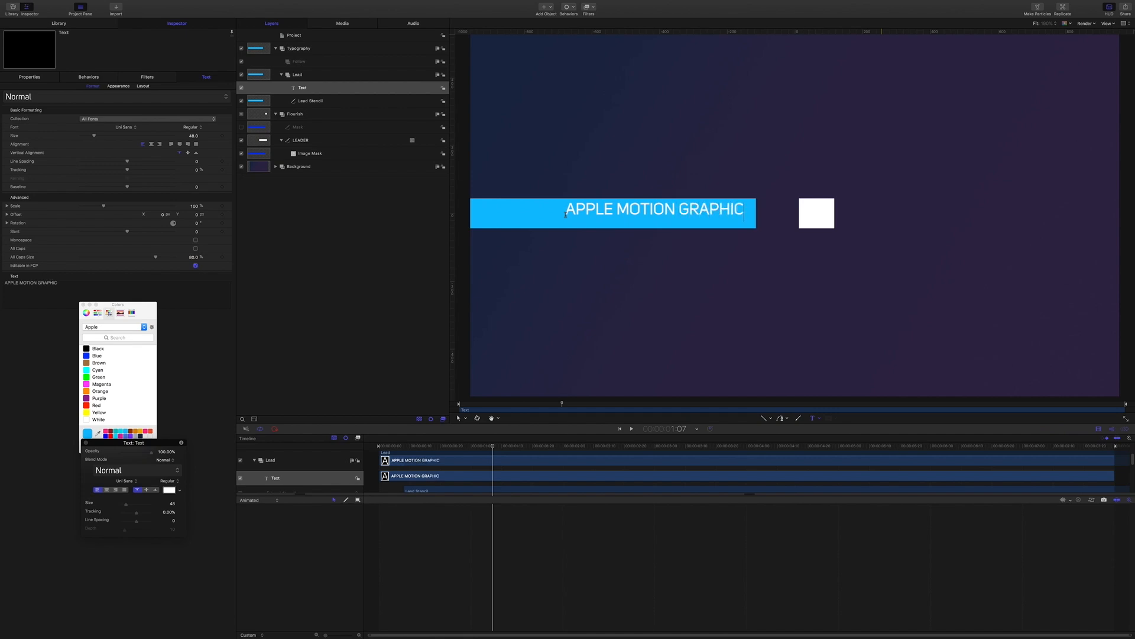
key("Escape")
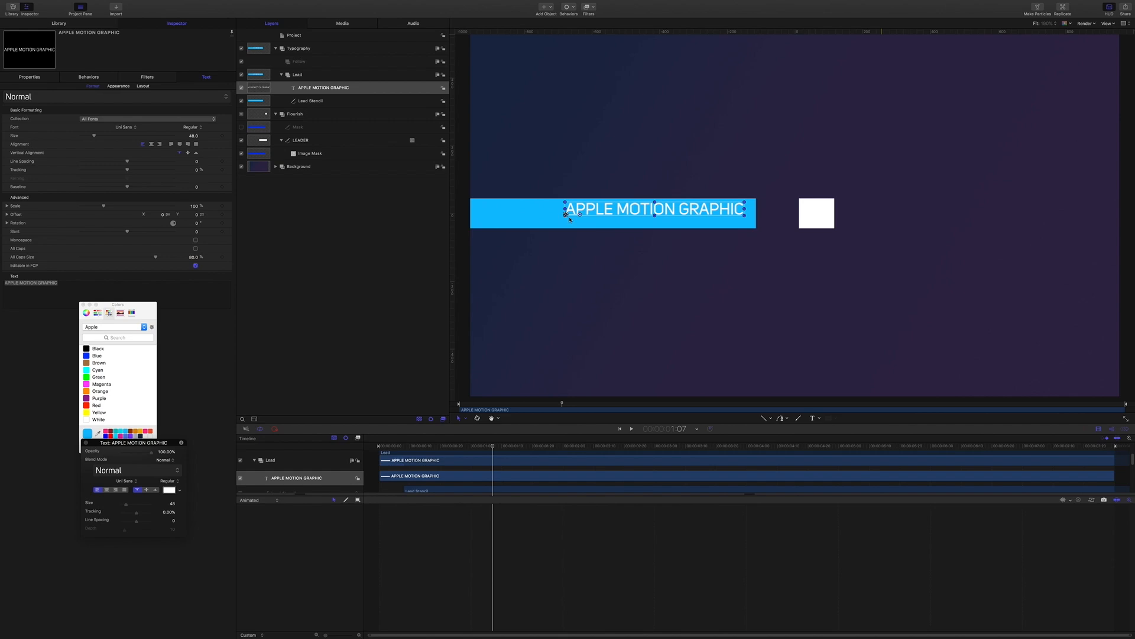
Format the title text with size 60, center alignment and 20% tracking
left_click(193, 136)
type("60")
key("Return")
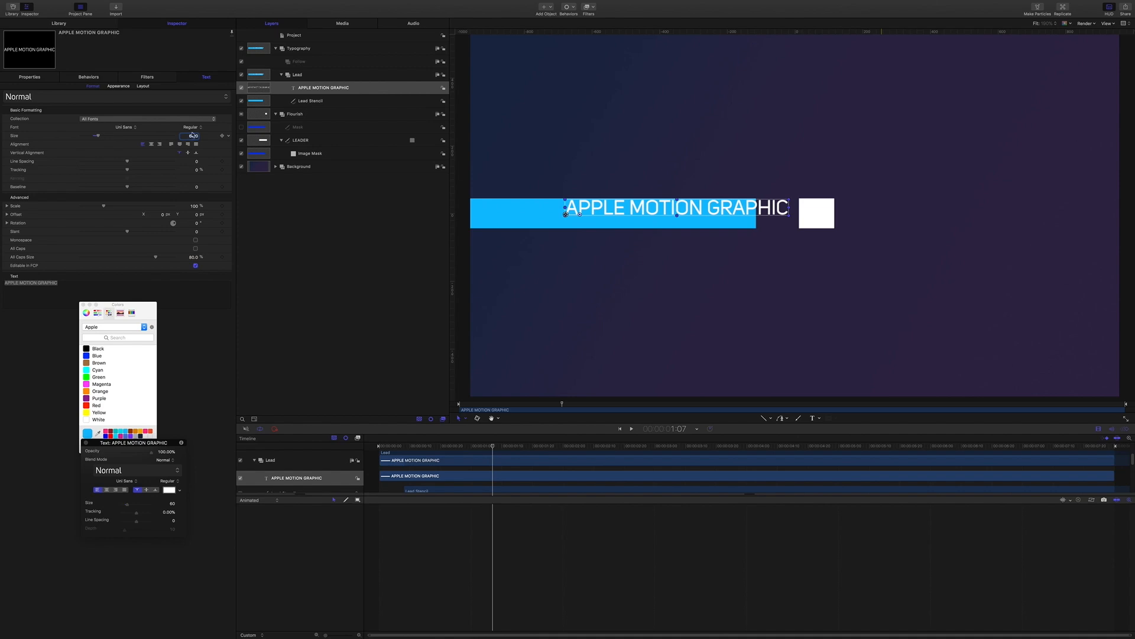
left_click(151, 144)
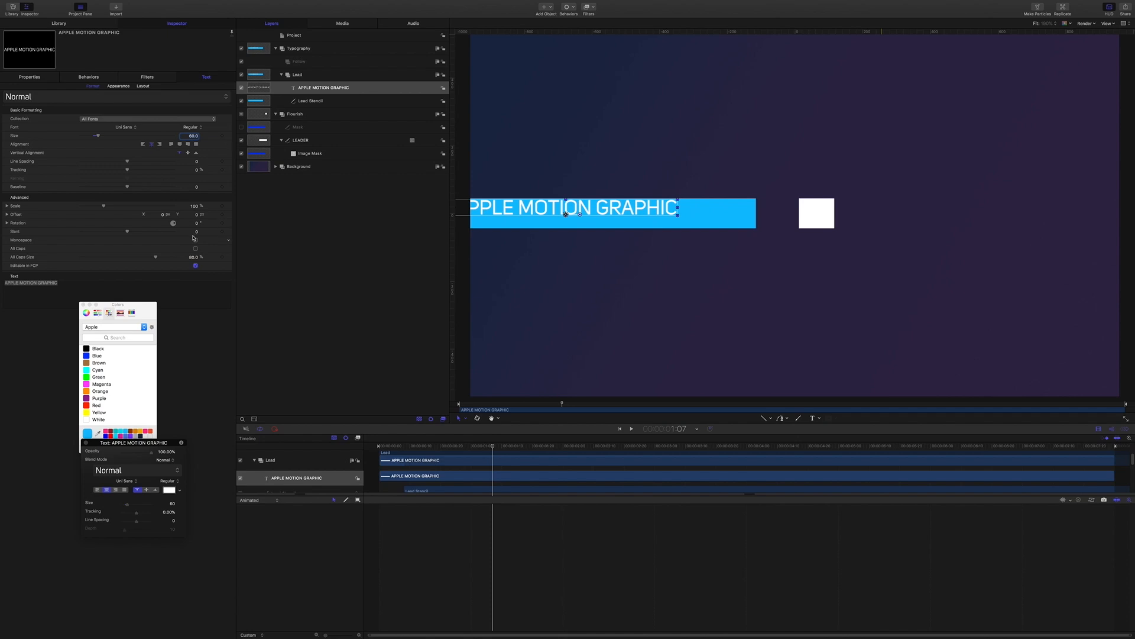
left_click(197, 170)
type("20")
key("Return")
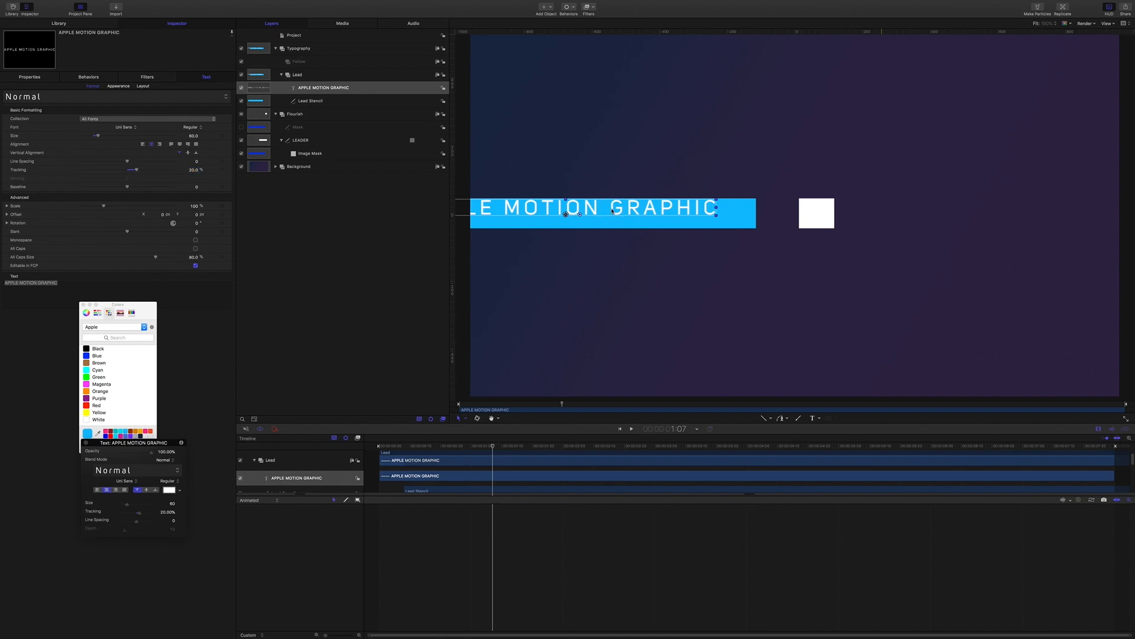
Set only the word GRAPHIC in the title to the Heavy CAPS typeface
double_click(612, 211)
left_click(612, 210)
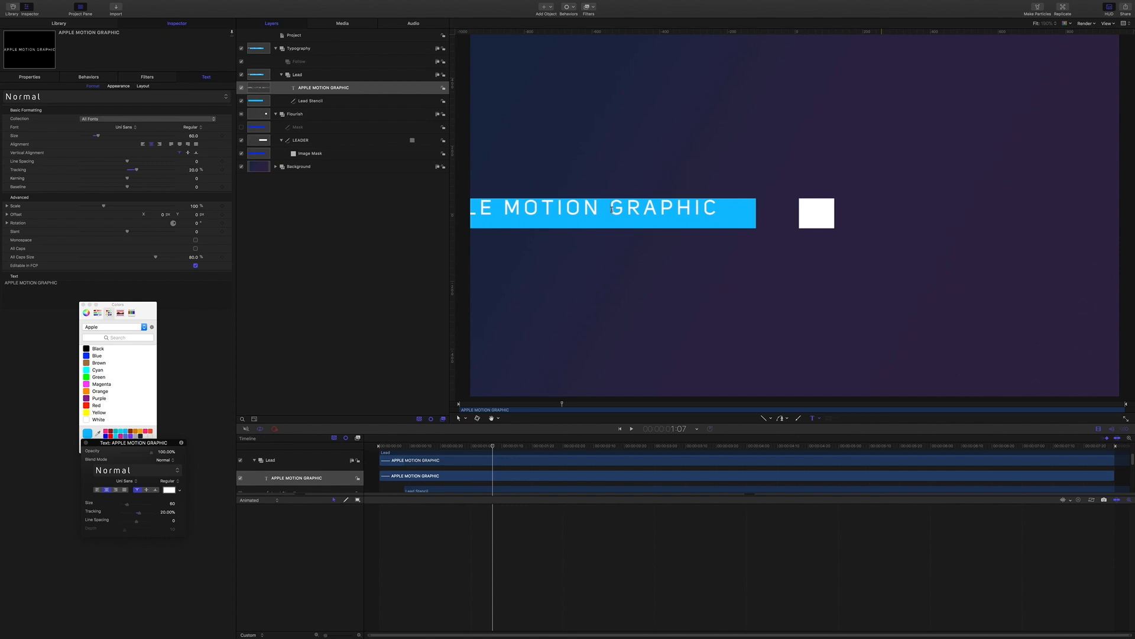
key("shift+Right")
key("shift+Right")
key("shift+Right")
key("shift+Right")
key("shift+Right")
key("shift+Right")
key("shift+Right")
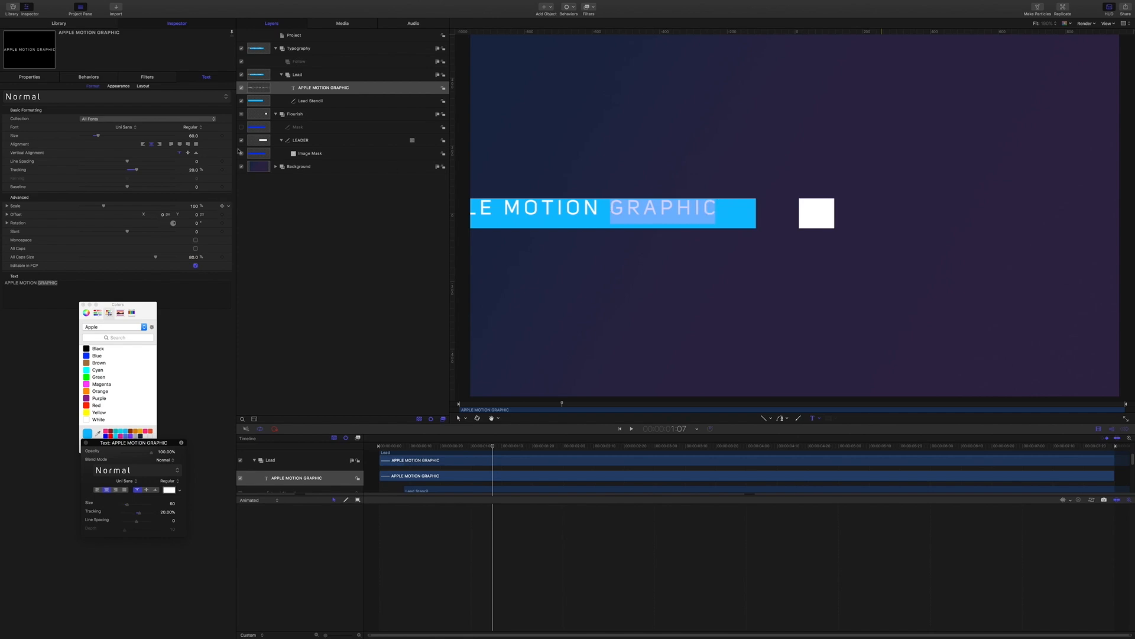
left_click(203, 129)
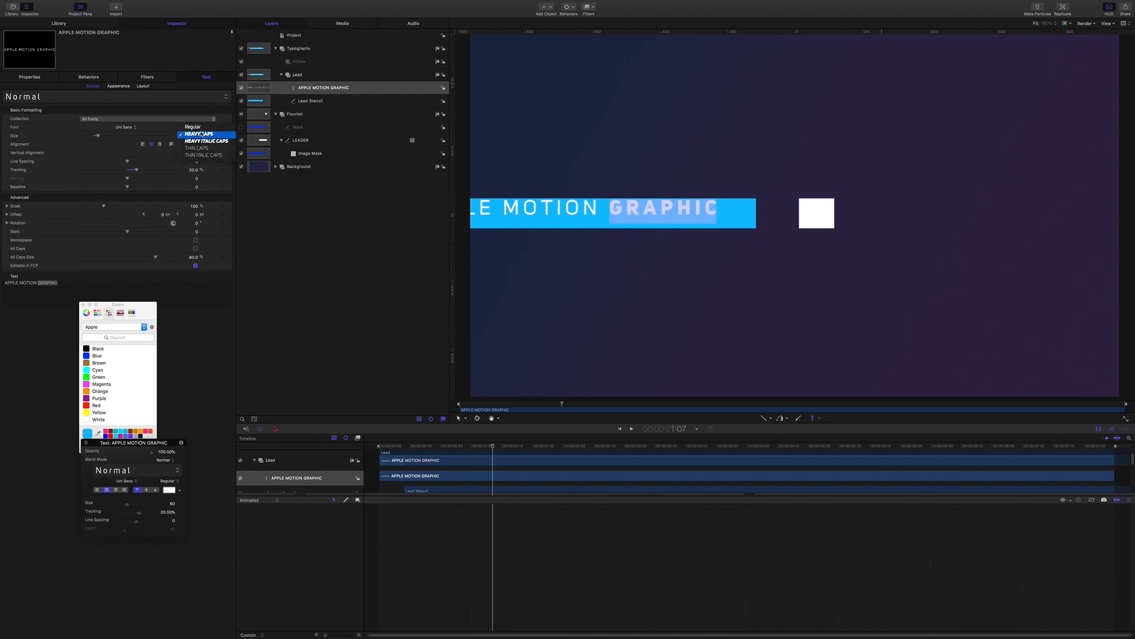
left_click(202, 134)
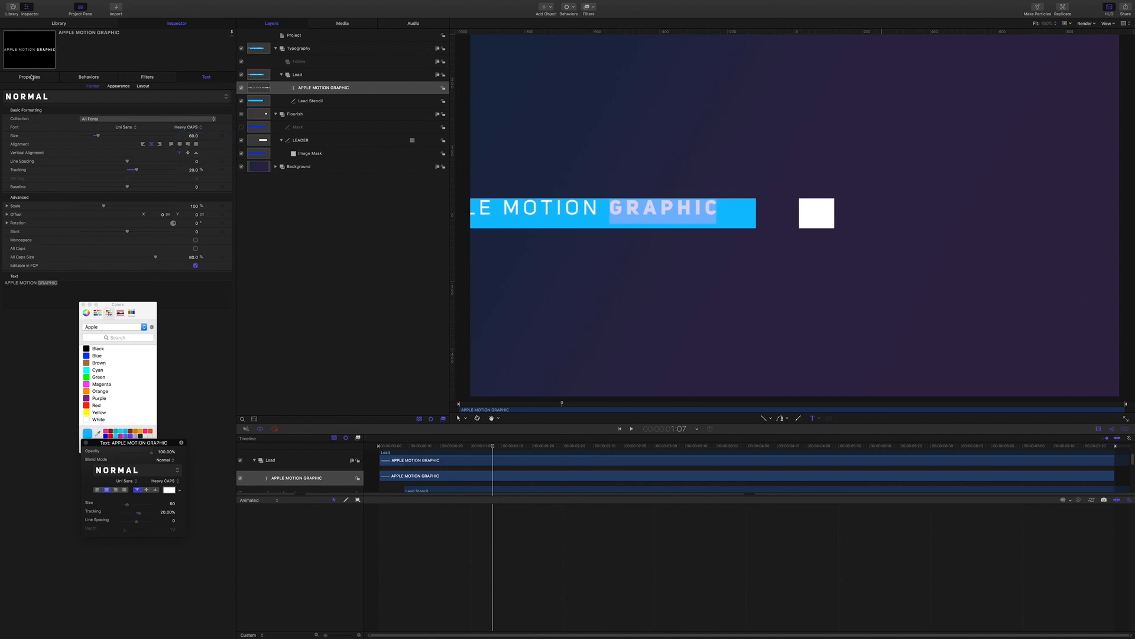
left_click(266, 243)
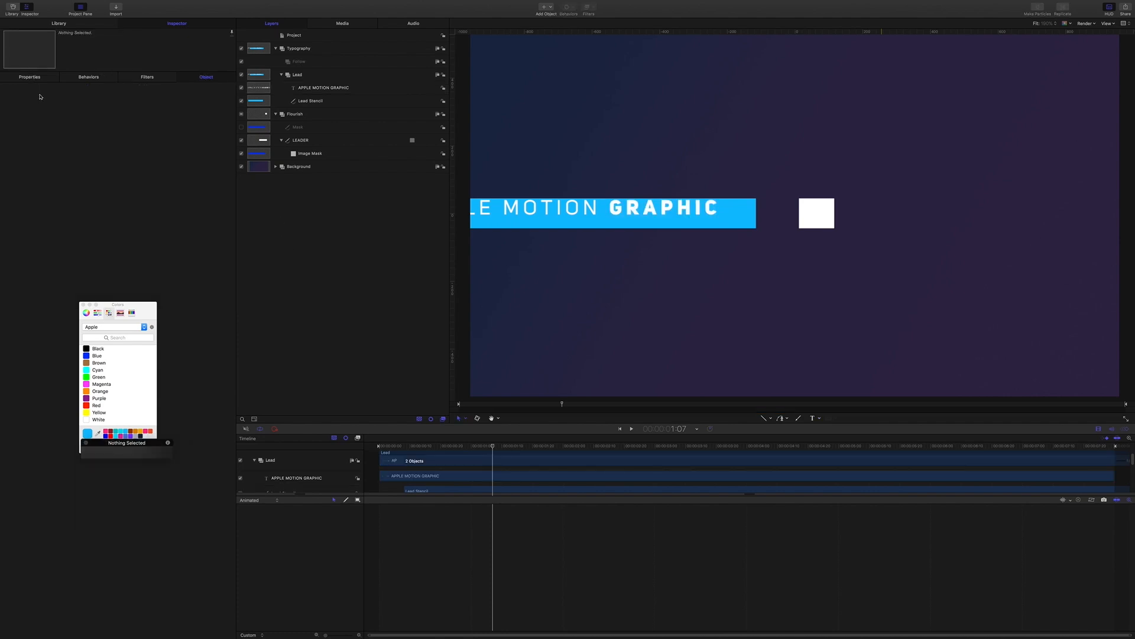
Lower the APPLE MOTION GRAPHIC text to a Y position of -19.42 px to center it vertically in the bar
left_click(300, 88)
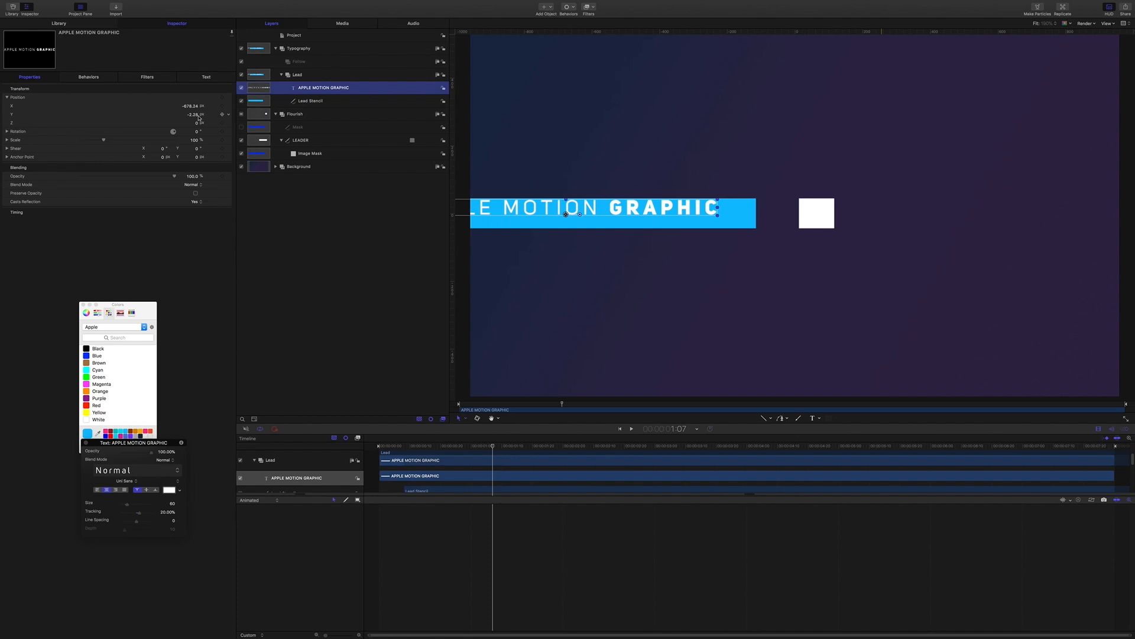
left_click_drag(197, 116, 177, 116)
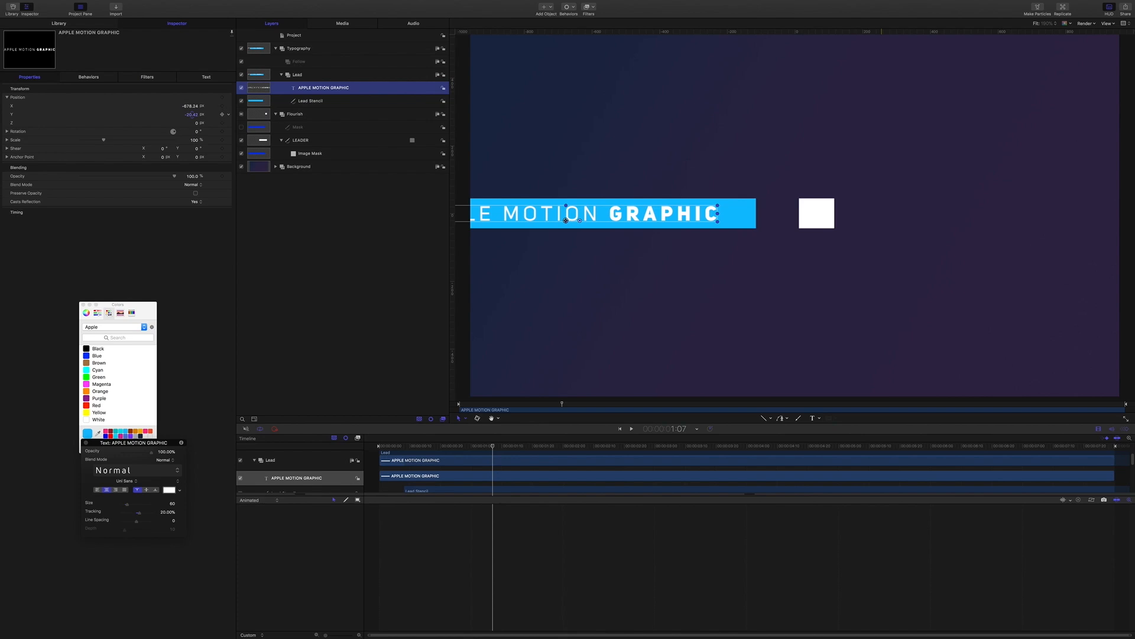
left_click_drag(176, 116, 178, 116)
Trim the start of the APPLE MOTION GRAPHIC text layer to 1:05
left_click(679, 430)
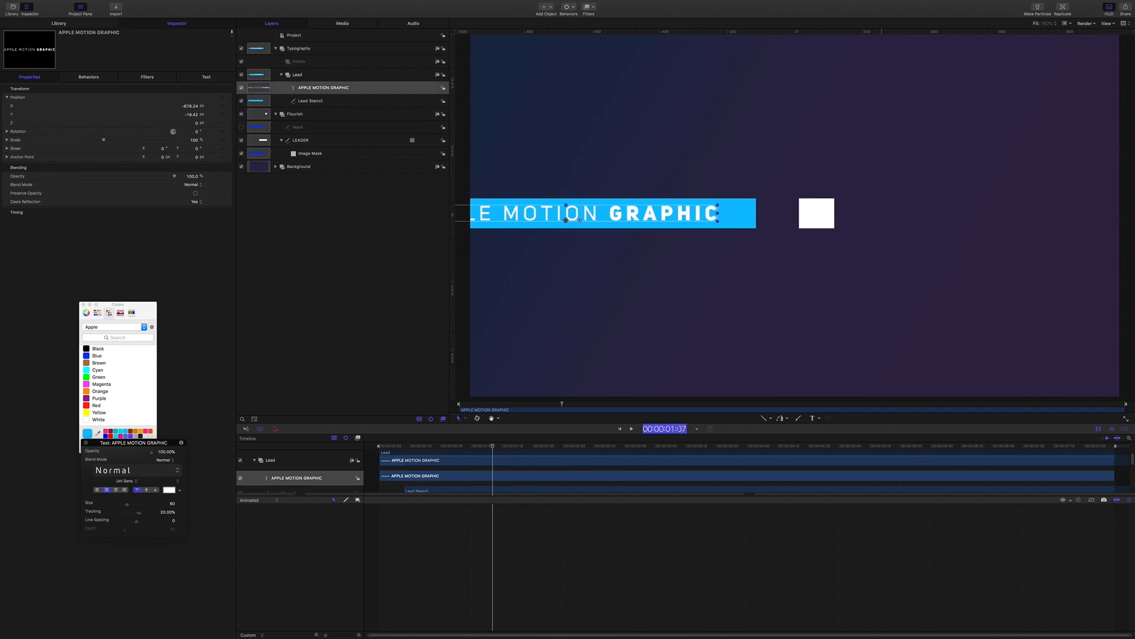
type("1.05")
key("Return")
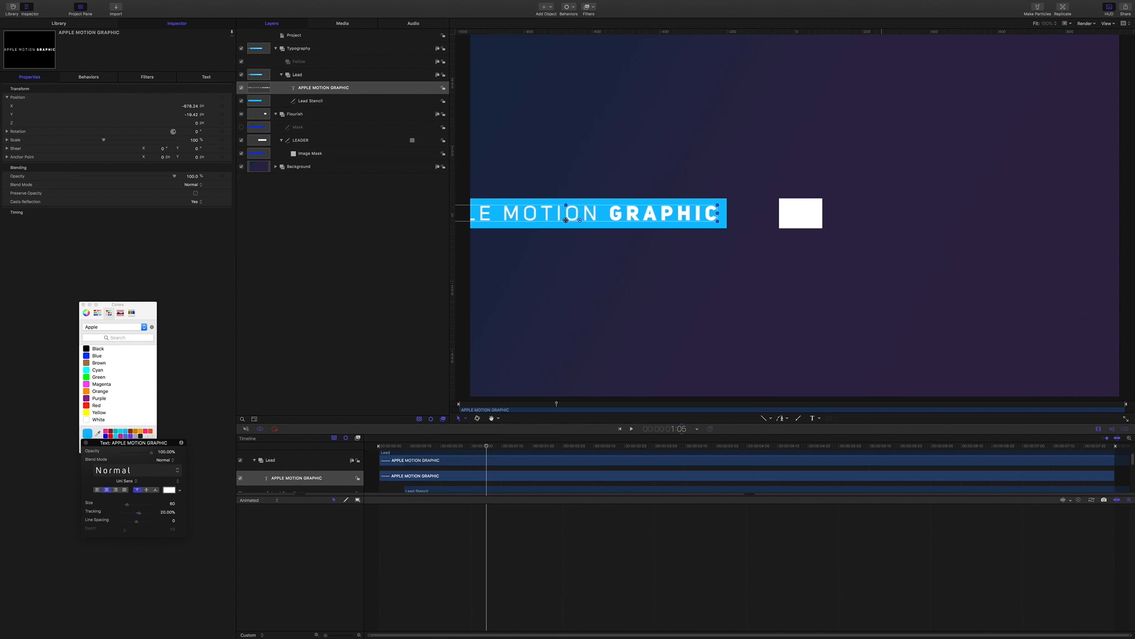
key("alt+bracketleft")
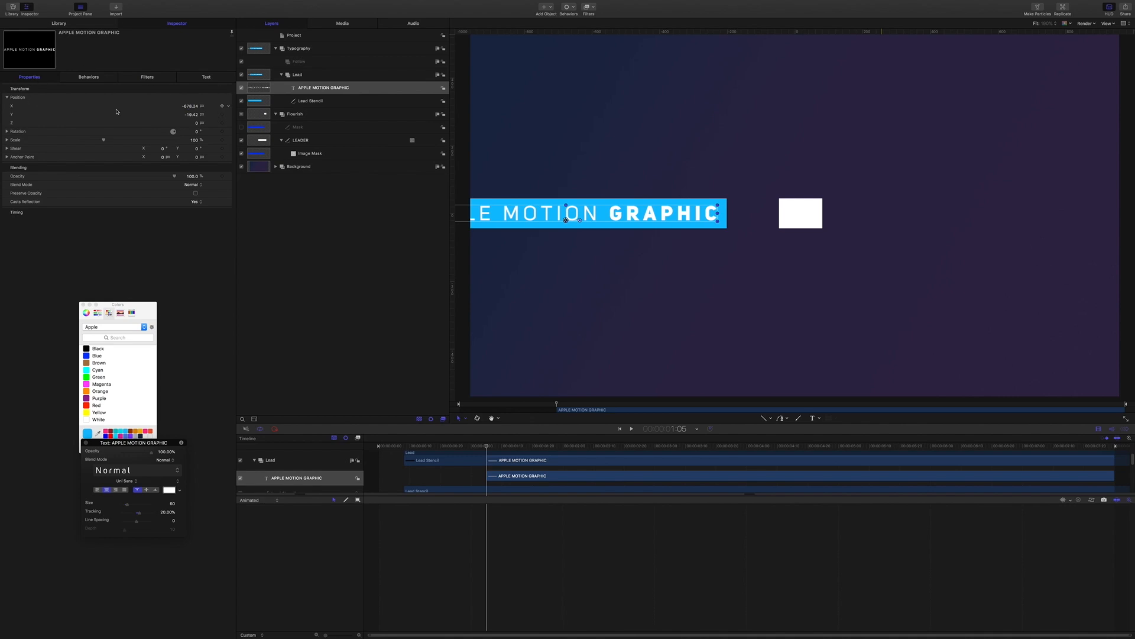
Set the APPLE MOTION GRAPHIC text's X position to 260 px and keyframe it at 1:05
left_click(188, 107)
type("260")
key("Return")
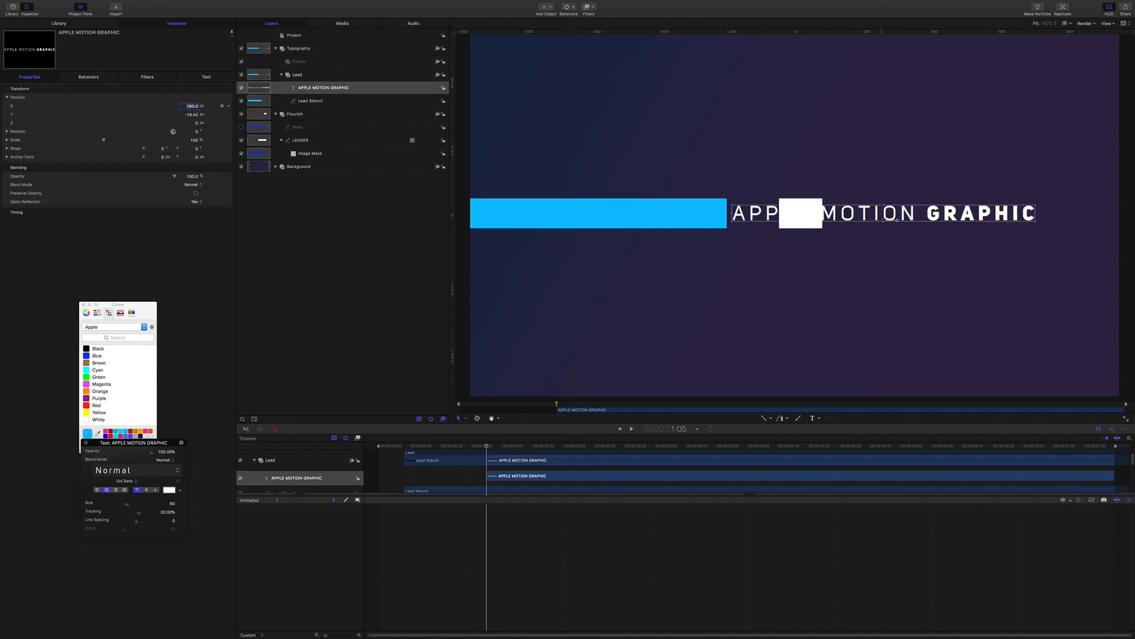
left_click(223, 106)
At 3:15, keyframe the APPLE MOTION GRAPHIC text's X position at -23 px
left_click(681, 429)
type("315")
key("Return")
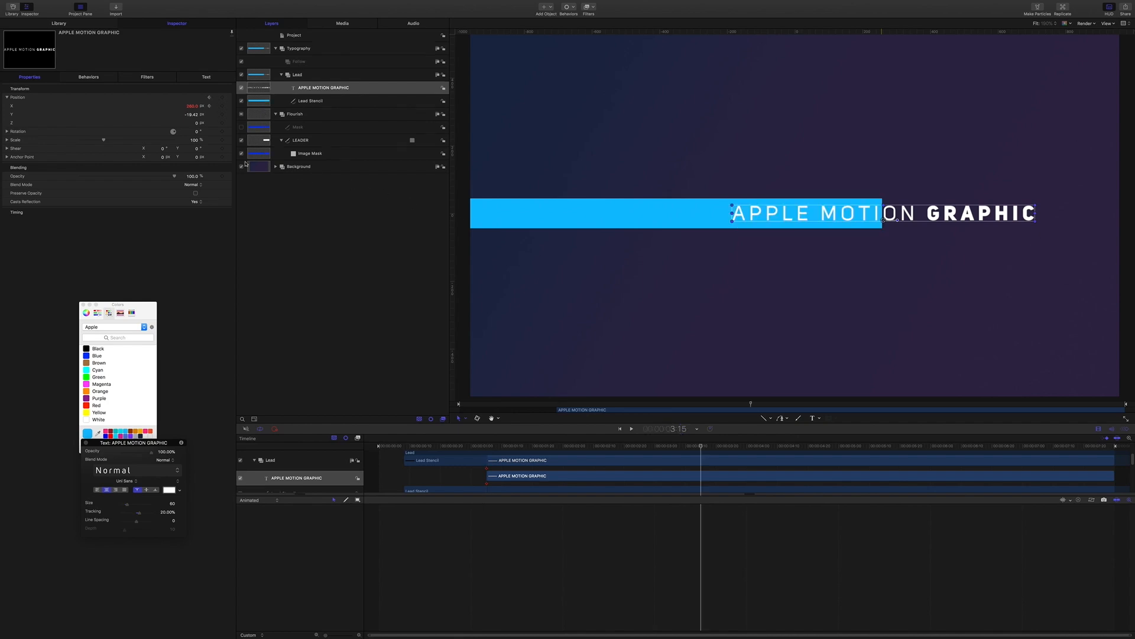
left_click(194, 108)
key("BackSpace")
type("-23")
key("Return")
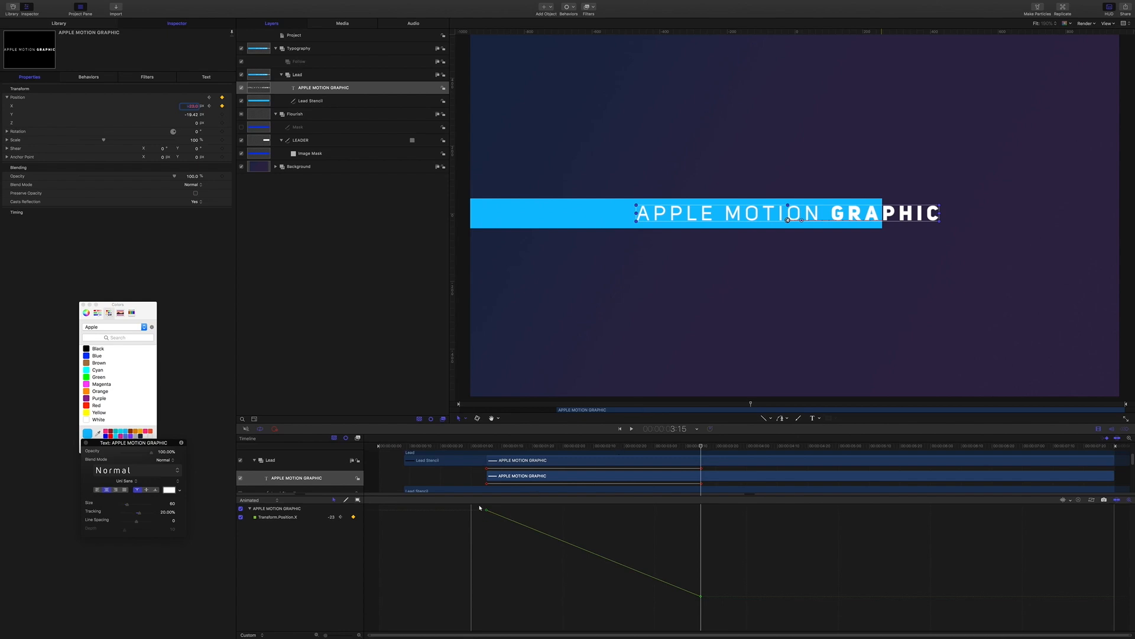
Reshape the text's X position curve to start fast and ease gently into the 3:15 keyframe, and play back the motion
left_click_drag(480, 506, 714, 608)
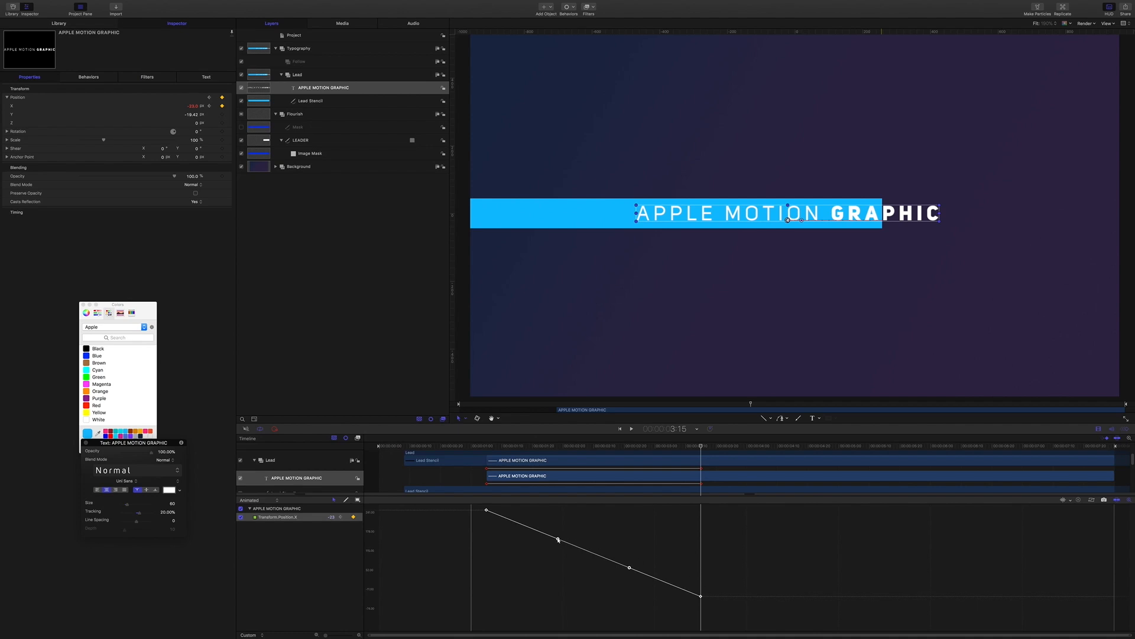
right_click(558, 539)
left_click(566, 542)
left_click_drag(478, 507, 486, 596)
left_click_drag(714, 584, 660, 611)
left_click_drag(629, 568, 676, 597)
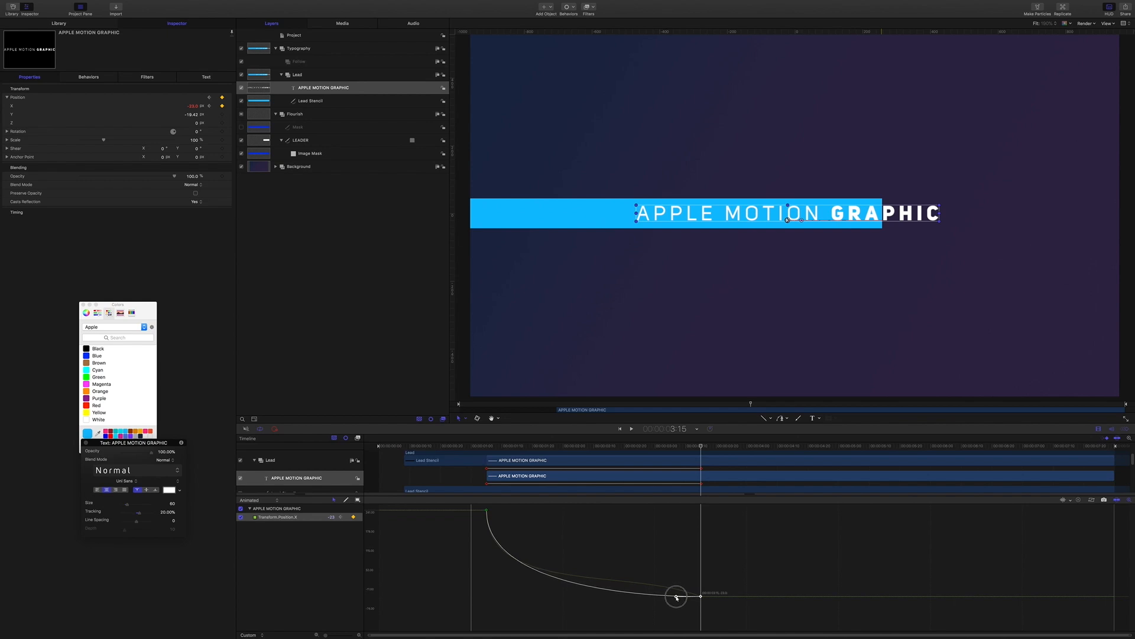
left_click_drag(676, 596, 676, 596)
left_click_drag(679, 452, 470, 454)
key("space")
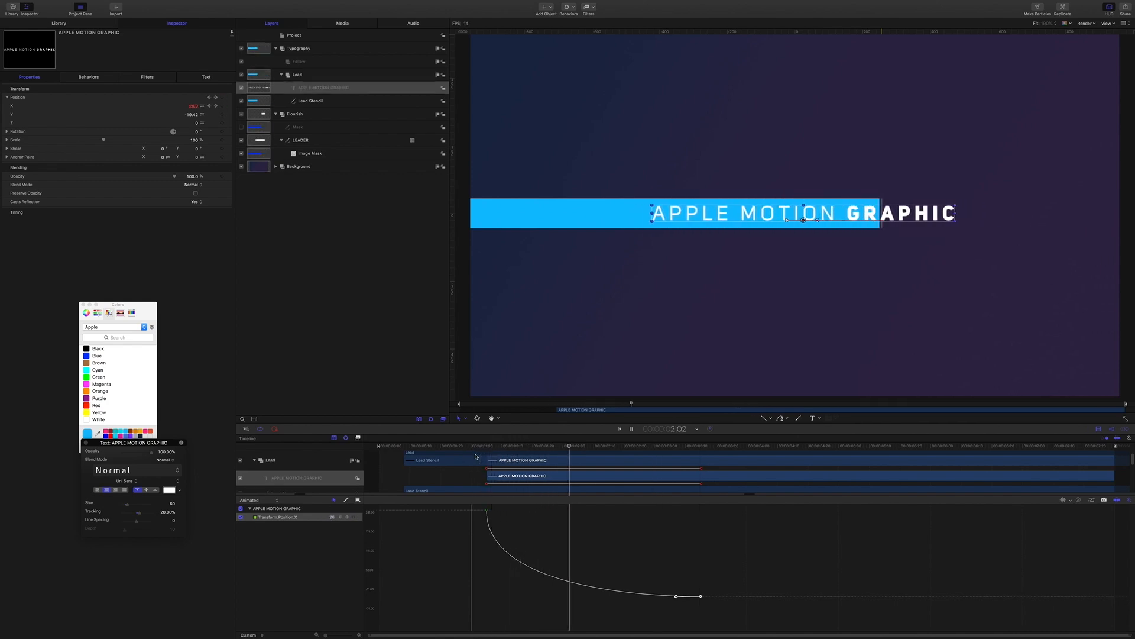
key("space")
Shorten the curve handle slightly at the text's final X position keyframe and replay the animation
left_click_drag(483, 509, 486, 607)
left_click(700, 595)
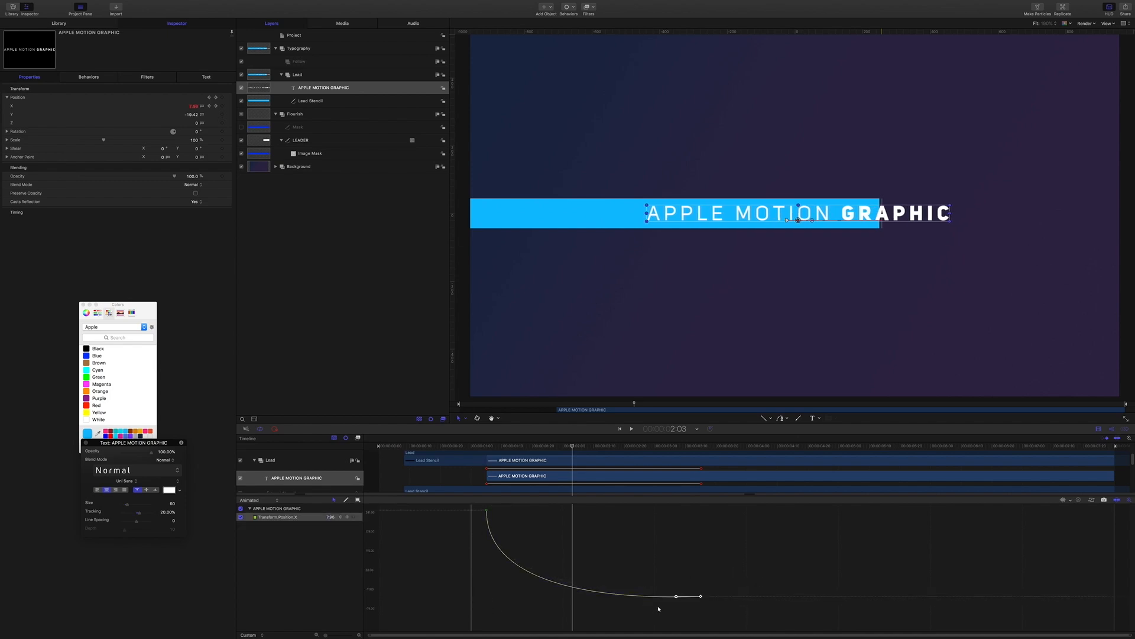
left_click_drag(675, 597, 683, 597)
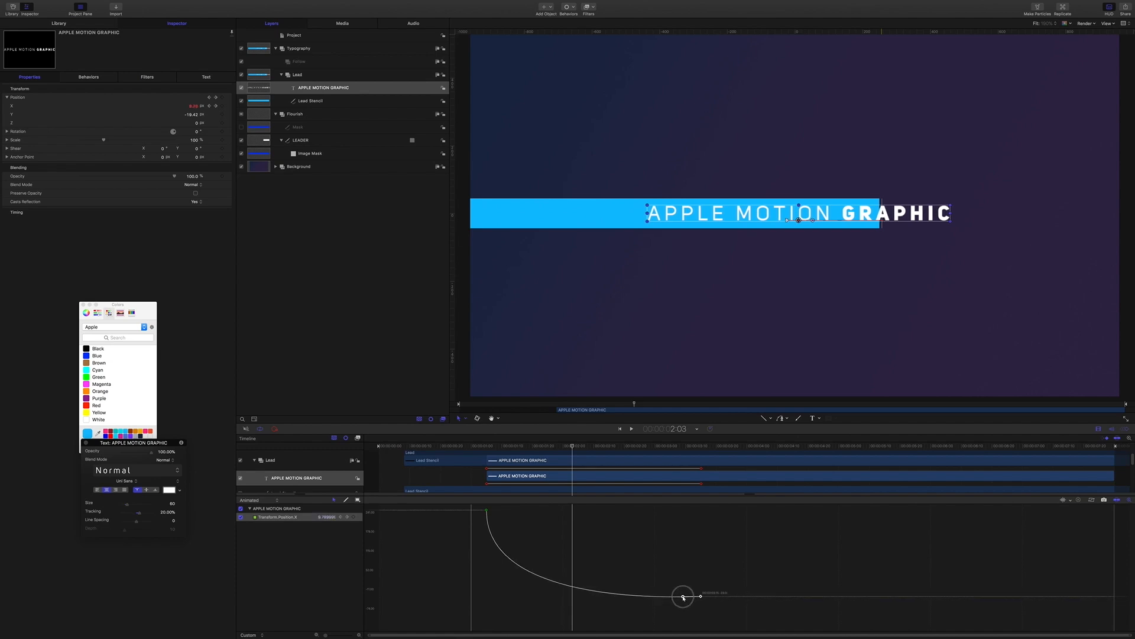
left_click_drag(572, 447, 467, 450)
key("space")
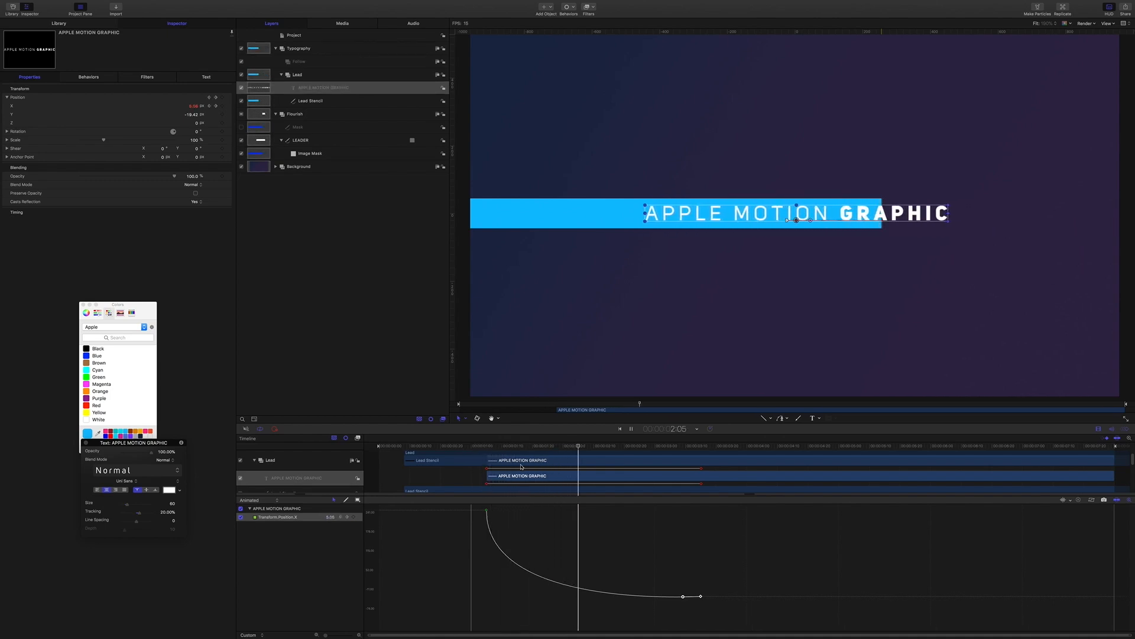
key("space")
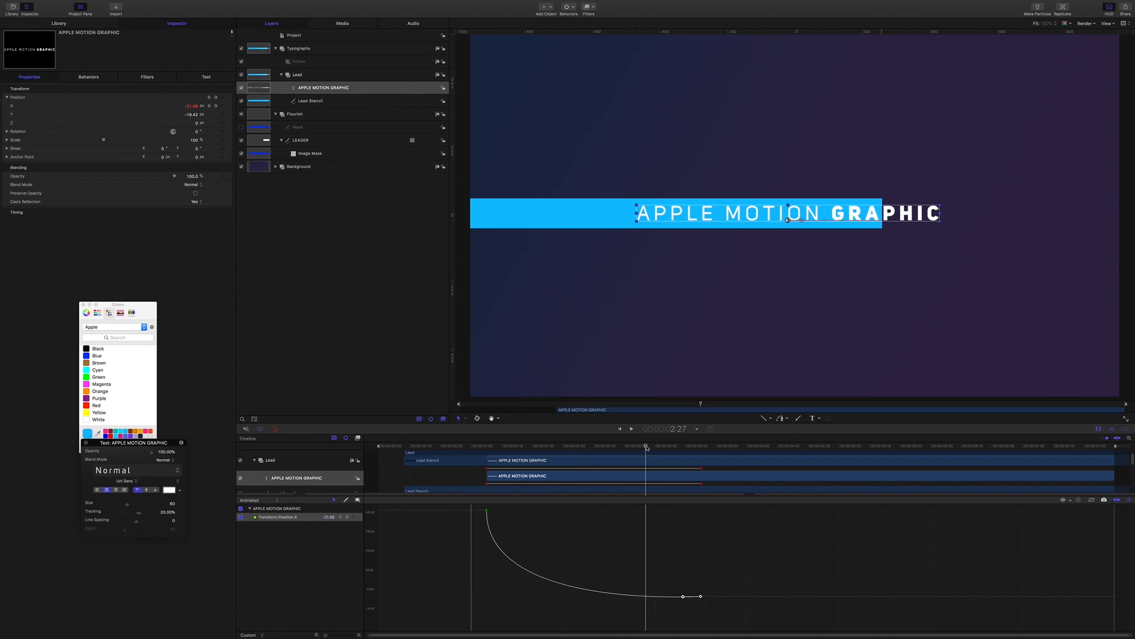
left_click_drag(647, 447, 618, 446)
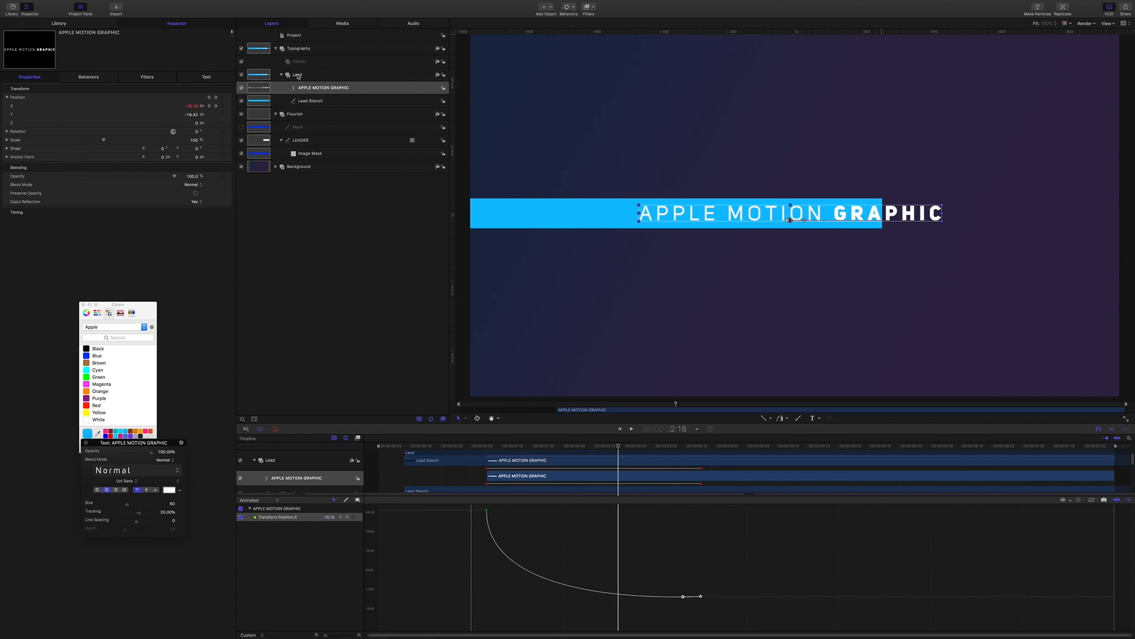
Add an image mask to Lead Stencil with the APPLE MOTION GRAPHIC text as source and the mask blend mode Subtract
left_click(306, 101)
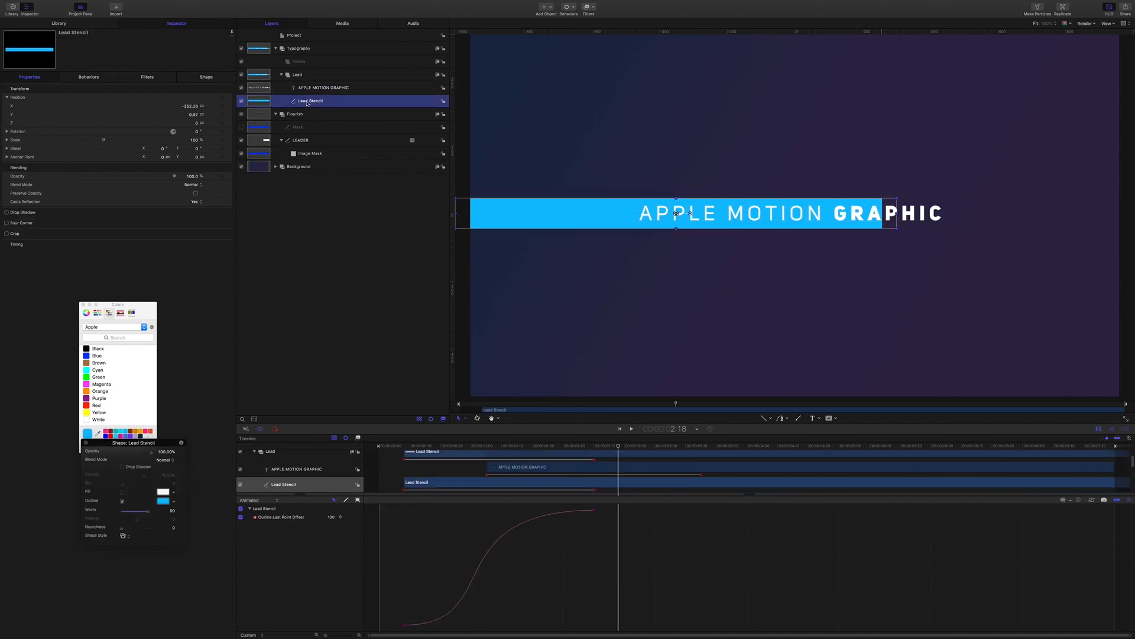
right_click(307, 103)
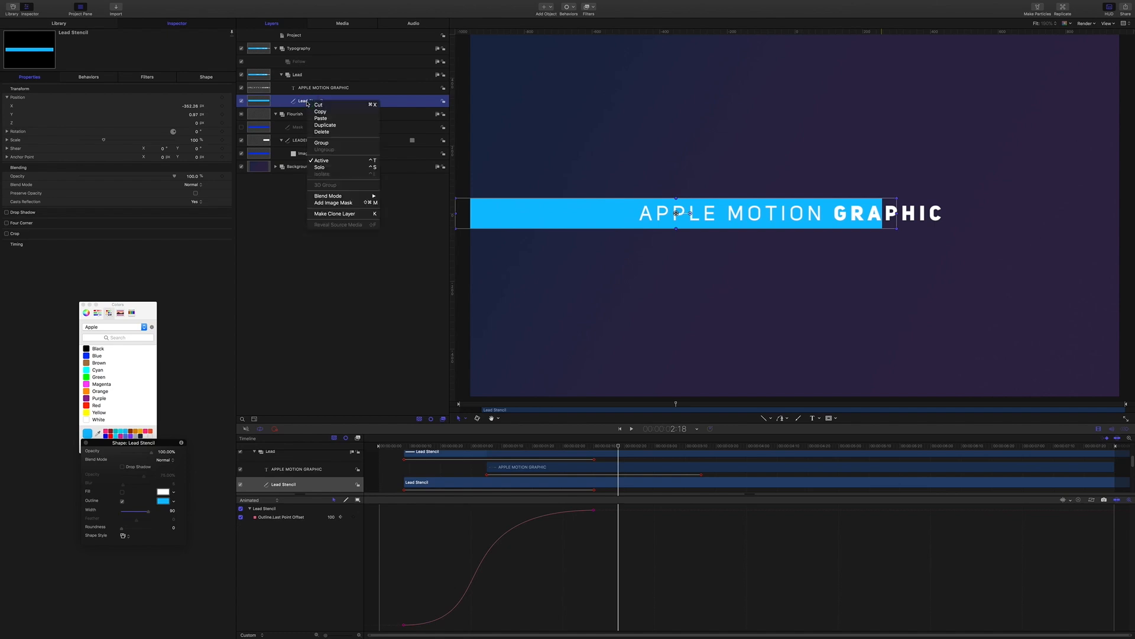
left_click(332, 202)
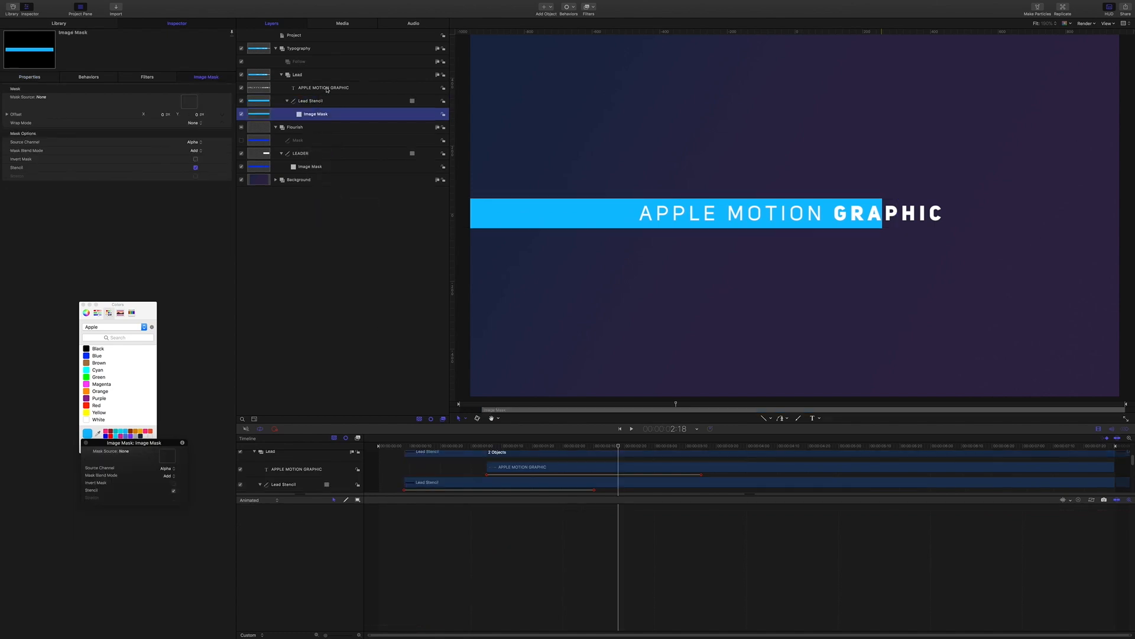
left_click_drag(327, 90, 189, 104)
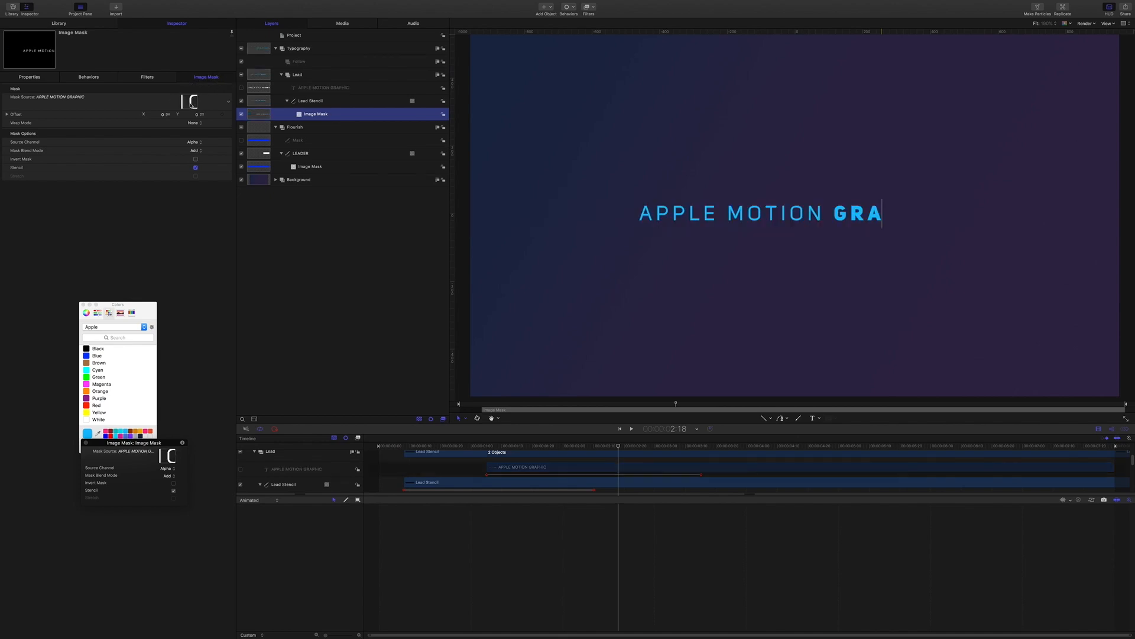
left_click(197, 151)
left_click(195, 158)
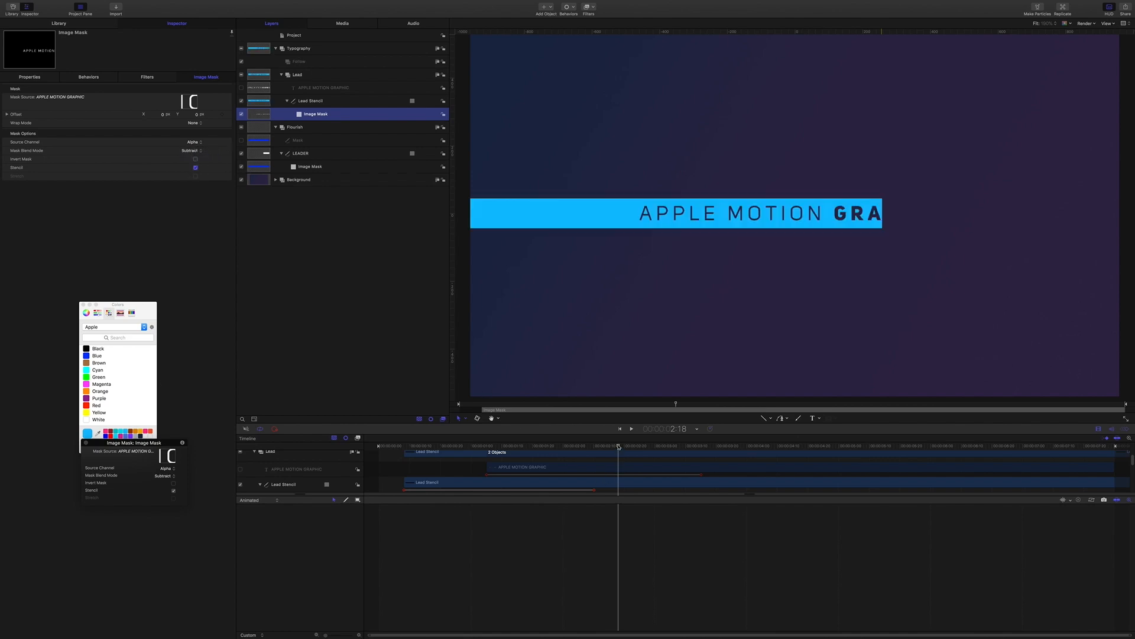
left_click_drag(618, 447, 554, 441)
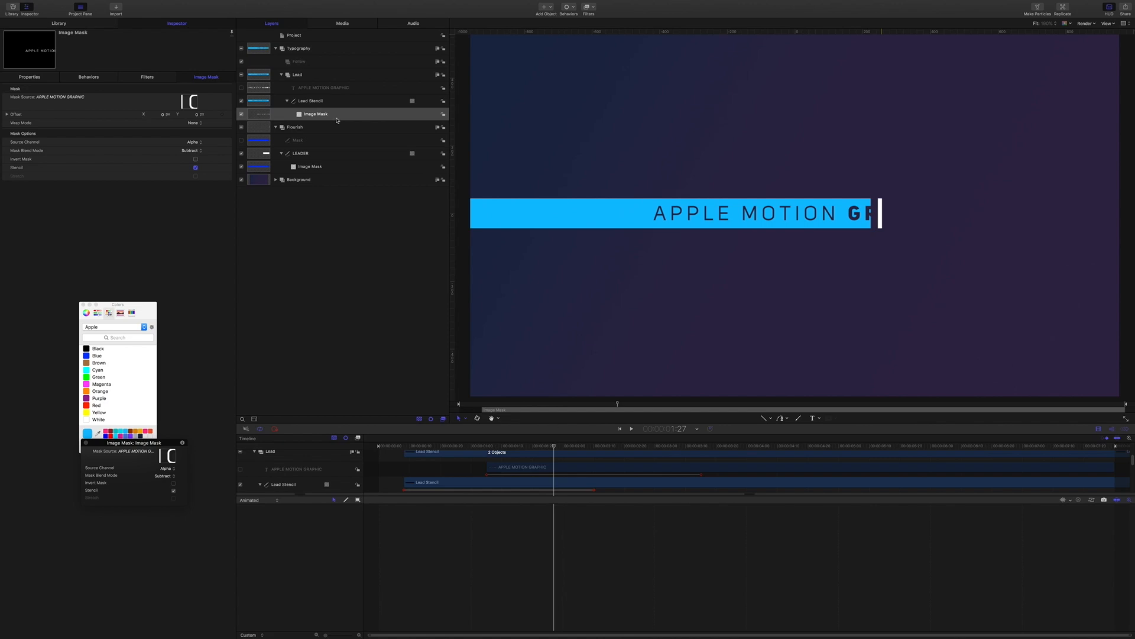
Duplicate the APPLE MOTION GRAPHIC text layer into the Follow group and make the copy visible
left_click(316, 91)
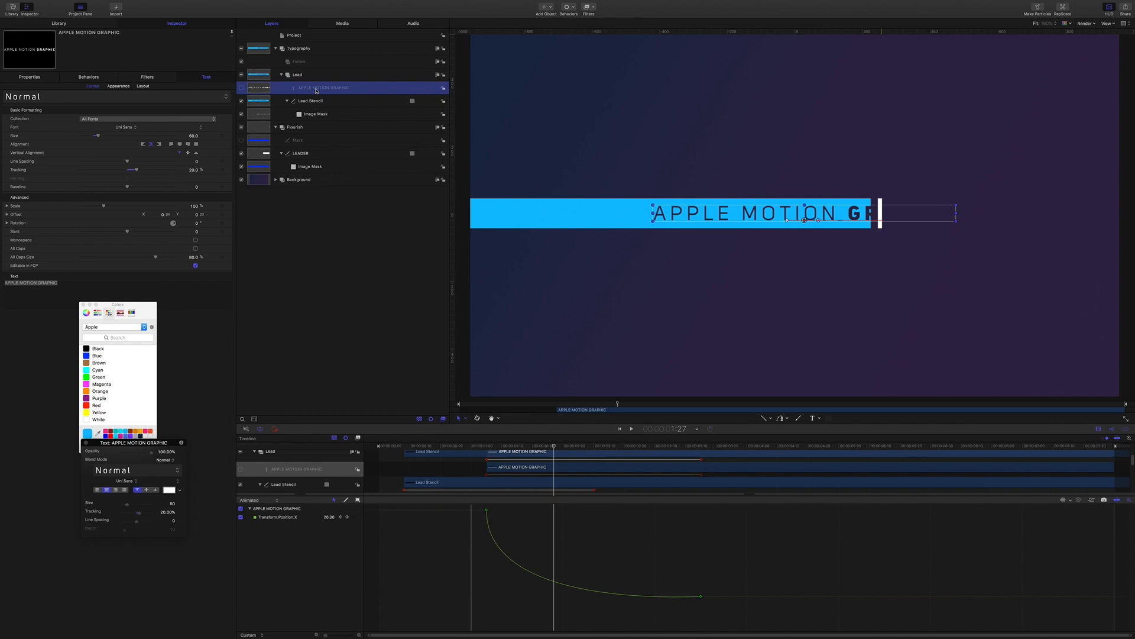
key("super+d")
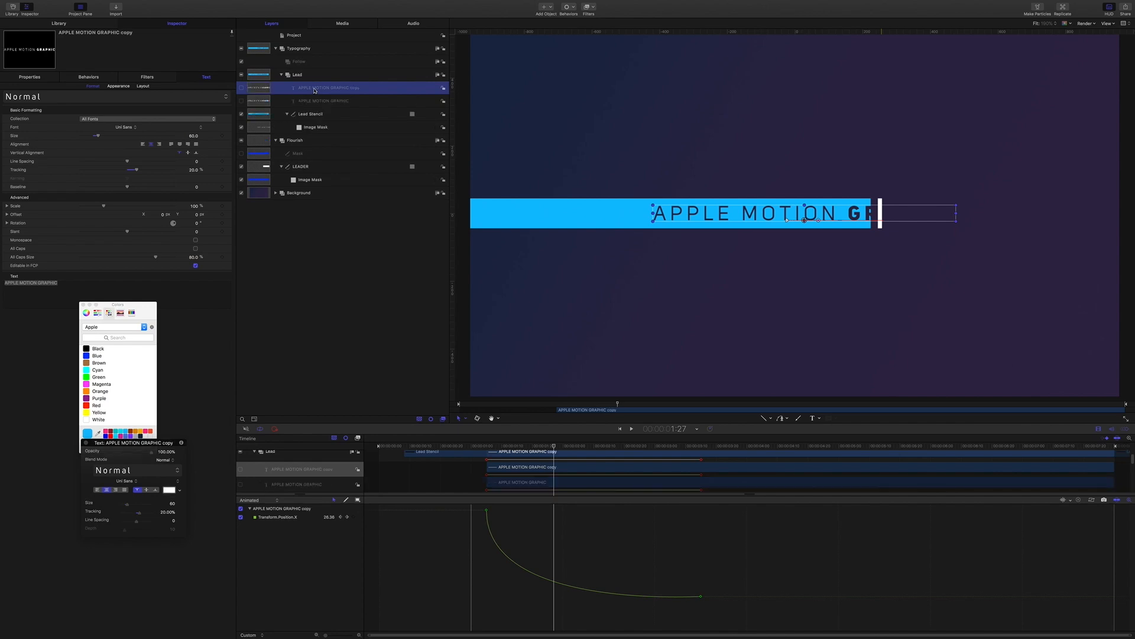
left_click_drag(314, 90, 301, 65)
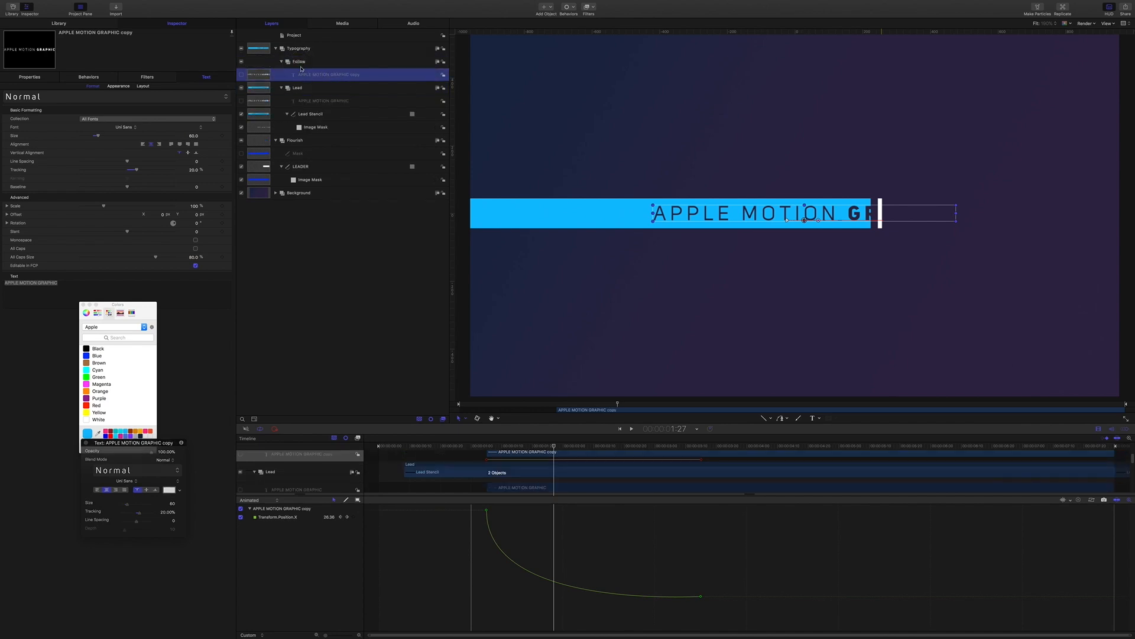
left_click(242, 75)
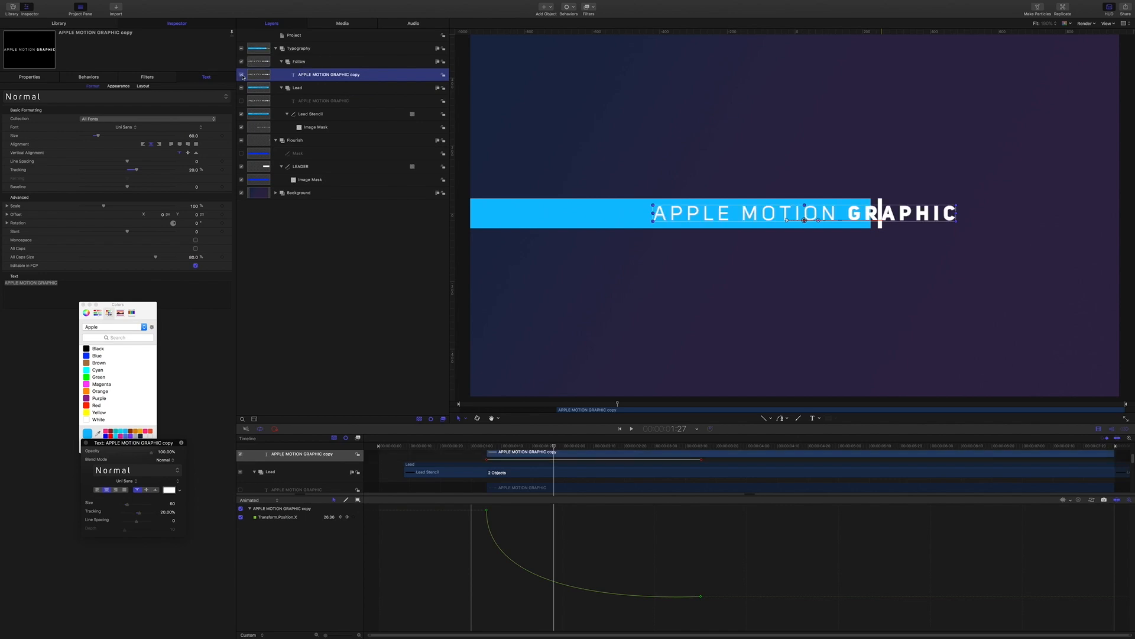
Duplicate the Lead Stencil shape together with its mask and move the copy into the Follow group
left_click(317, 115)
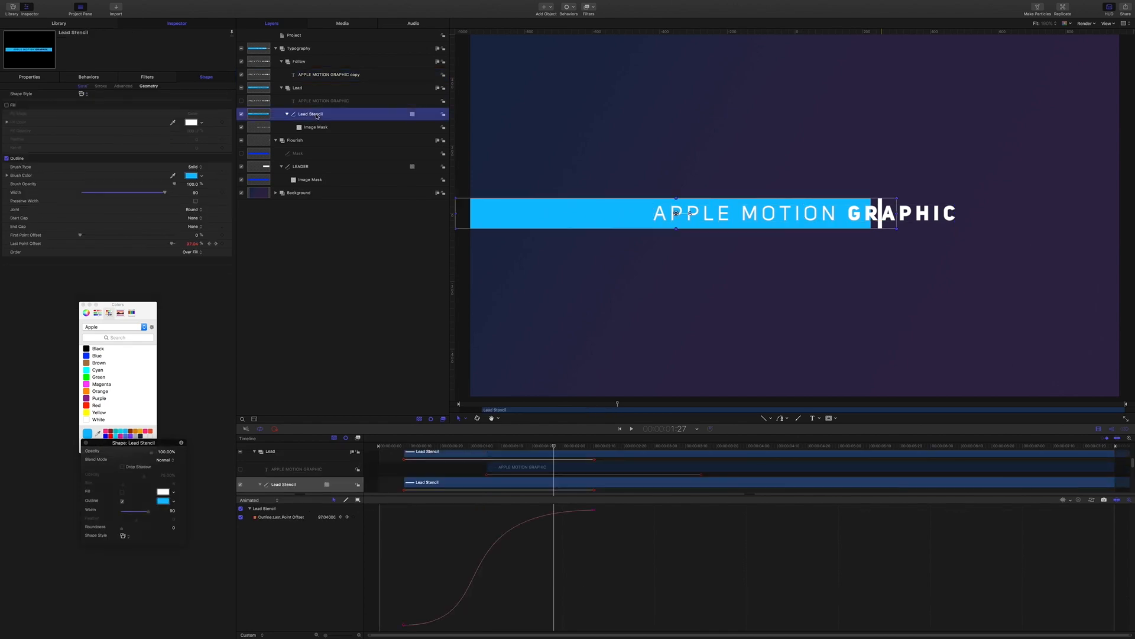
key("ctrl+d")
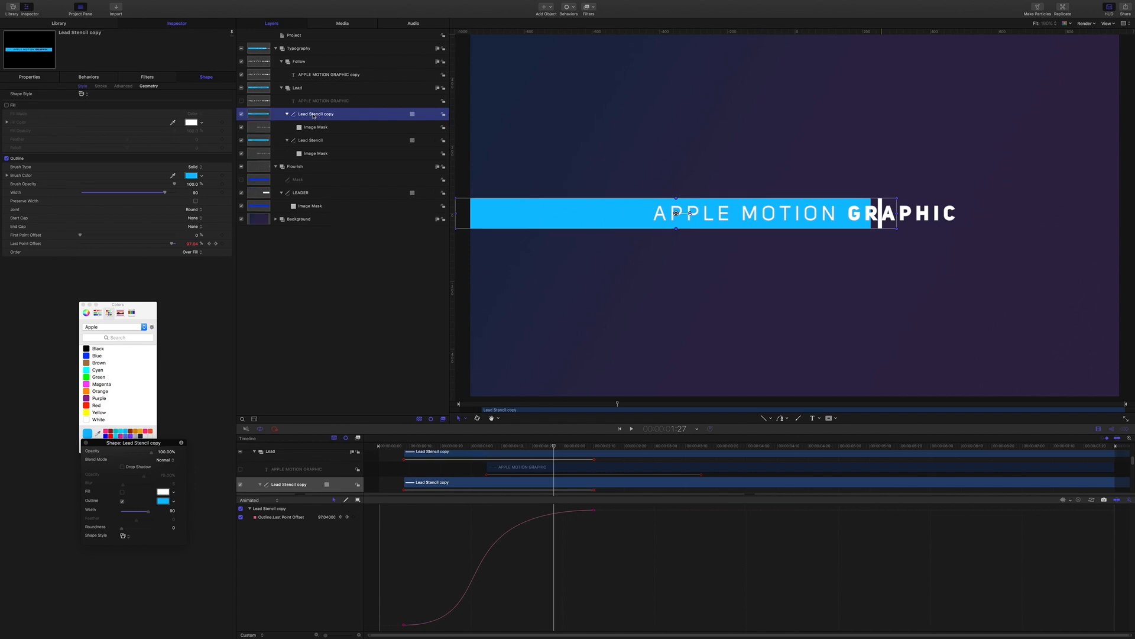
left_click_drag(313, 116, 308, 64)
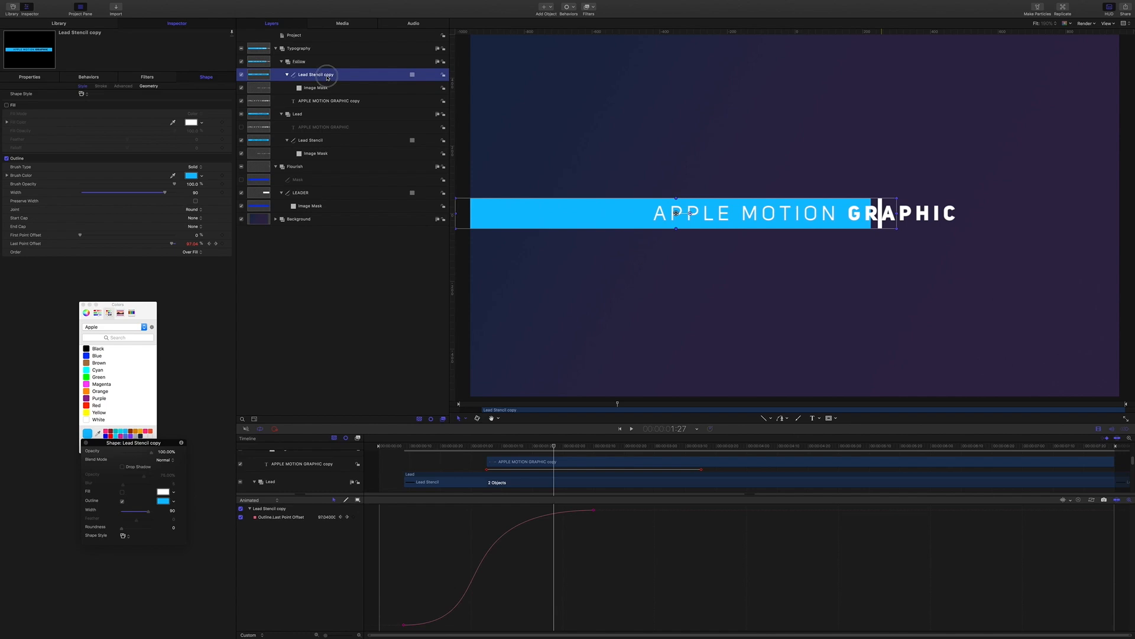
Rename the stencil copy in the Follow group to "Follow clean type" and delete its image mask
double_click(327, 74)
key("super+a")
type("F")
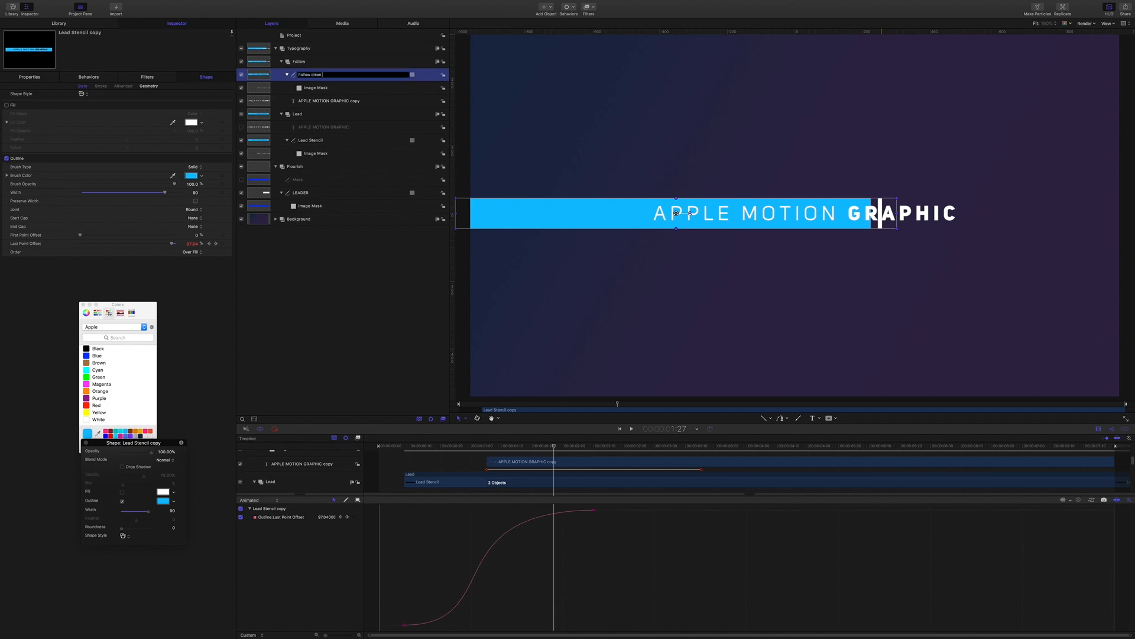
key("Return")
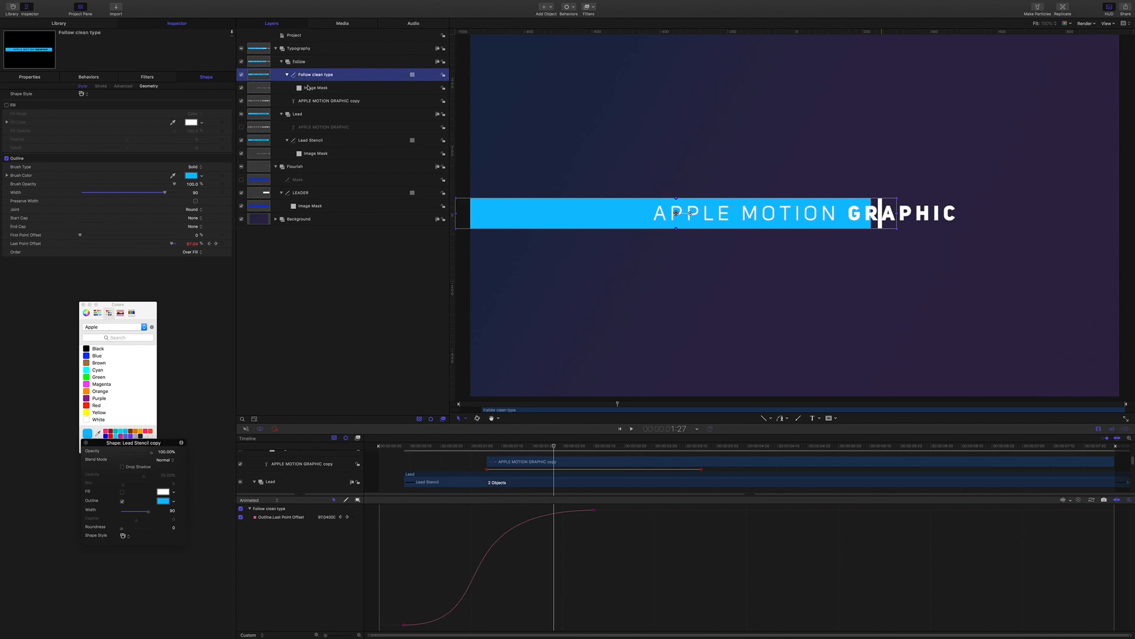
left_click(309, 88)
key("Delete")
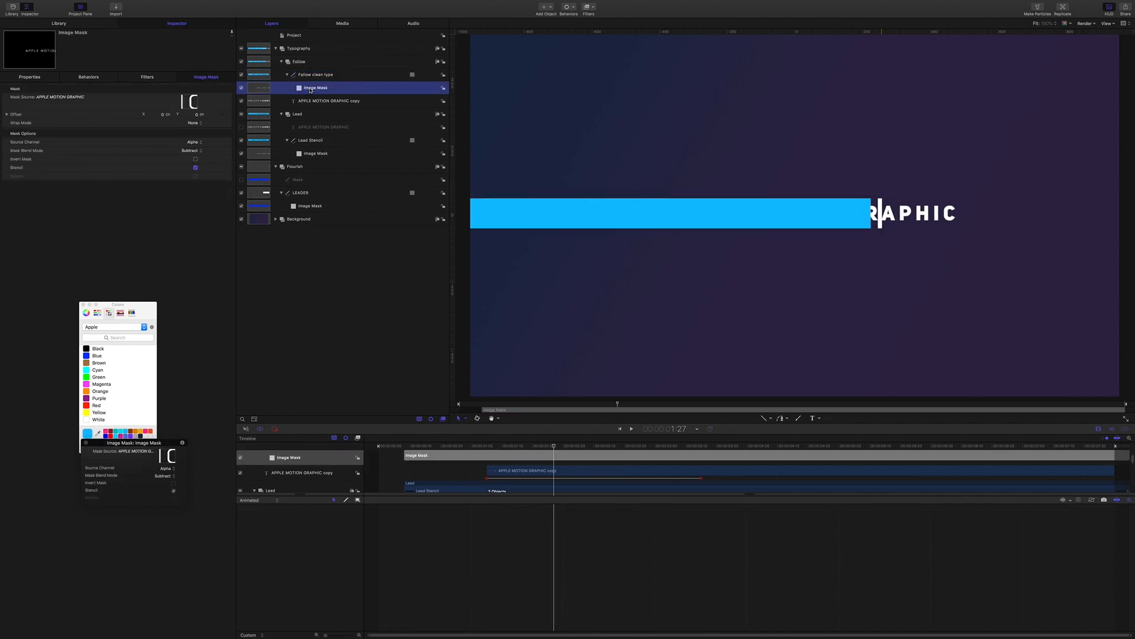
Rename the text copy in the Follow group to "APPLE MOTION GRAPHIC clean"
left_click(342, 89)
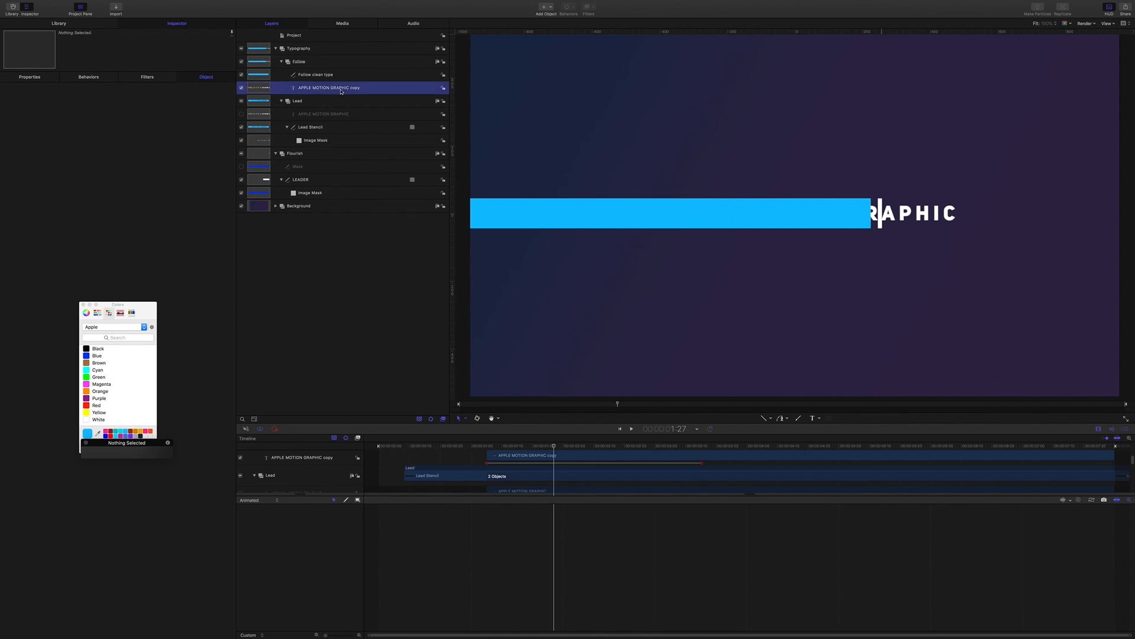
left_click(353, 87)
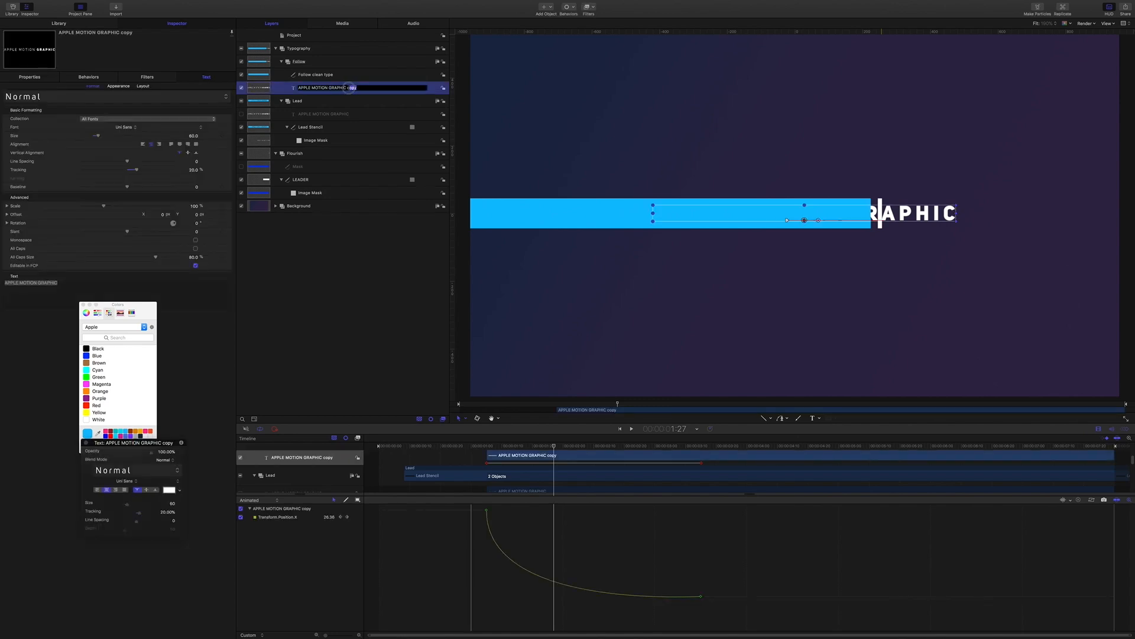
double_click(347, 87)
type("clean")
key("Return")
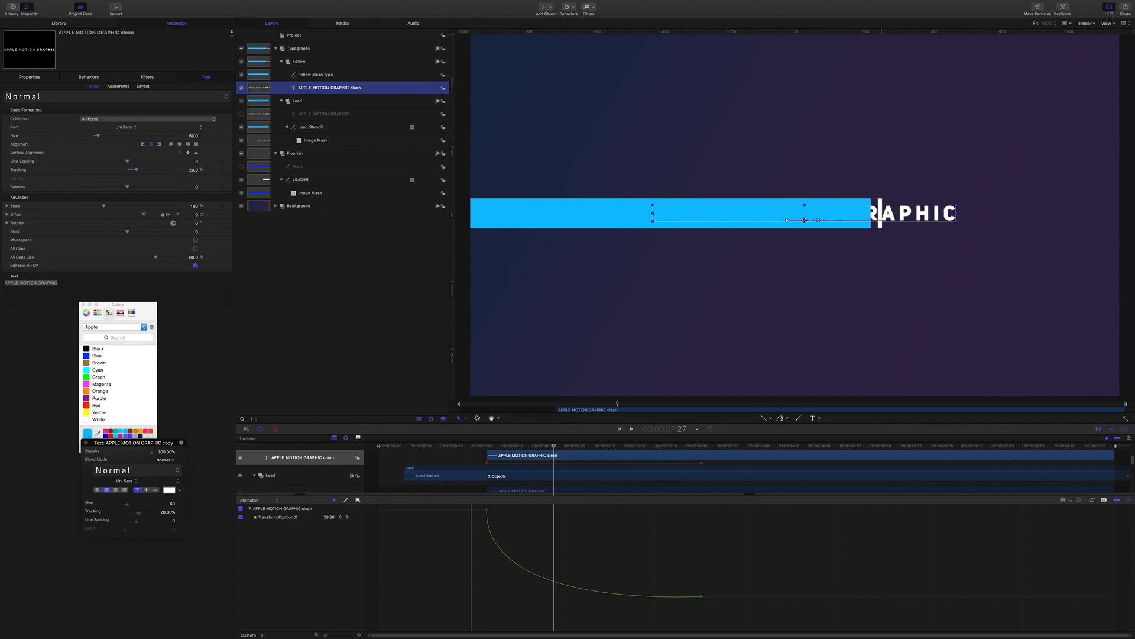
Add an image mask to the Follow group with Follow clean type as source and the mask blend mode Subtract
left_click(299, 61)
right_click(300, 62)
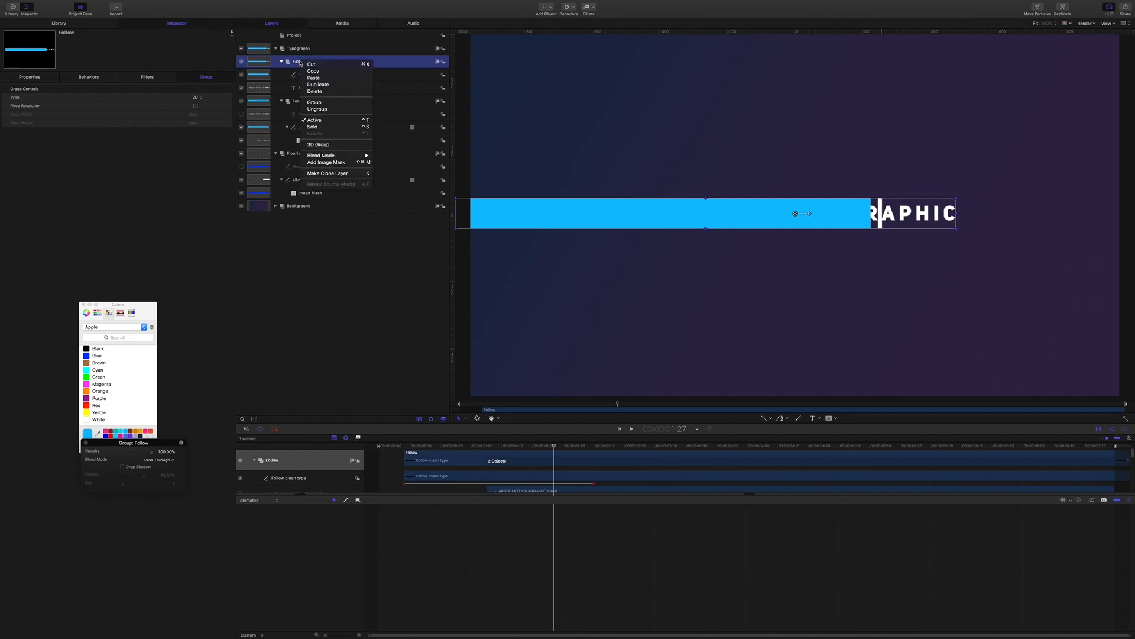
left_click(327, 162)
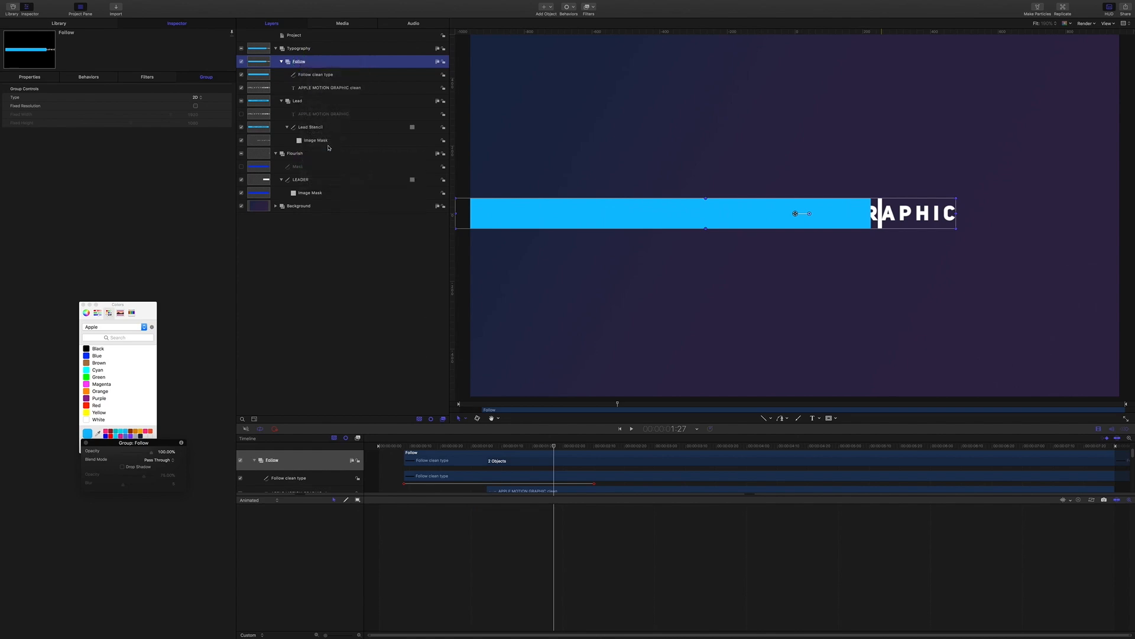
left_click_drag(325, 89, 194, 106)
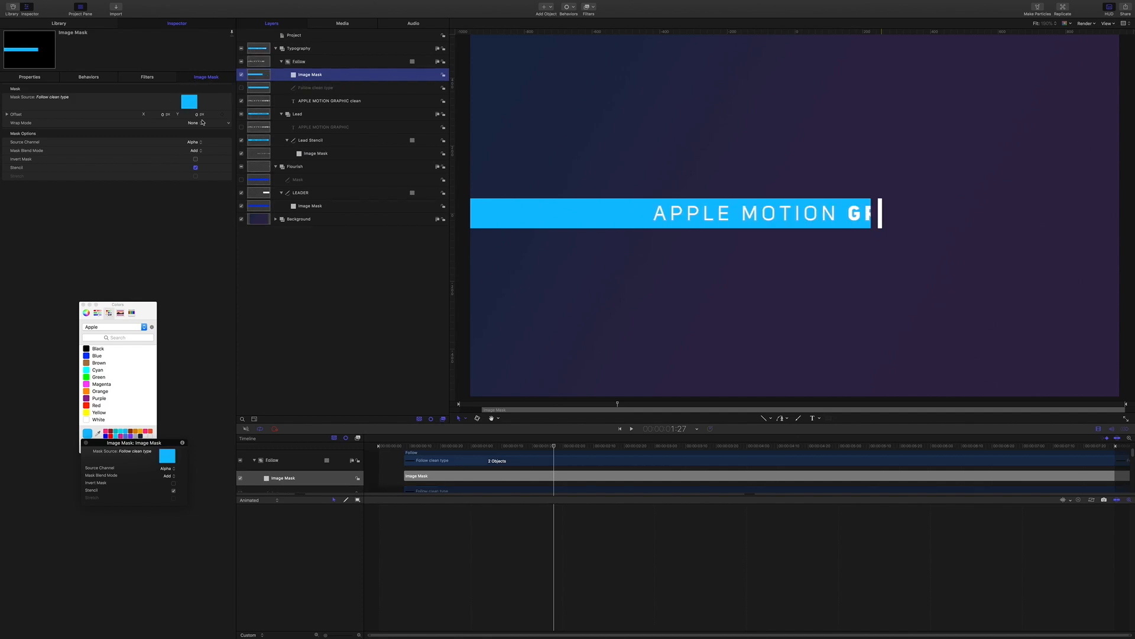
left_click(195, 151)
left_click(200, 157)
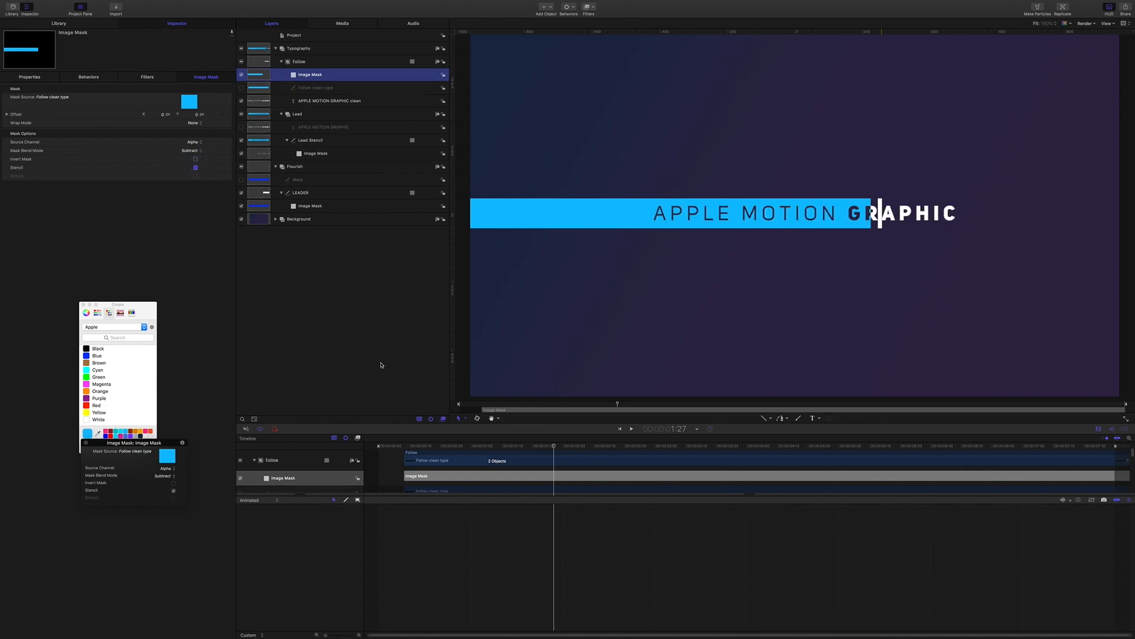
mouse_move(542, 445)
left_mouse_down()
mouse_move(553, 443)
mouse_move(464, 440)
mouse_move(575, 447)
mouse_move(556, 448)
left_mouse_up()
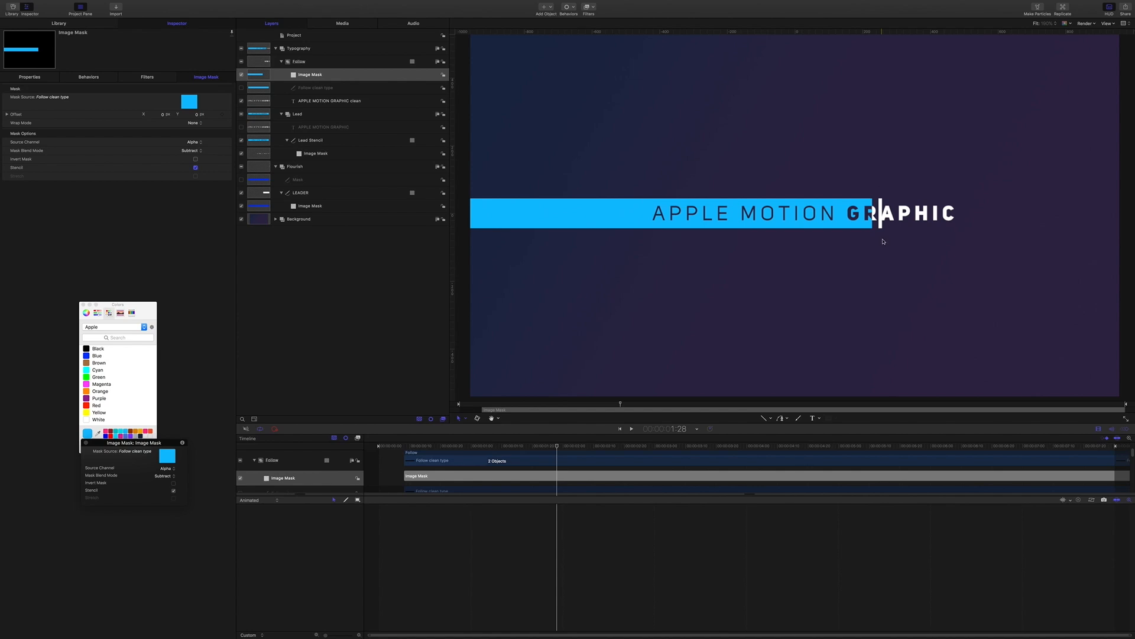
Duplicate the LEADER shape together with its image mask and move the copy into the Follow group
left_click(302, 194)
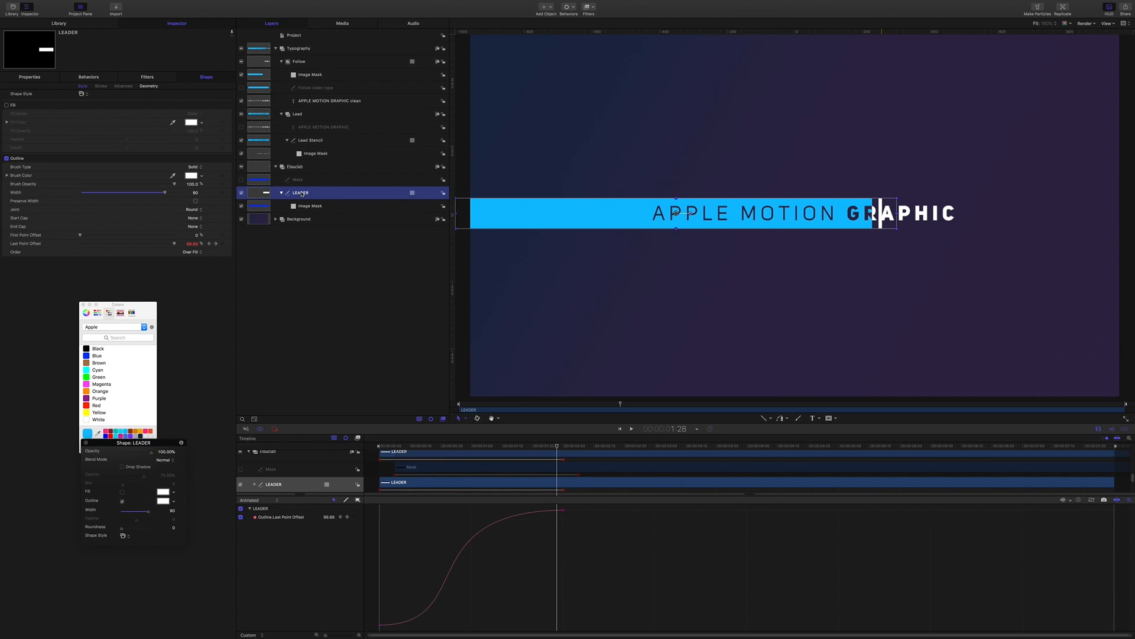
key("super+d")
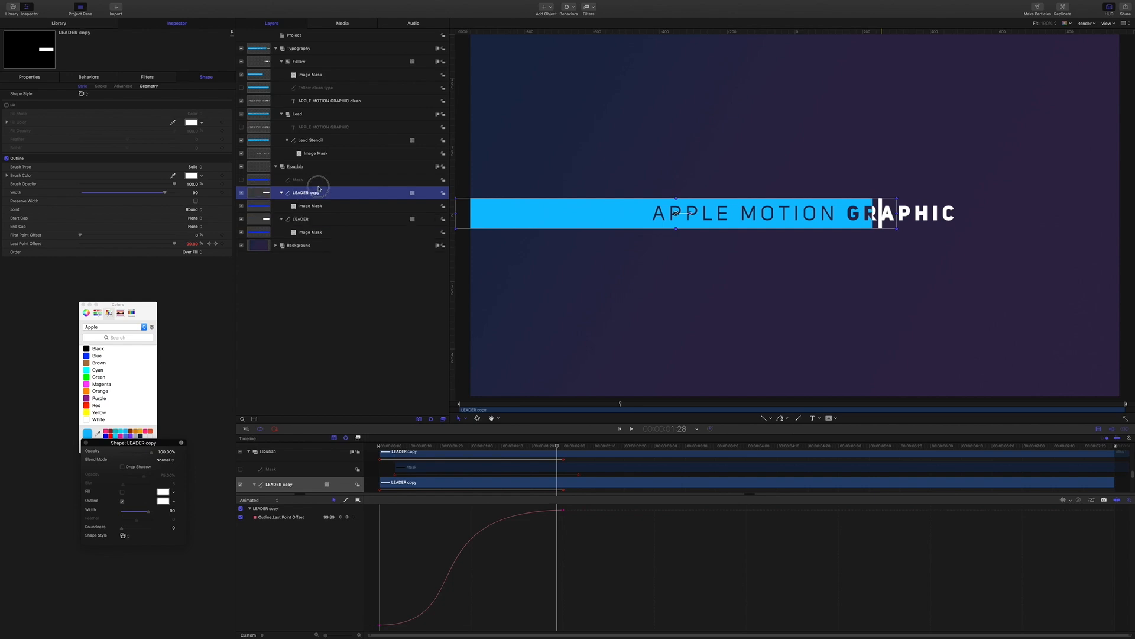
left_click_drag(303, 194, 301, 63)
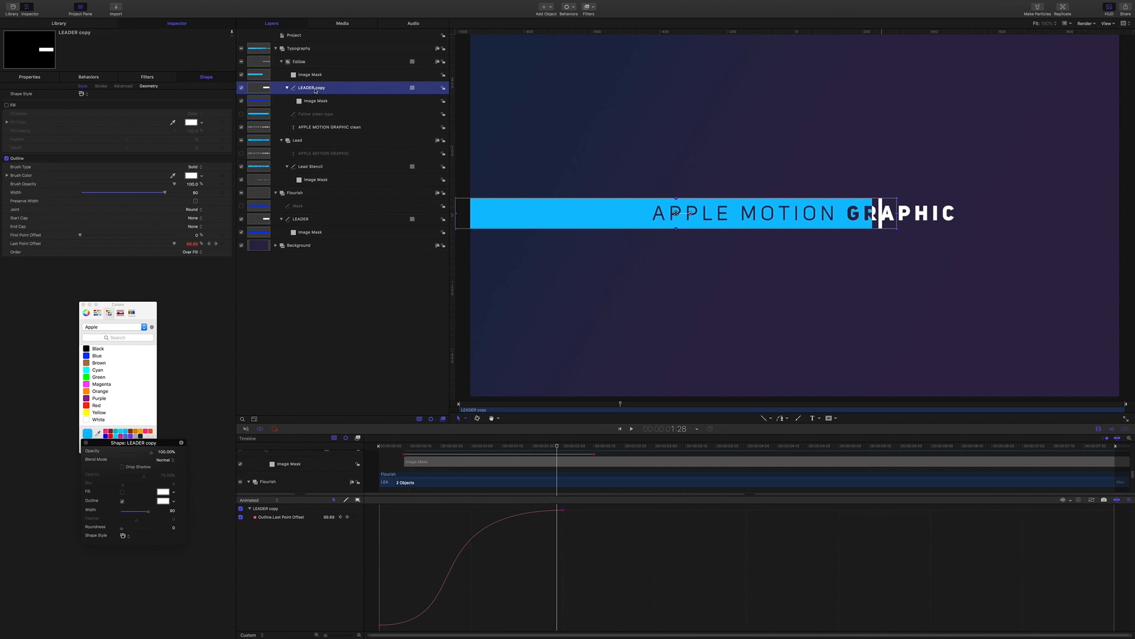
Rename the LEADER copy in the Follow group to "Clean type Mask" and delete its image mask
double_click(315, 89)
type("Clean type Mask")
left_click(314, 103)
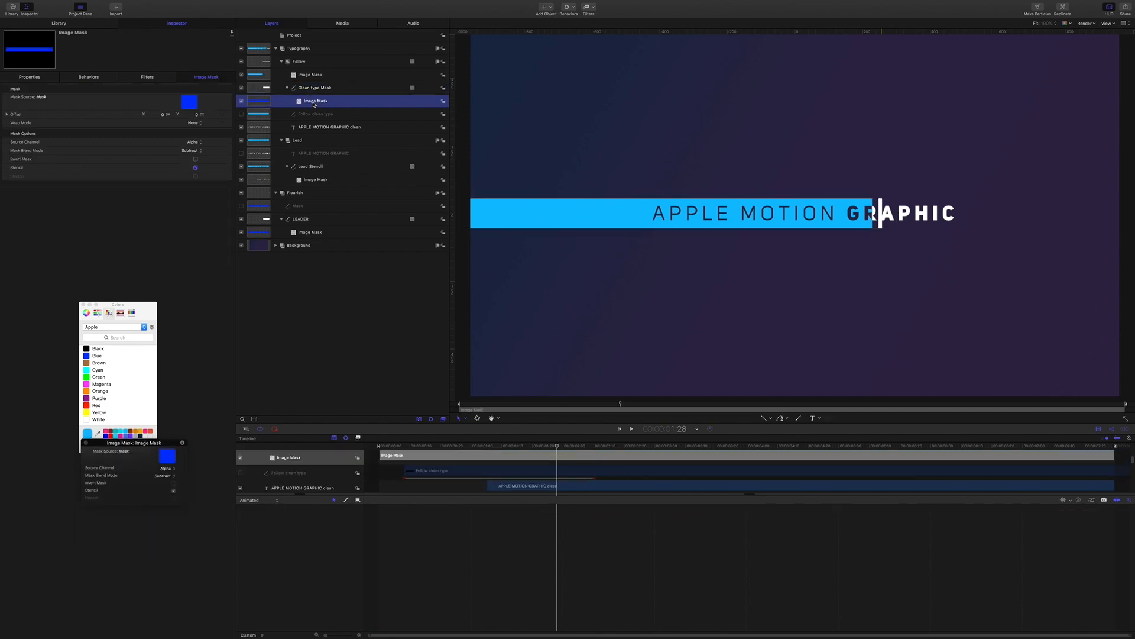
key("Delete")
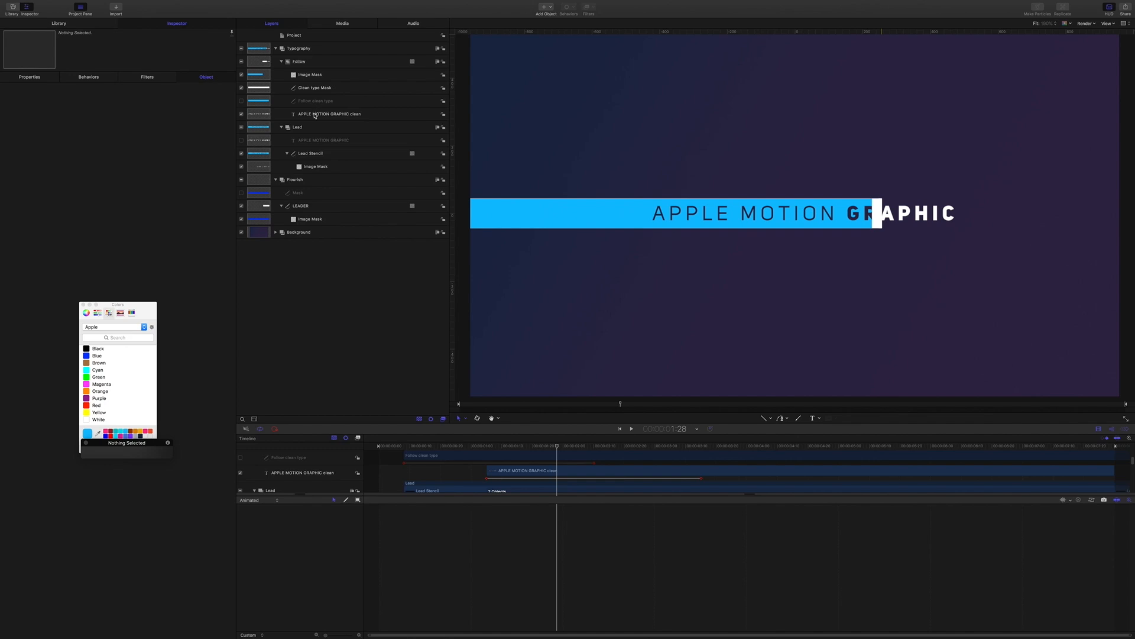
Add an image mask to the APPLE MOTION GRAPHIC clean text with Clean type Mask as its source
left_click(315, 115)
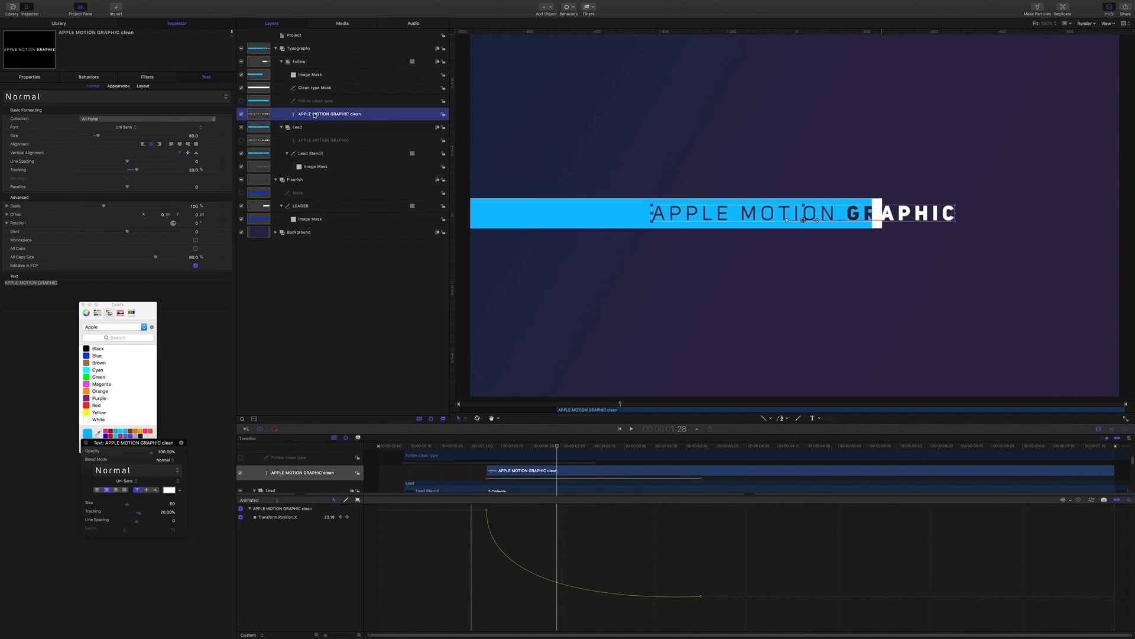
right_click(314, 115)
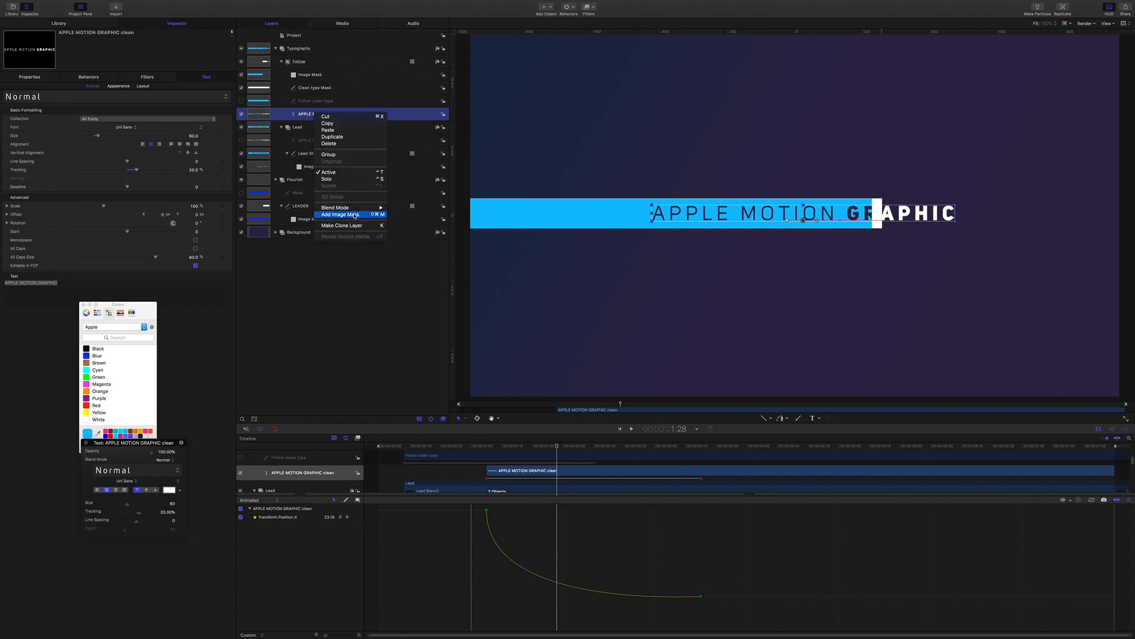
left_click(308, 161)
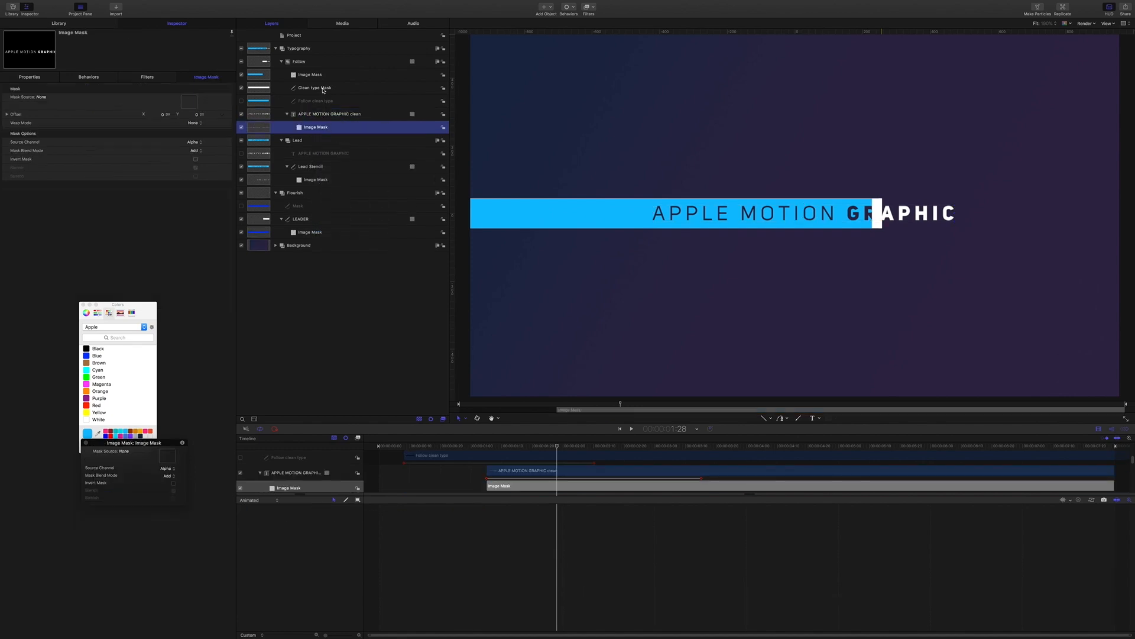
left_click_drag(310, 84, 188, 103)
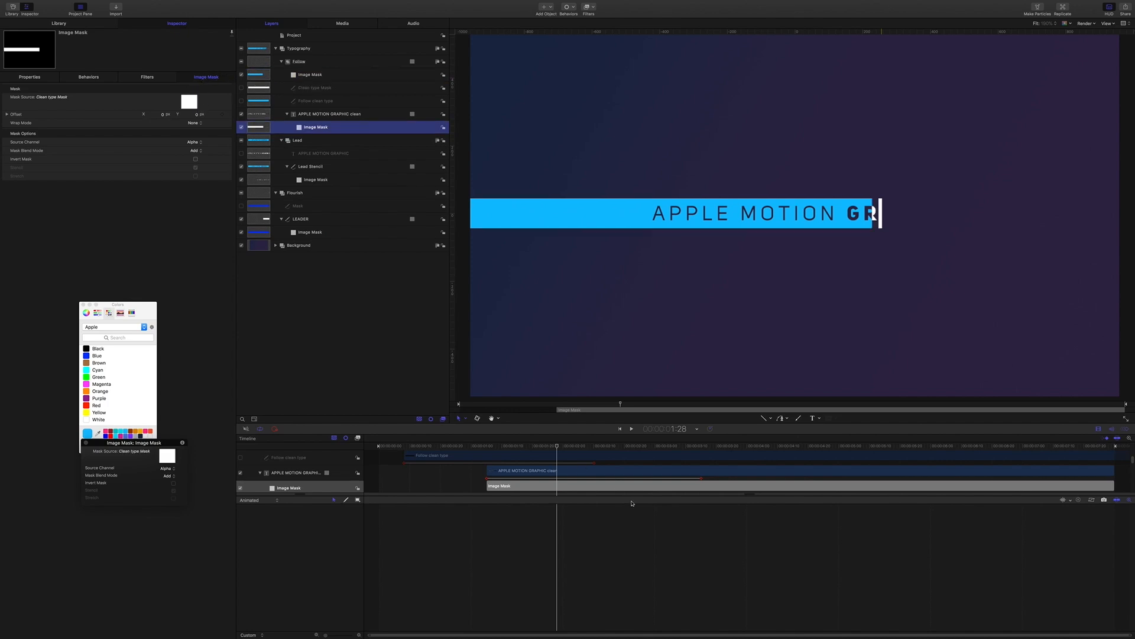
Scrub and play back the animation to check the masked clean text following the bar
left_click_drag(556, 447, 619, 454)
key("space")
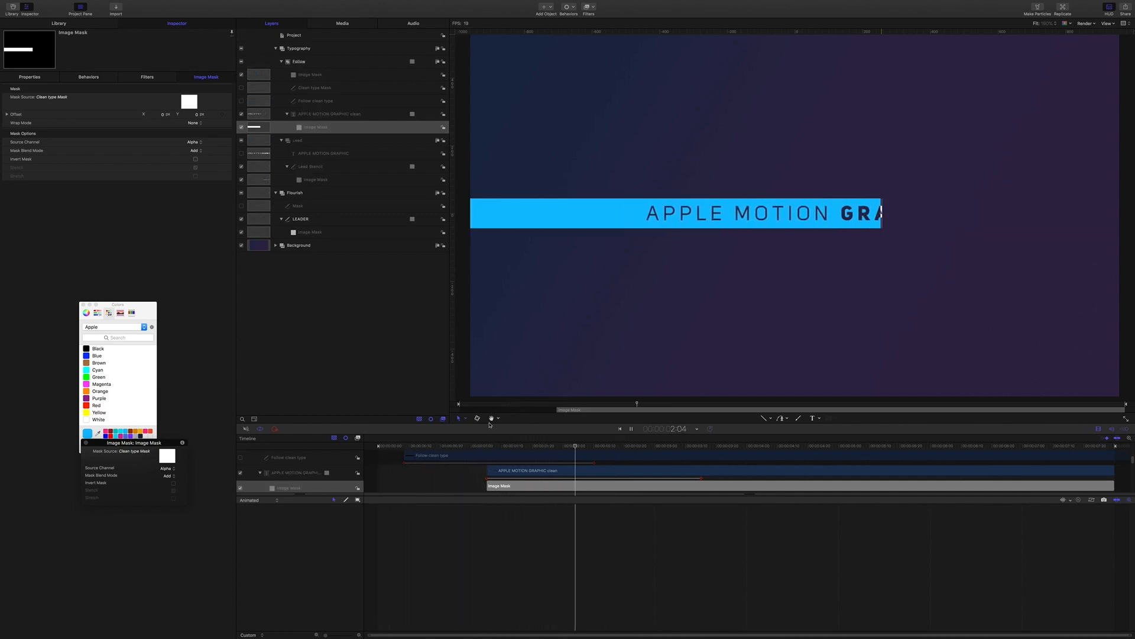
key("space")
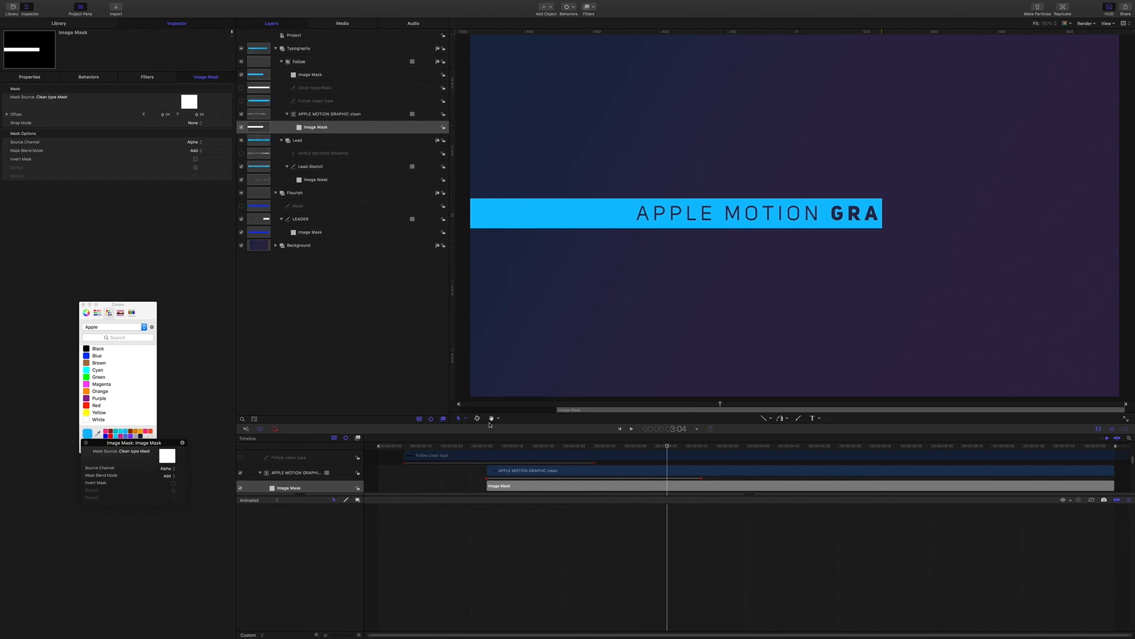
Create a new top-level group above Typography and name it "Reveal"
left_click(628, 498)
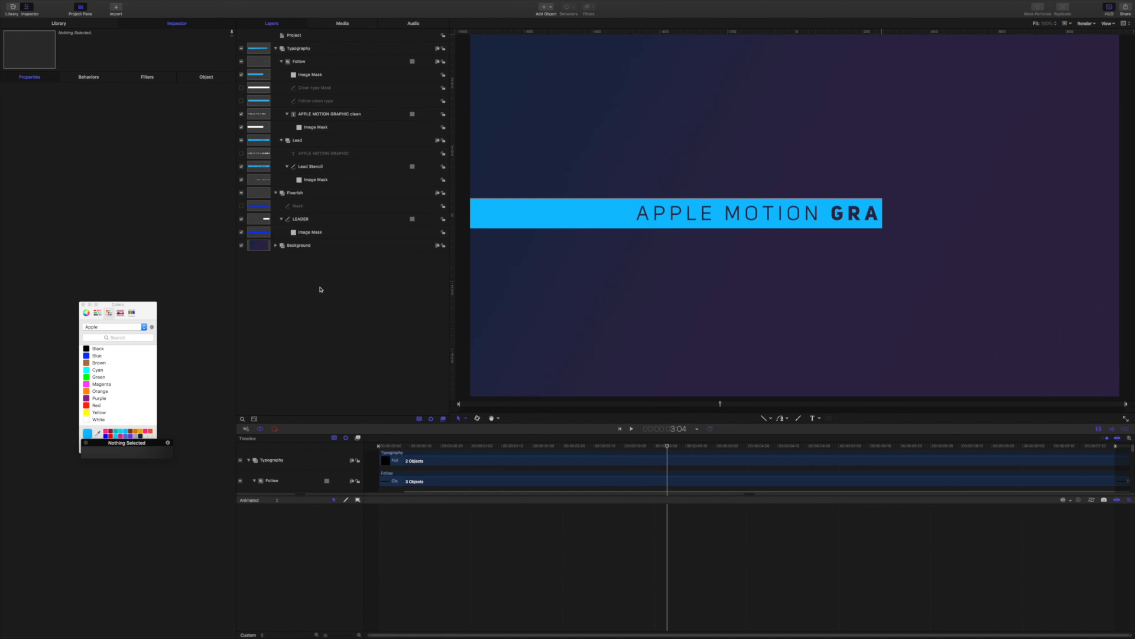
key("super+shift+n")
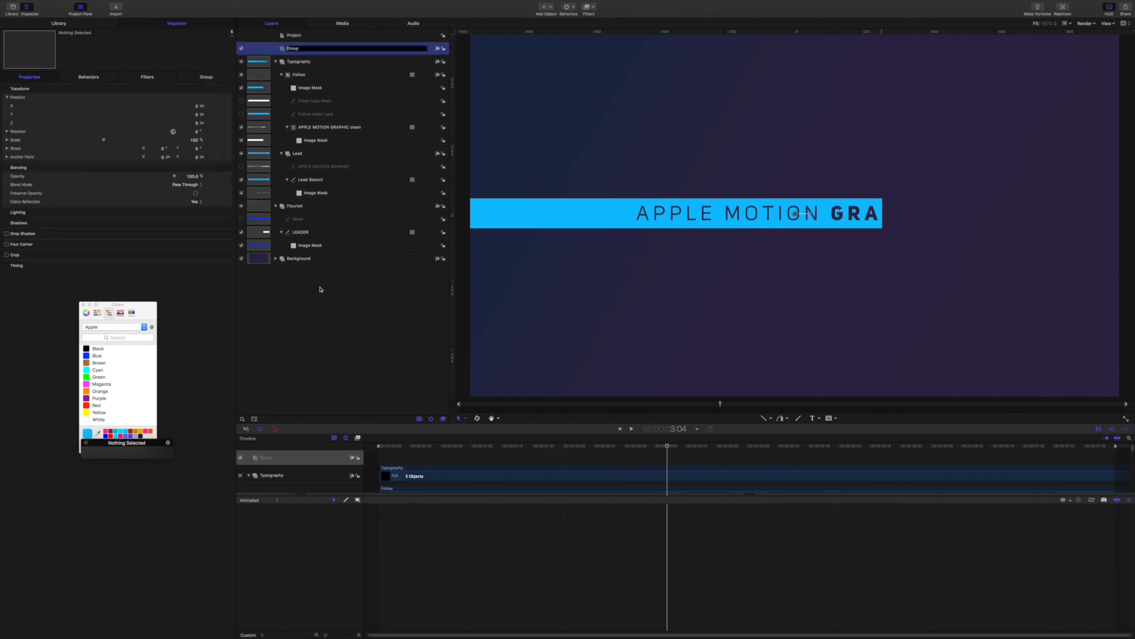
left_click_drag(315, 49, 259, 49)
type("Reveal")
key("Return")
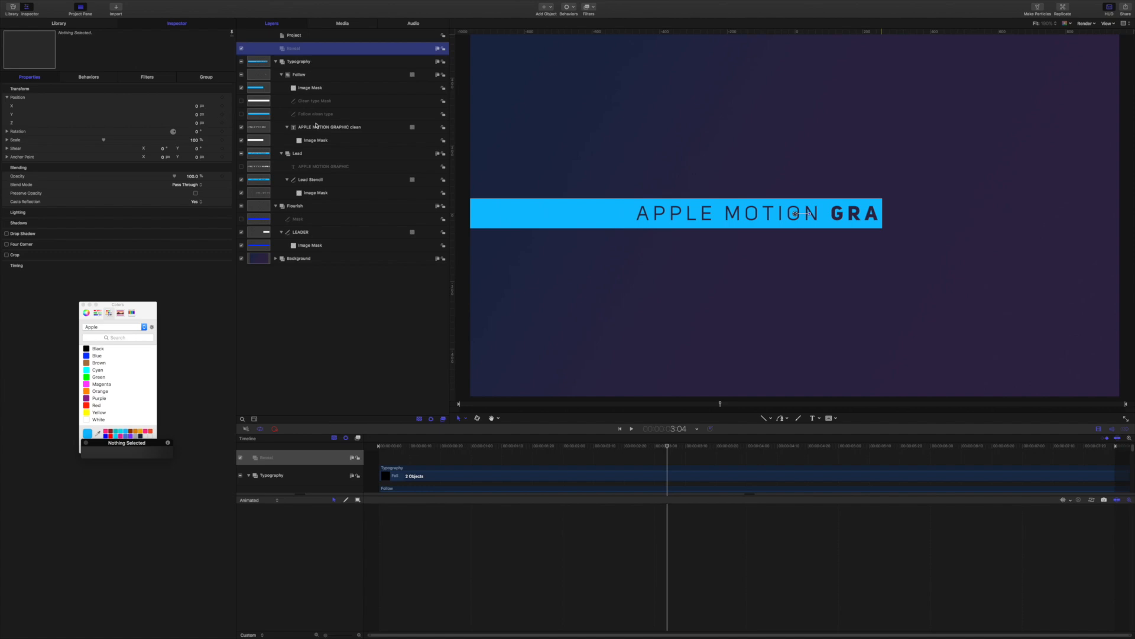
Duplicate the APPLE MOTION GRAPHIC clean text together with its mask and move the copy into the Reveal group
left_click(333, 129)
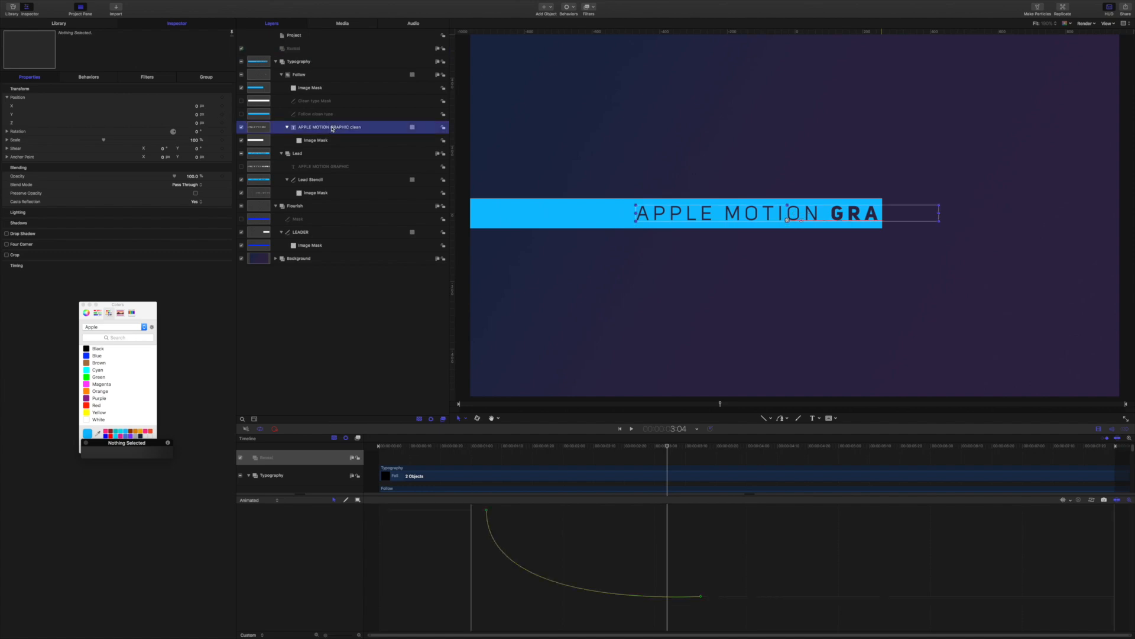
key("super+d")
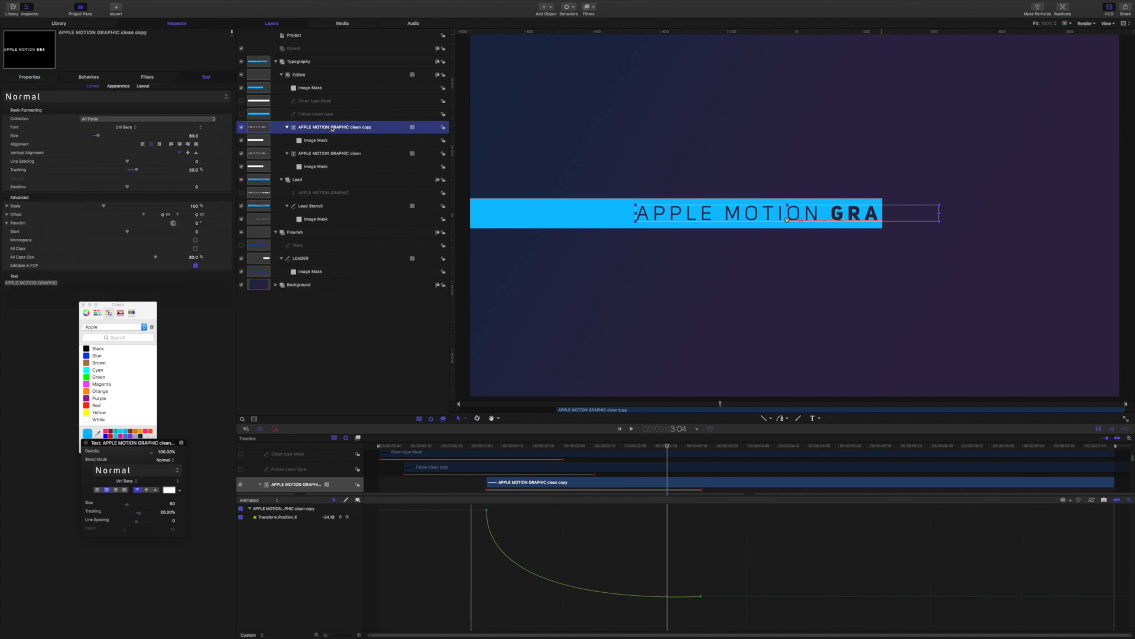
left_click_drag(332, 128, 303, 52)
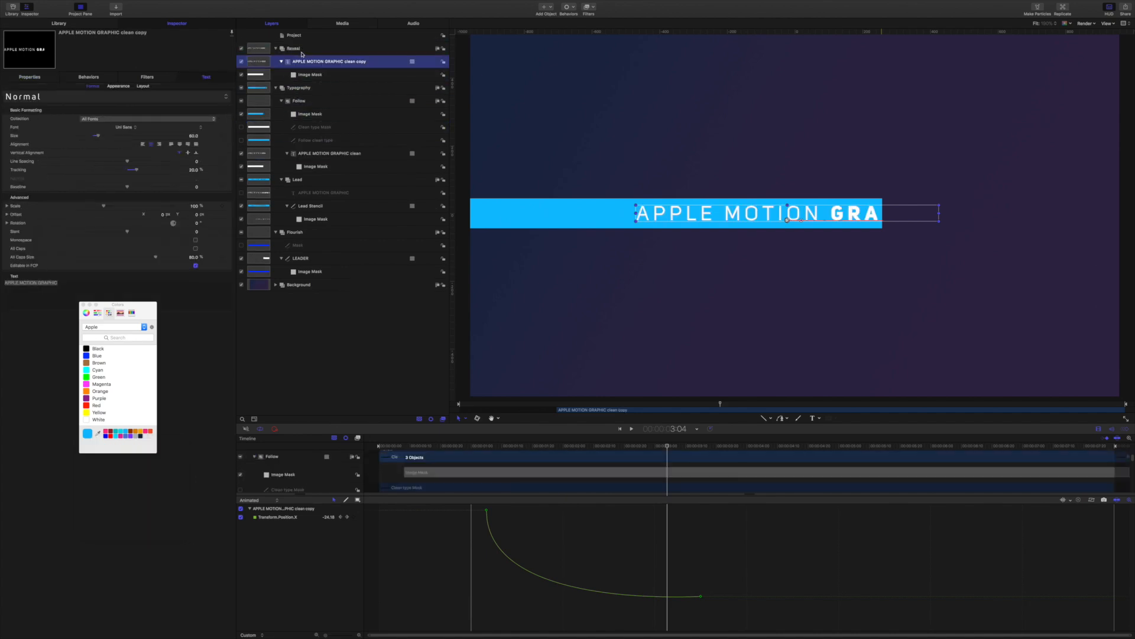
Rename the text copy in the Reveal group to "Reveal Text" and delete its image mask
double_click(358, 62)
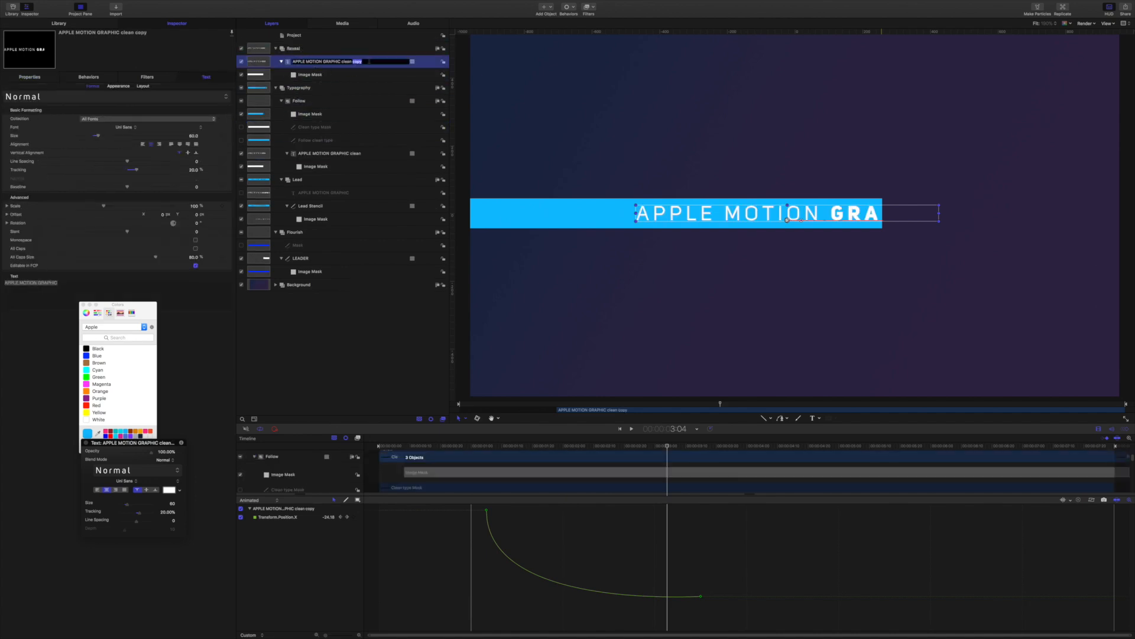
left_click_drag(365, 62, 255, 61)
type("Reveal Text")
key("Return")
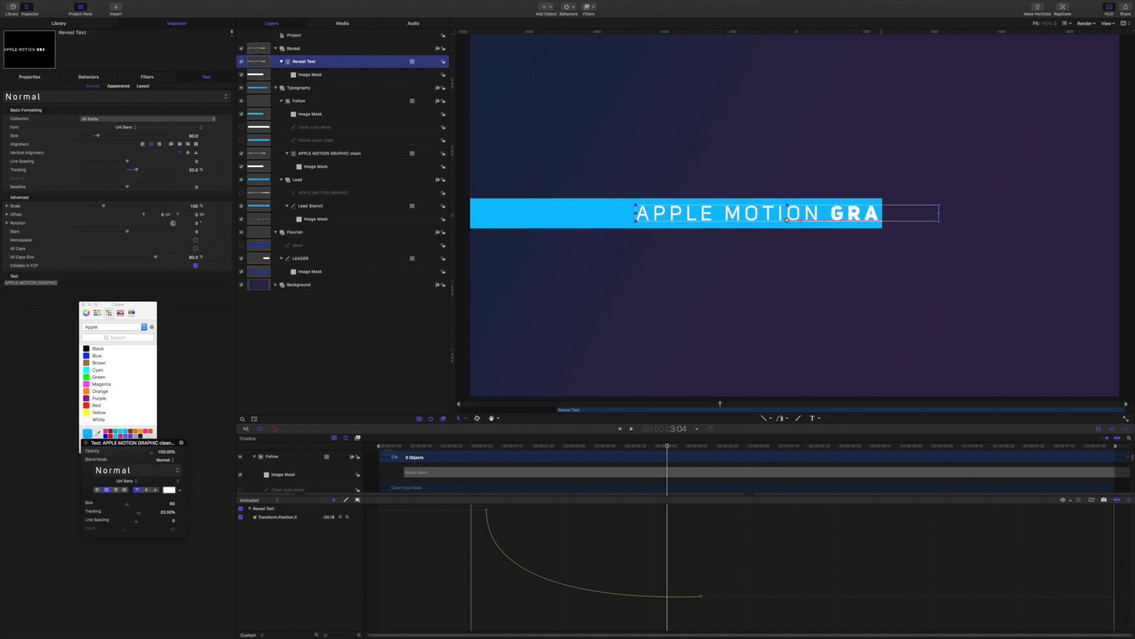
left_click(303, 75)
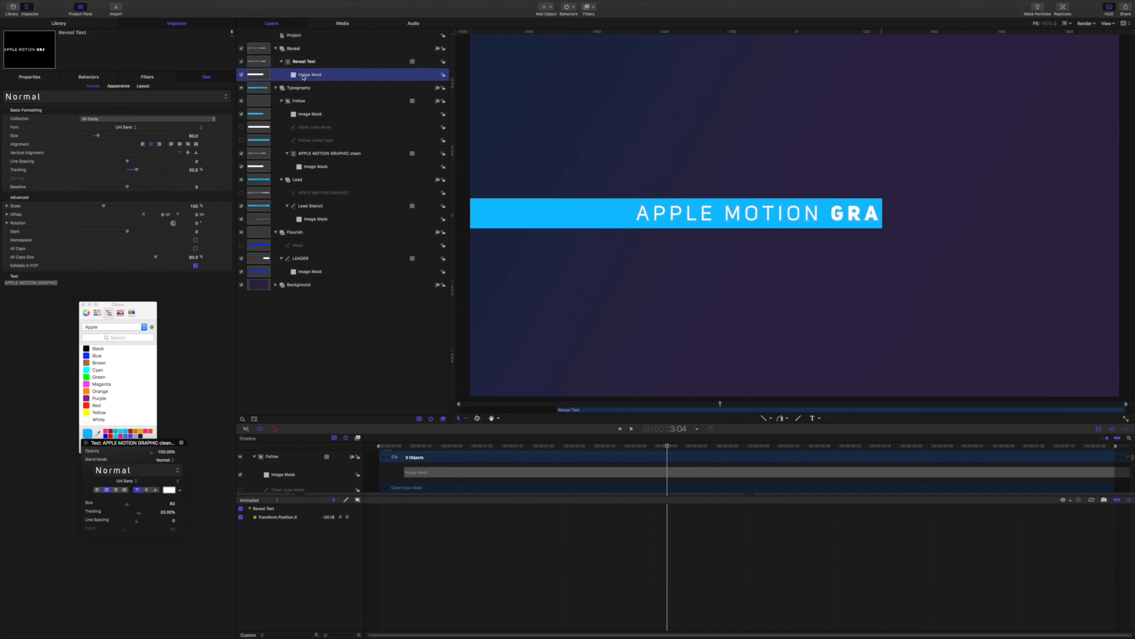
key("Delete")
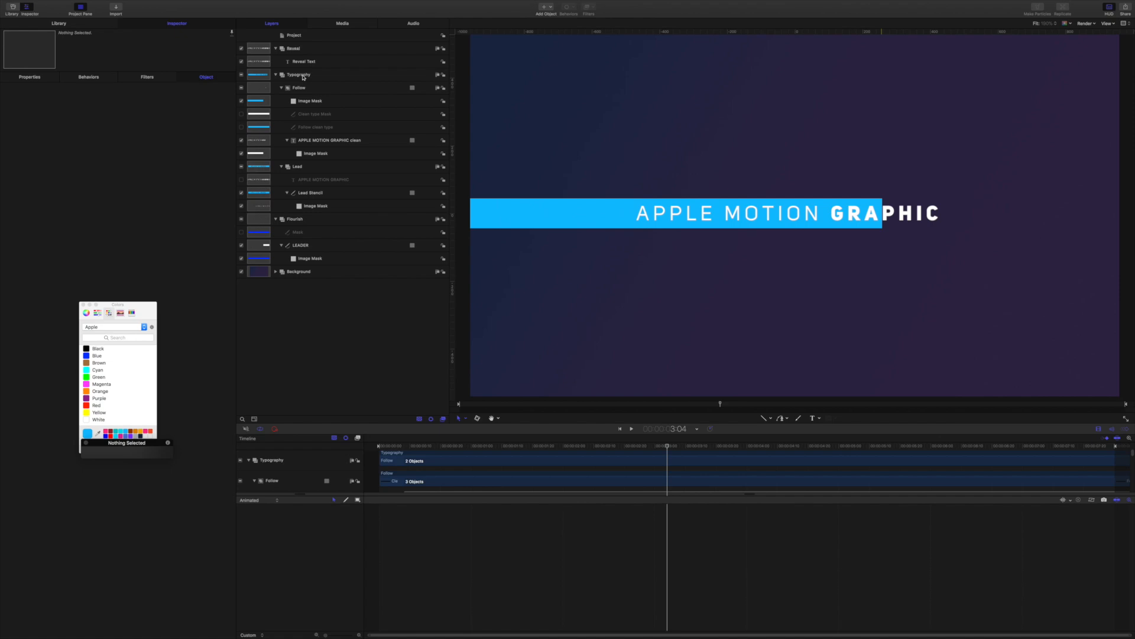
Shorten the Reveal Text content to GRAPHIC and reset its X position parameter to clear the animation
left_click(303, 63)
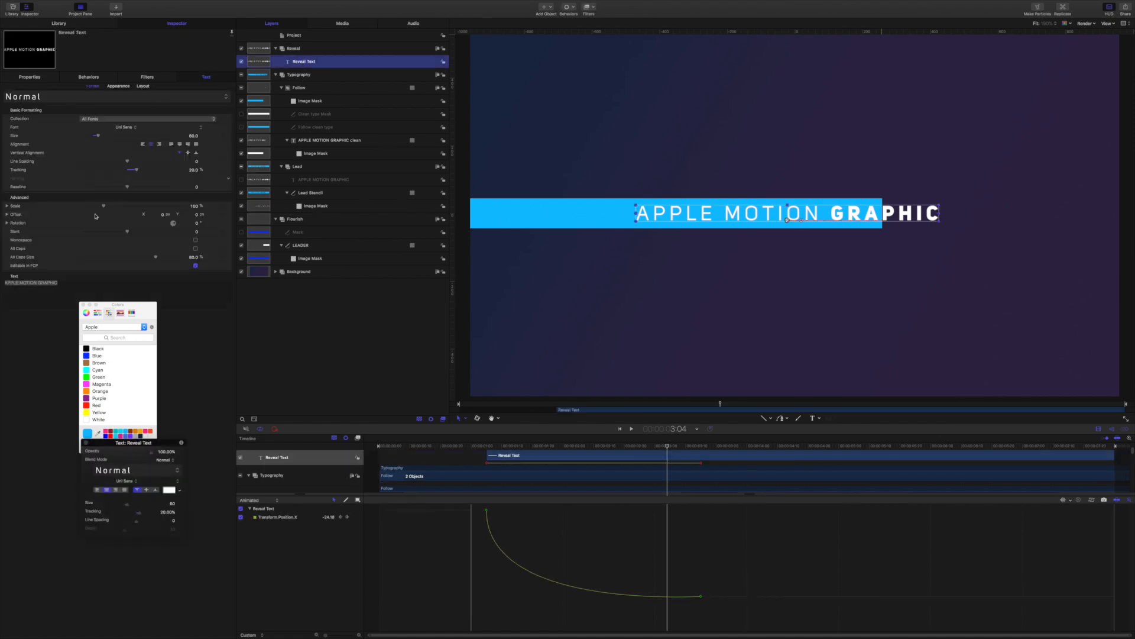
left_click(36, 283)
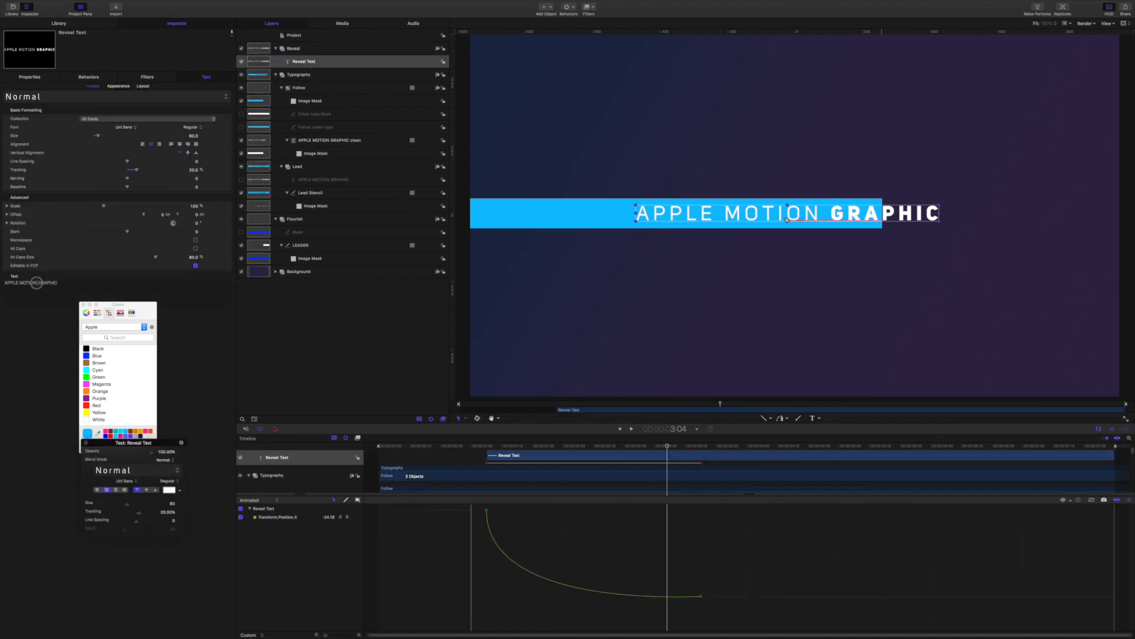
left_click_drag(37, 283, 3, 283)
key("BackSpace")
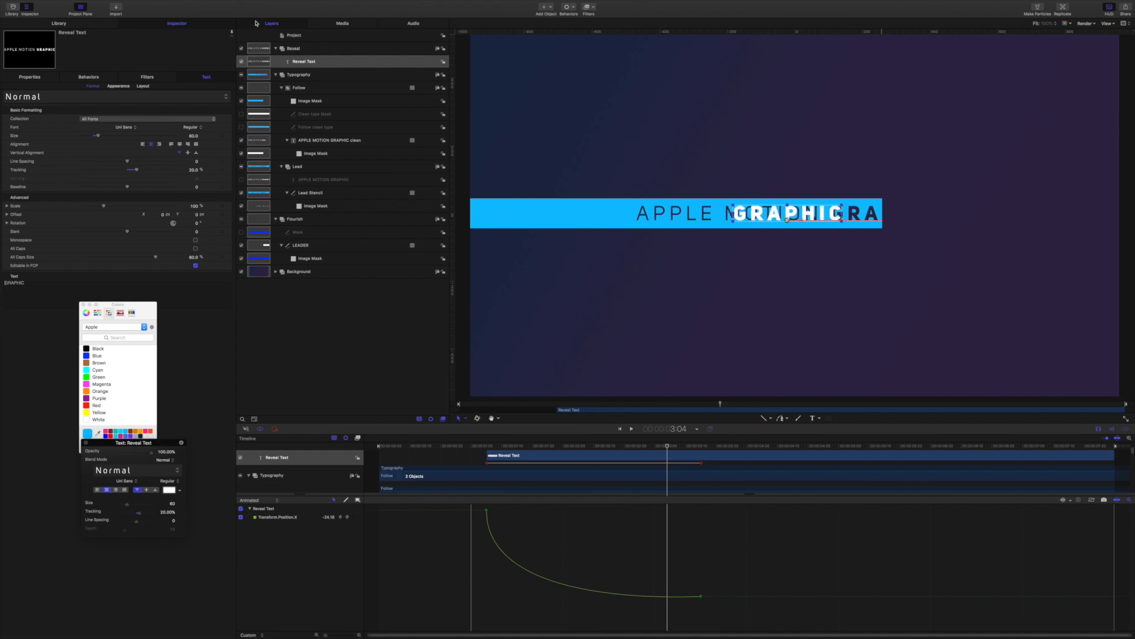
left_click(29, 78)
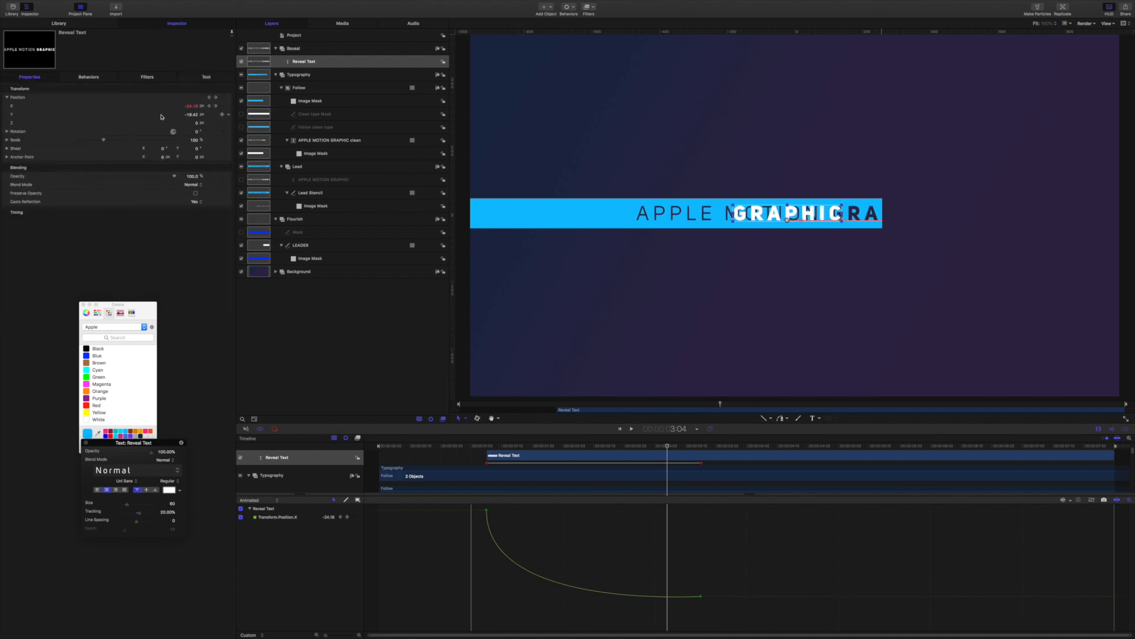
left_click(231, 106)
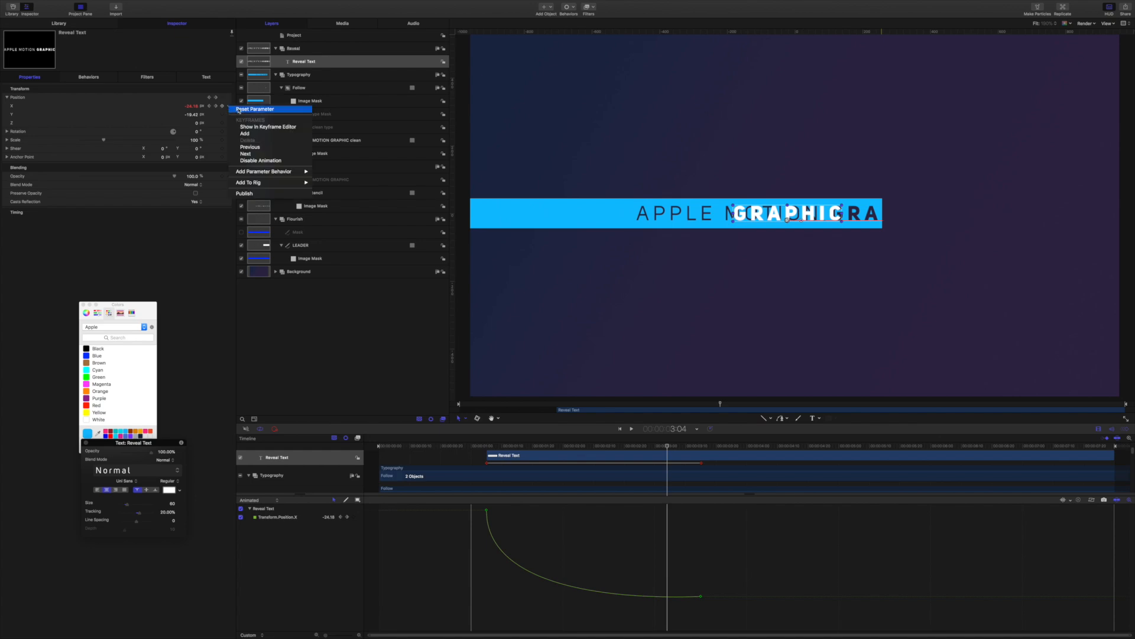
left_click(239, 109)
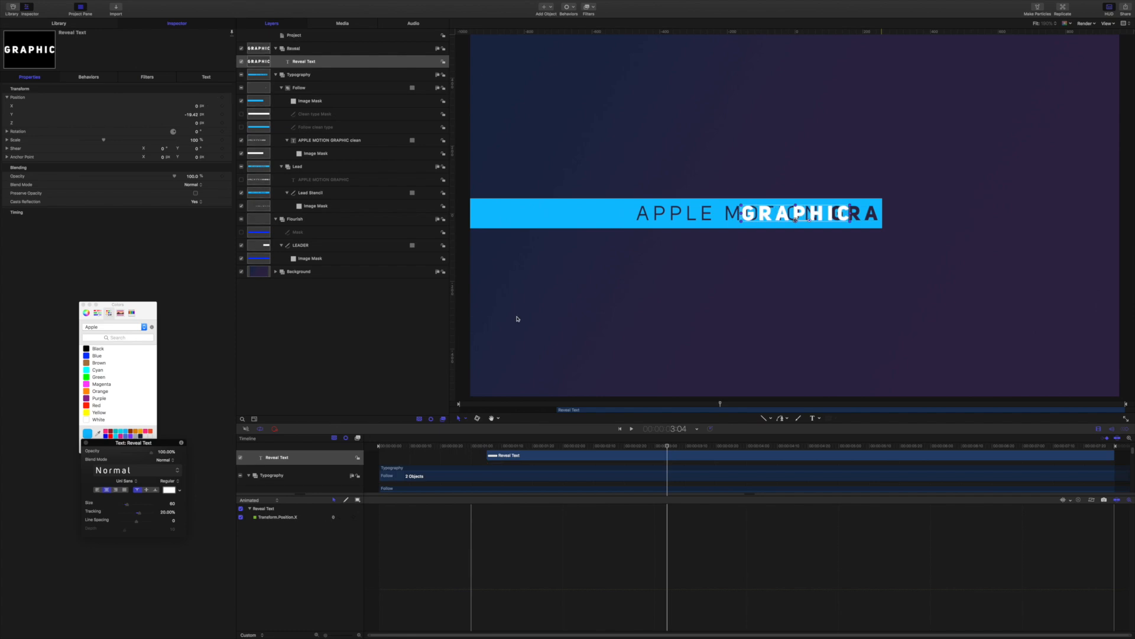
Trim the start of Reveal Text to 1:10 and keyframe its X position there at -10 px
left_click(680, 428)
key("BackSpace")
type("110")
key("Return")
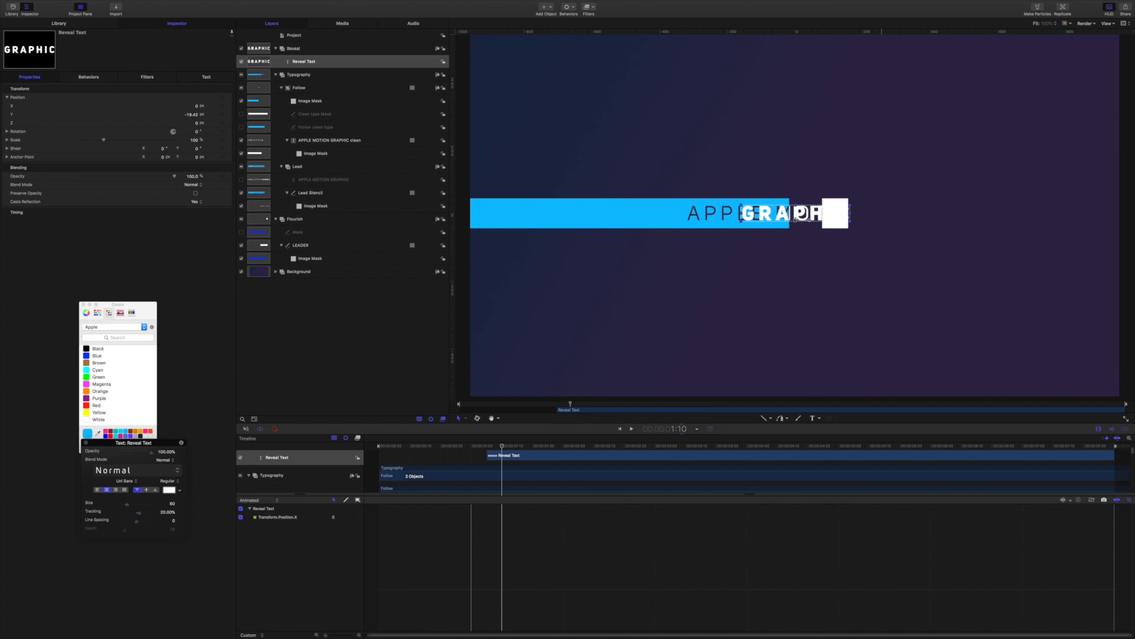
key("i")
type("-10")
key("Return")
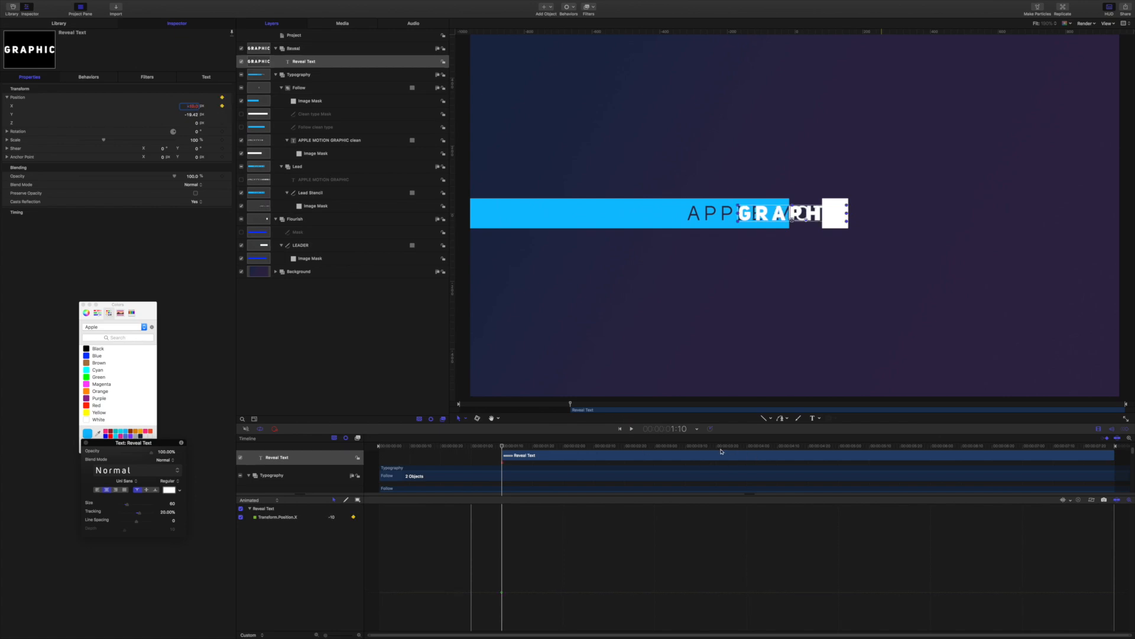
Keyframe the X position of Reveal Text at 264 px at time 3:15
left_click(666, 430)
type("315")
key("Return")
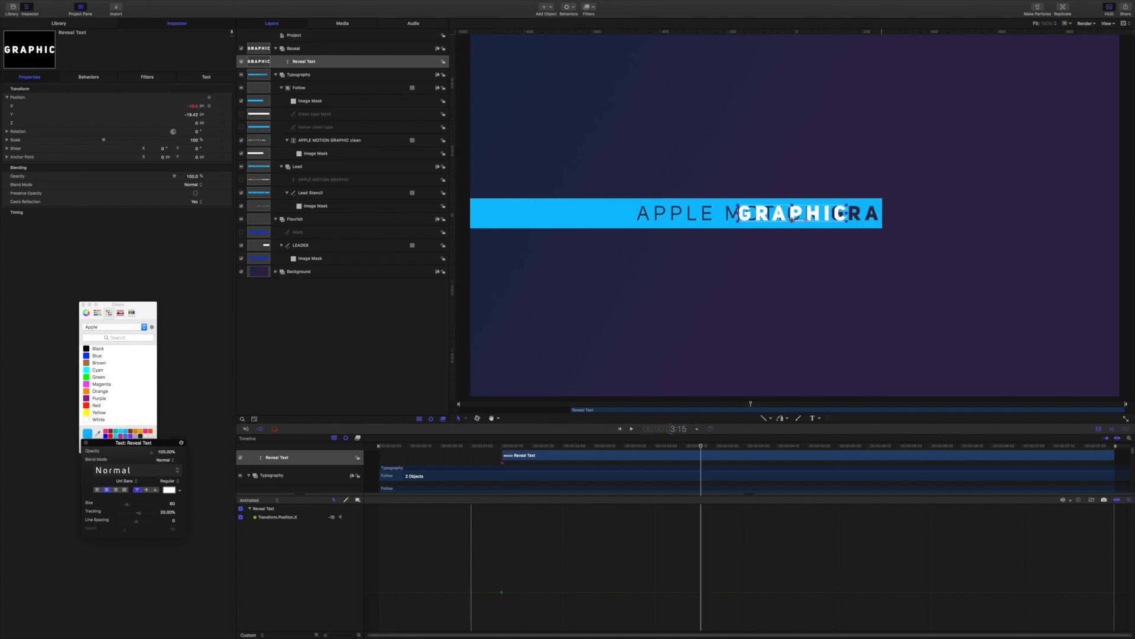
left_click(193, 107)
key("BackSpace")
key("Return")
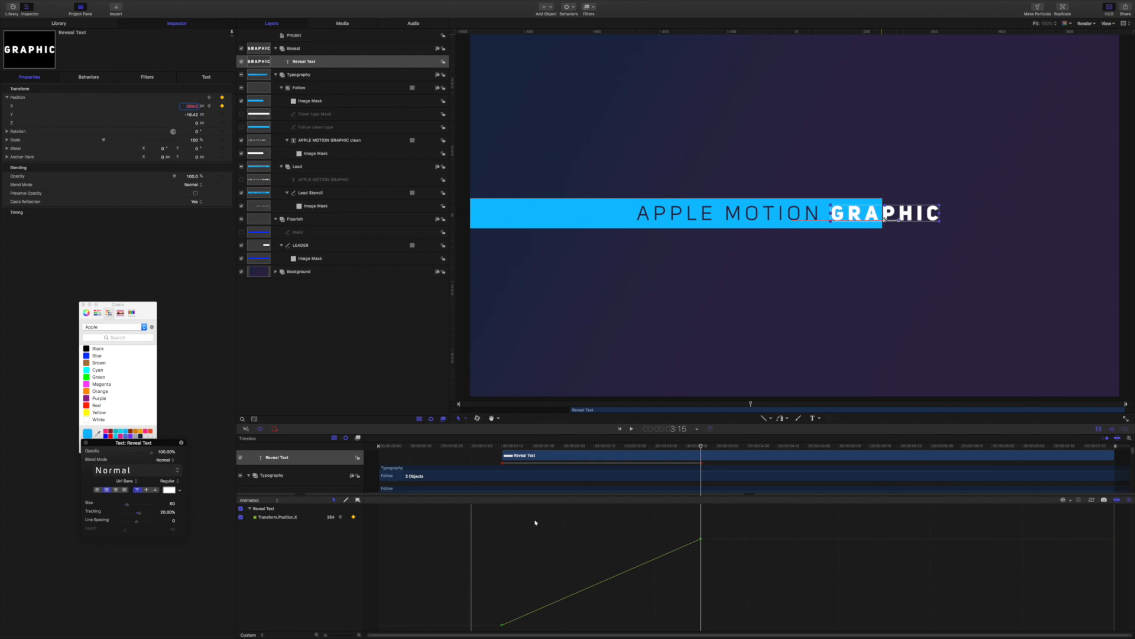
Shape the Reveal Text X position curve with Bezier handles so it rises steeply from the first keyframe and eases into the last
left_click_drag(480, 510, 748, 636)
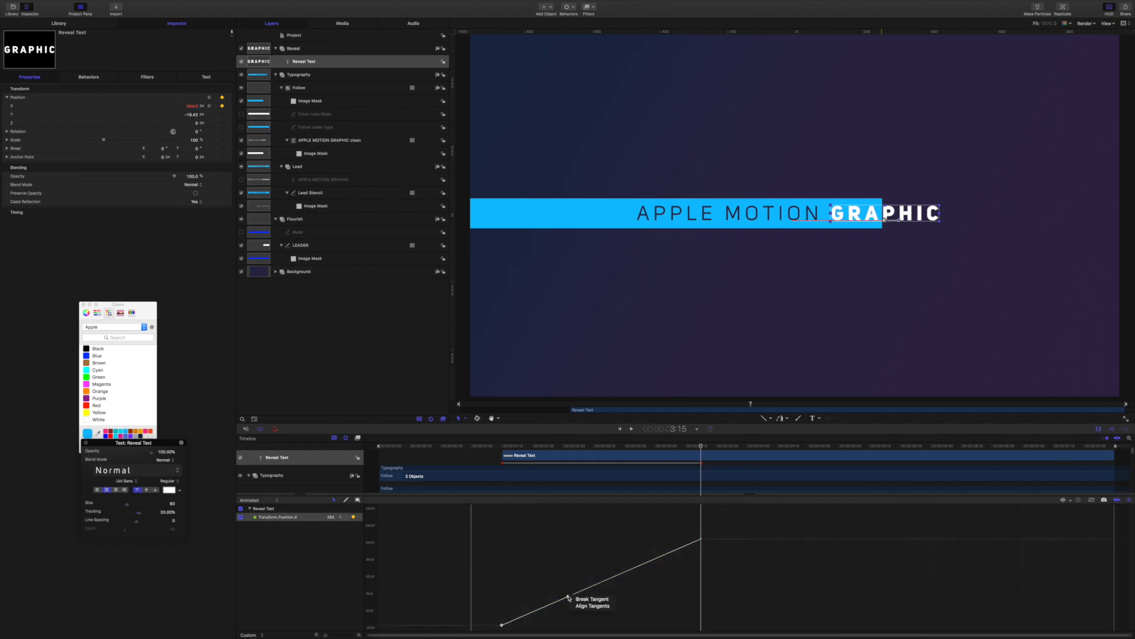
left_click(737, 558)
double_click(635, 567)
left_click_drag(489, 608, 536, 632)
left_click_drag(567, 597, 501, 548)
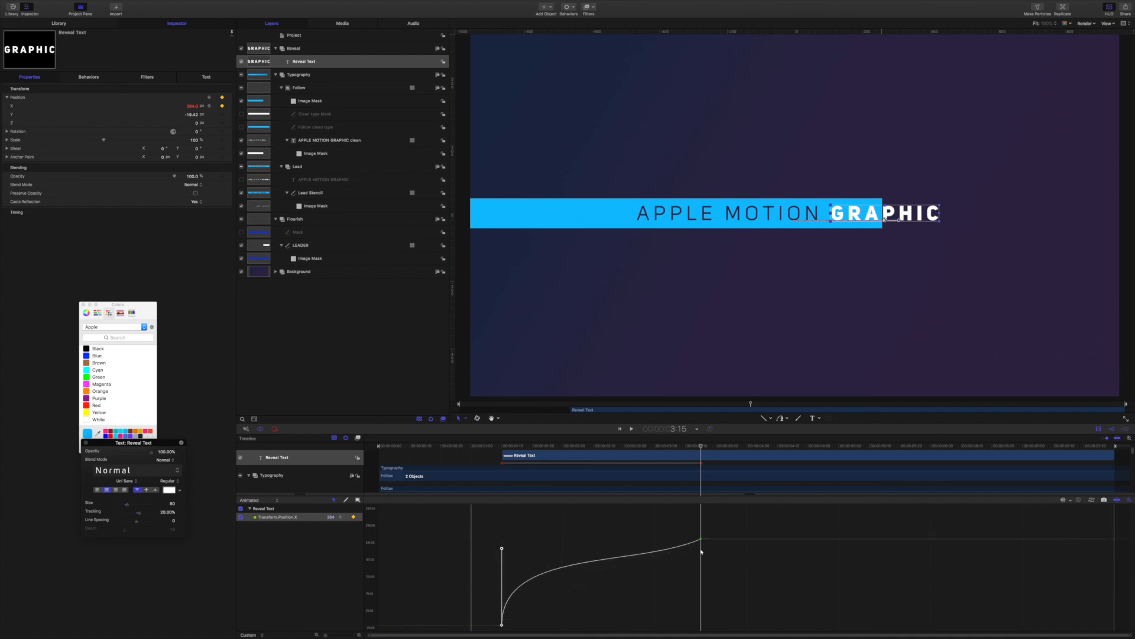
left_click_drag(696, 528, 729, 556)
left_click_drag(634, 566, 685, 542)
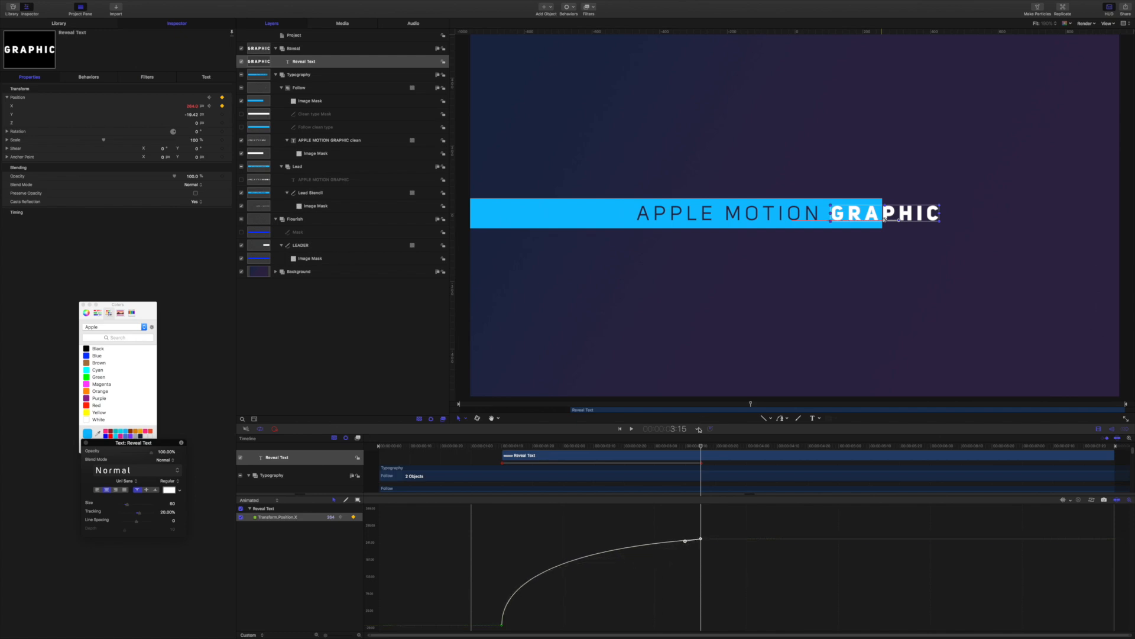
left_click_drag(702, 448, 496, 448)
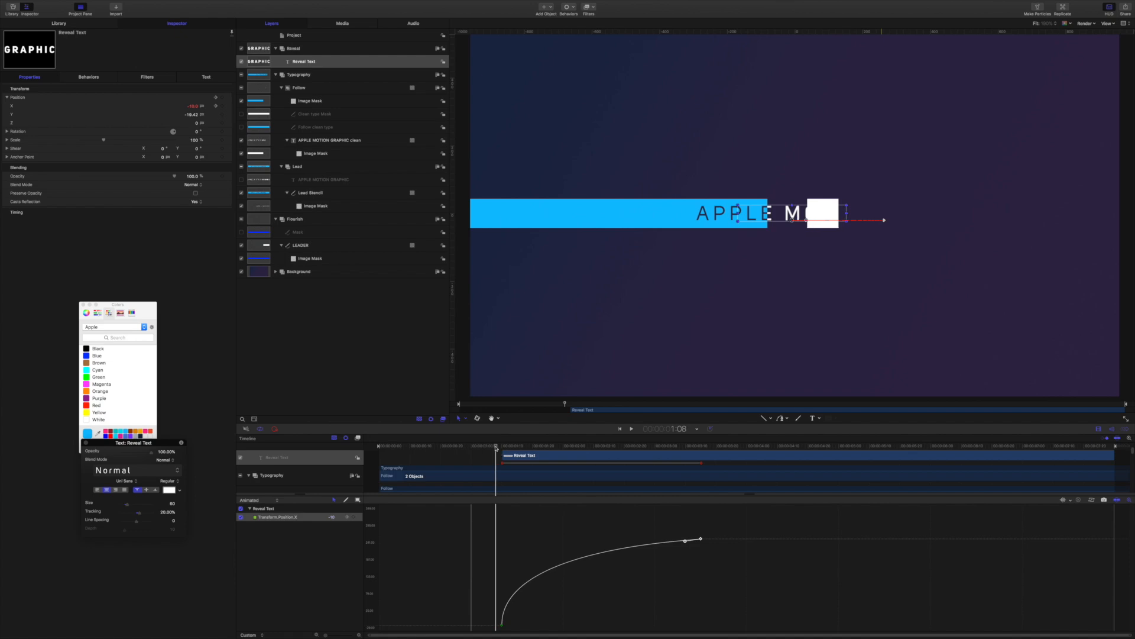
Raise the first keyframe's Bezier handle on the Reveal Text X position curve and play back the reveal from before its start
key("space")
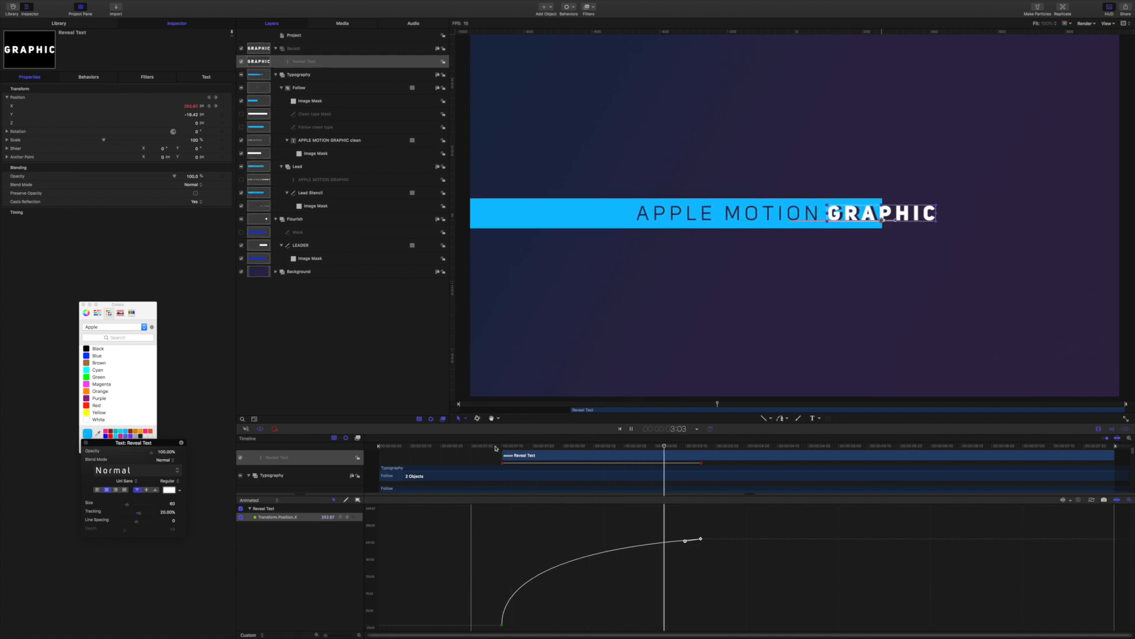
key("space")
left_click_drag(488, 597, 520, 629)
left_click_drag(502, 548, 501, 536)
left_click_drag(692, 445, 497, 456)
key("space")
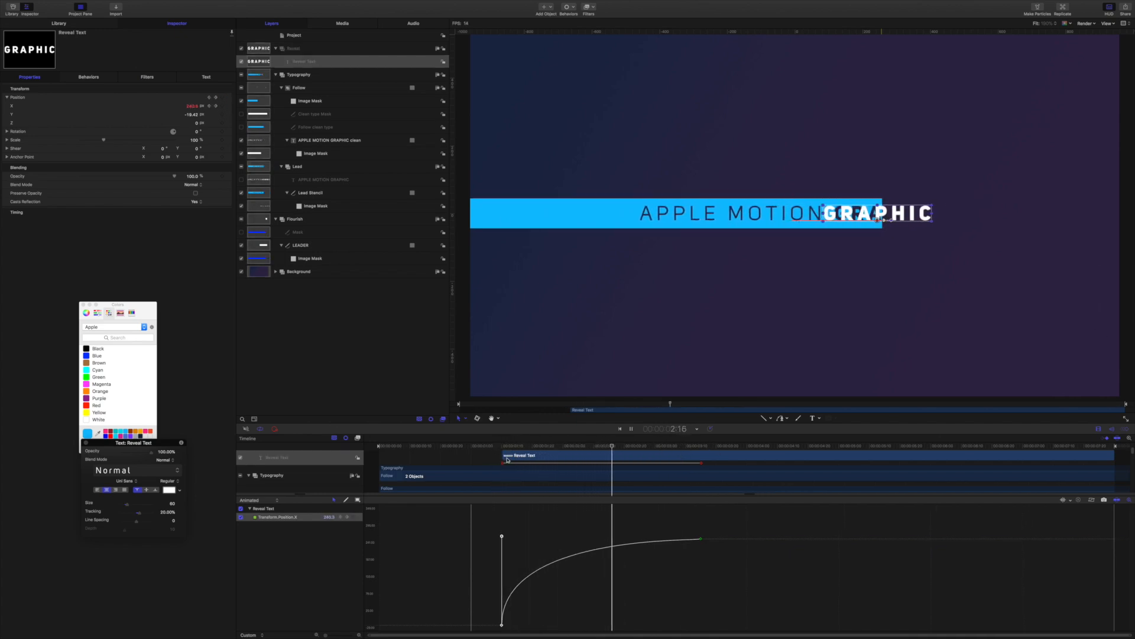
key("space")
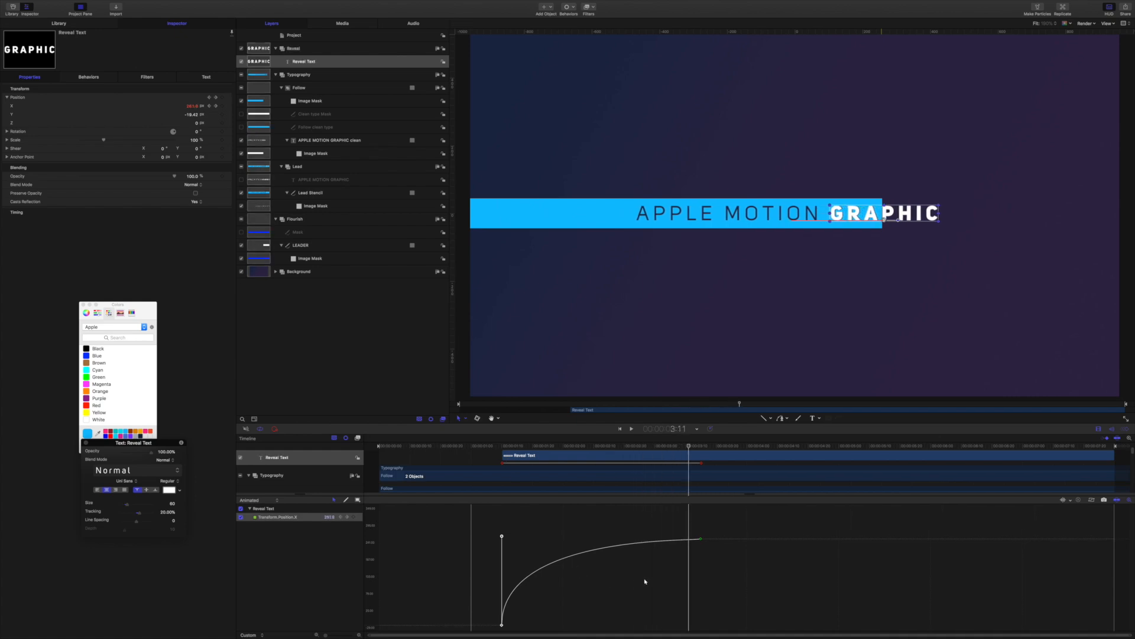
At time 3:15, duplicate the LEADER shape, move the copy to the top of the Reveal group and delete its Image Mask
left_click_drag(688, 446, 702, 448)
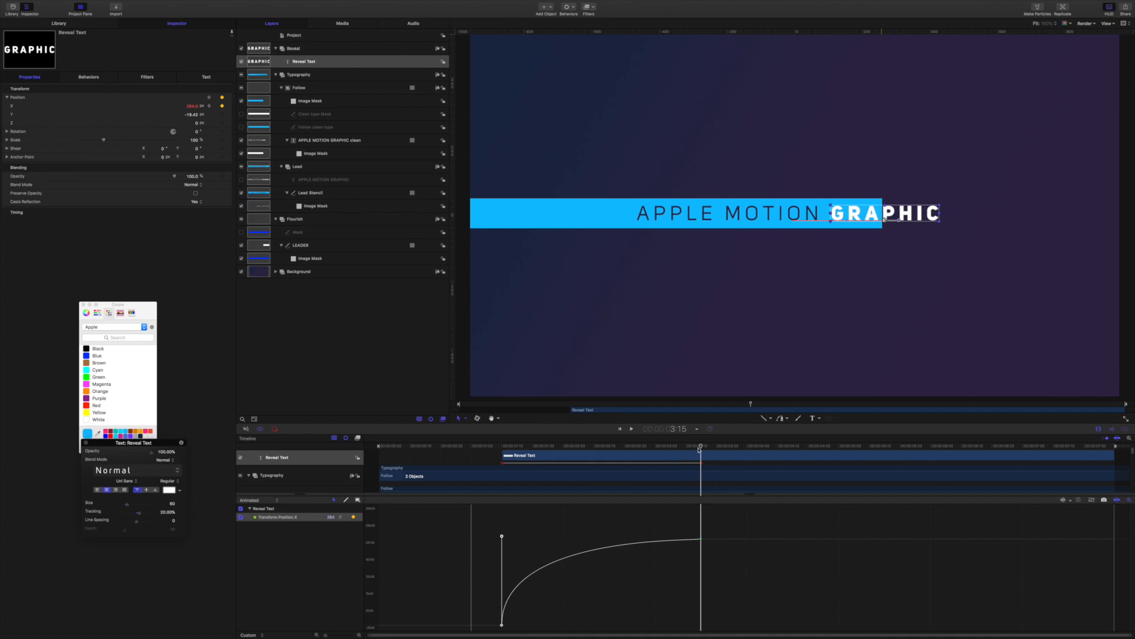
left_click(299, 246)
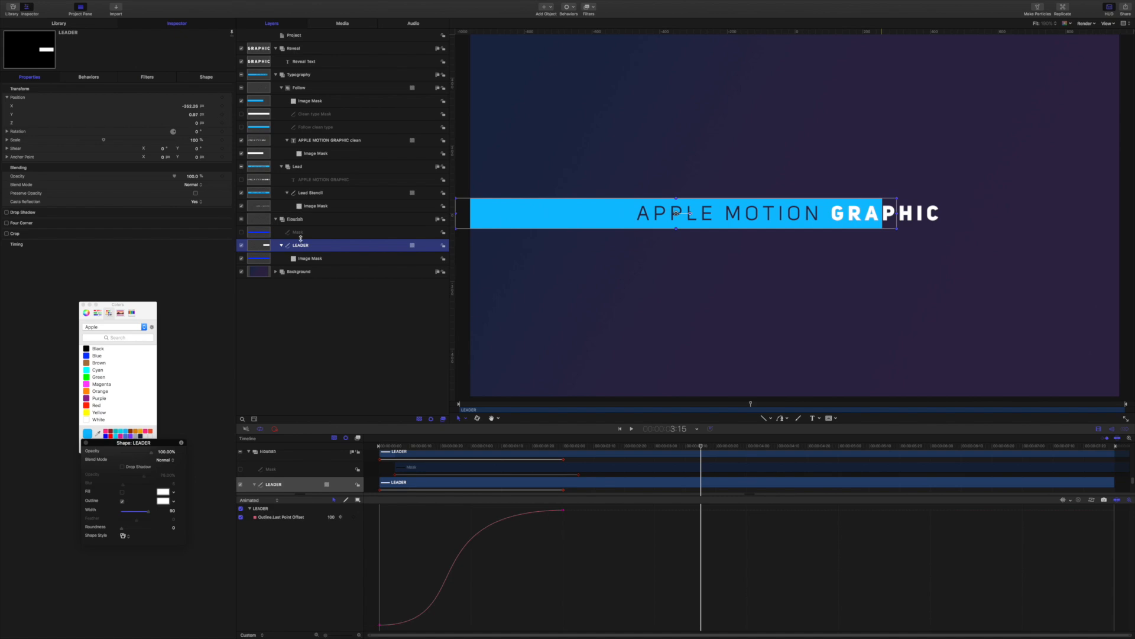
key("super+d")
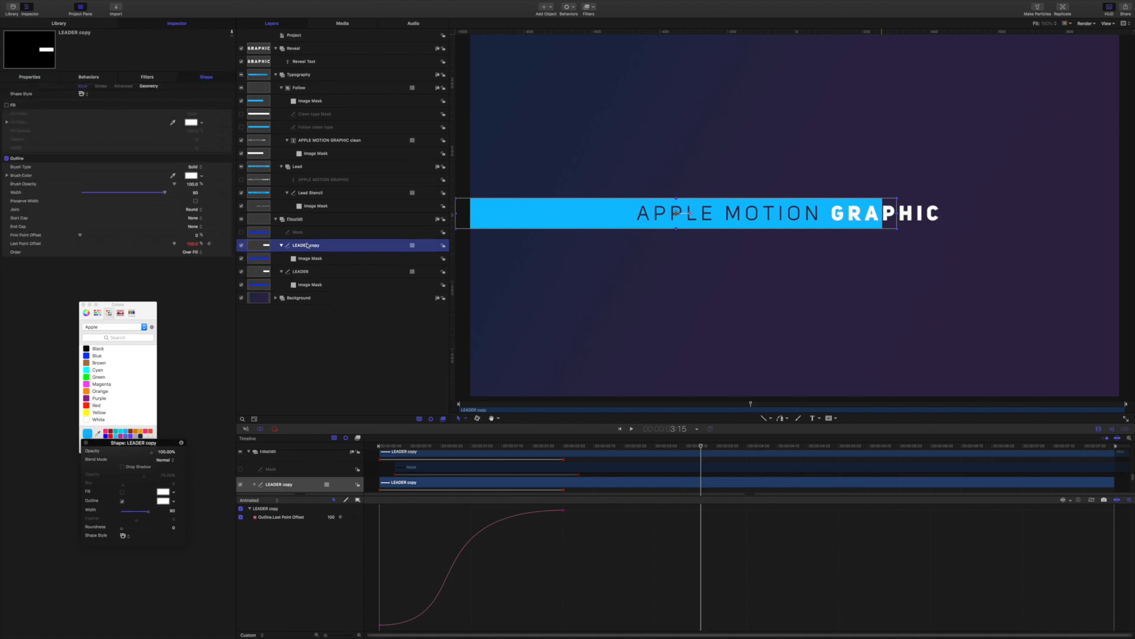
left_click_drag(306, 244, 287, 48)
left_click(302, 75)
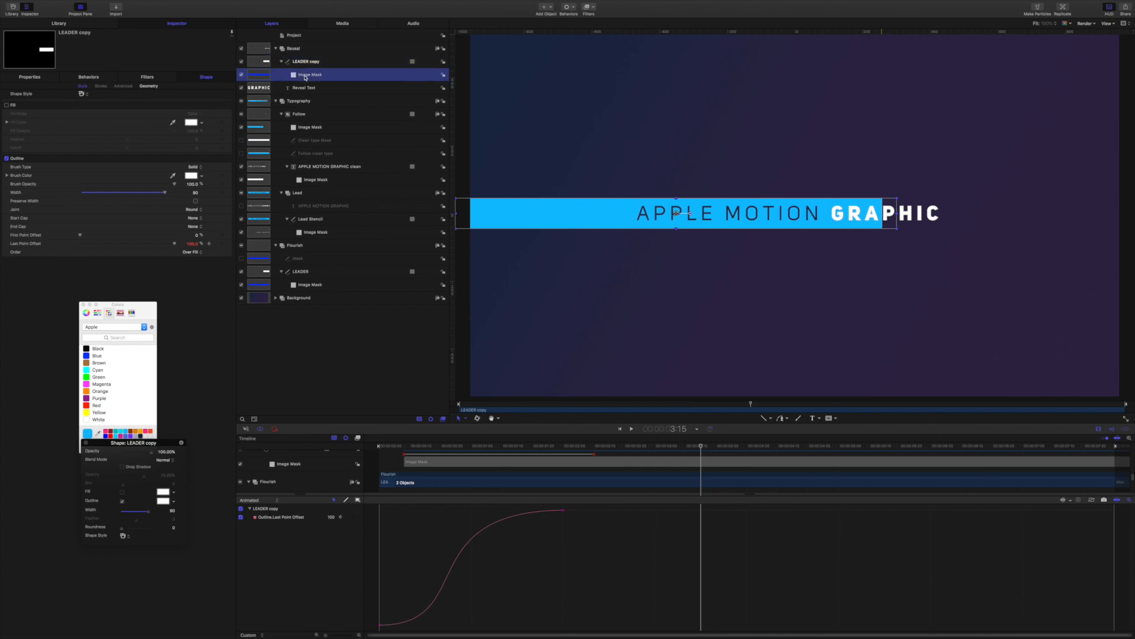
key("Delete")
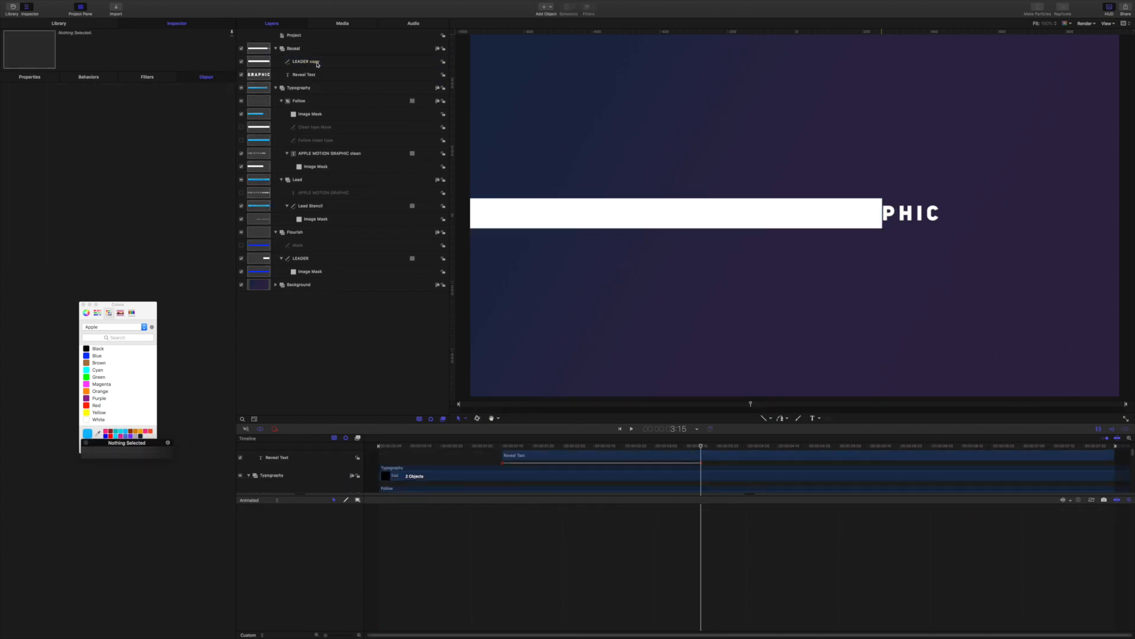
Rename the LEADER copy in the Reveal group to Reveal Mask
left_click(314, 62)
double_click(317, 63)
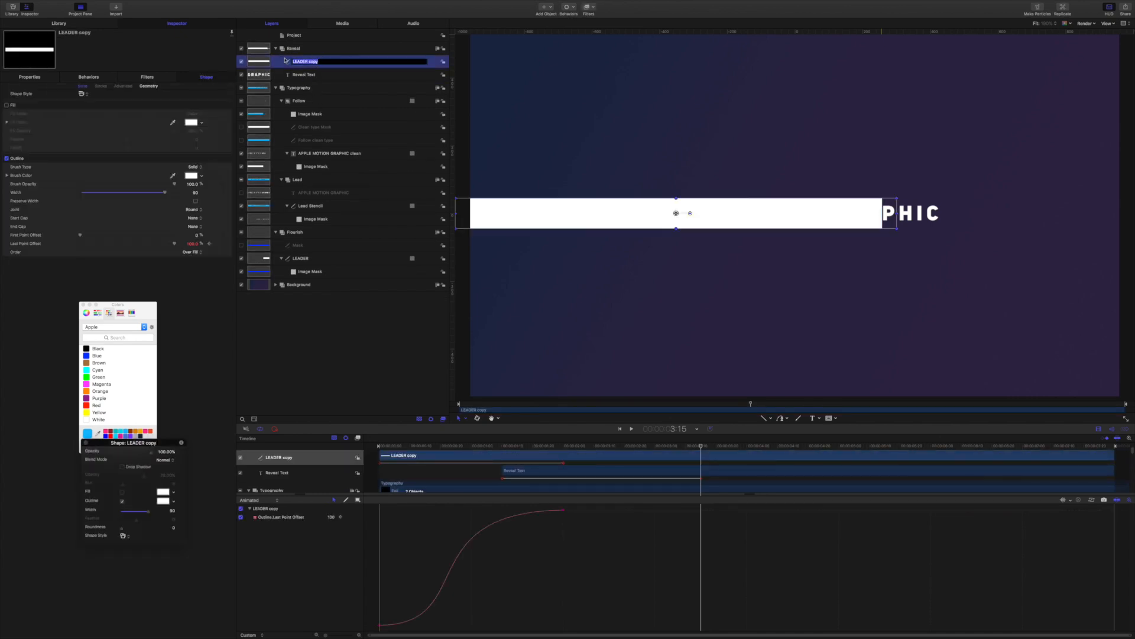
type("Reveal Mask")
key("Return")
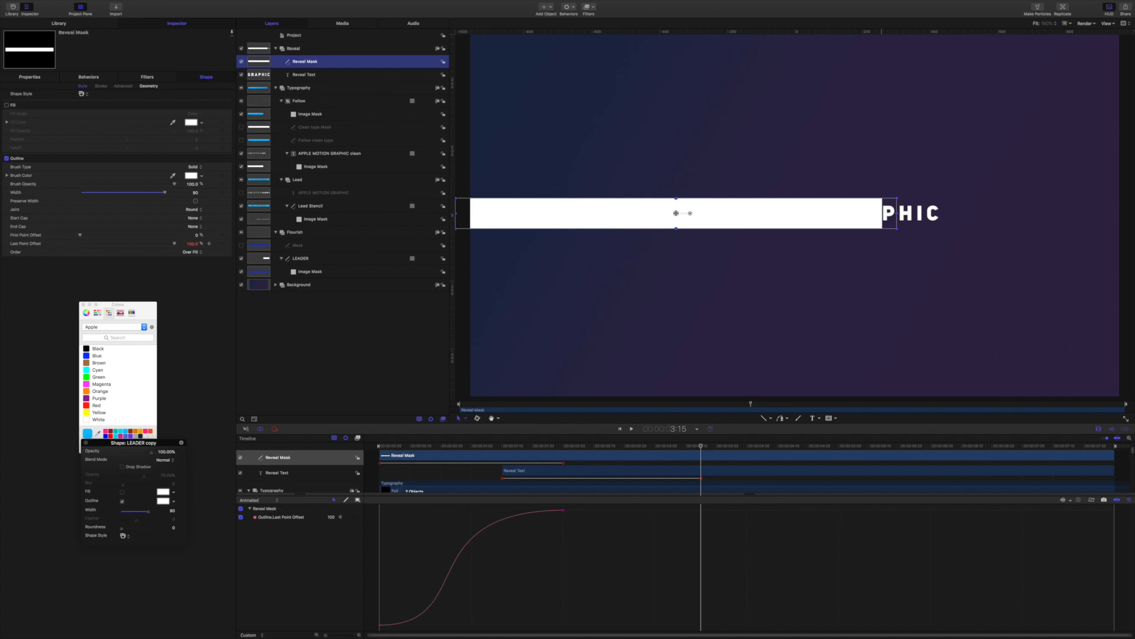
Add an image mask to Reveal Text with Reveal Mask as source and Subtract as blend mode, then play back the animation
left_click(300, 75)
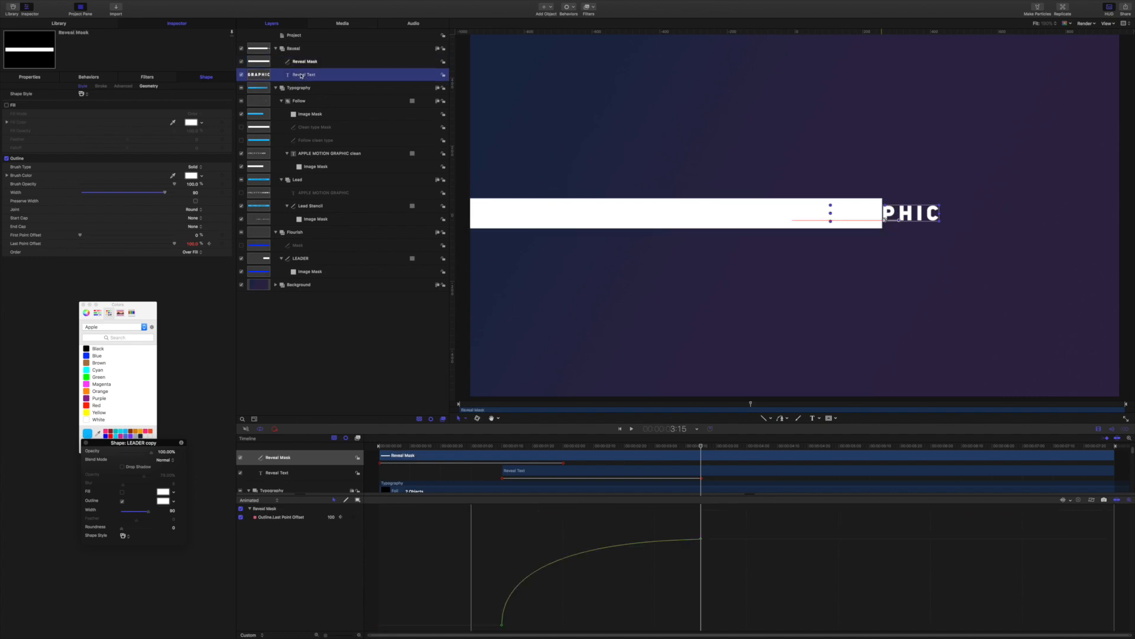
right_click(301, 75)
left_click(329, 175)
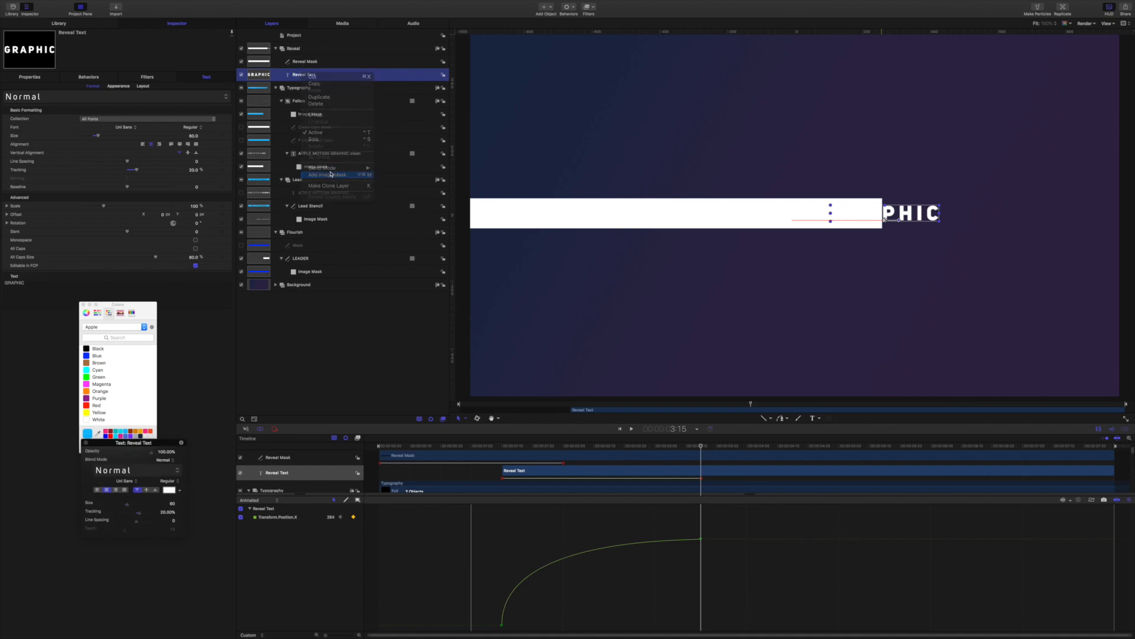
left_click_drag(308, 64, 188, 104)
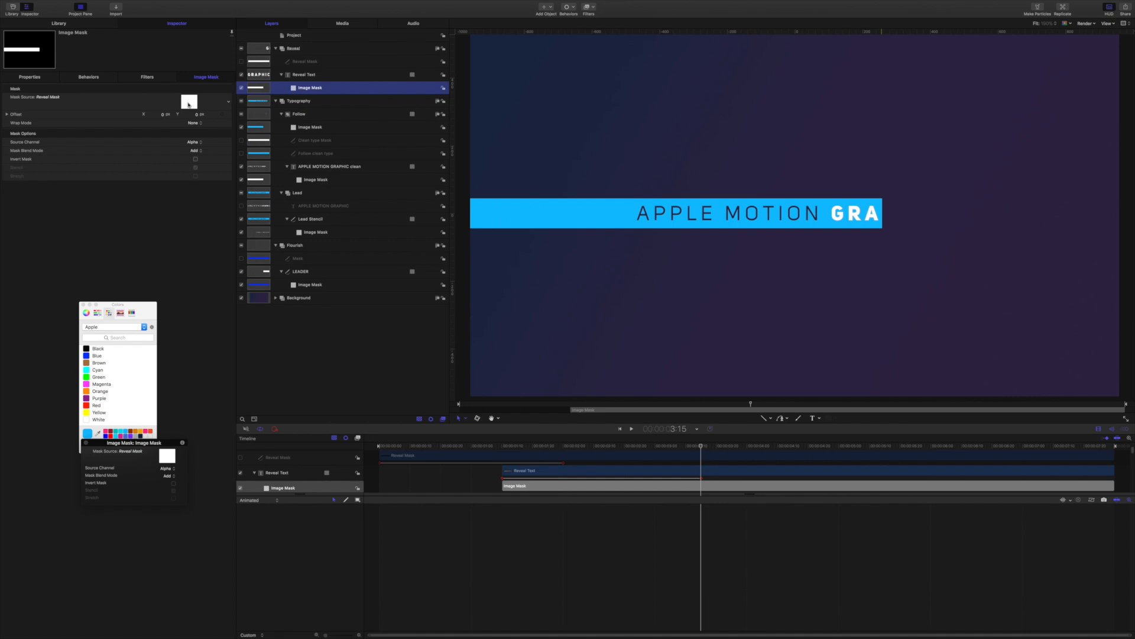
left_click(196, 150)
left_click(200, 157)
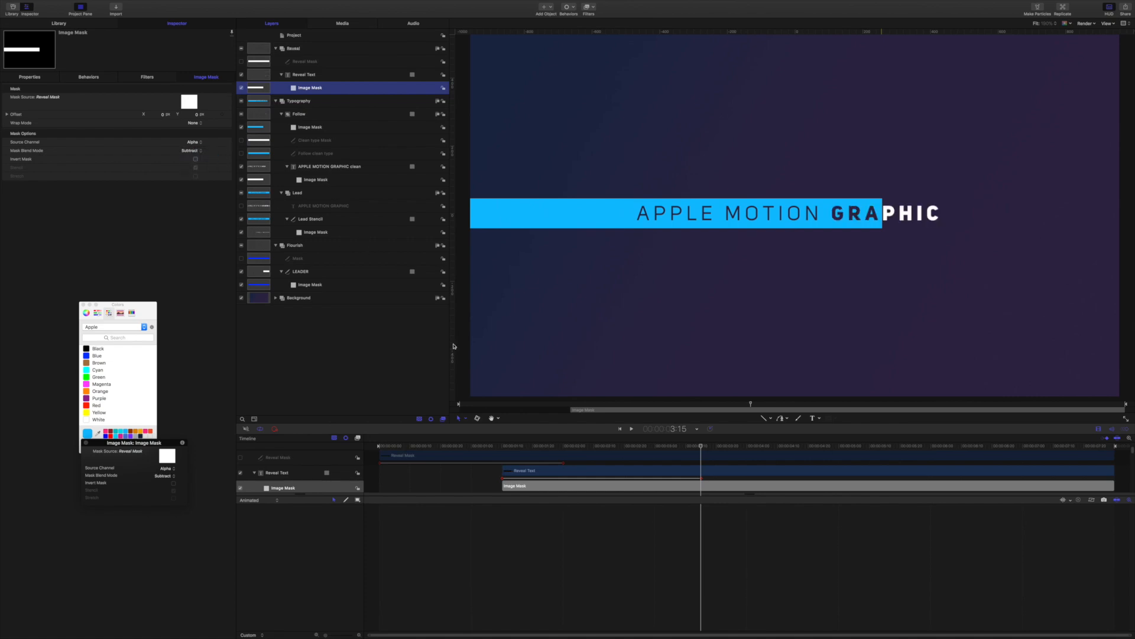
left_click_drag(701, 446, 357, 447)
left_click(631, 428)
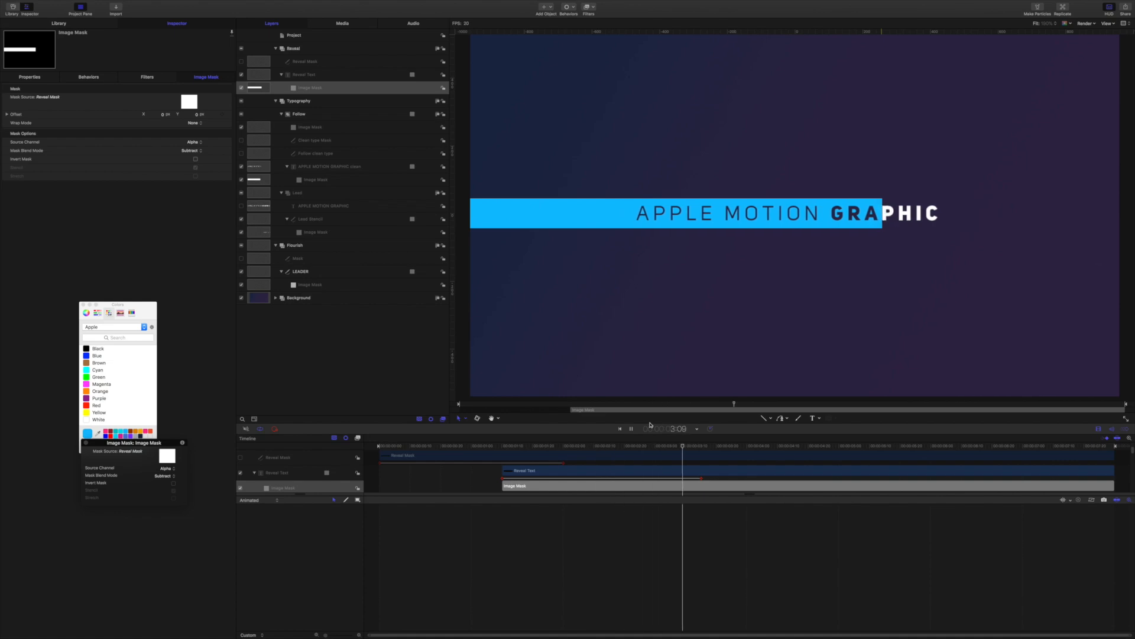
key("space")
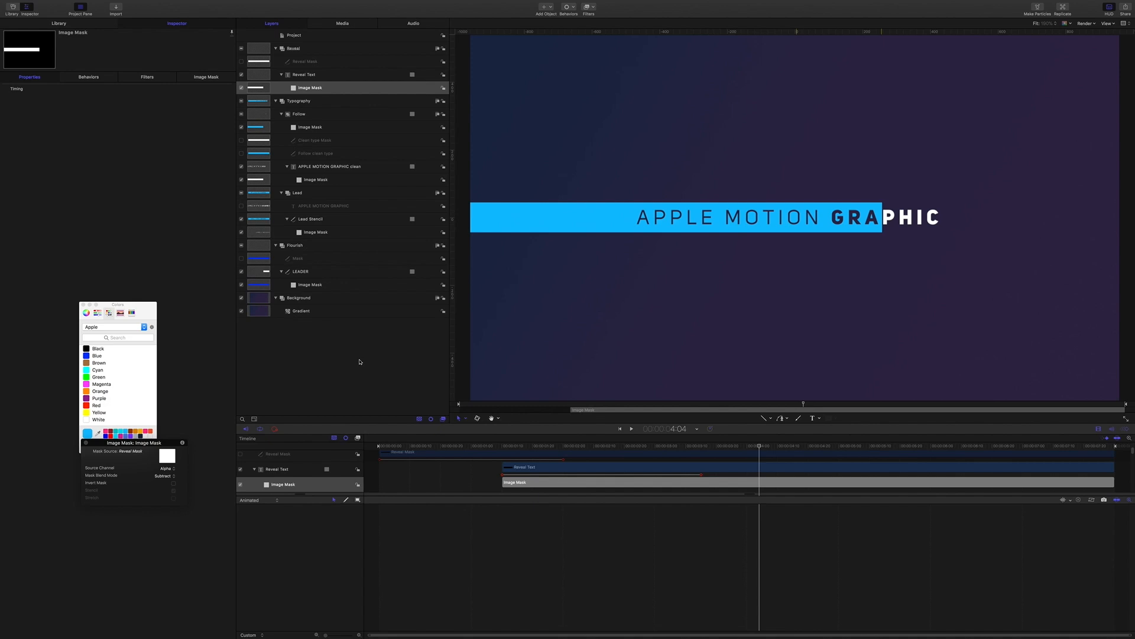
Create a new group at the top of the project and name it Lower Titles
left_click(359, 361)
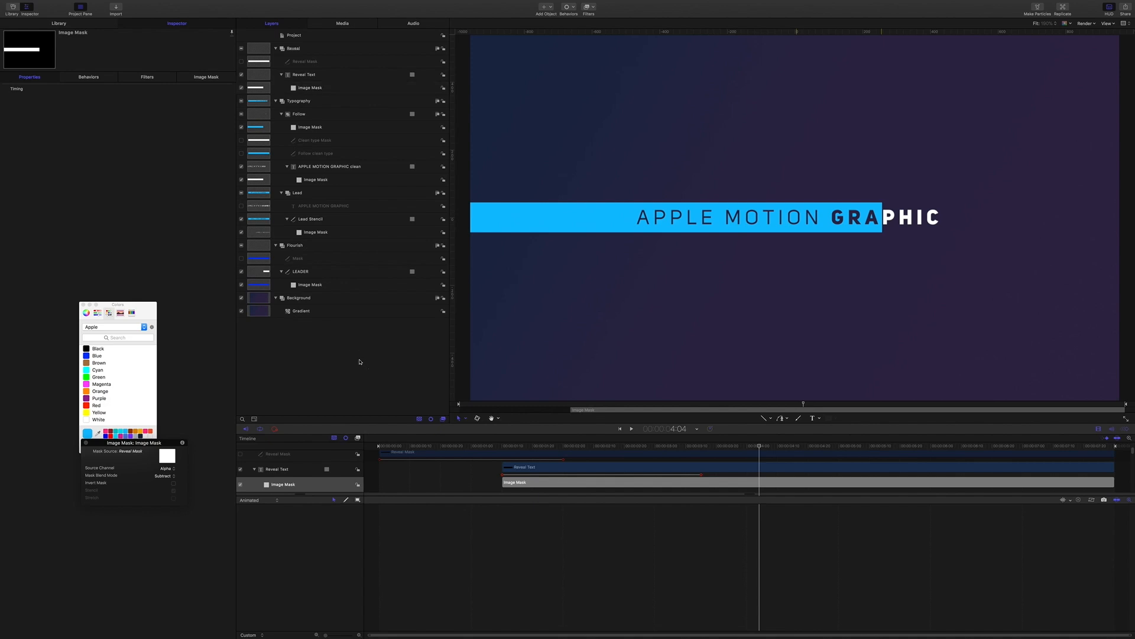
left_click(295, 39)
key("super+shift+n")
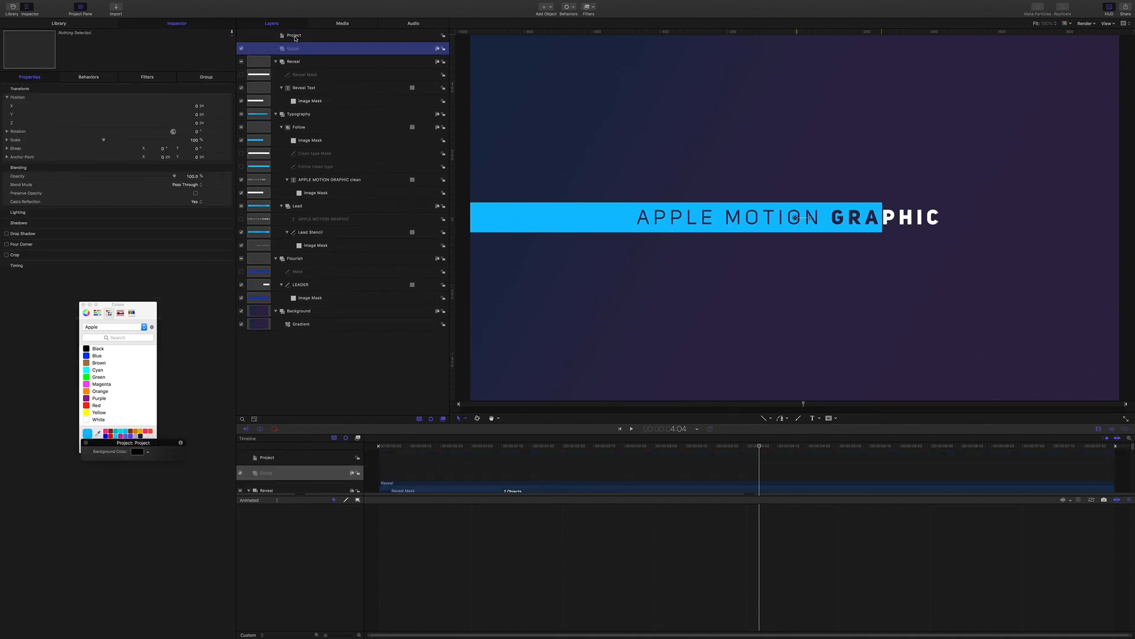
double_click(302, 48)
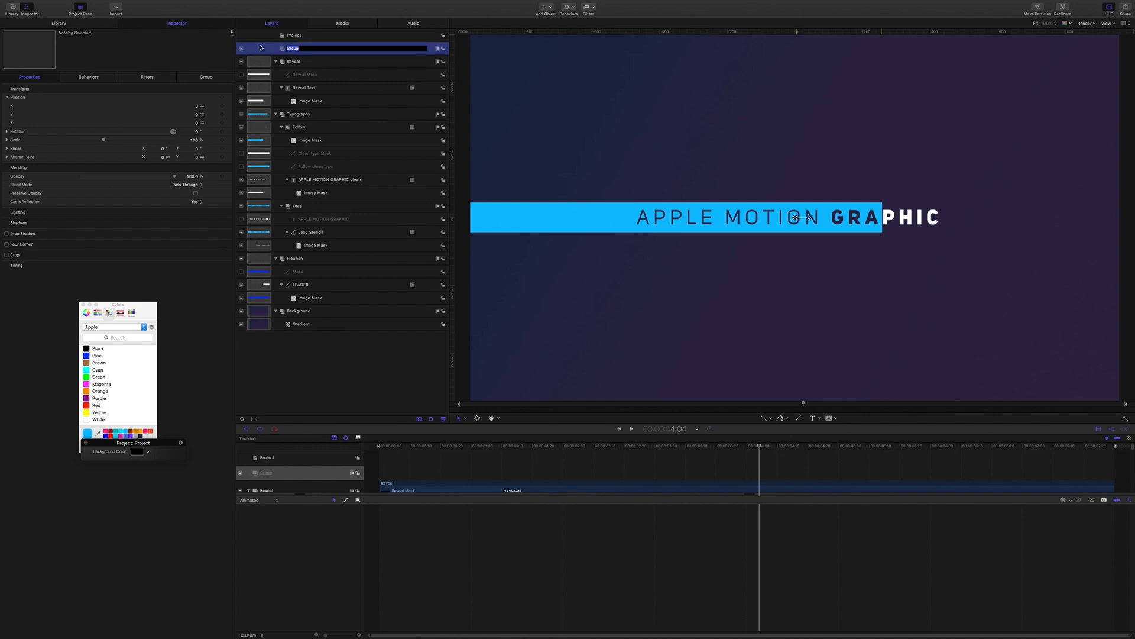
type("Lower Titles")
key("Return")
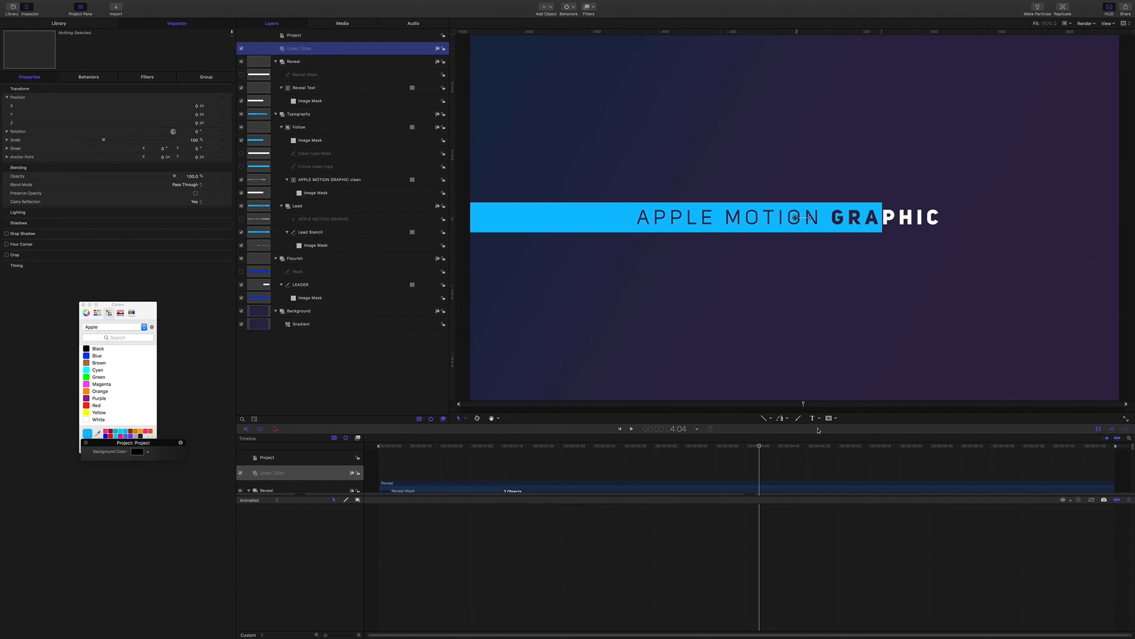
Add the text LOWER TITLE LINE below the main title in the Lower Titles group
left_click(812, 418)
left_click(724, 288)
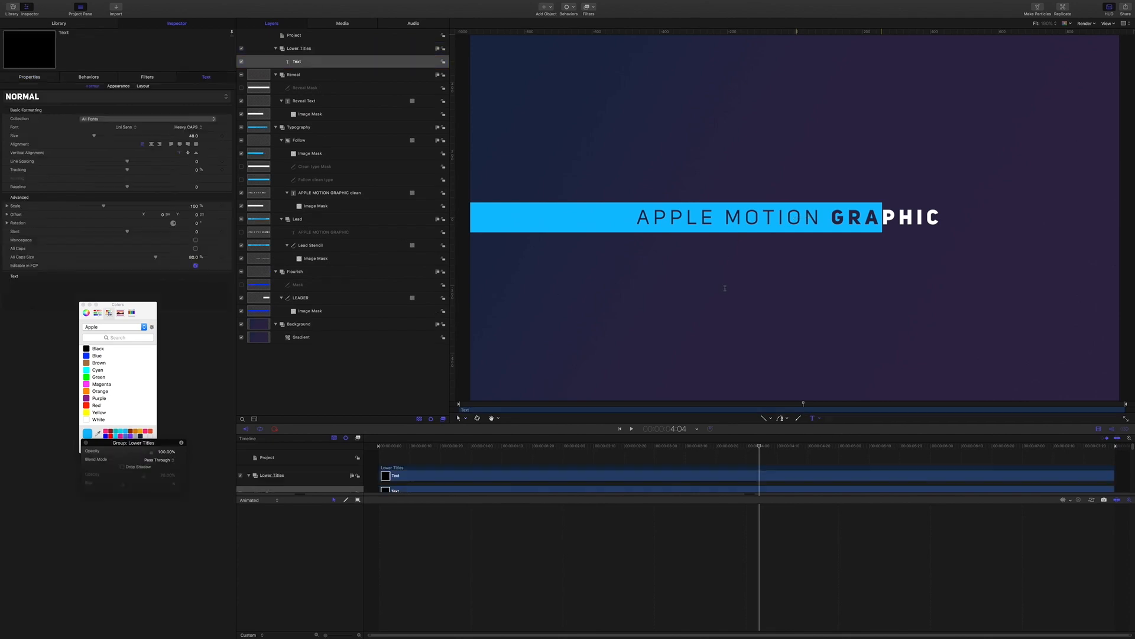
type("L")
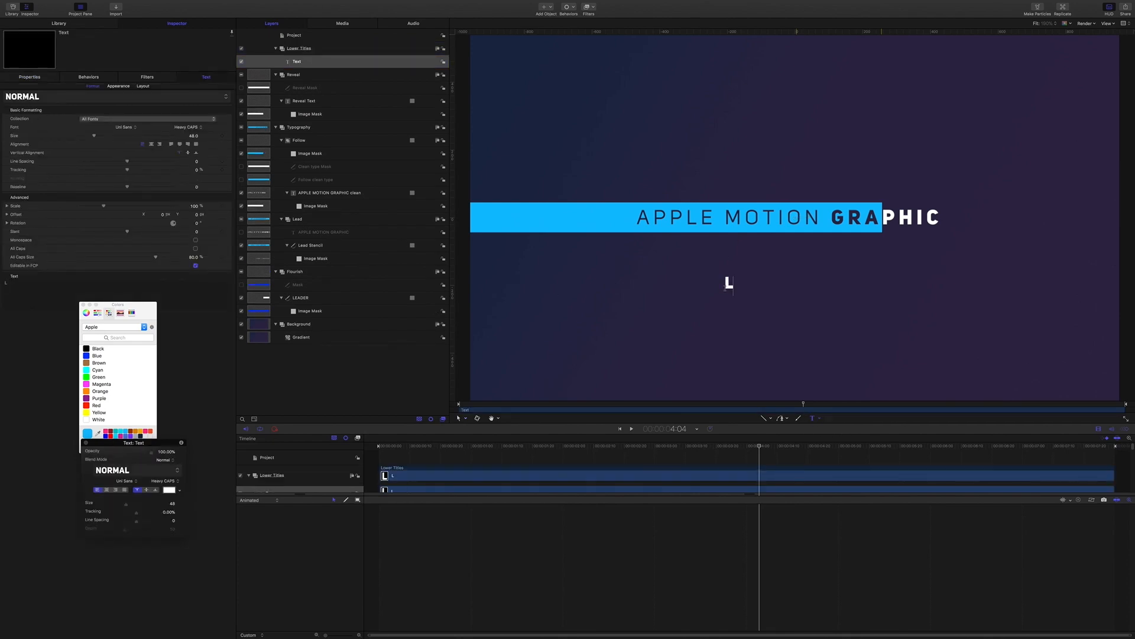
type("OWER TITLE LINE")
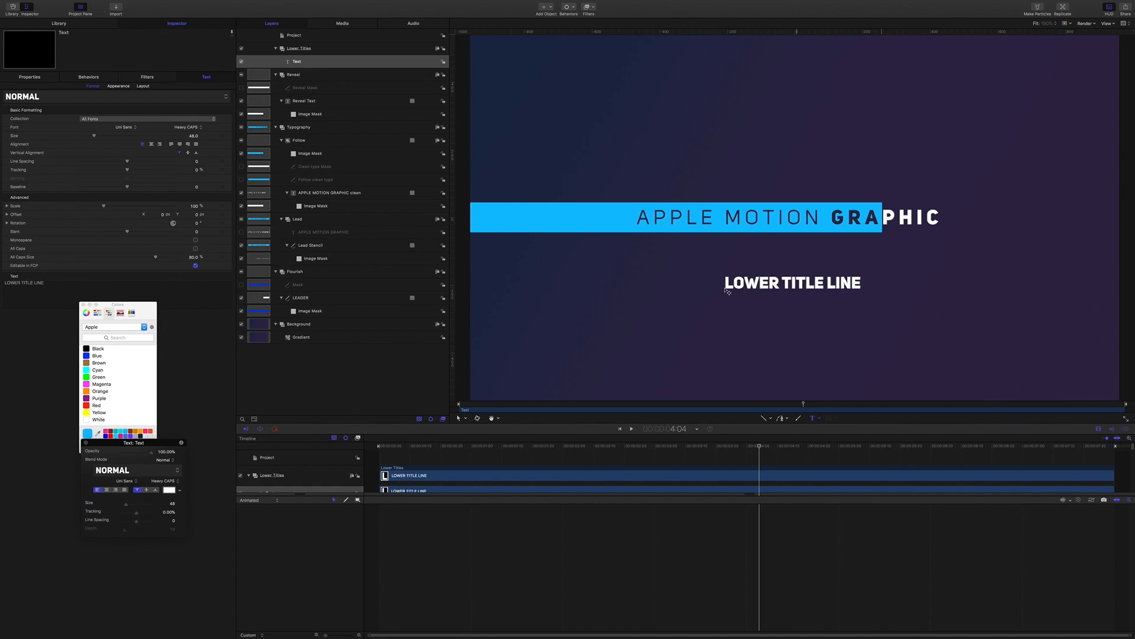
key("Escape")
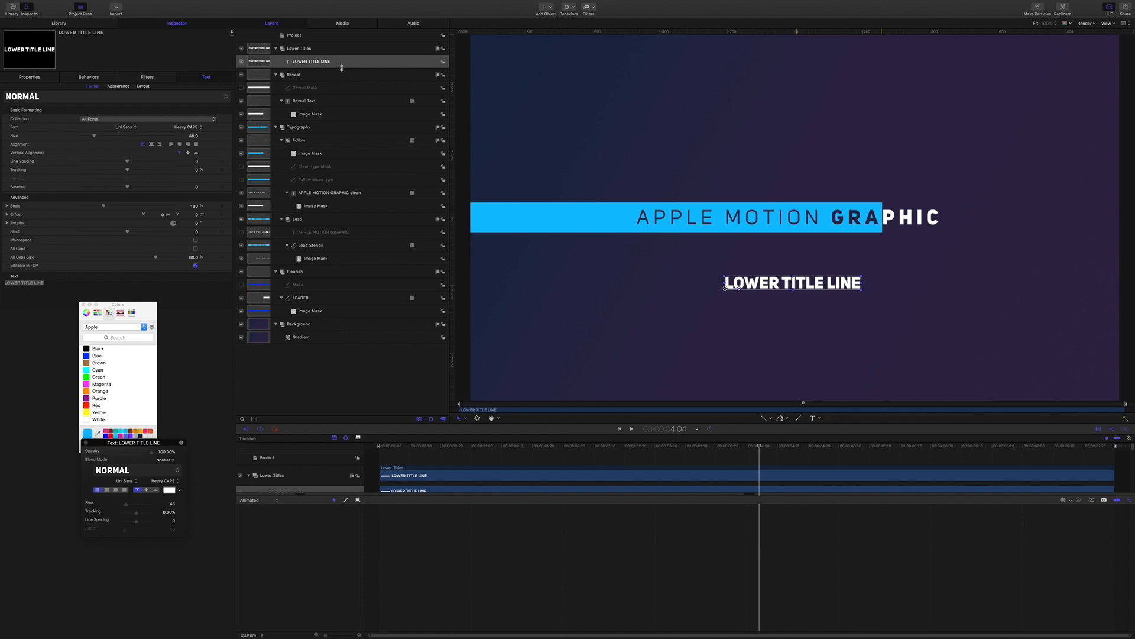
Set the LOWER TITLE LINE text size to 38 and its tracking to 20%
left_click(194, 135)
type("38")
key("Return")
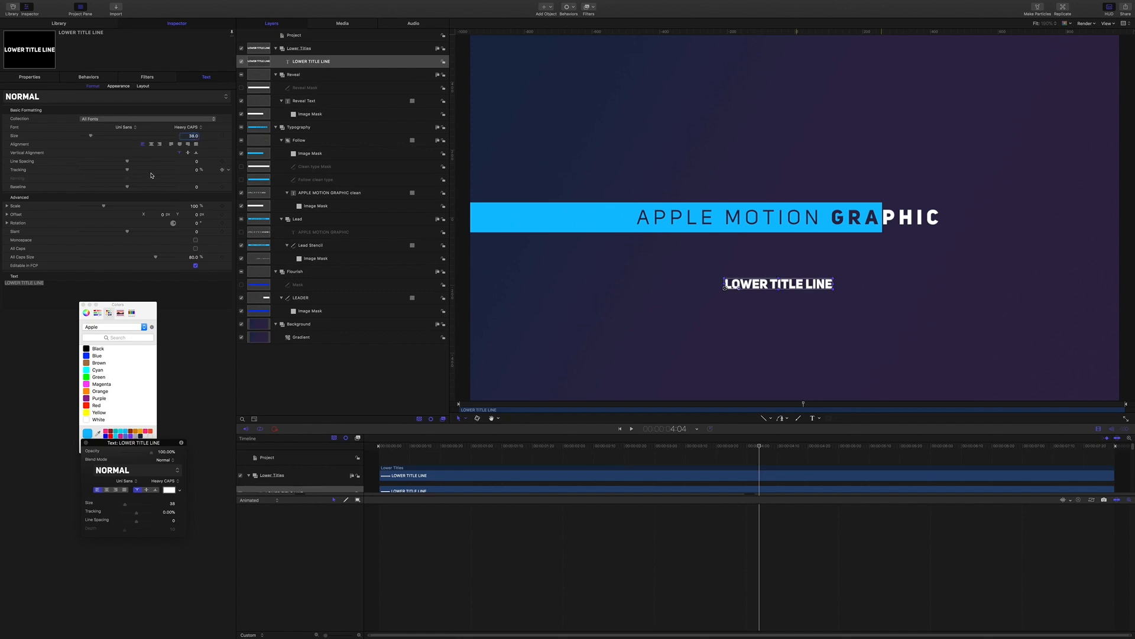
left_click(191, 170)
type("20")
key("Return")
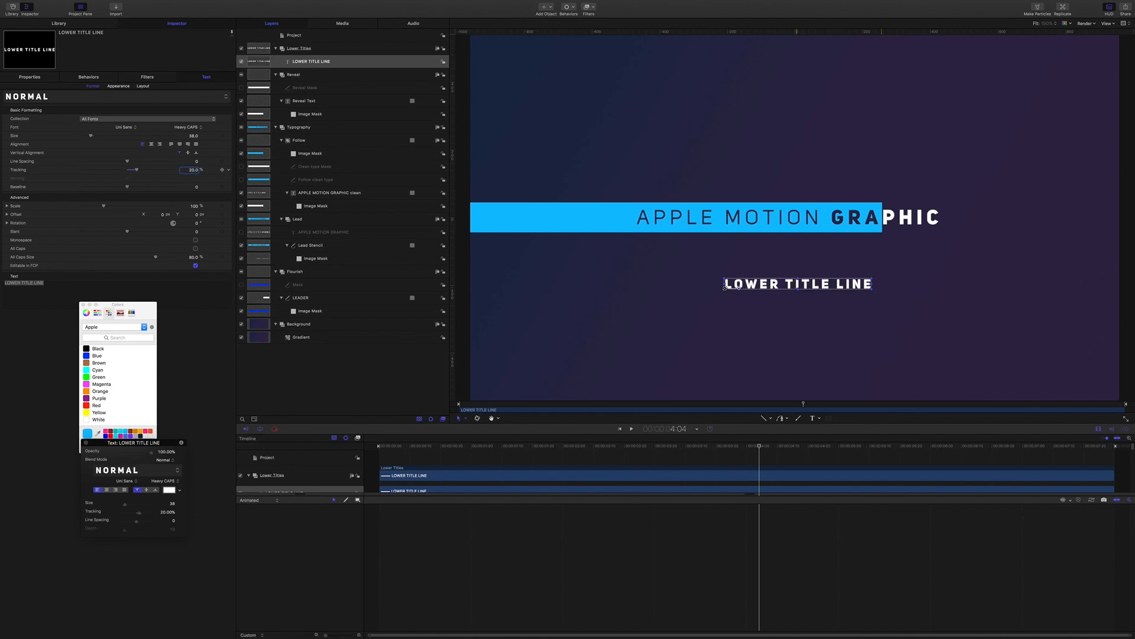
Set the Y position of LOWER TITLE LINE to -100 px
left_click(29, 76)
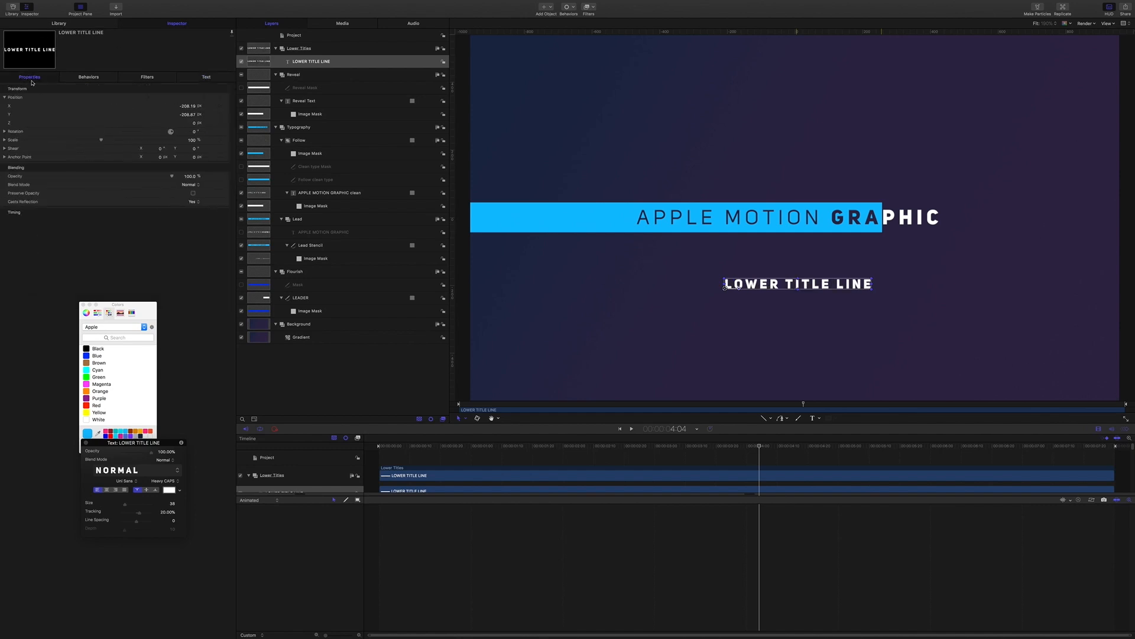
left_click(190, 114)
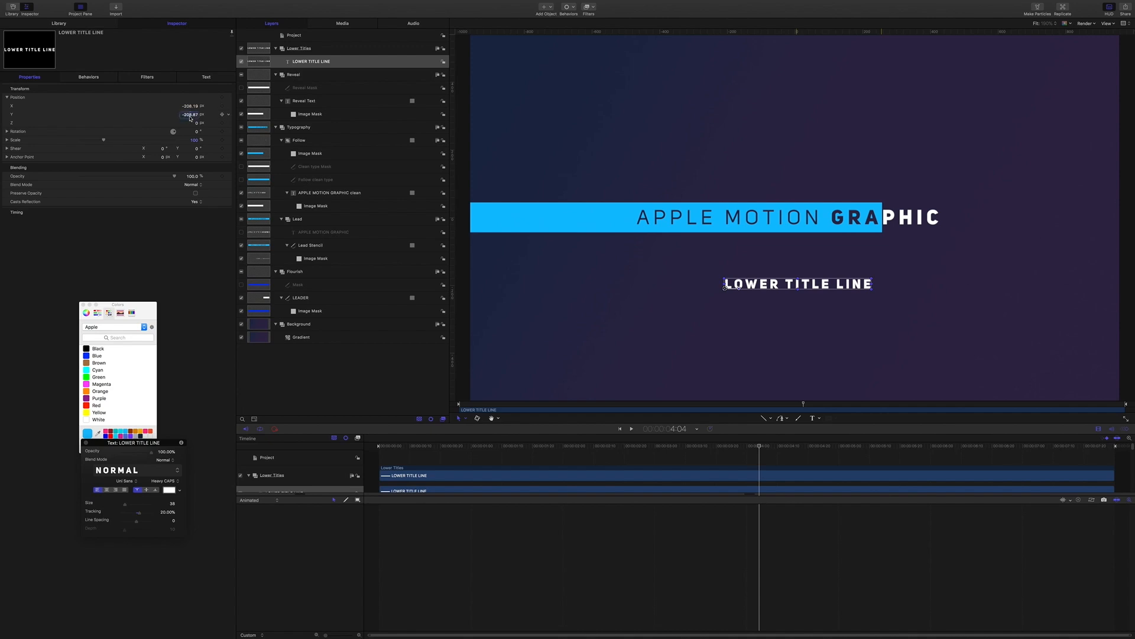
type("-100")
key("Return")
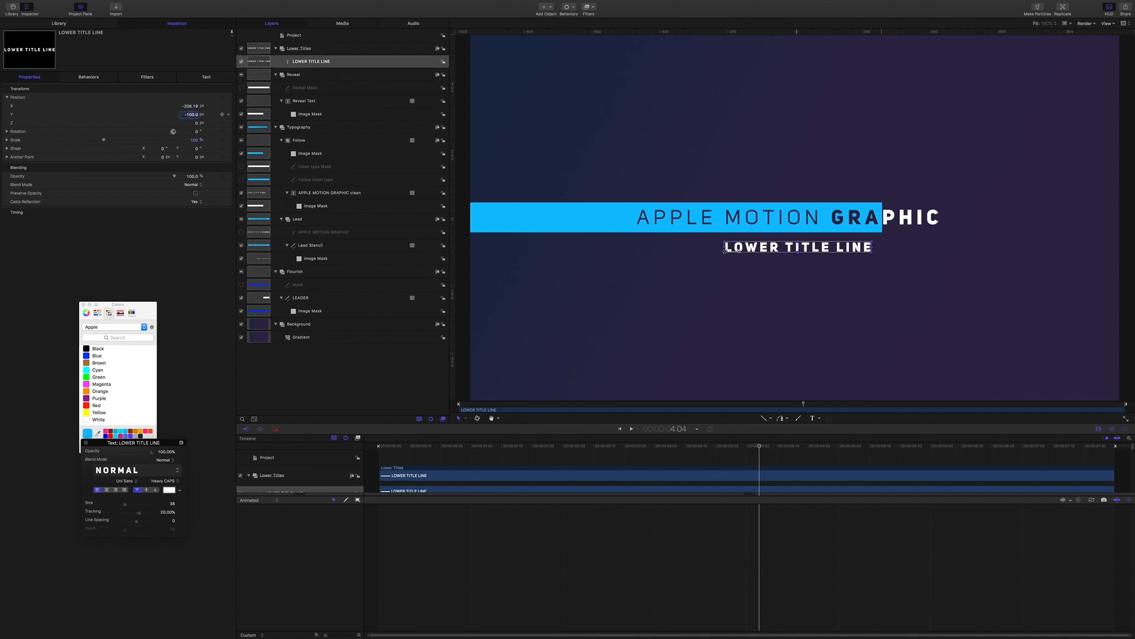
Trim the start of LOWER TITLE LINE to time 1:18
left_click(677, 429)
key("BackSpace")
type("118")
key("Return")
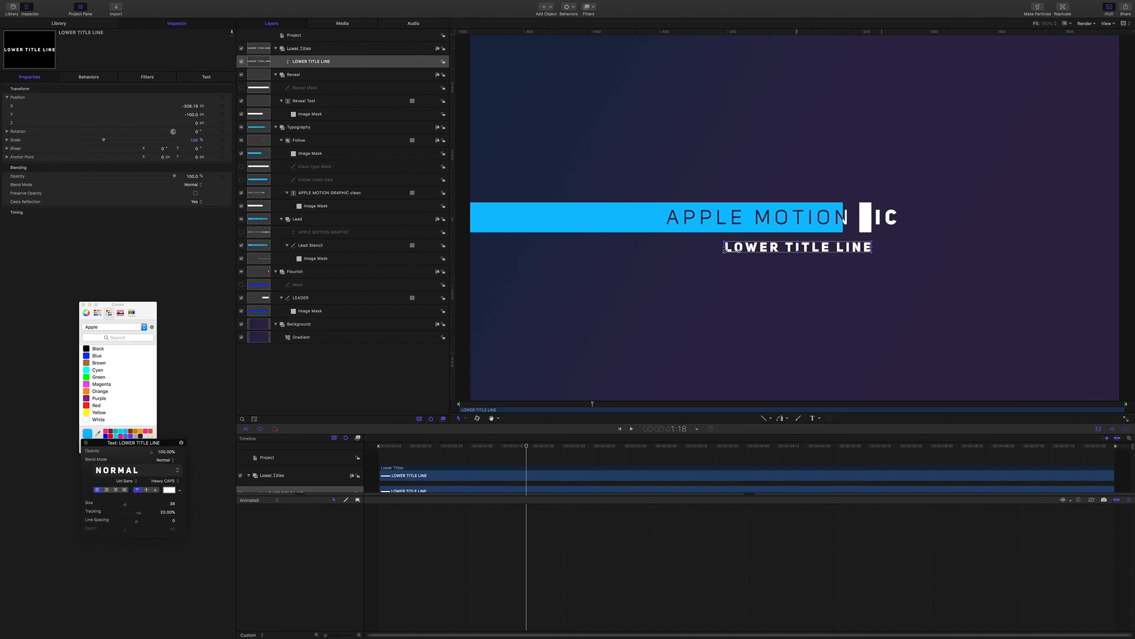
key("i")
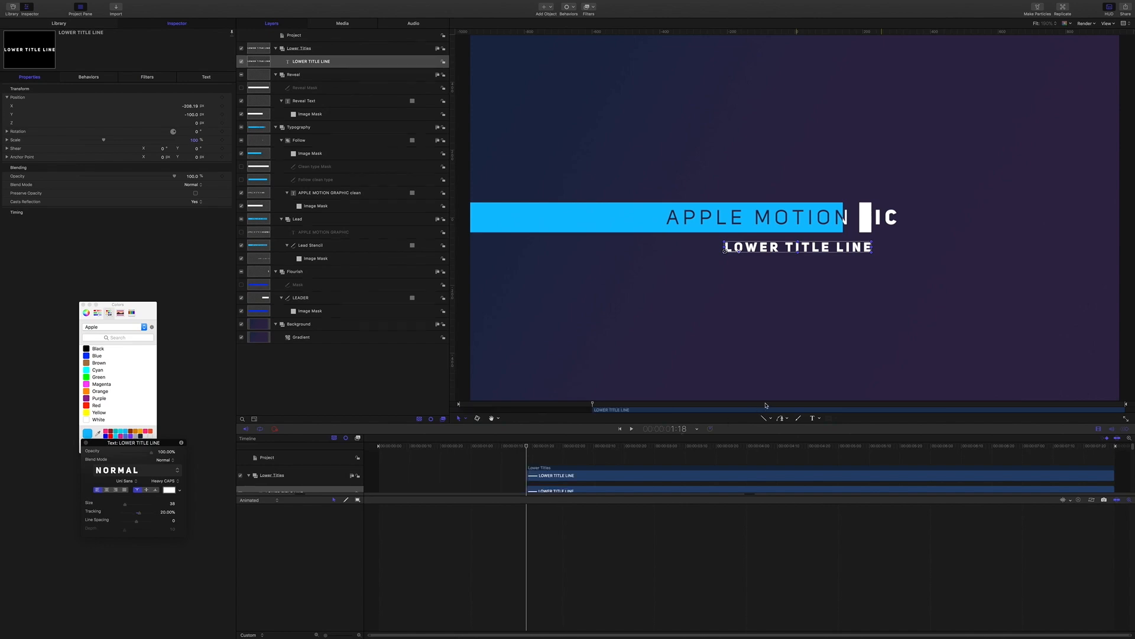
Keyframe the X position of LOWER TITLE LINE at 4 px at time 1:18
left_click(192, 106)
type("4")
key("Return")
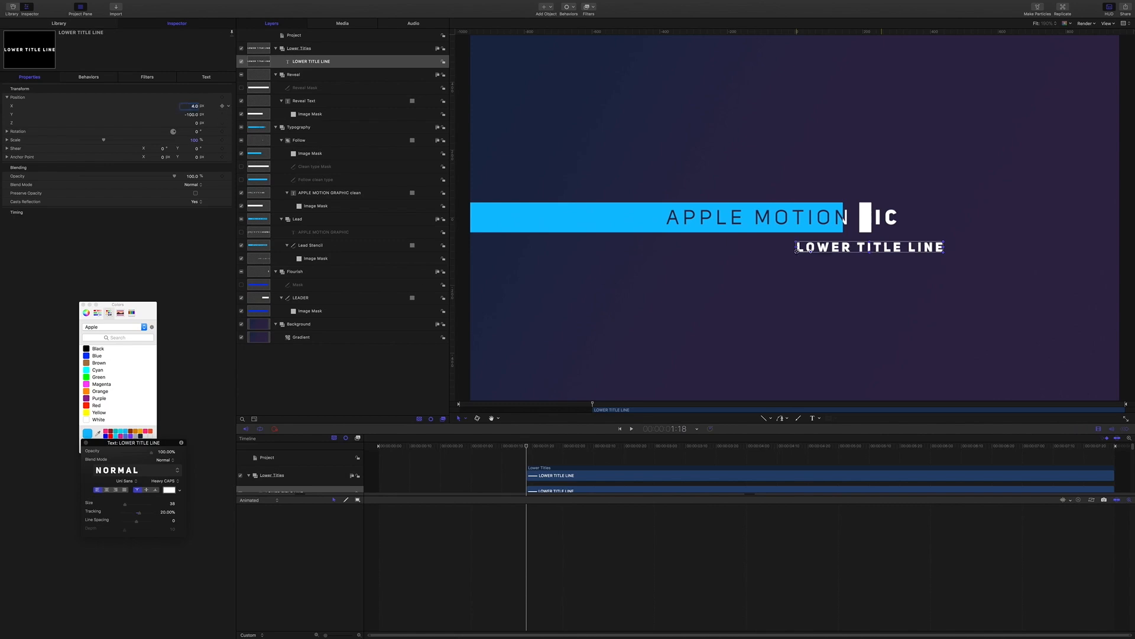
left_click(223, 106)
Keyframe the X position of LOWER TITLE LINE at -179 px at time 3:15 and deselect the text
left_click(680, 432)
type("4315")
key("Return")
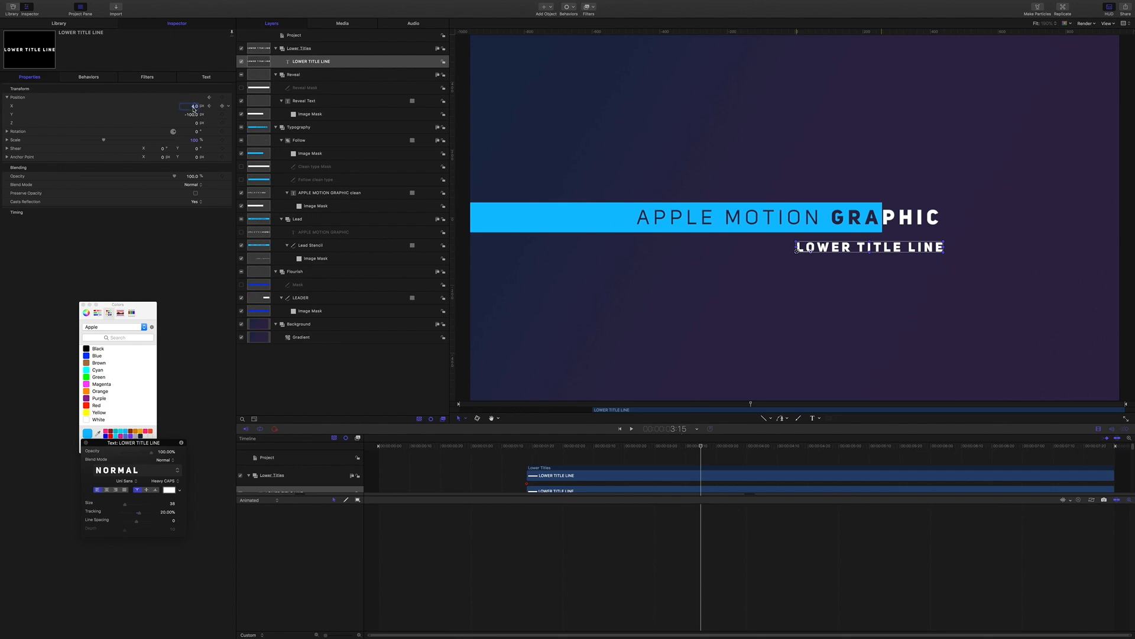
key("BackSpace")
type("-179")
key("Return")
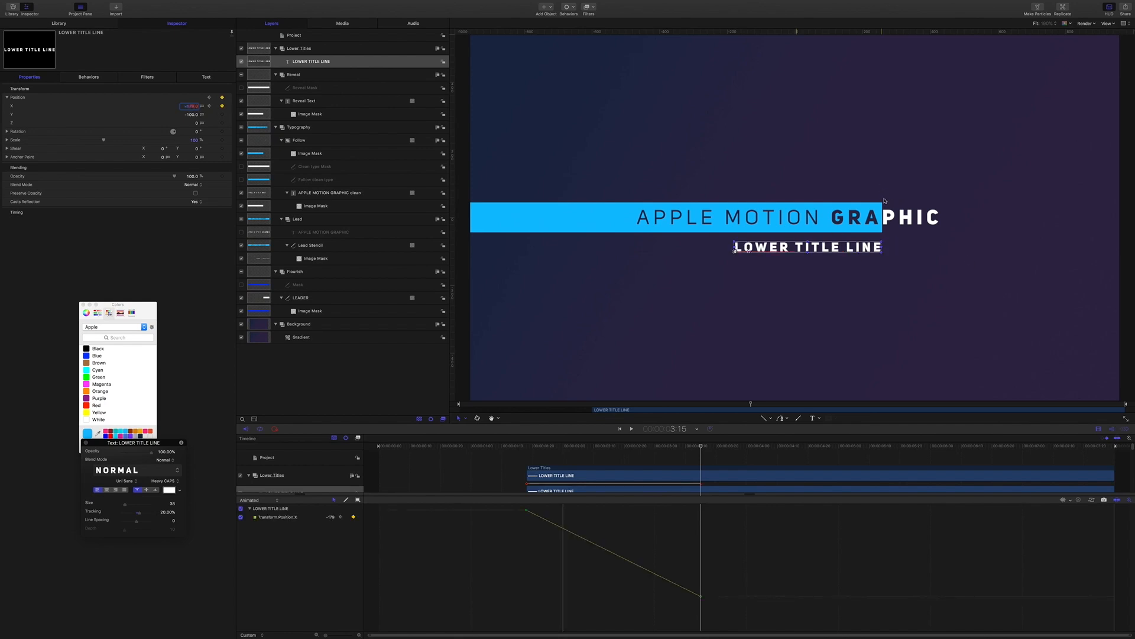
left_click(841, 279)
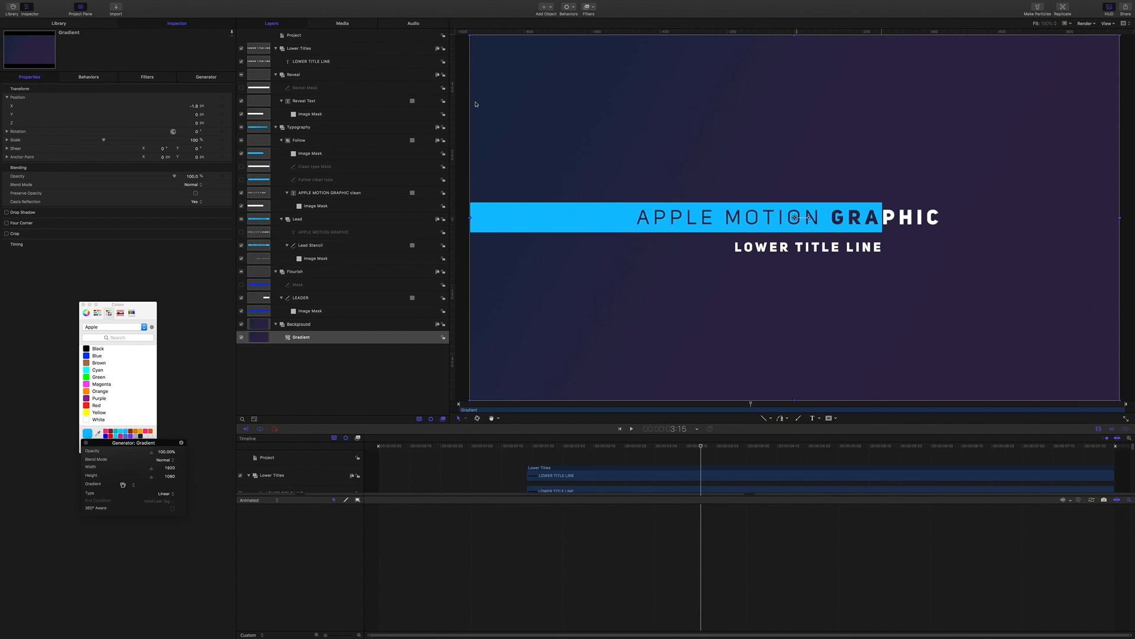
Show the guides and set the X position of LOWER TITLE LINE to -178 px at time 3:15
key("super+semicolon")
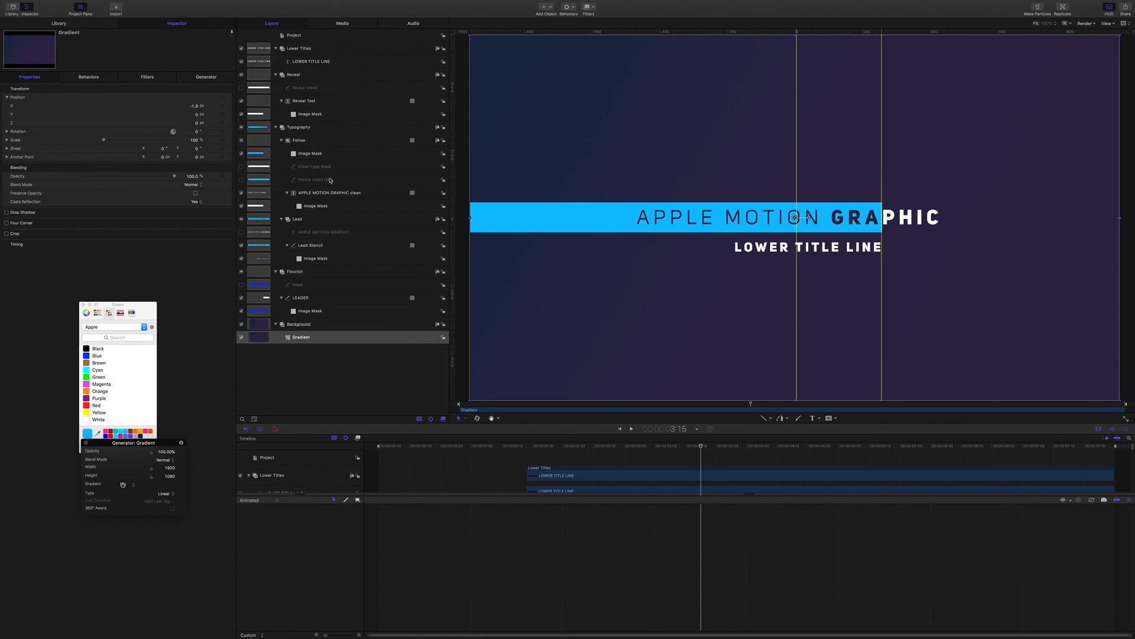
left_click(304, 62)
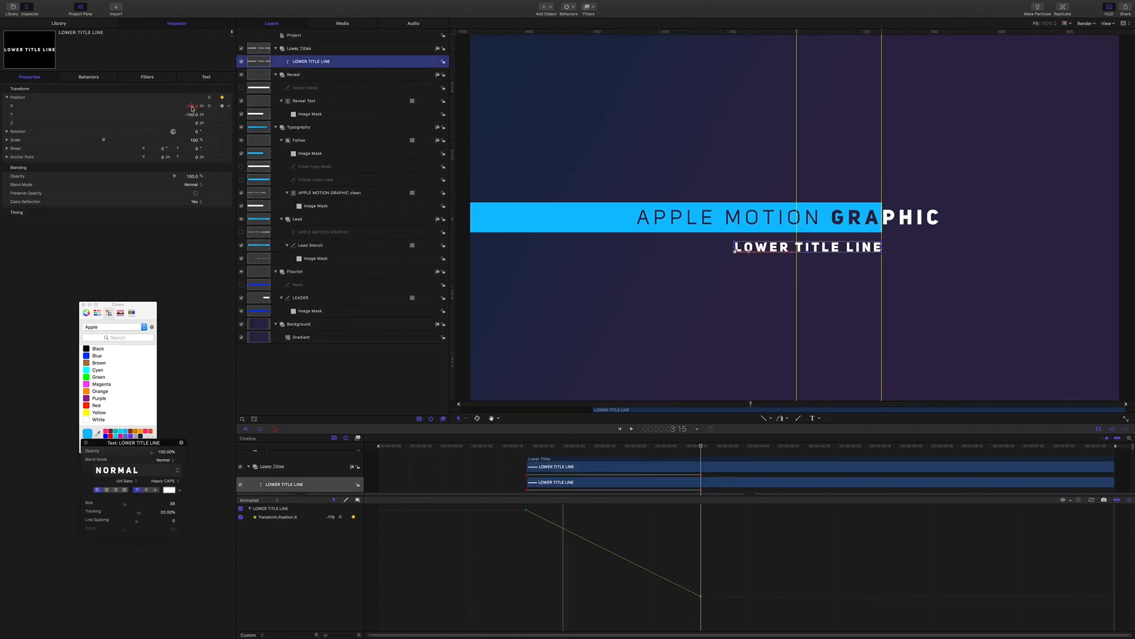
left_click(191, 108)
left_click_drag(193, 109, 194, 109)
left_click(532, 299)
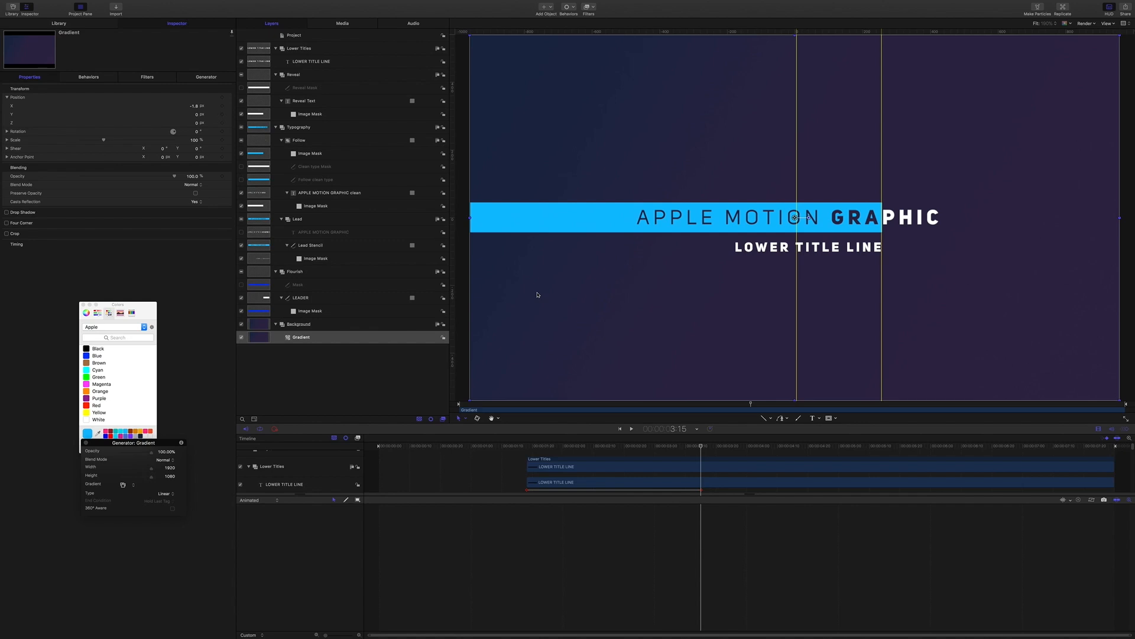
Add a Fade In/Fade Out behavior to LOWER TITLE LINE with a 40-frame fade in and a 0-frame fade out
left_click(312, 63)
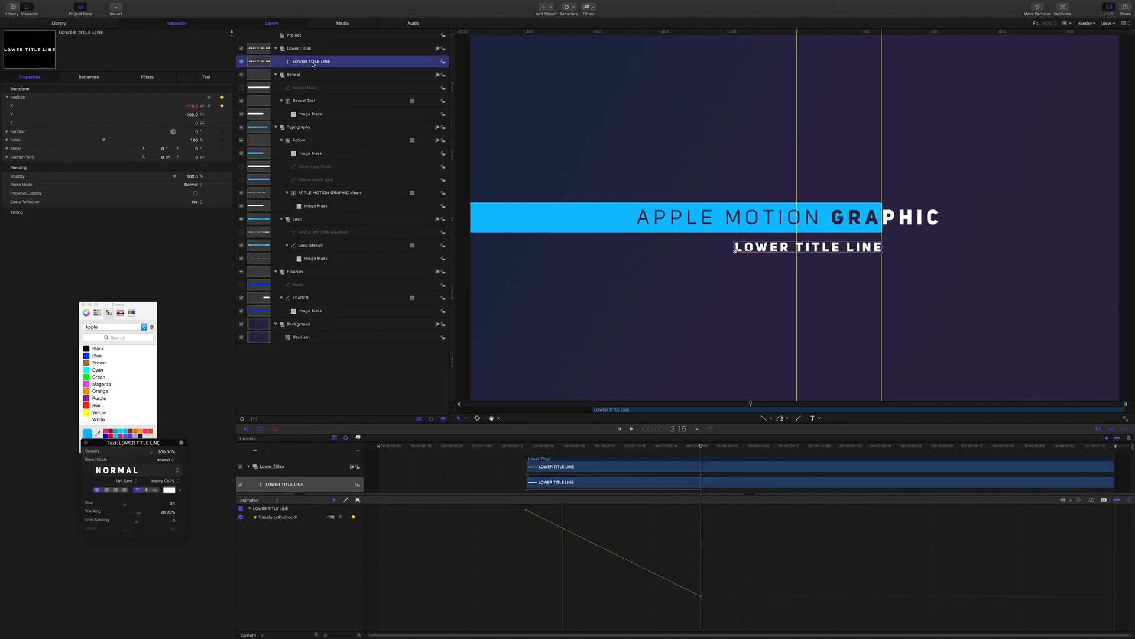
left_click(573, 8)
mouse_move(588, 23)
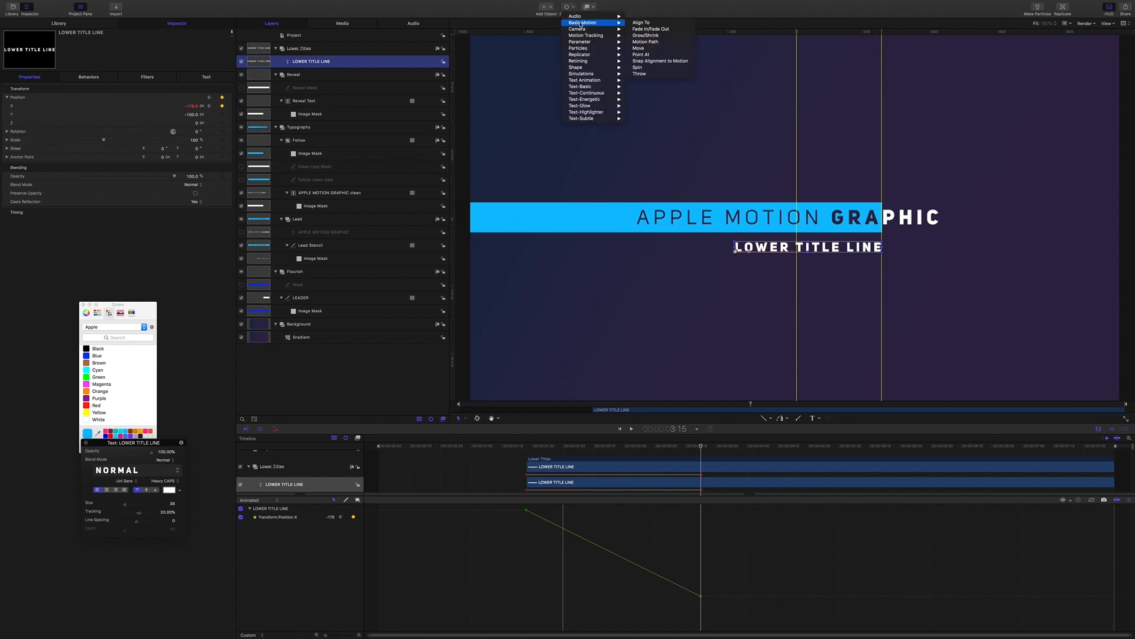
left_click(647, 29)
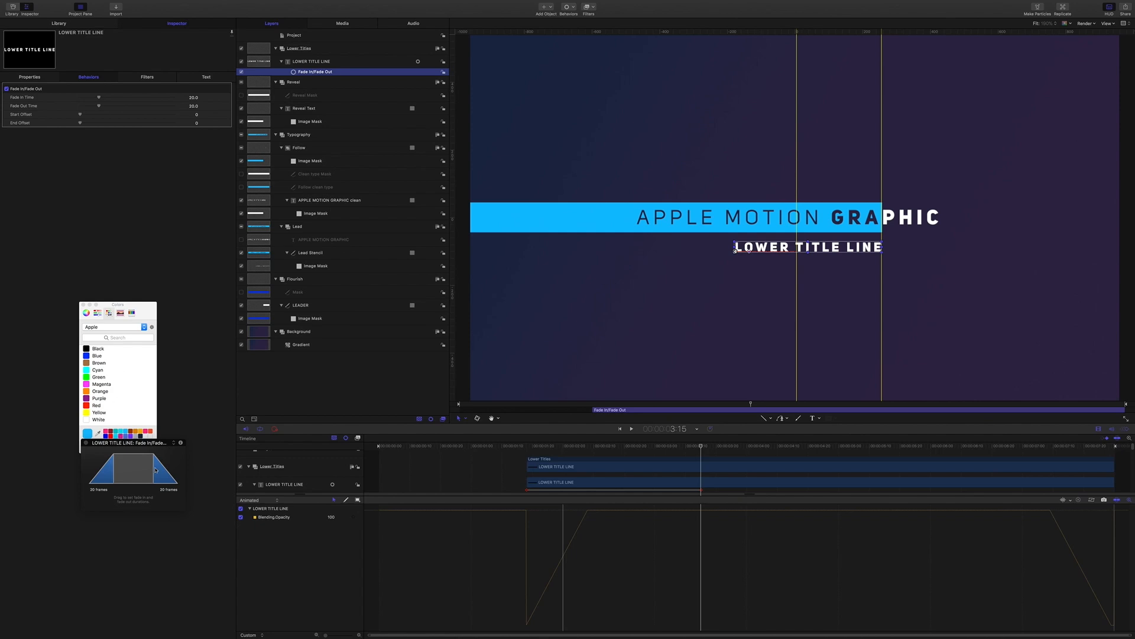
left_click_drag(155, 470, 185, 466)
left_click_drag(114, 472, 137, 473)
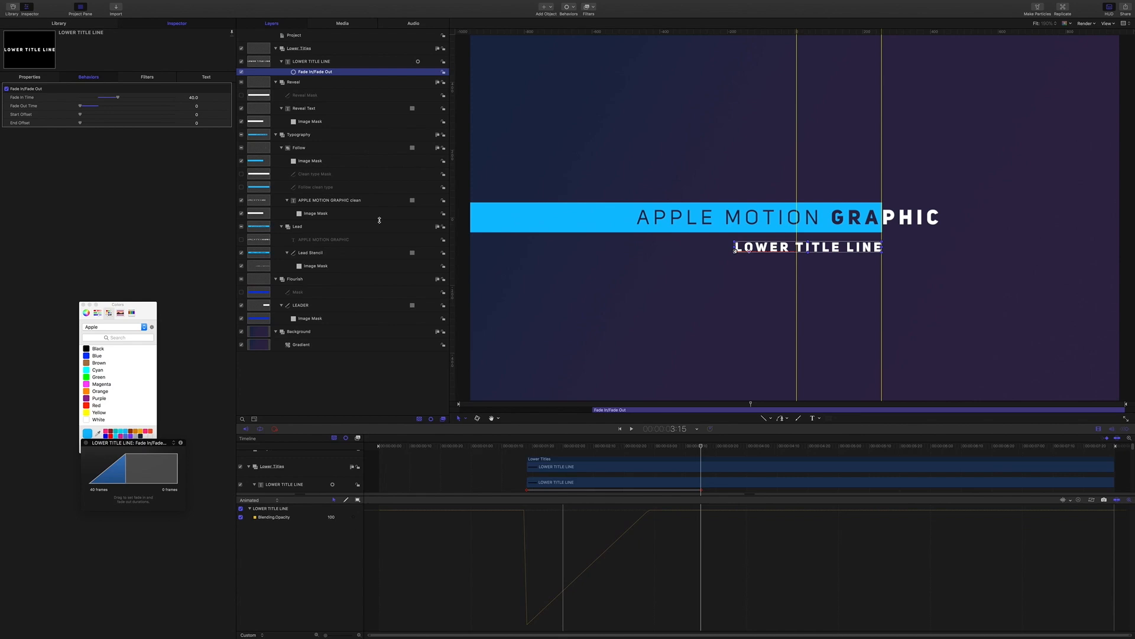
Clear the existing tangent handles between the two X position keyframes of LOWER TITLE LINE
left_click(318, 62)
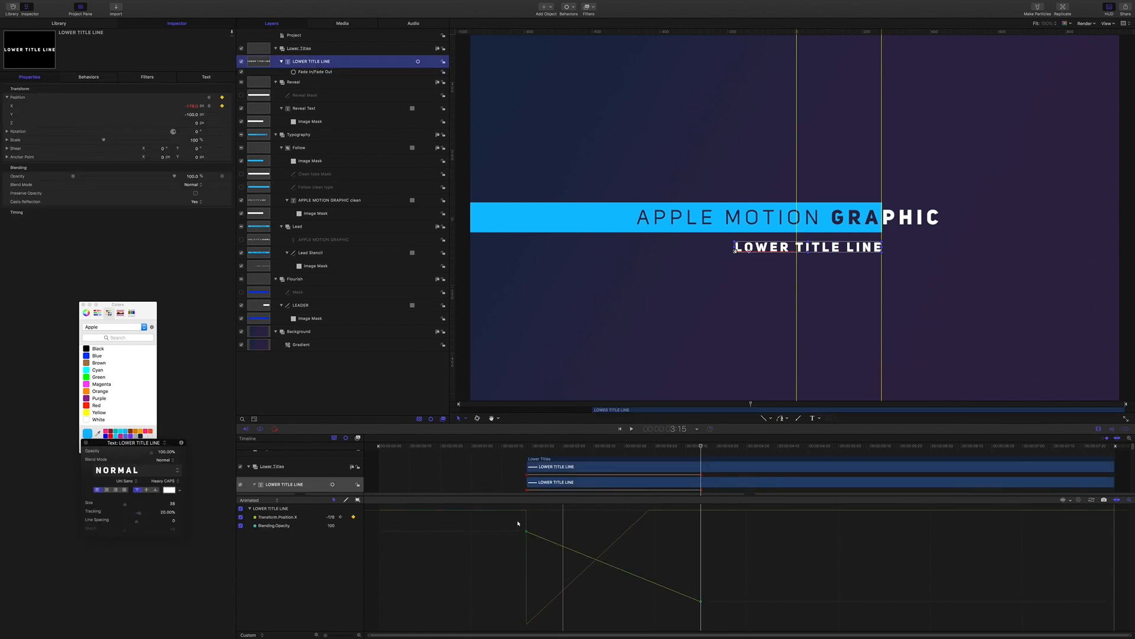
left_click_drag(518, 523, 702, 612)
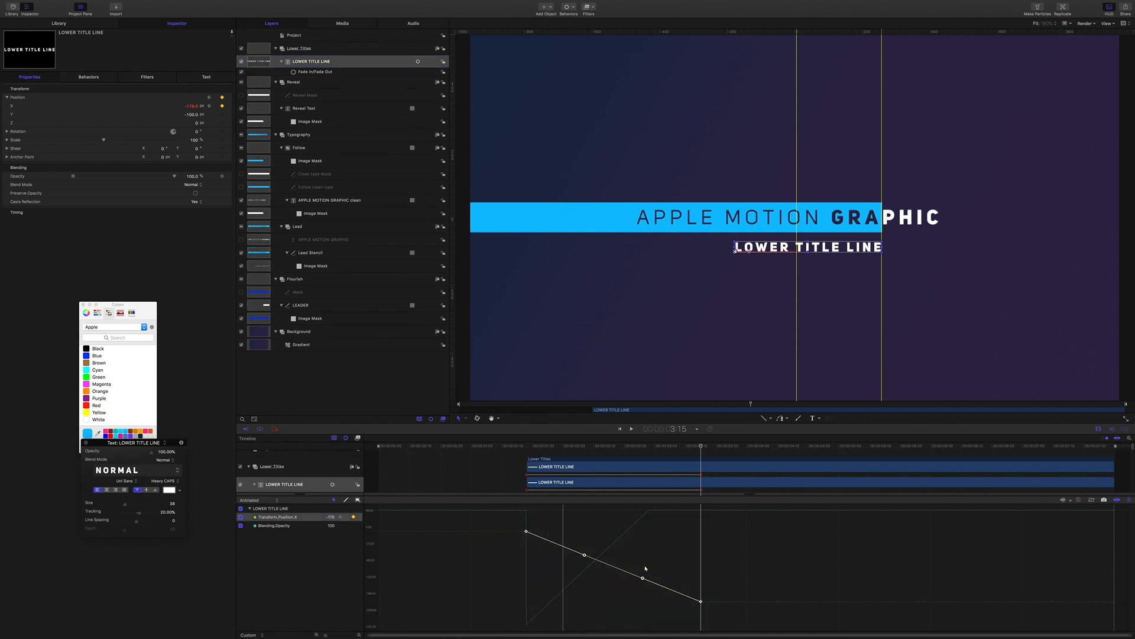
right_click(585, 556)
left_click(600, 560)
left_click(684, 611)
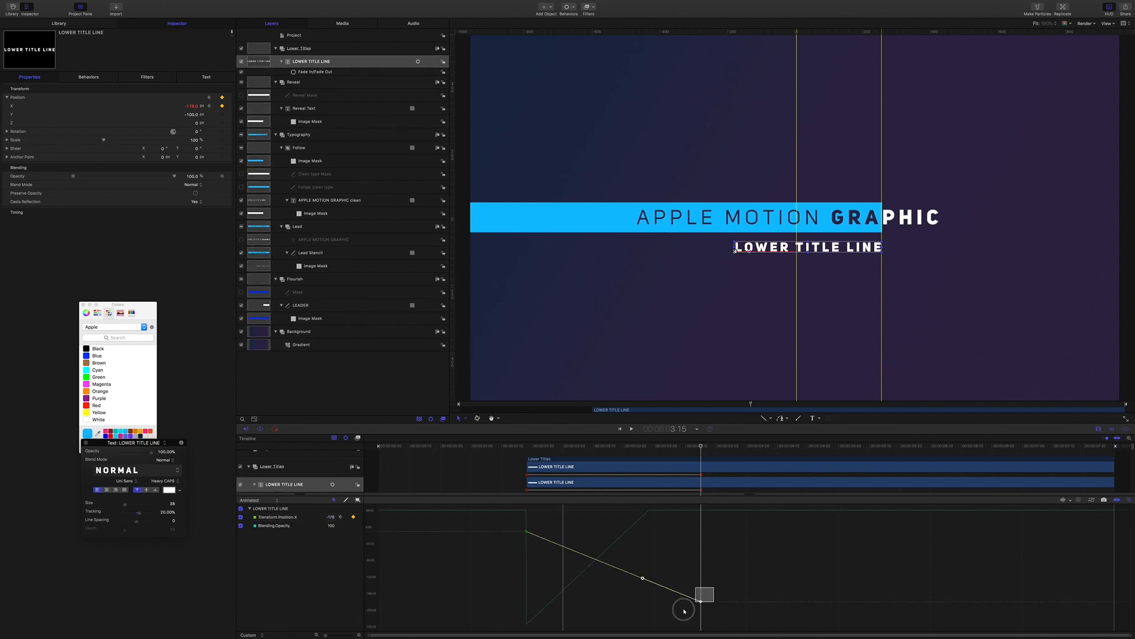
right_click(642, 578)
left_click(657, 580)
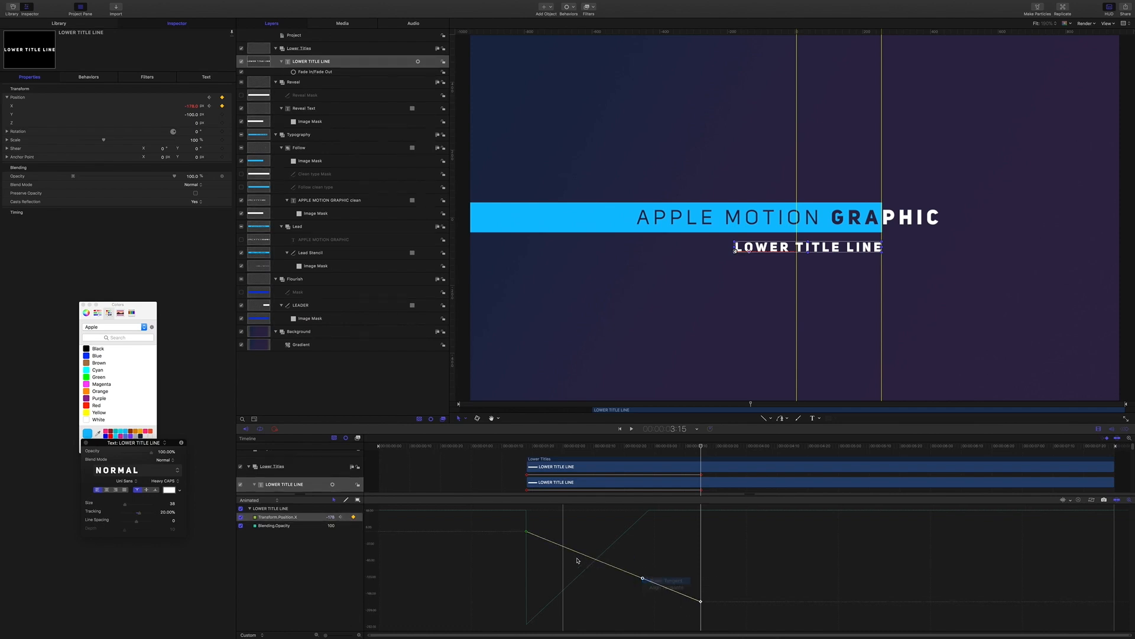
Shape the X position curve of LOWER TITLE LINE with a steep downward tangent at the first keyframe and a flat tangent at the last
left_click(527, 531)
left_click_drag(527, 531, 515, 599)
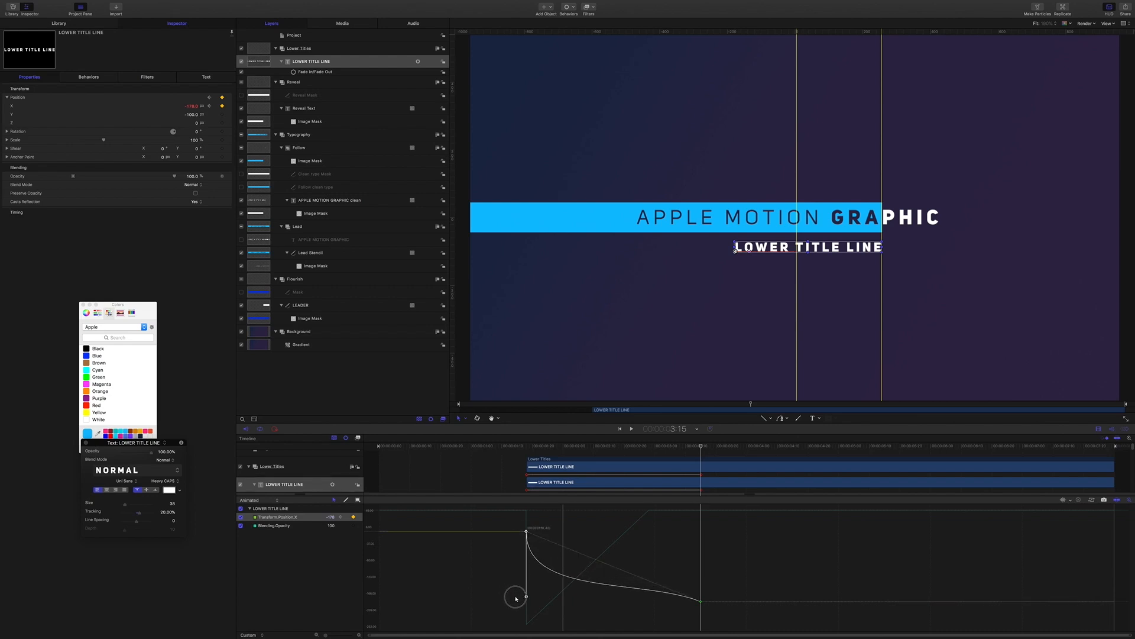
mouse_move(711, 592)
left_mouse_down()
mouse_move(660, 614)
mouse_move(654, 596)
mouse_move(680, 603)
left_mouse_up()
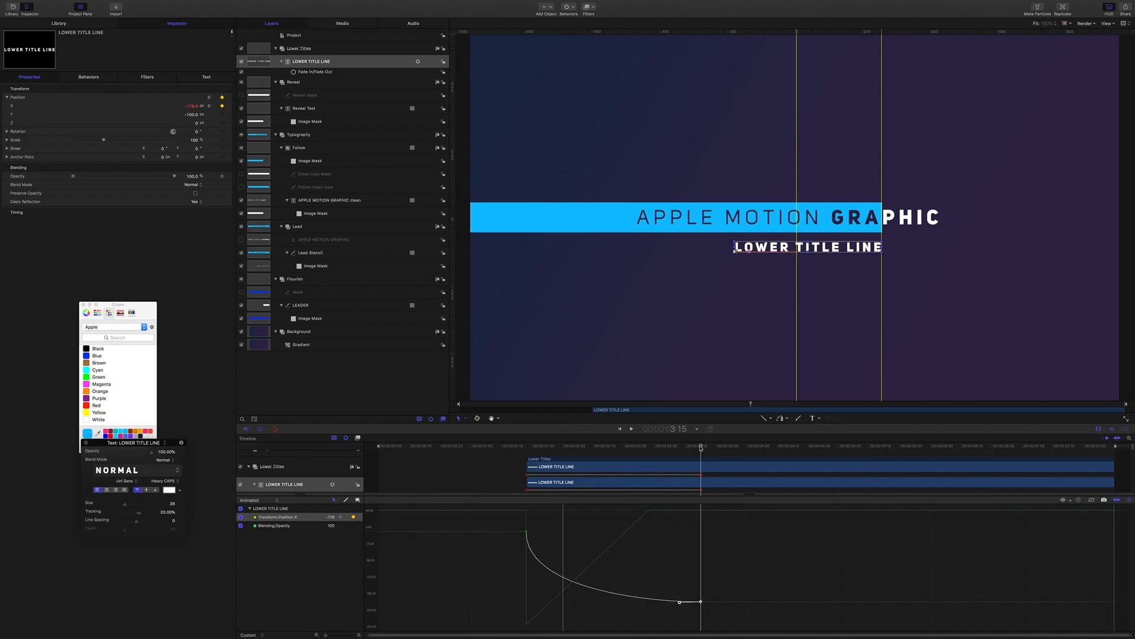
Play back the LOWER TITLE LINE slide and extend the first X position keyframe's tangent slightly downward
left_click_drag(660, 450, 512, 453)
key("space")
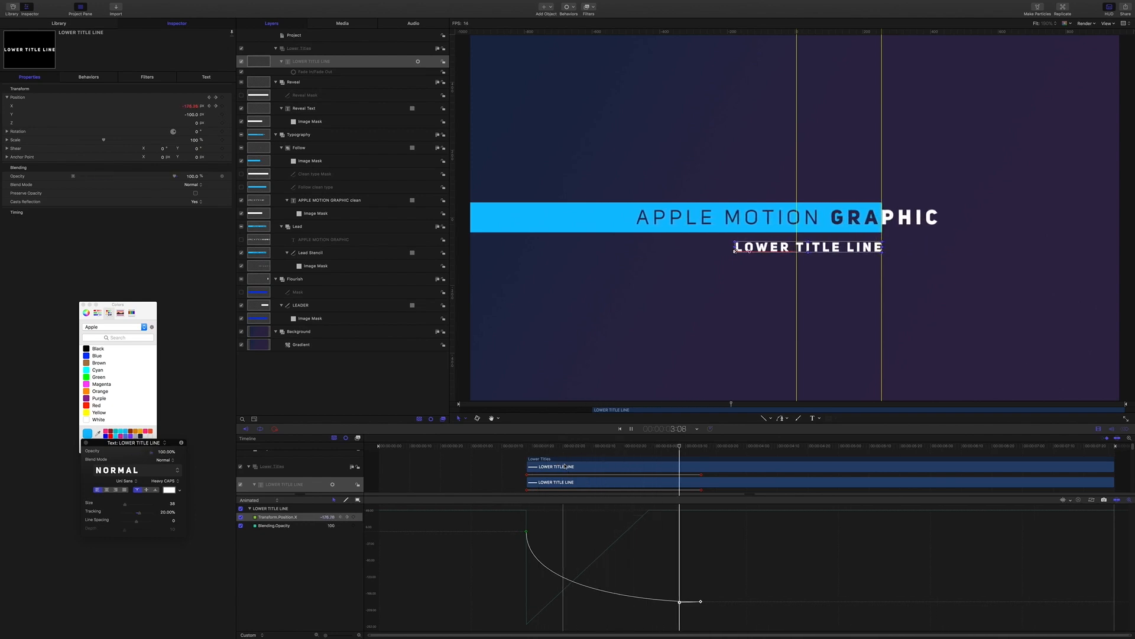
key("space")
left_click(525, 527)
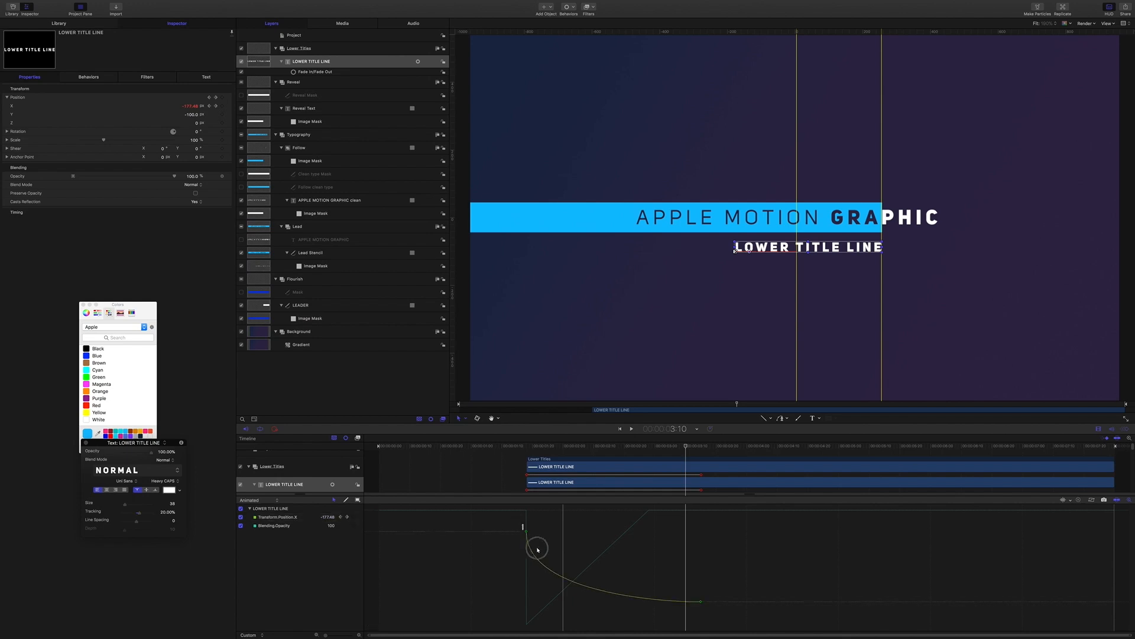
left_click_drag(527, 599, 526, 600)
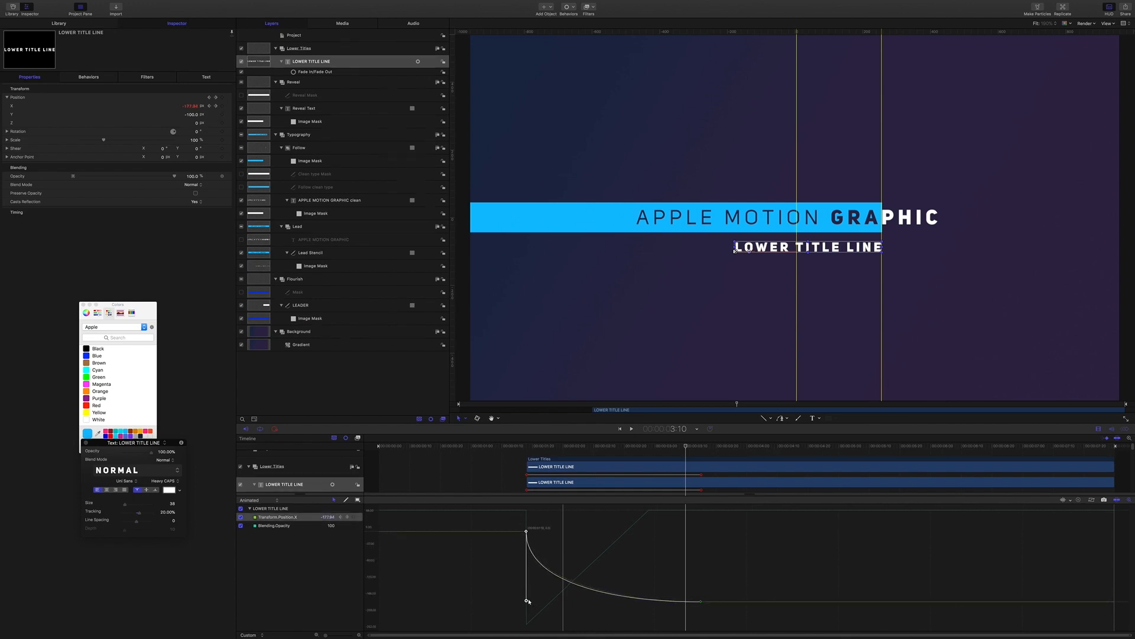
left_click_drag(656, 447, 524, 446)
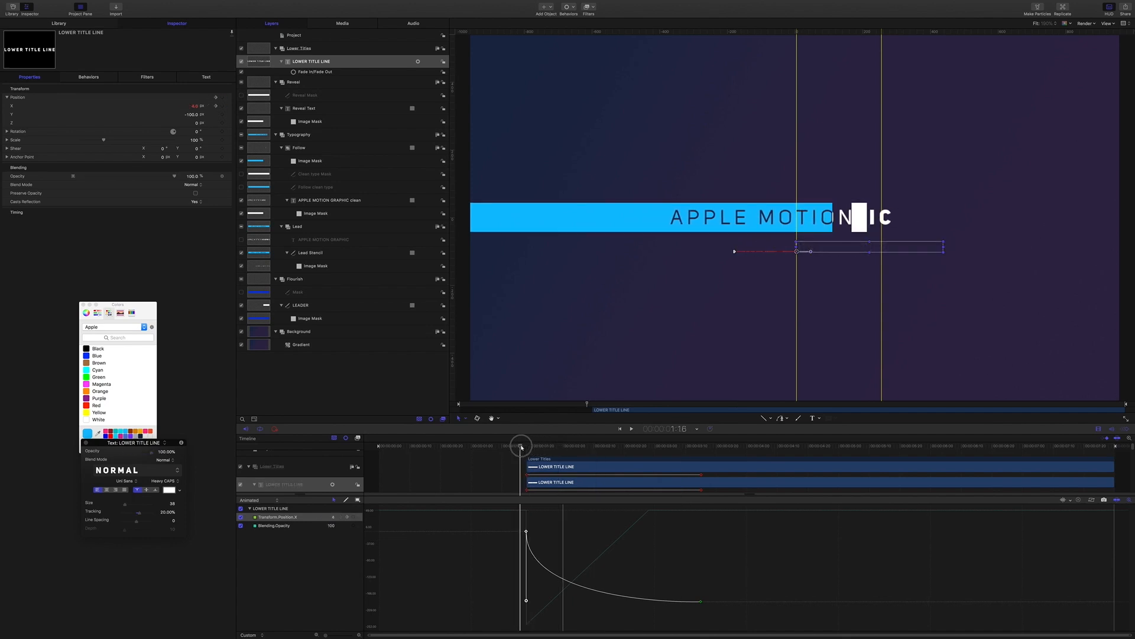
key("space")
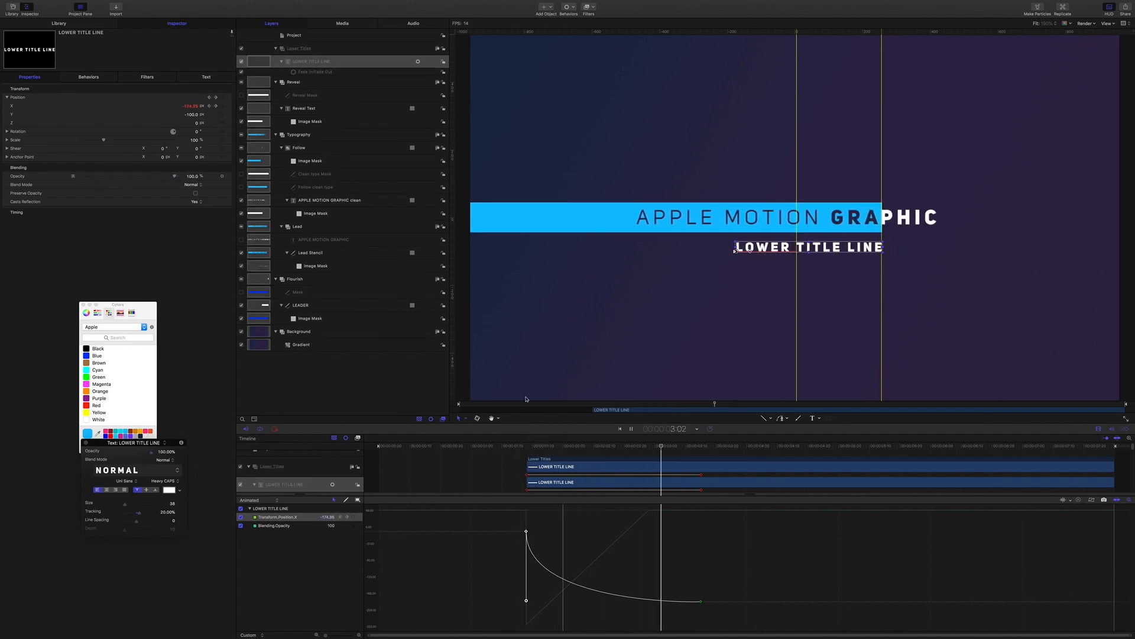
key("space")
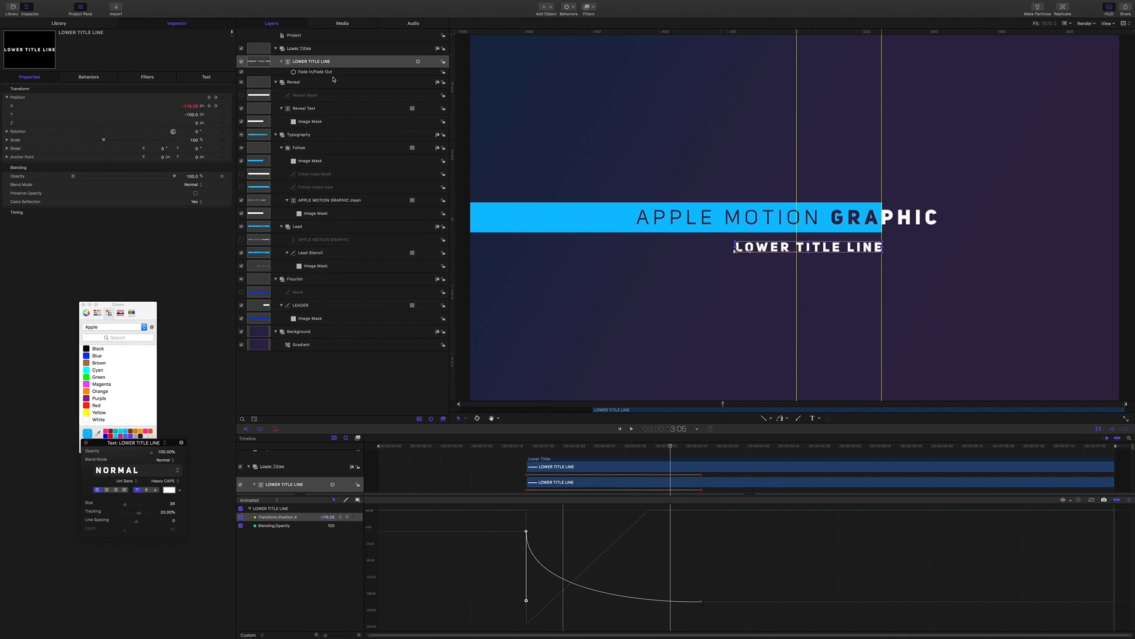
Duplicate LOWER TITLE LINE and move the copy beneath the original in the Lower Titles group
key("super+d")
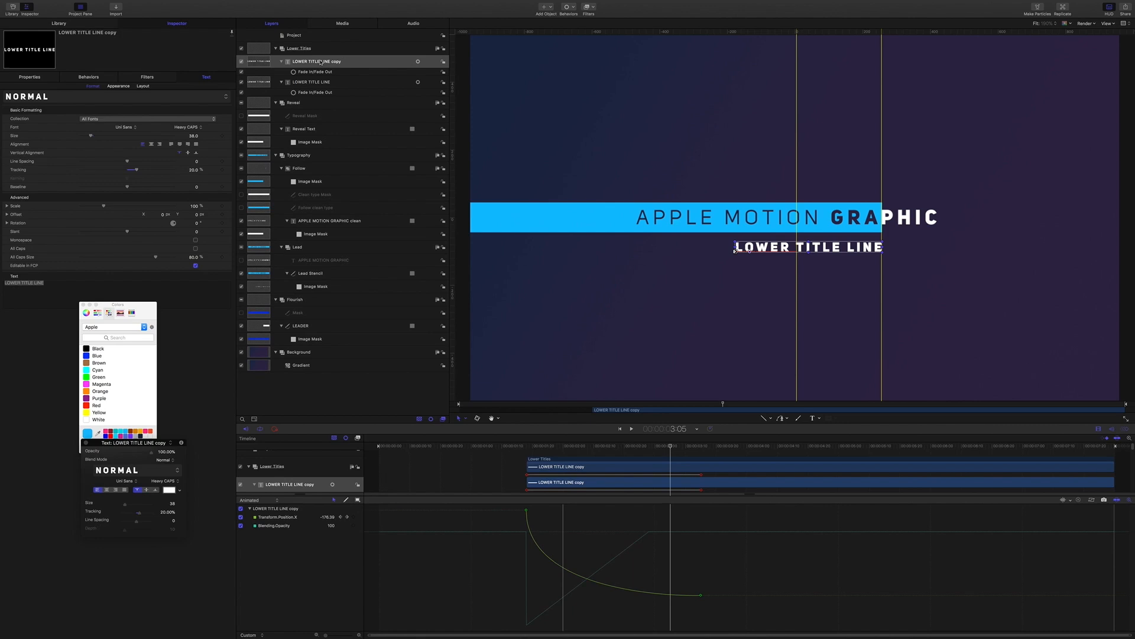
key("super+bracketleft")
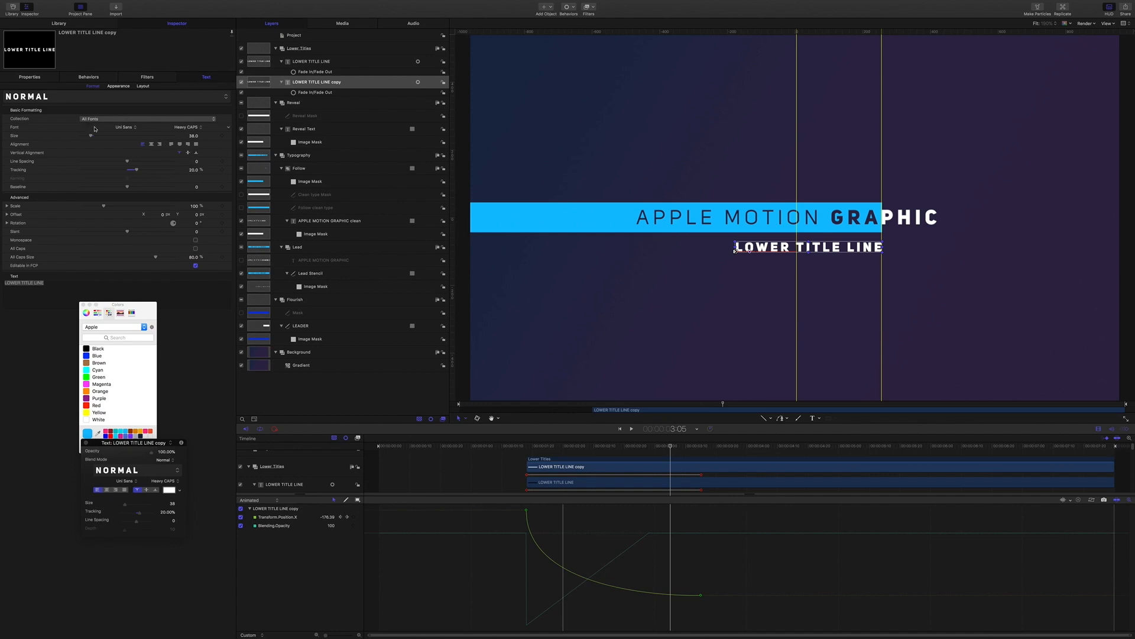
Set the duplicated title's typeface to Regular and shorten its text to LOWER TITLE
left_click(199, 128)
left_click(184, 119)
left_click(52, 285)
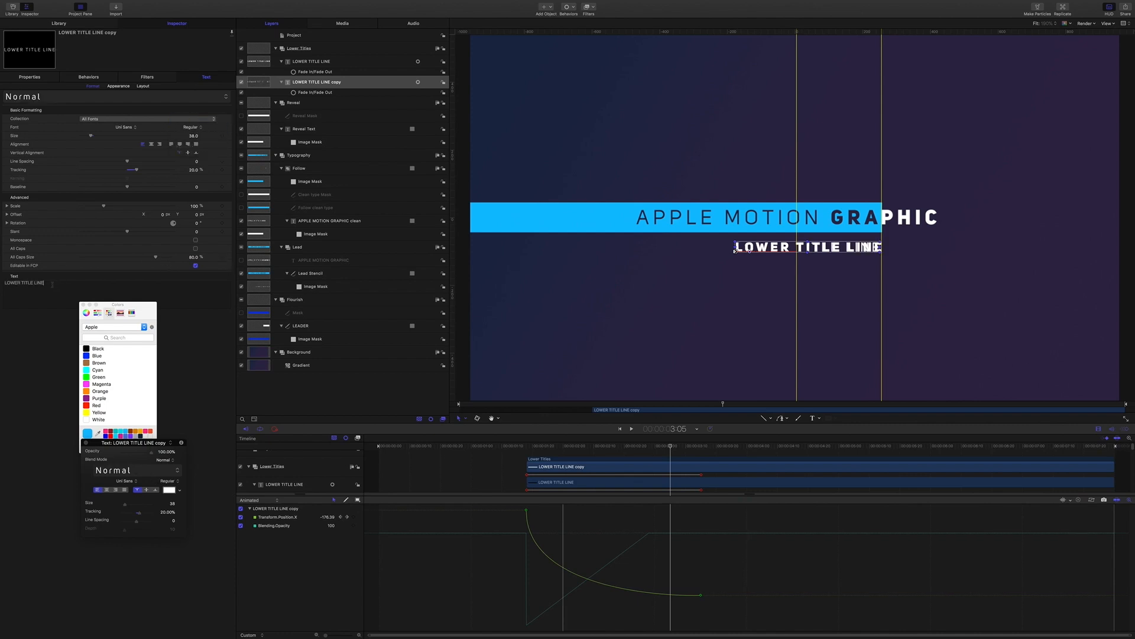
left_click_drag(35, 283, 61, 284)
key("BackSpace")
left_click(319, 82)
left_click(309, 62)
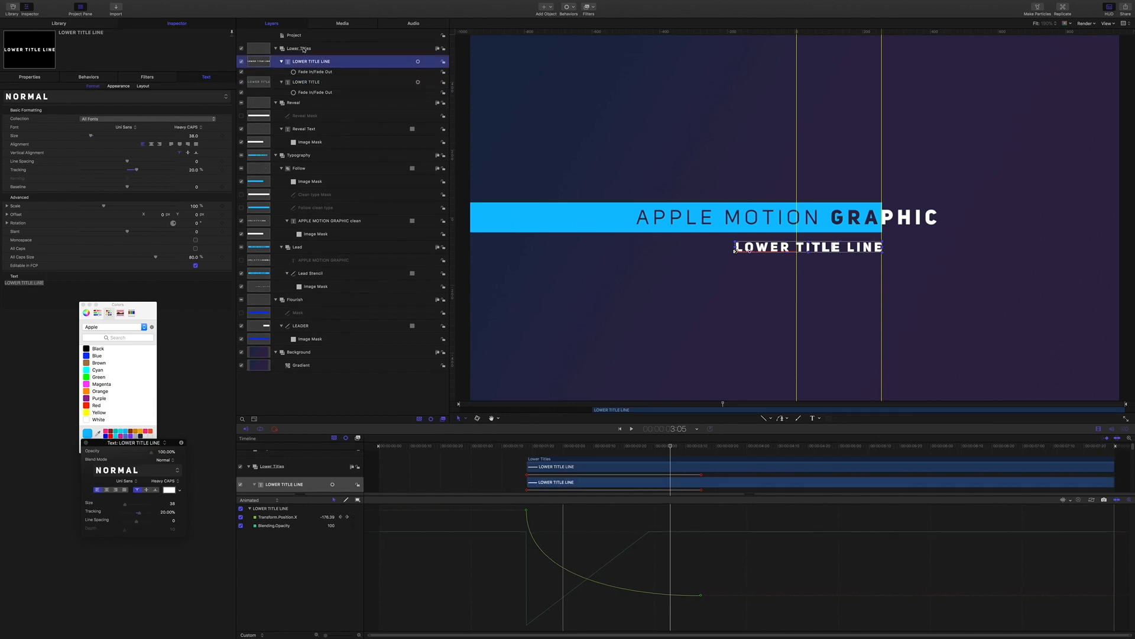
left_click(304, 49)
Set the Y position of the LOWER TITLE text to -155 px
left_click(308, 81)
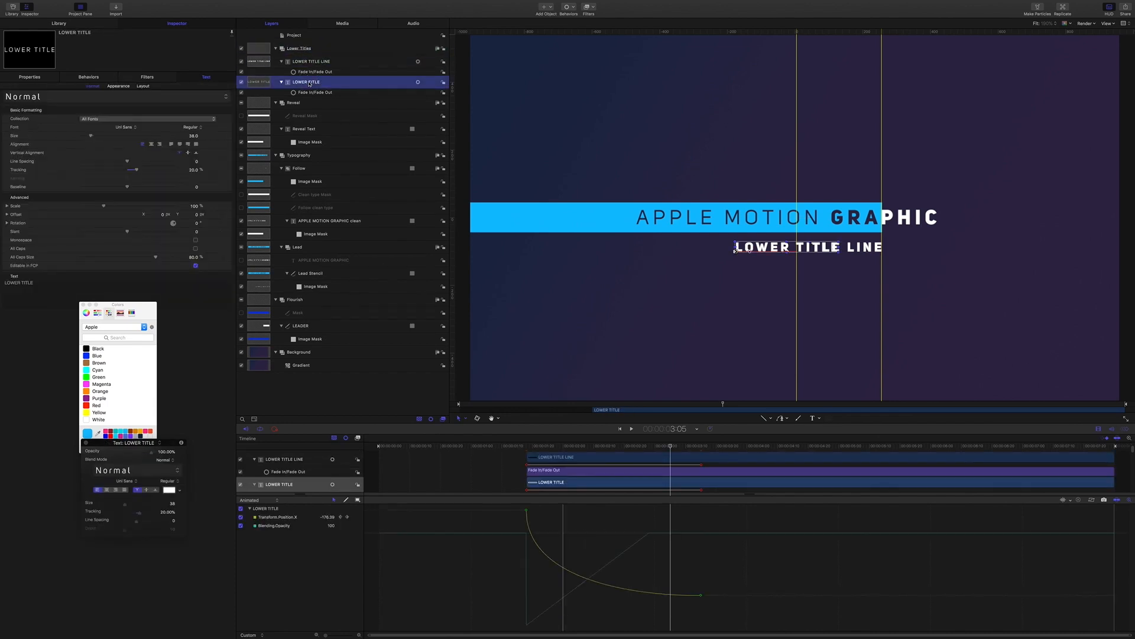
left_click(29, 77)
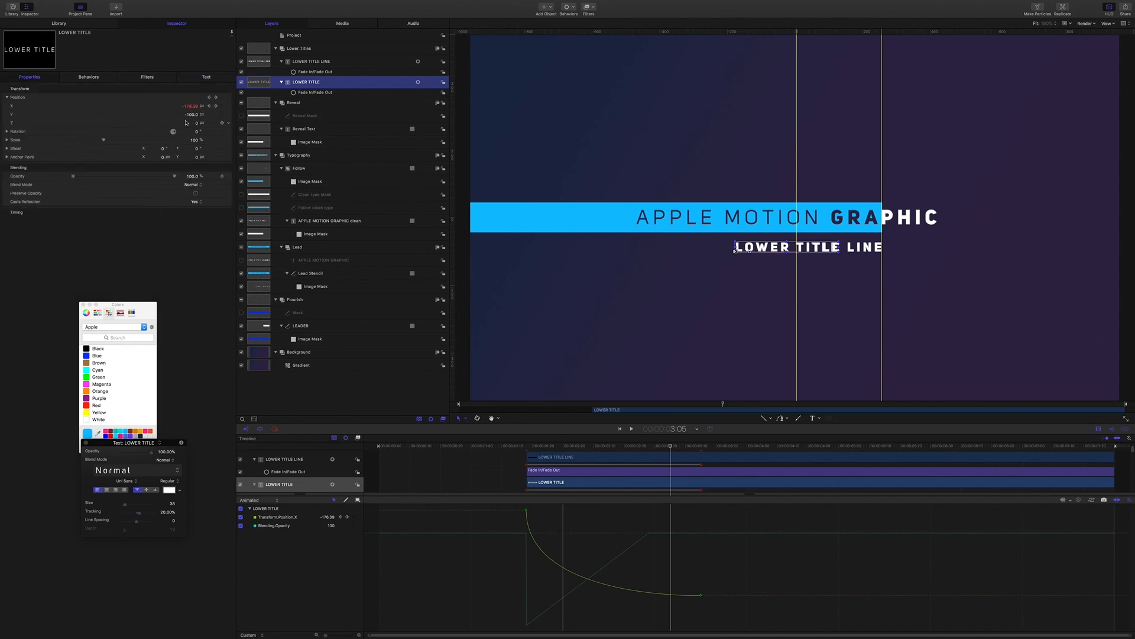
left_click(191, 116)
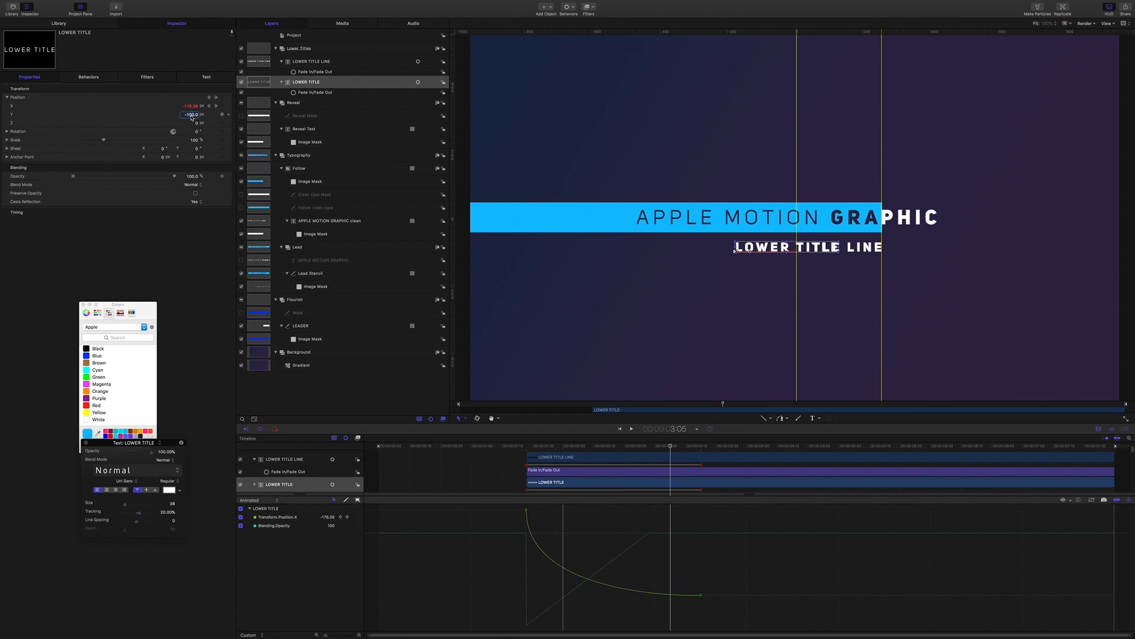
type("-155")
key("Return")
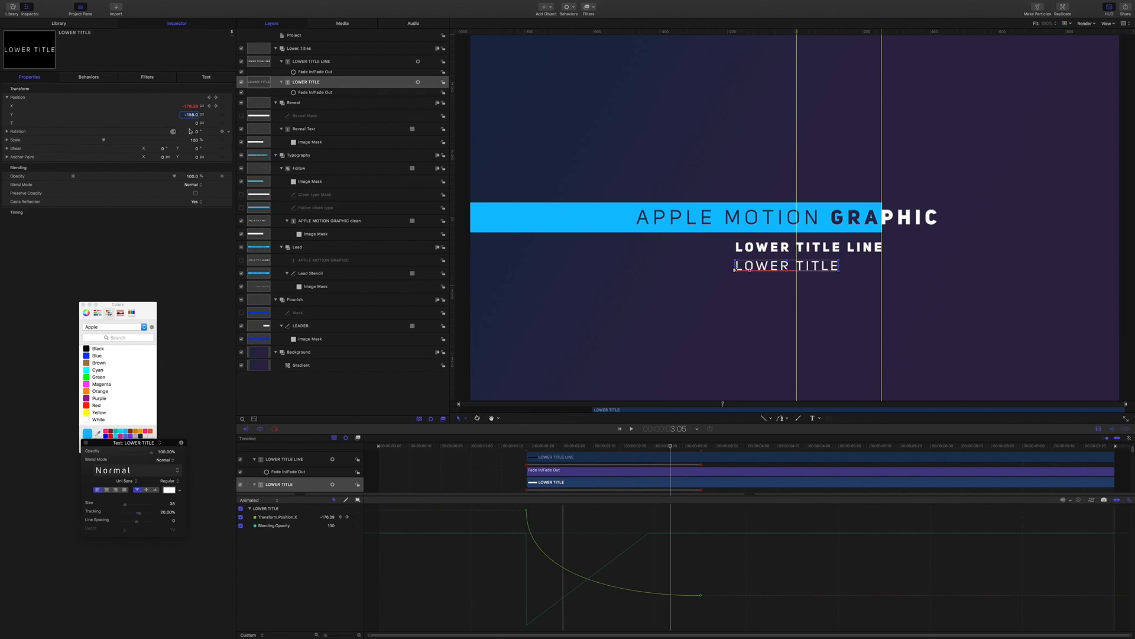
Set the LOWER TITLE text's tracking to 40% and its size to 36
left_click(207, 77)
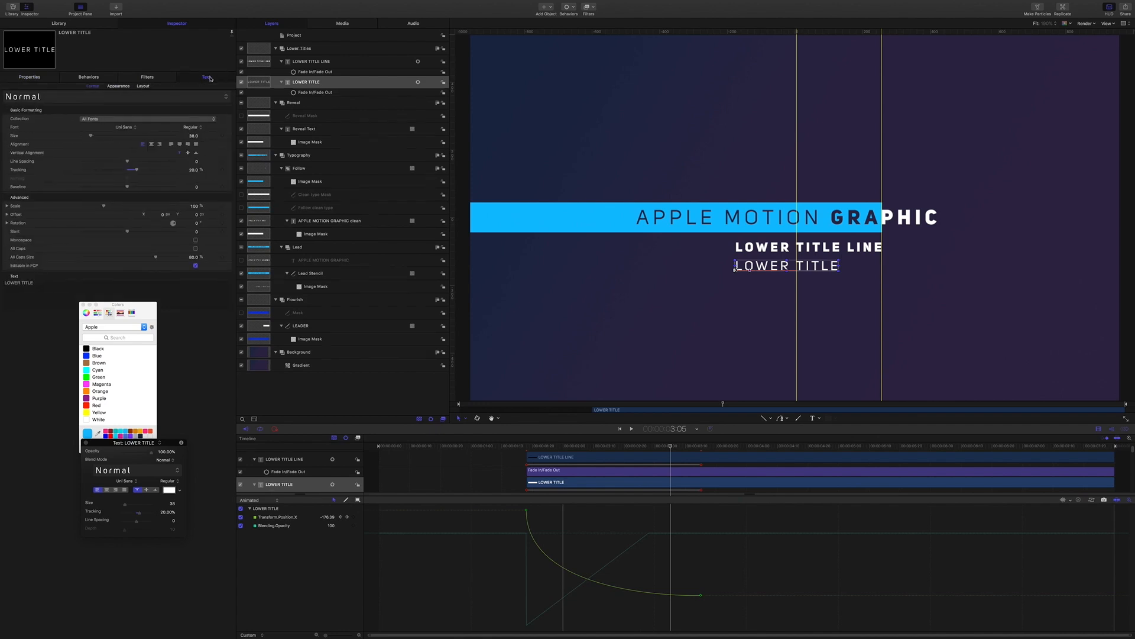
left_click_drag(192, 172, 238, 172)
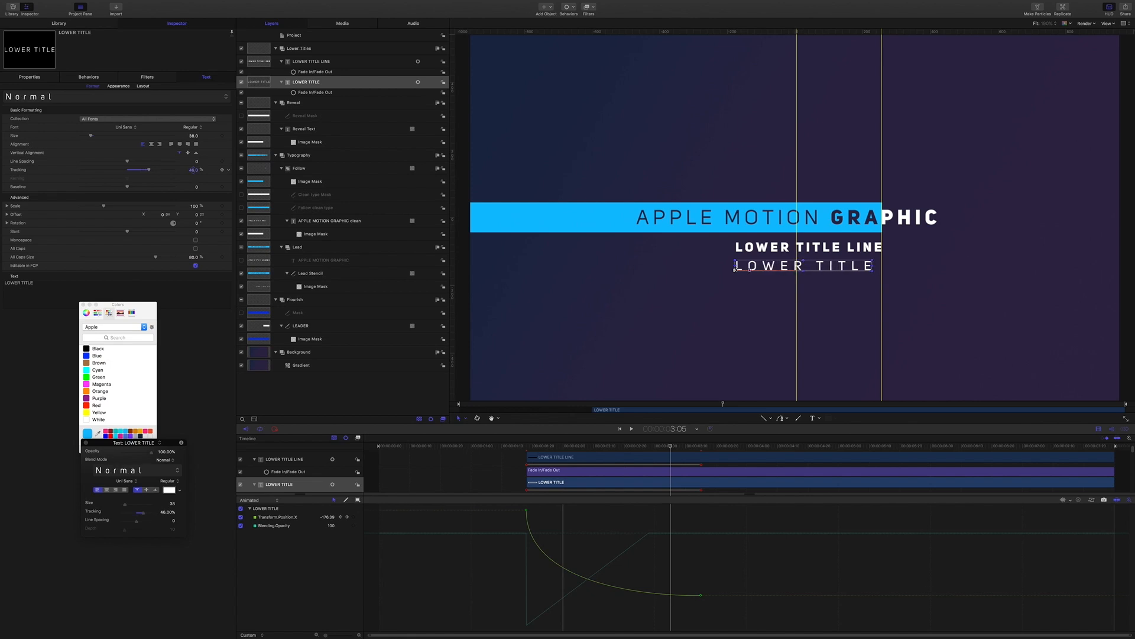
double_click(192, 170)
type("40")
key("Return")
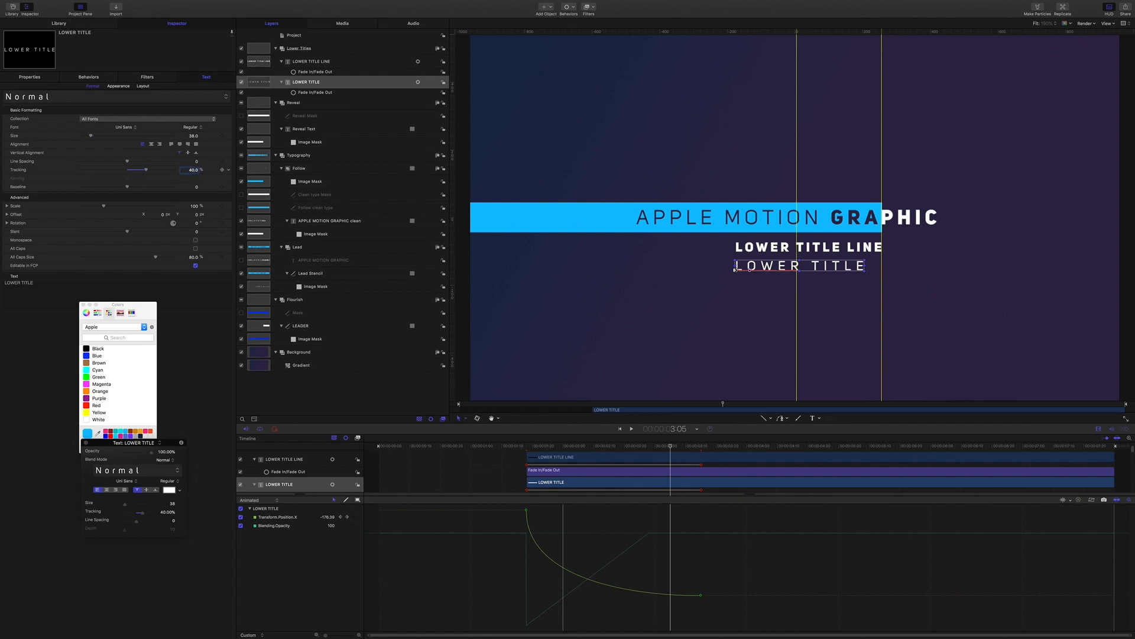
left_click(192, 136)
type("36")
key("Return")
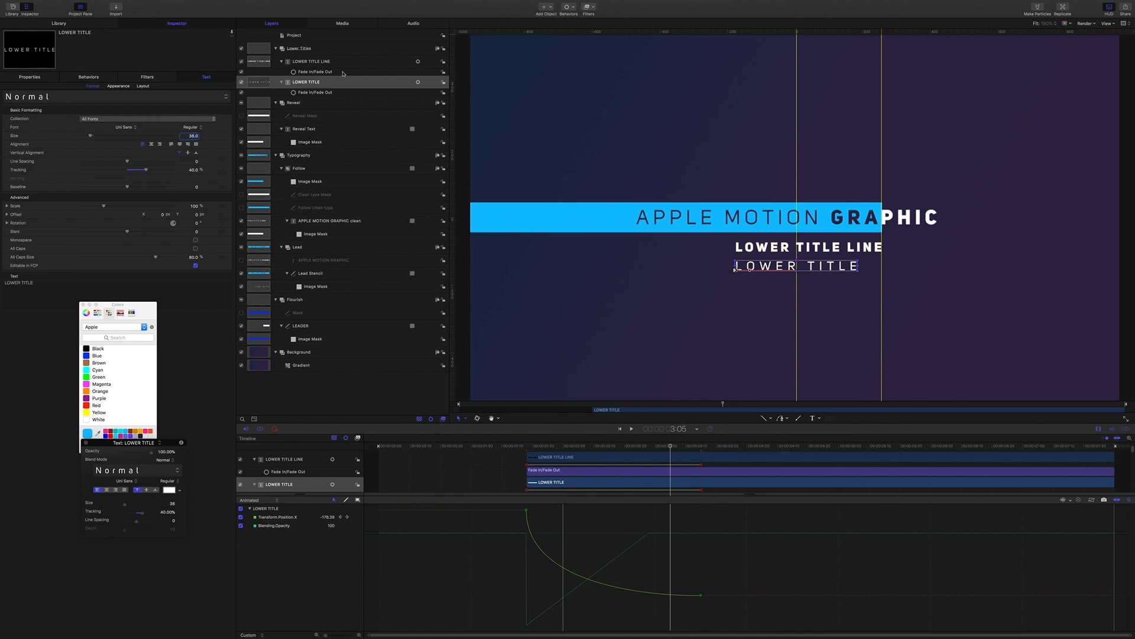
Move the playhead to time 1:18 and display the transform properties of LOWER TITLE
left_click(675, 430)
type("1:18")
key("Return")
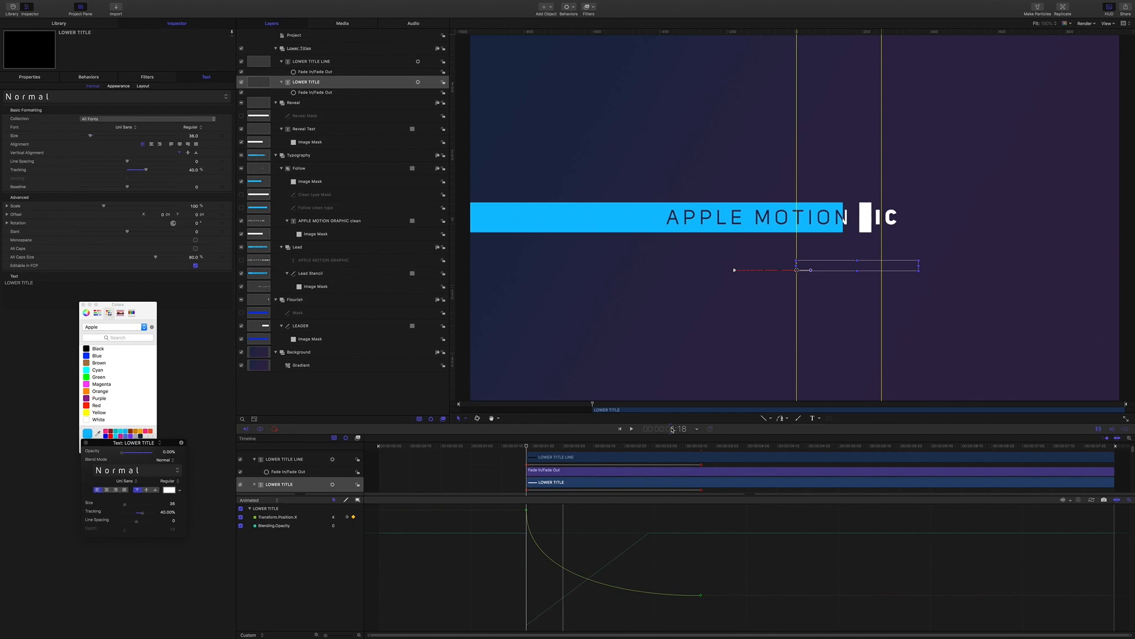
left_click(33, 78)
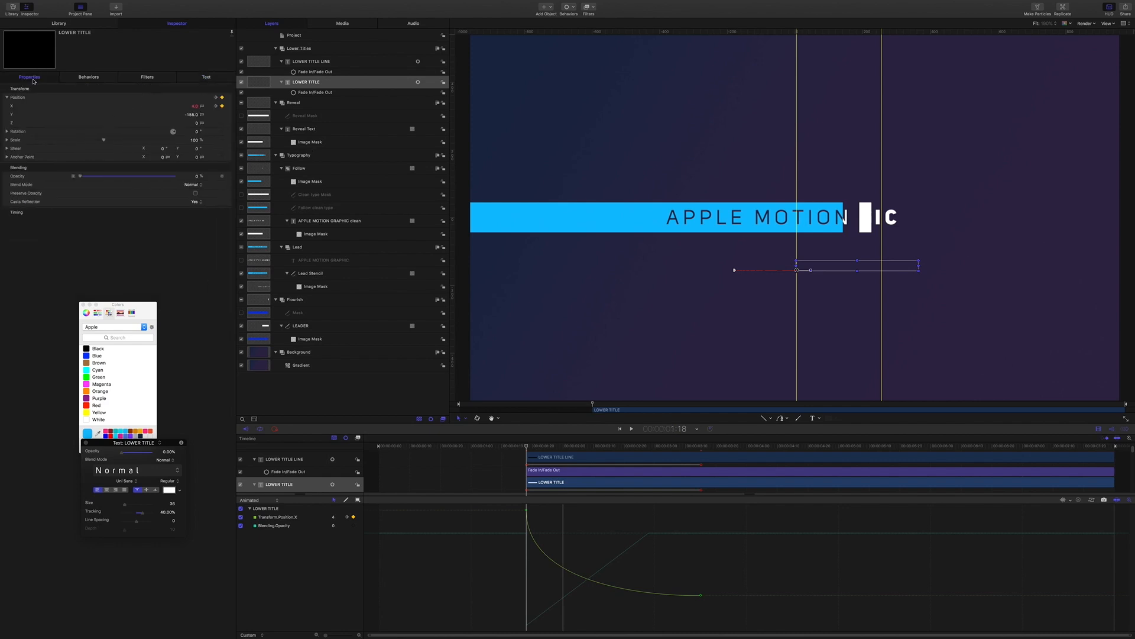
left_click(194, 106)
key("BackSpace")
key("Return")
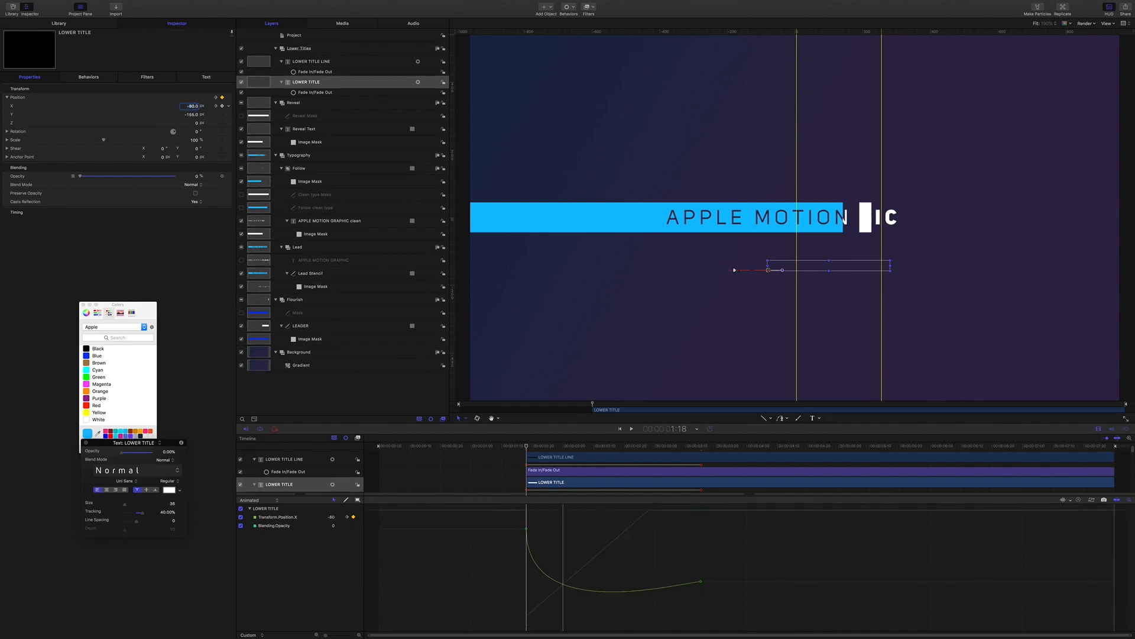
Keyframe the X position of LOWER TITLE at 300 px at time 1:18
left_click(222, 106)
left_click(189, 106)
key("BackSpace")
type("300")
key("Return")
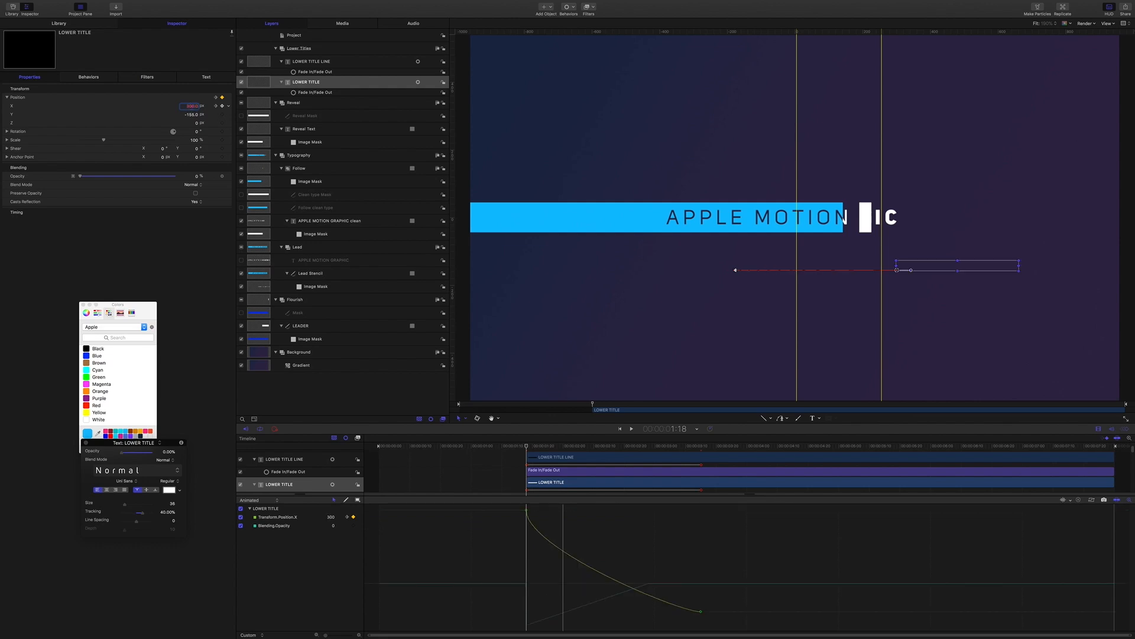
Keyframe LOWER TITLE's X position at time 3:15 to about -103 px, aligning its right edge with LOWER TITLE LINE
left_click(680, 428)
type("3:15")
key("Return")
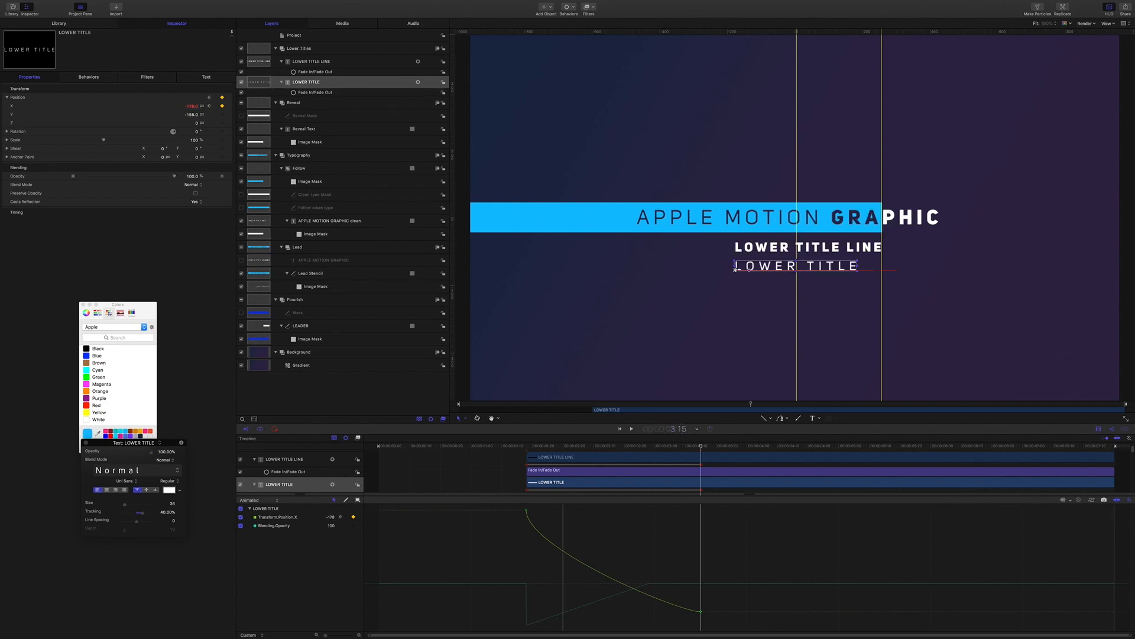
left_click(191, 107)
type("-")
key("Return")
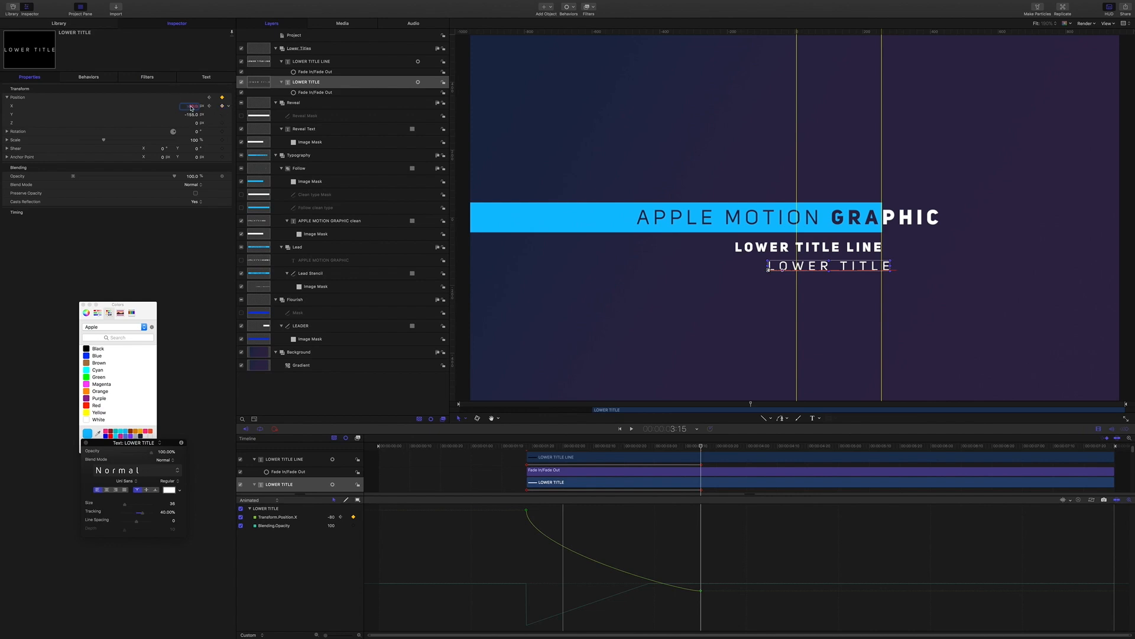
left_click_drag(190, 105, 174, 106)
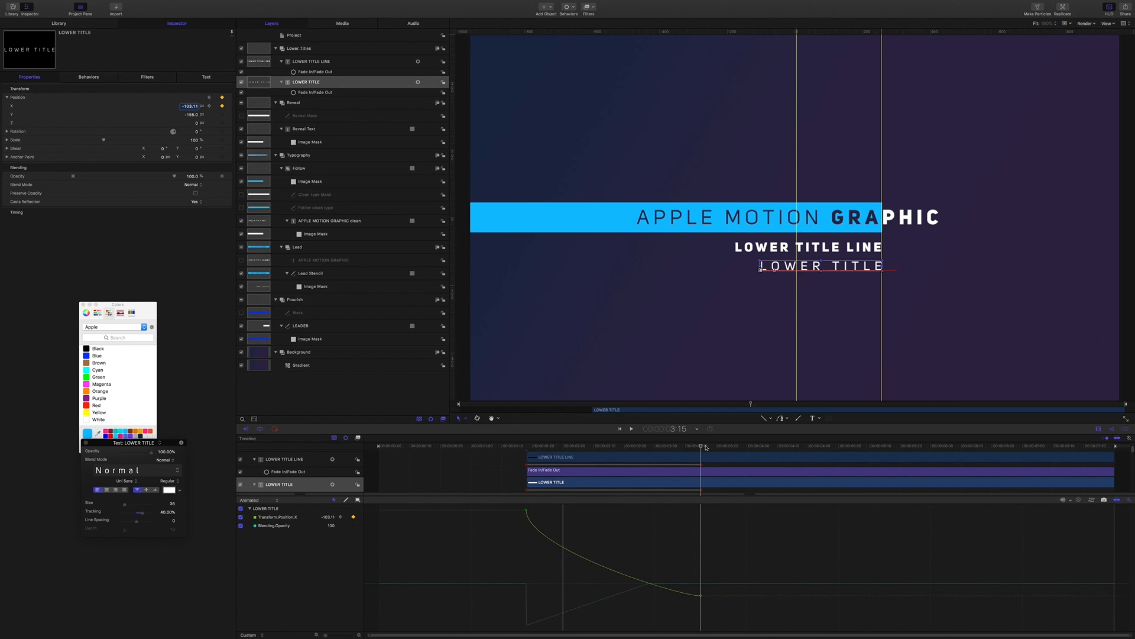
Play the title animation from the start of the project to check both lower title lines
left_click_drag(702, 447, 442, 421)
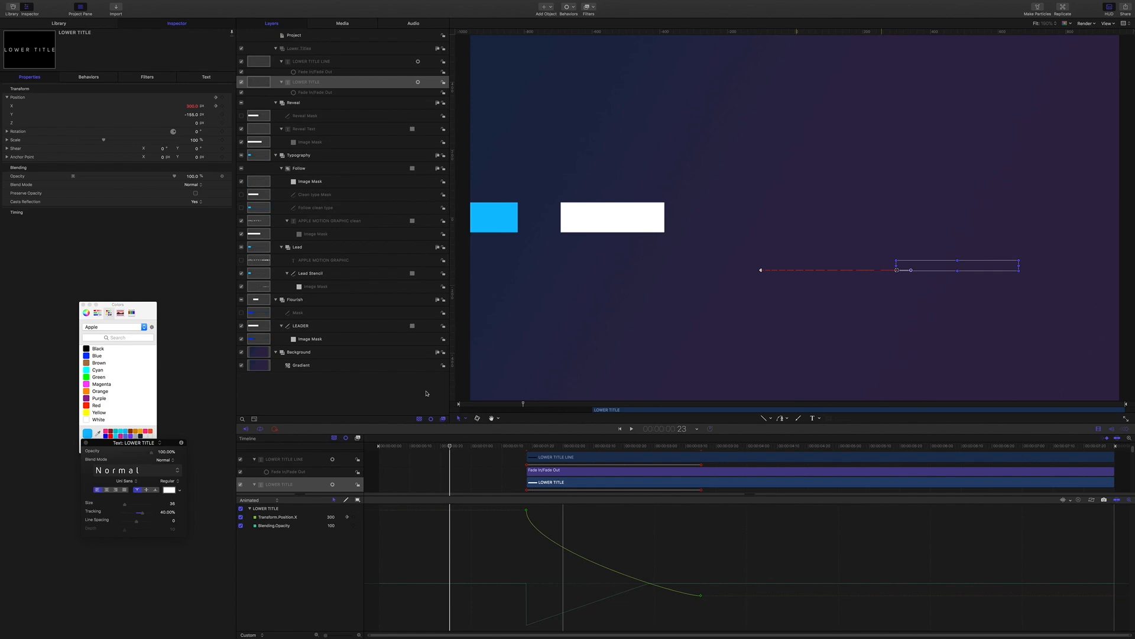
key("Home")
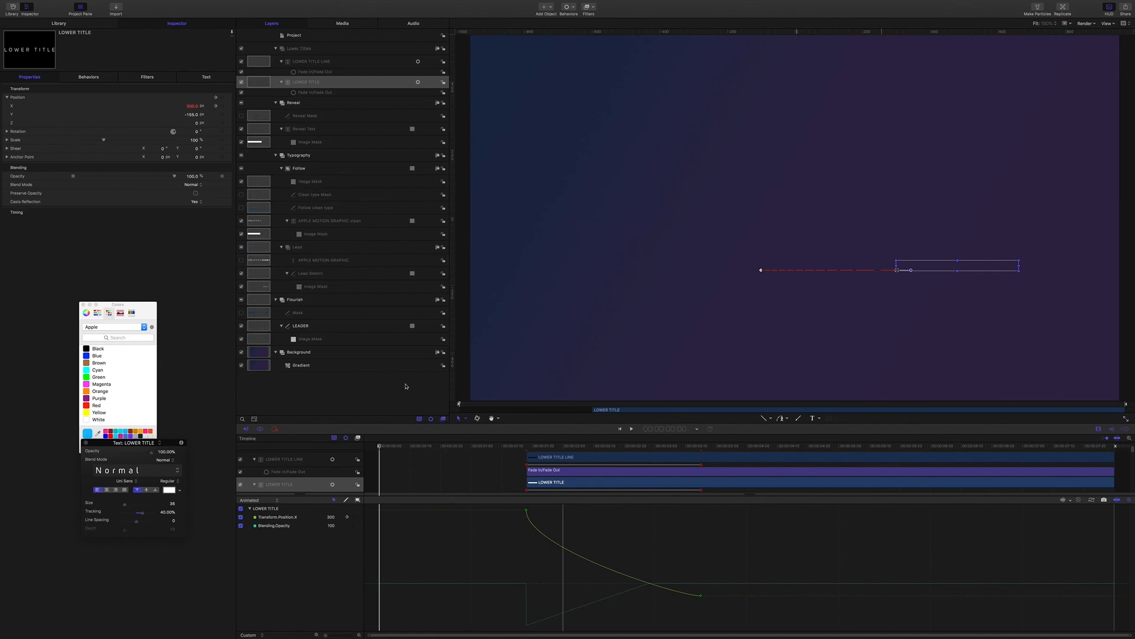
left_click(406, 386)
key("space")
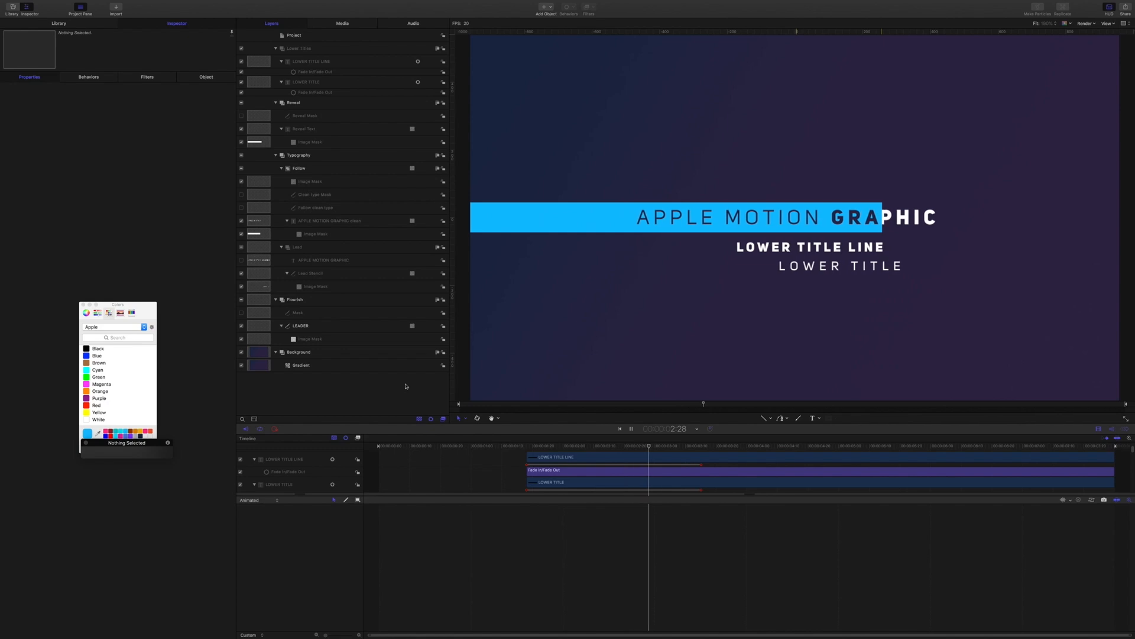
key("space")
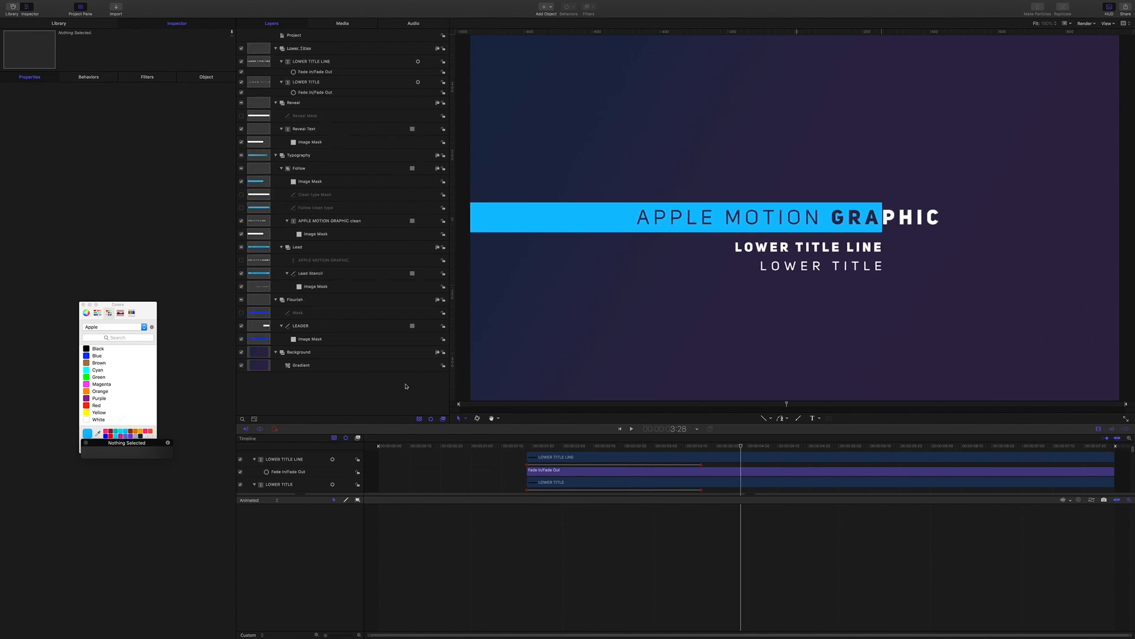
Steepen the start of LOWER TITLE's X position curve by extending the first keyframe's handle downward, and preview the slide-in
left_click(303, 84)
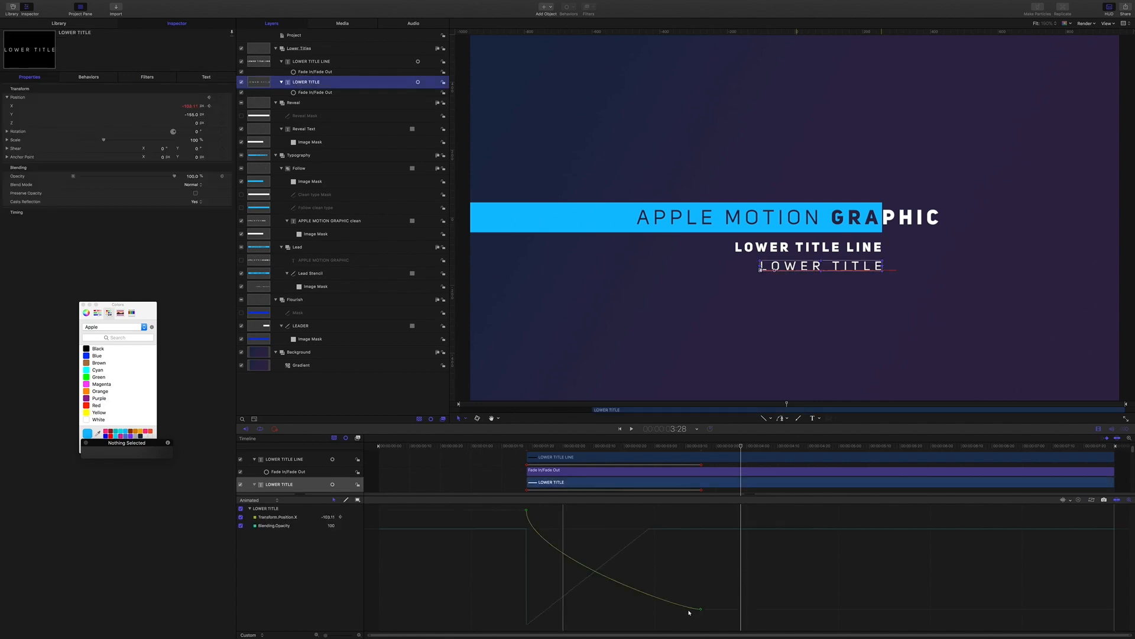
left_click(525, 510)
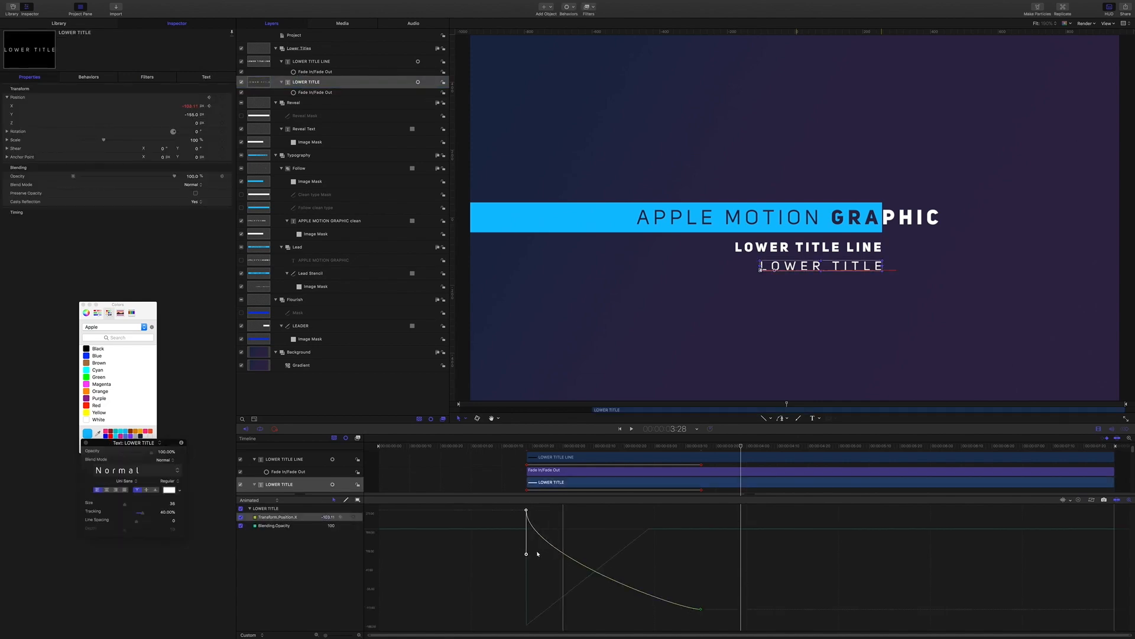
left_click_drag(526, 555, 528, 614)
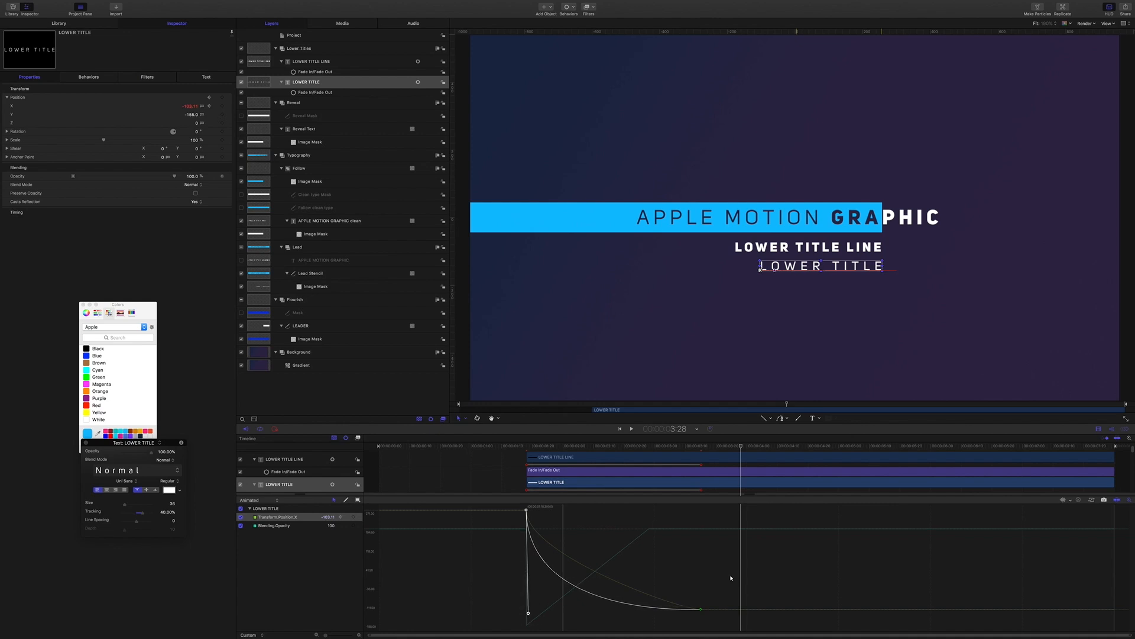
left_click_drag(741, 448, 520, 442)
key("space")
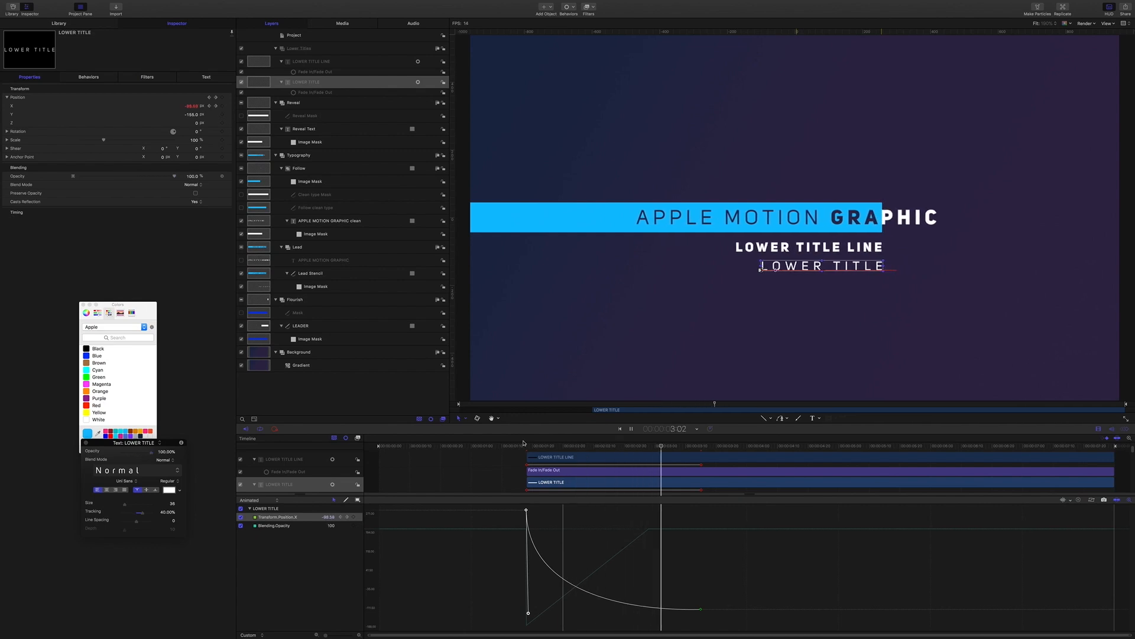
key("space")
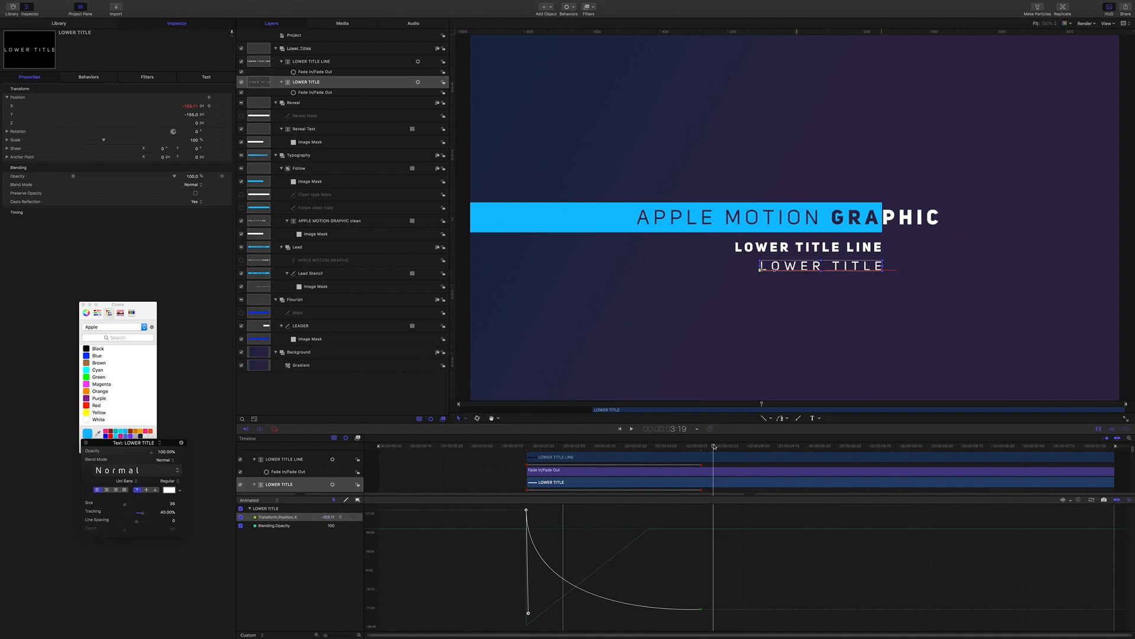
Move the playhead to time 4:00 and collapse the Lower Titles, Reveal, Typography and Flourish groups
left_click(679, 429)
type("400")
key("Return")
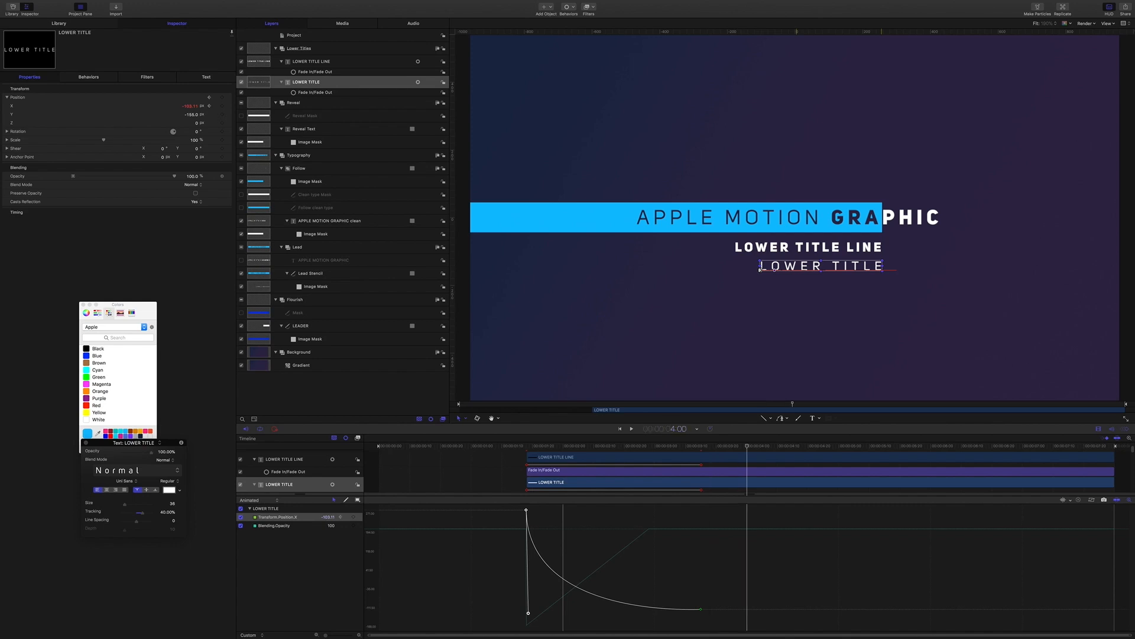
left_click(276, 49)
left_click(276, 62)
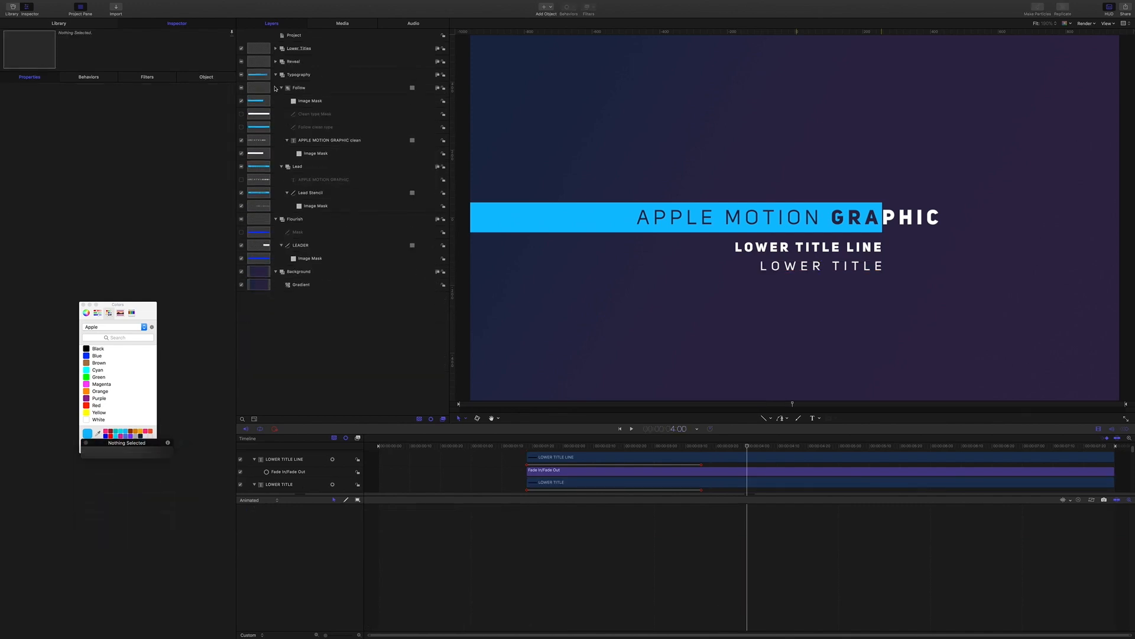
left_click(275, 74)
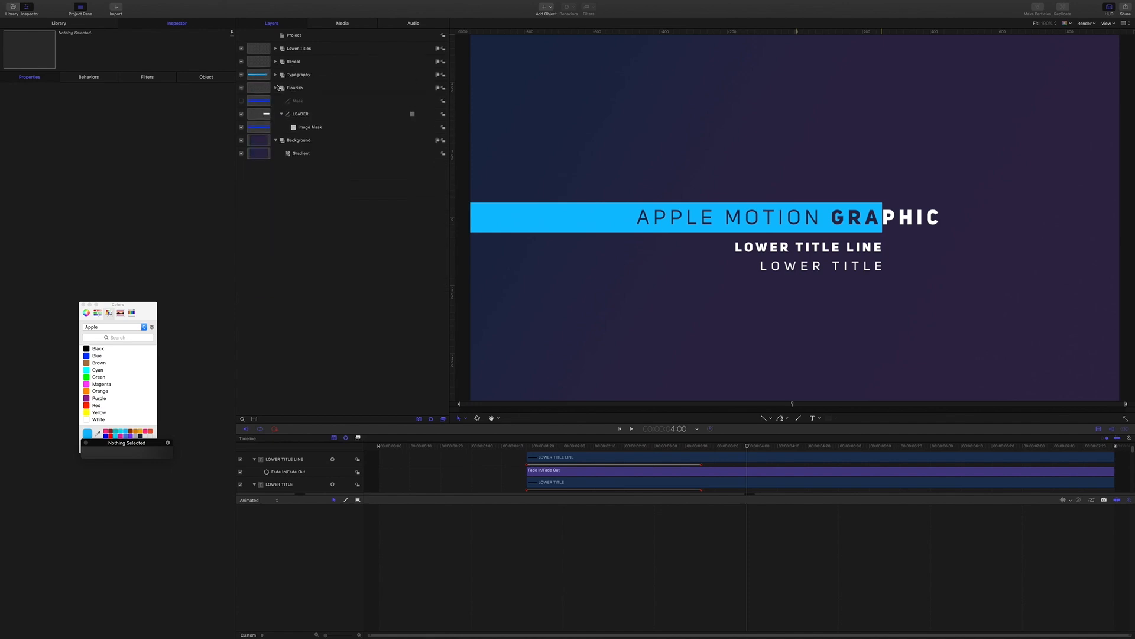
left_click(275, 87)
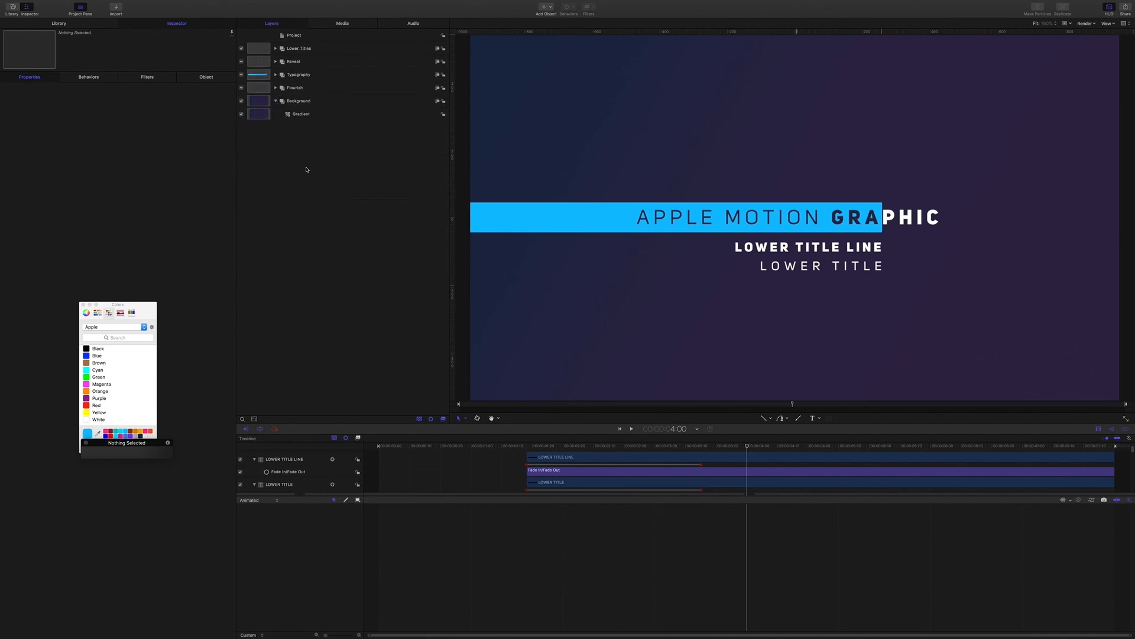
Create a new group above all the others and name it Animate In
key("super+shift+n")
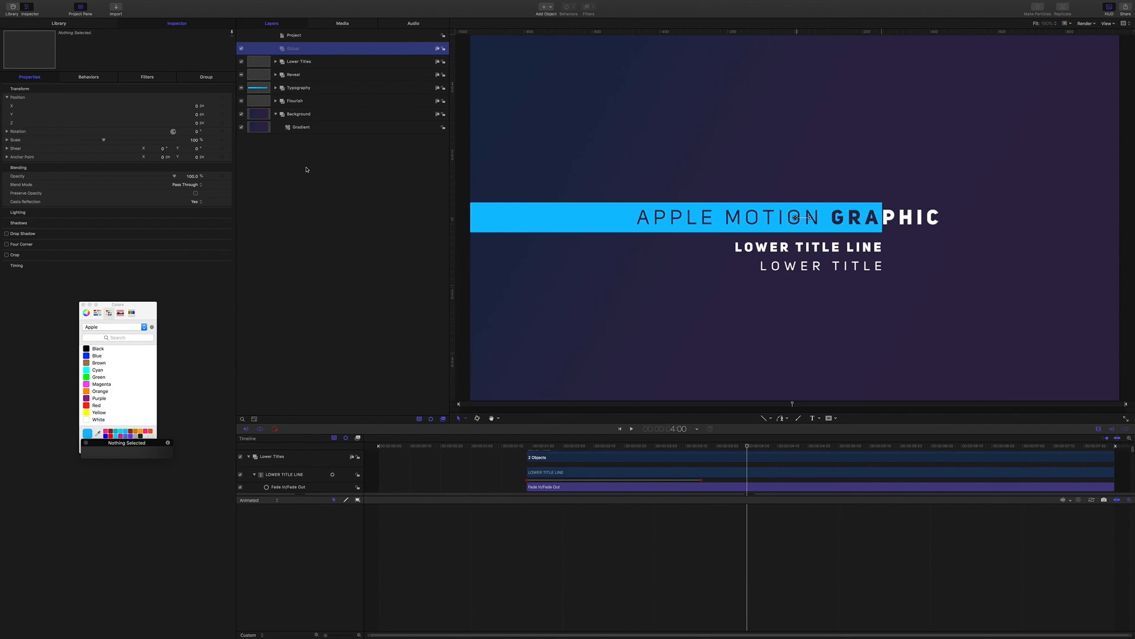
double_click(296, 51)
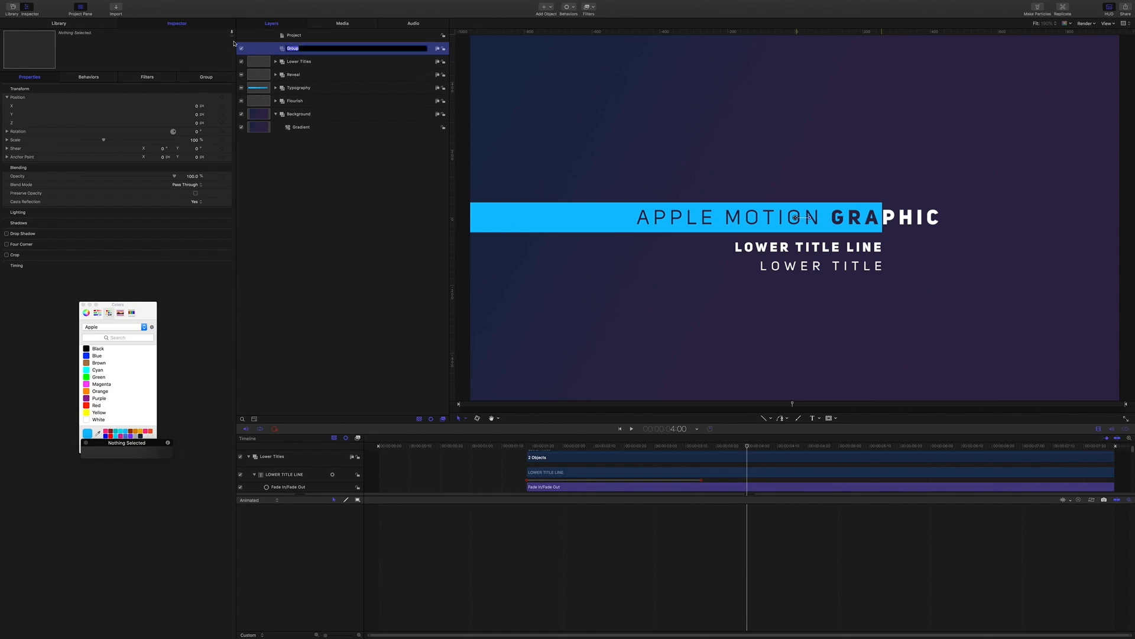
type("Animate In")
key("Return")
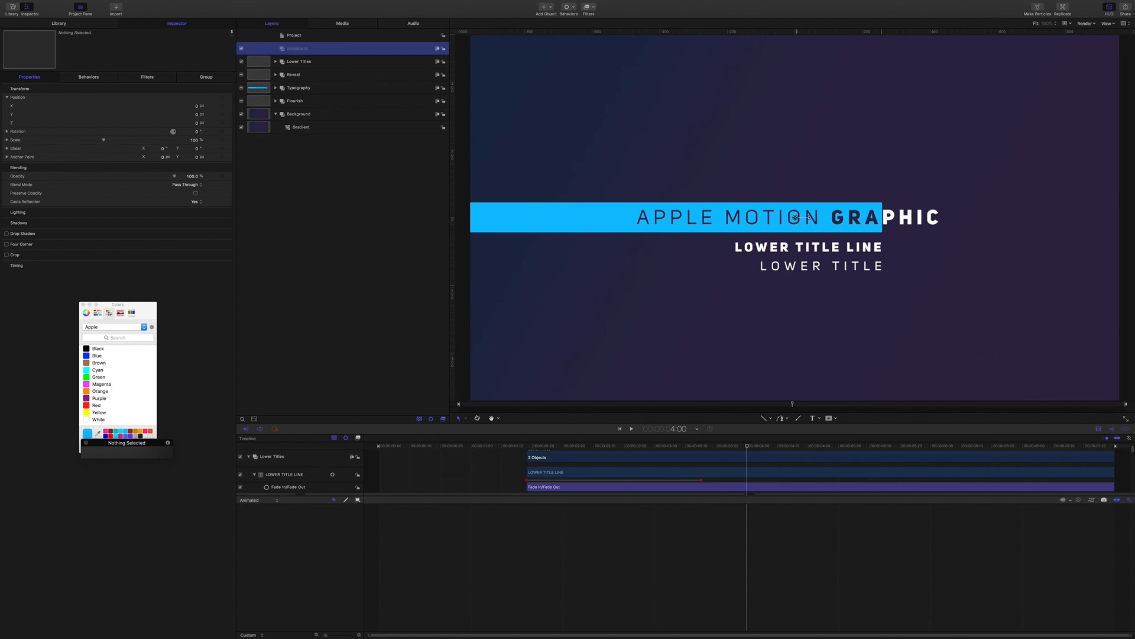
Place the Lower Titles, Reveal, Typography and Flourish groups inside Animate In and trim that group's end to time 4:00
left_click(292, 62)
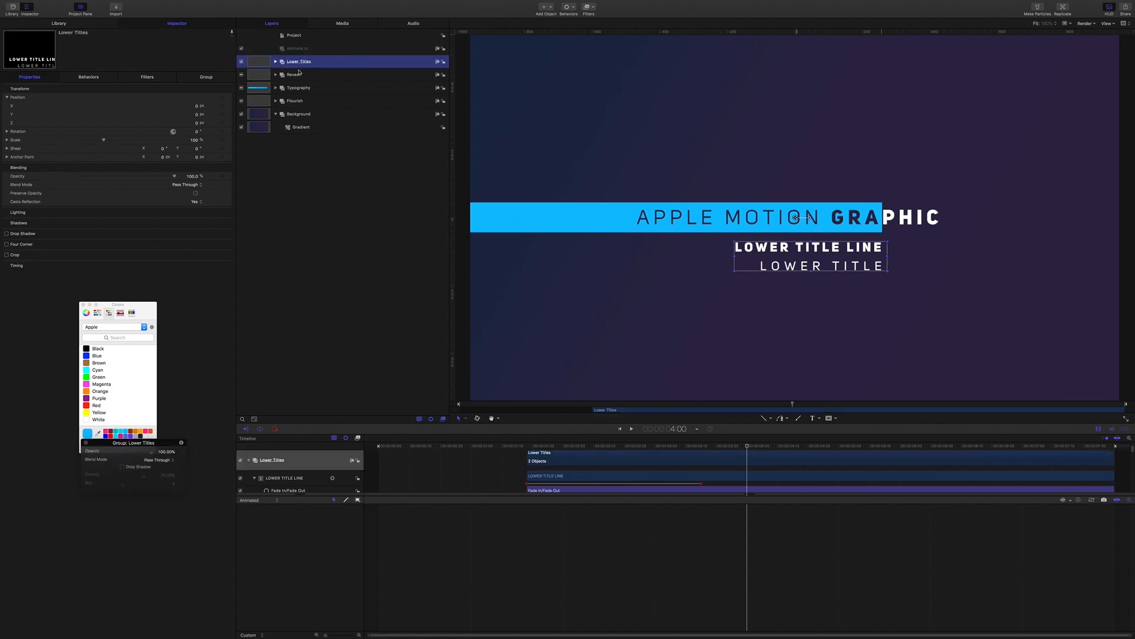
left_click(297, 101, "shift")
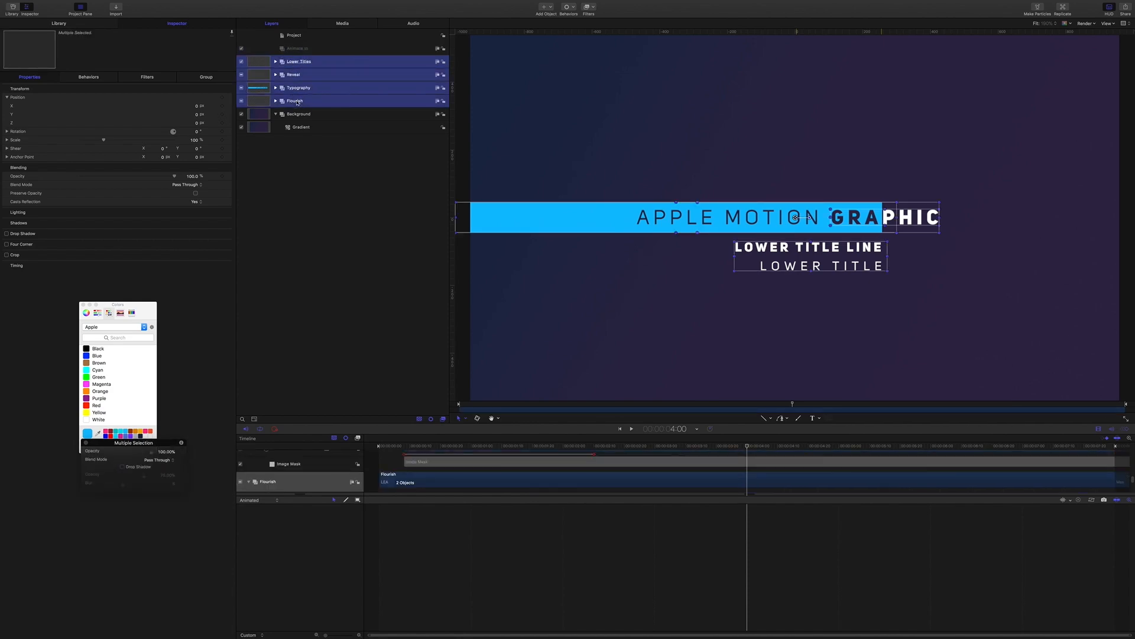
left_click_drag(297, 101, 304, 52)
left_click(301, 49)
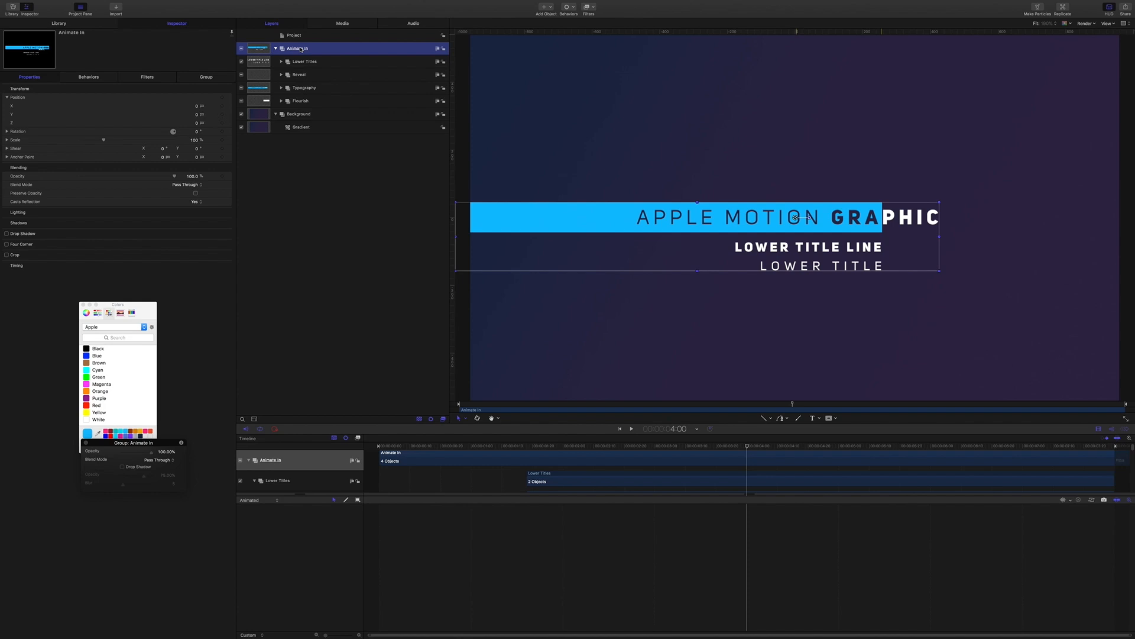
key("alt+bracketright")
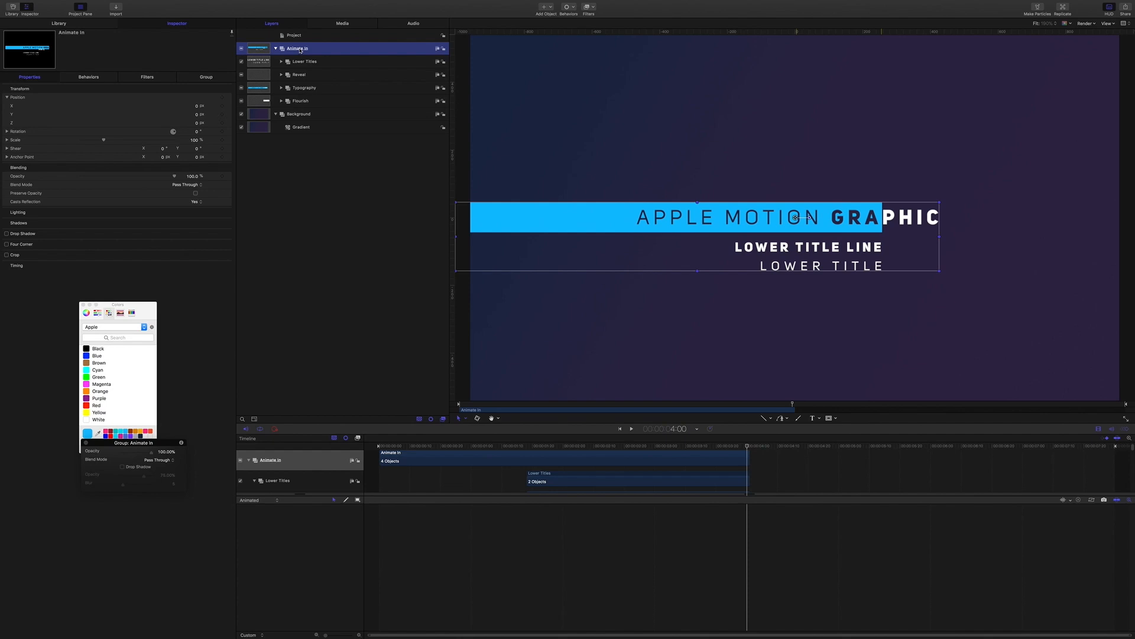
Make a clone layer of the Animate In group and shift it to start at time 4:00
right_click(299, 50)
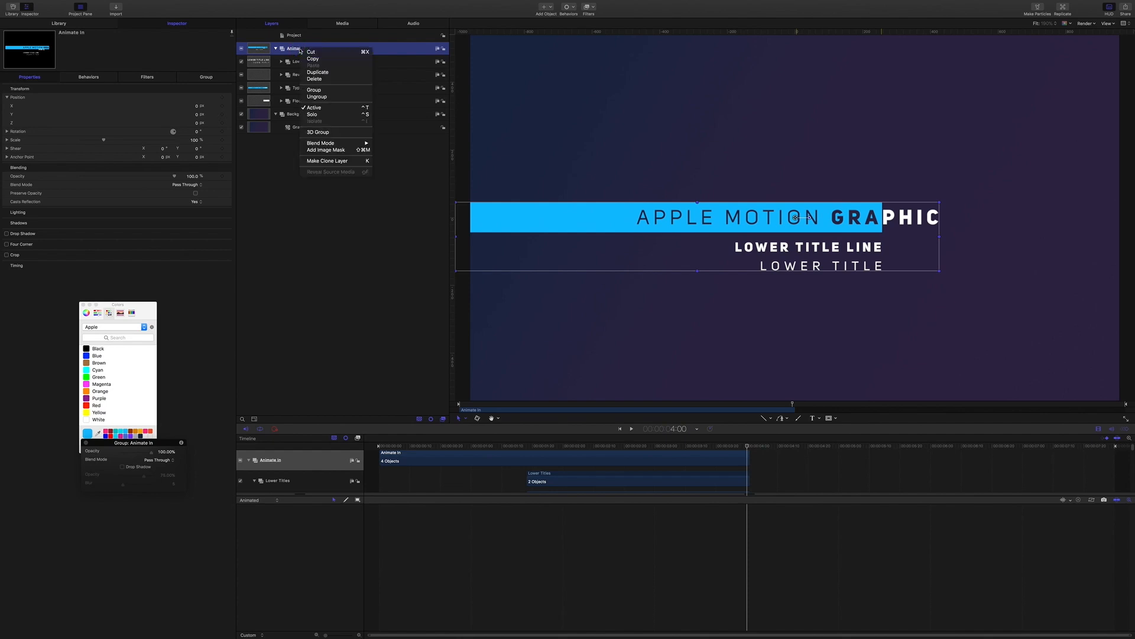
left_click(338, 162)
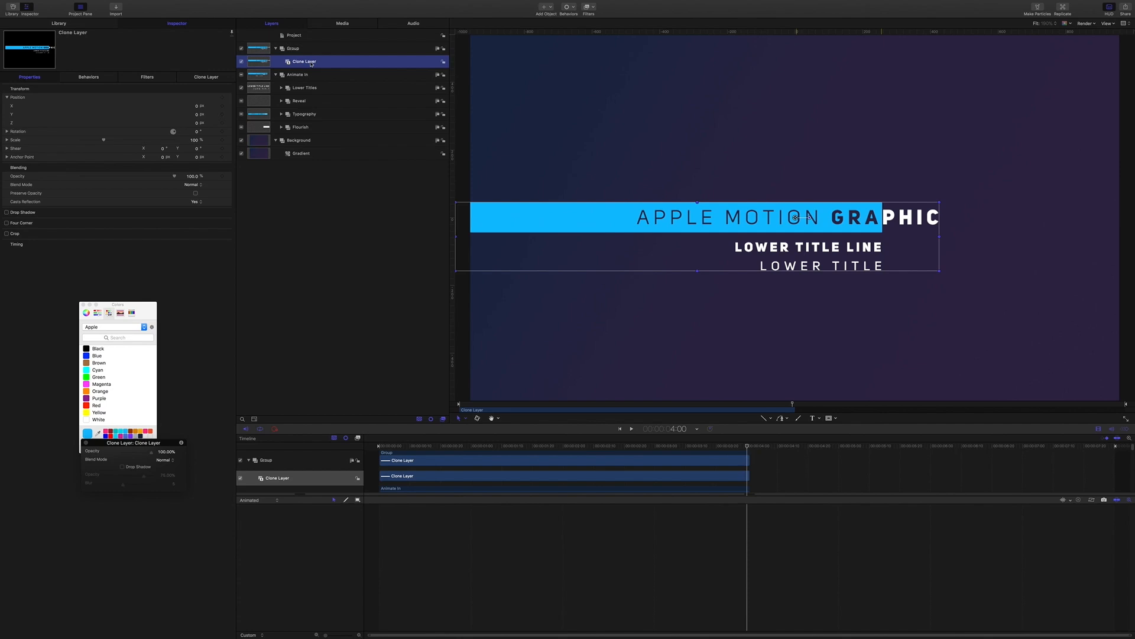
key("shift+[")
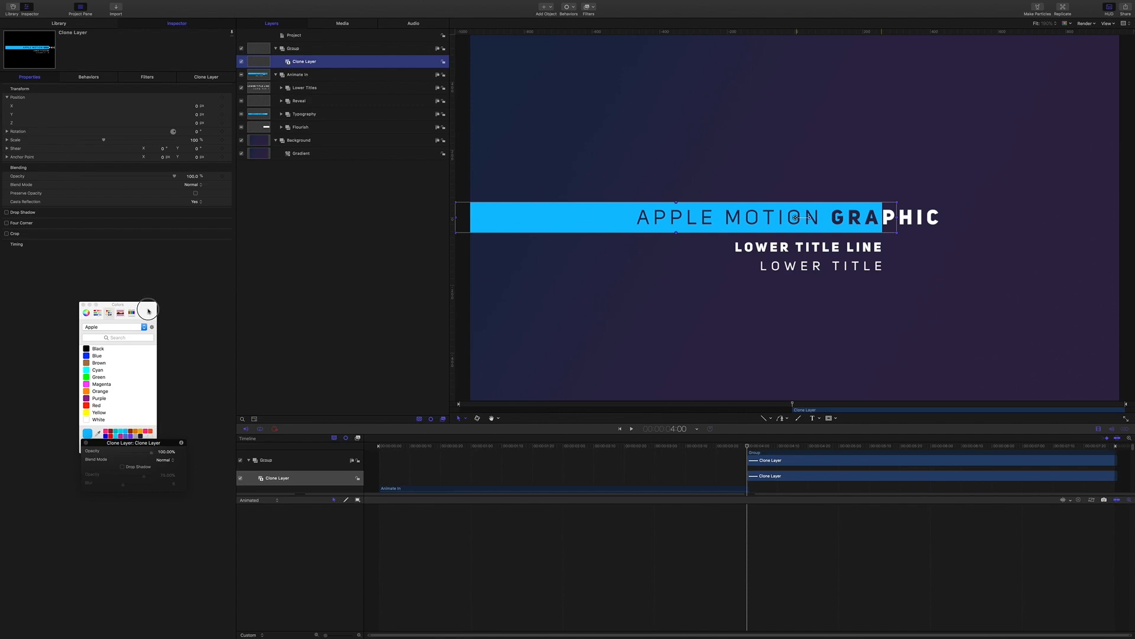
Move the Colors window out of the way and turn on Reverse in the clone layer's timing settings
left_click_drag(142, 304, 98, 382)
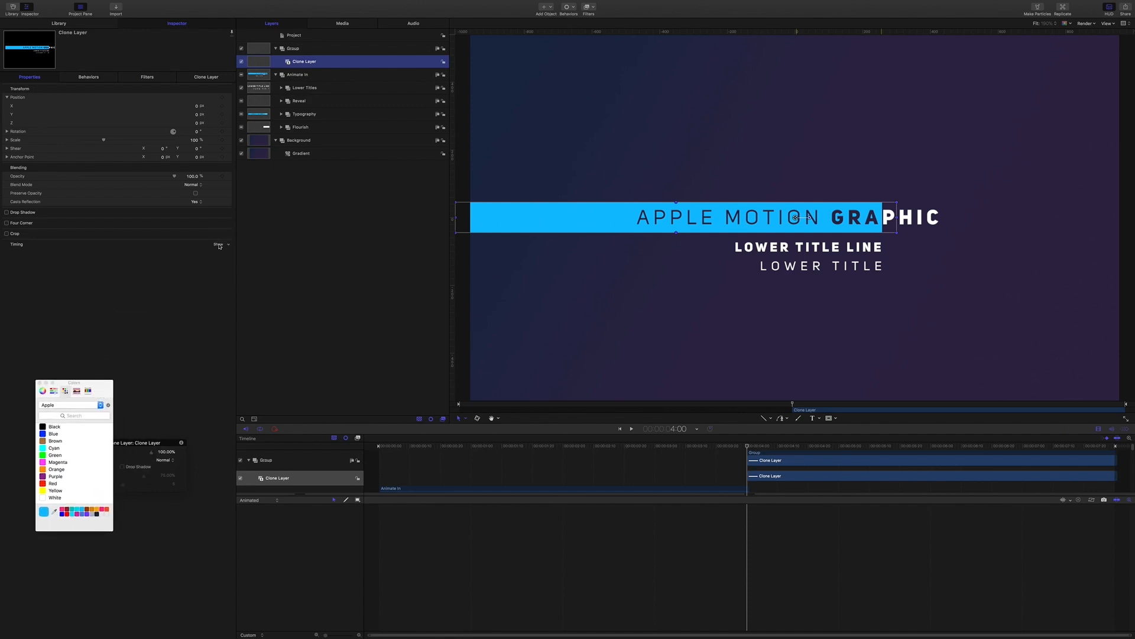
left_click(223, 243)
left_click(196, 295)
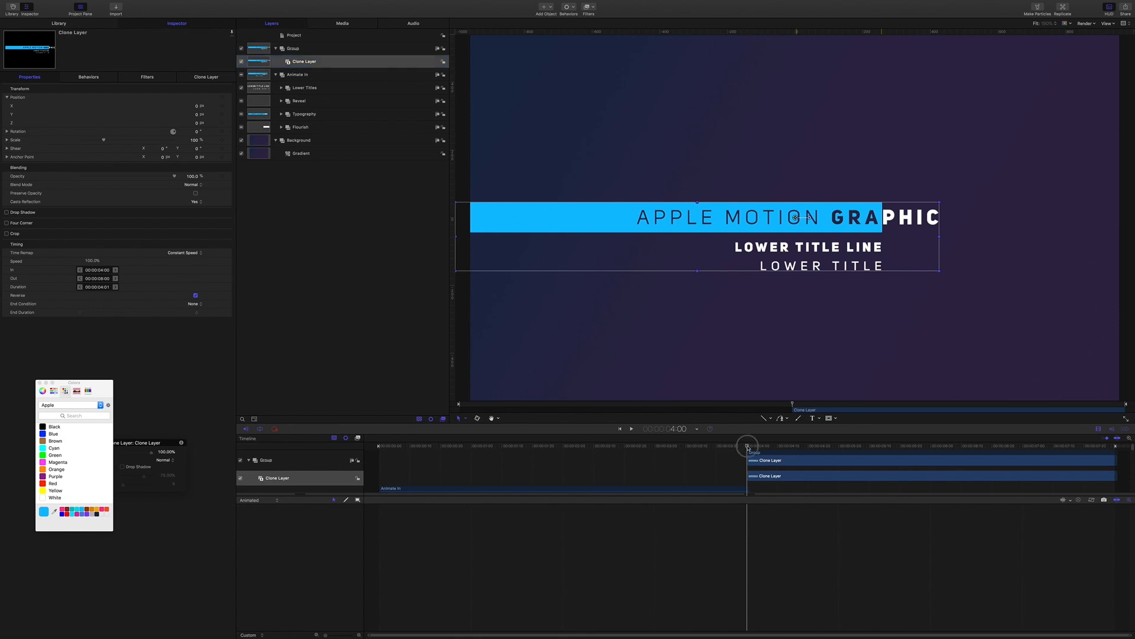
Play the whole project from the start to check the title animating in and back out
key("Home")
left_click(396, 347)
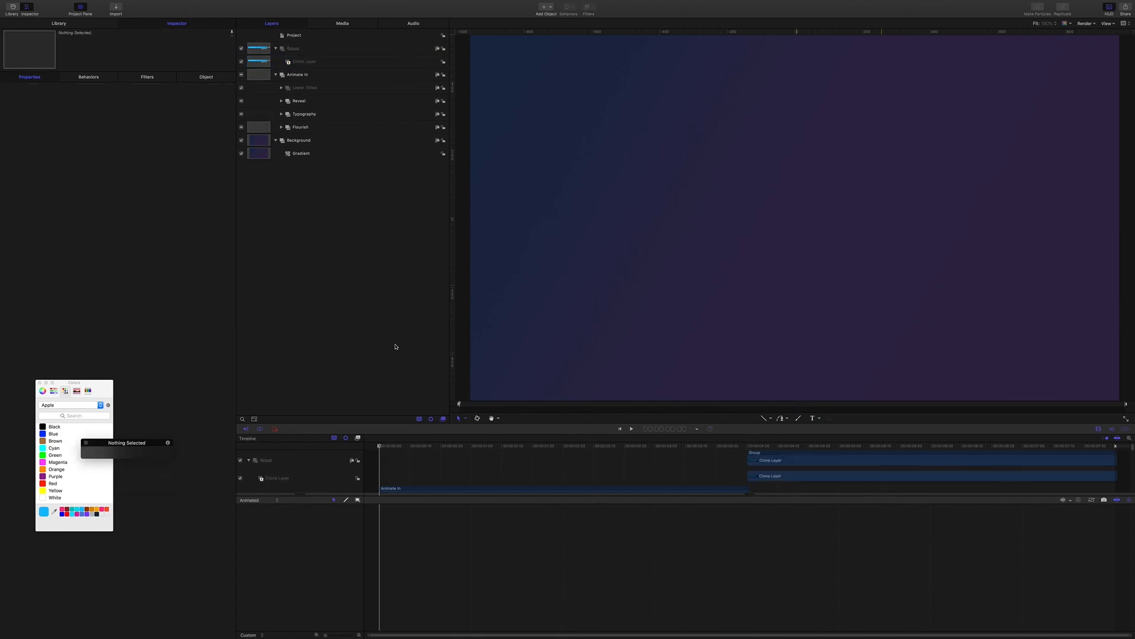
key("space")
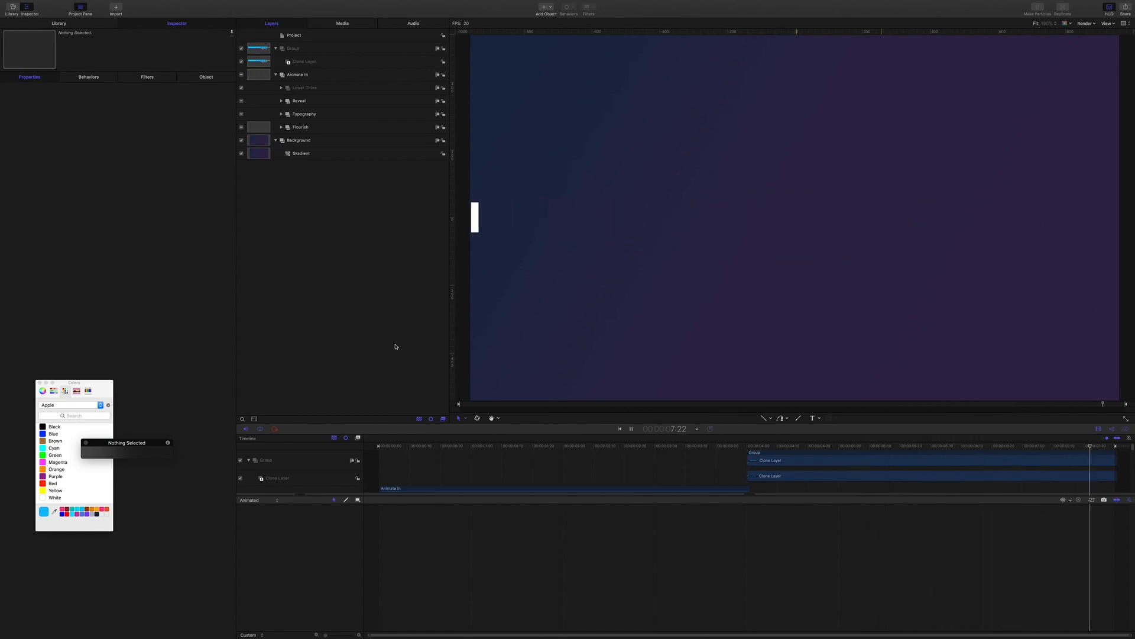
key("space")
left_click(369, 261)
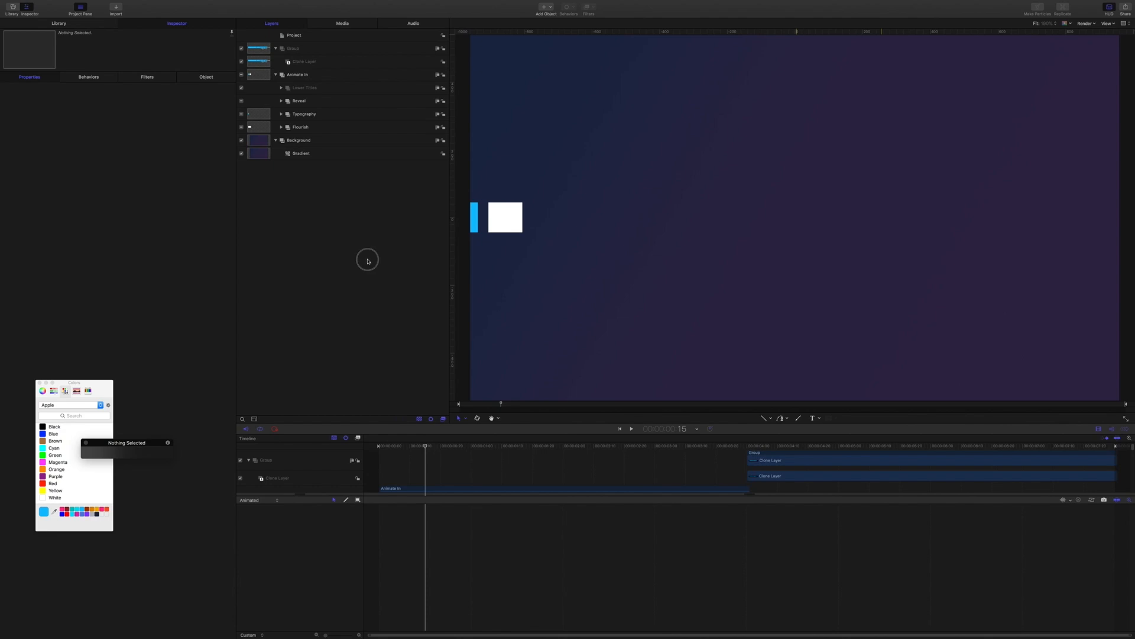
Enable motion blur in the canvas render settings
left_click(1107, 24)
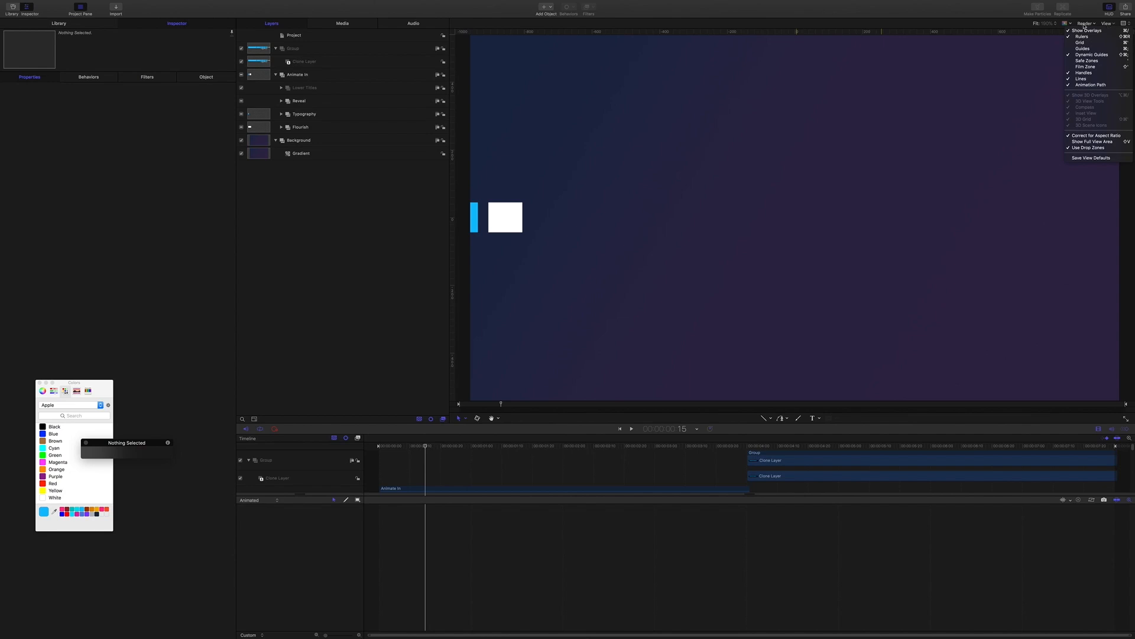
left_click(1085, 24)
left_click(1085, 24)
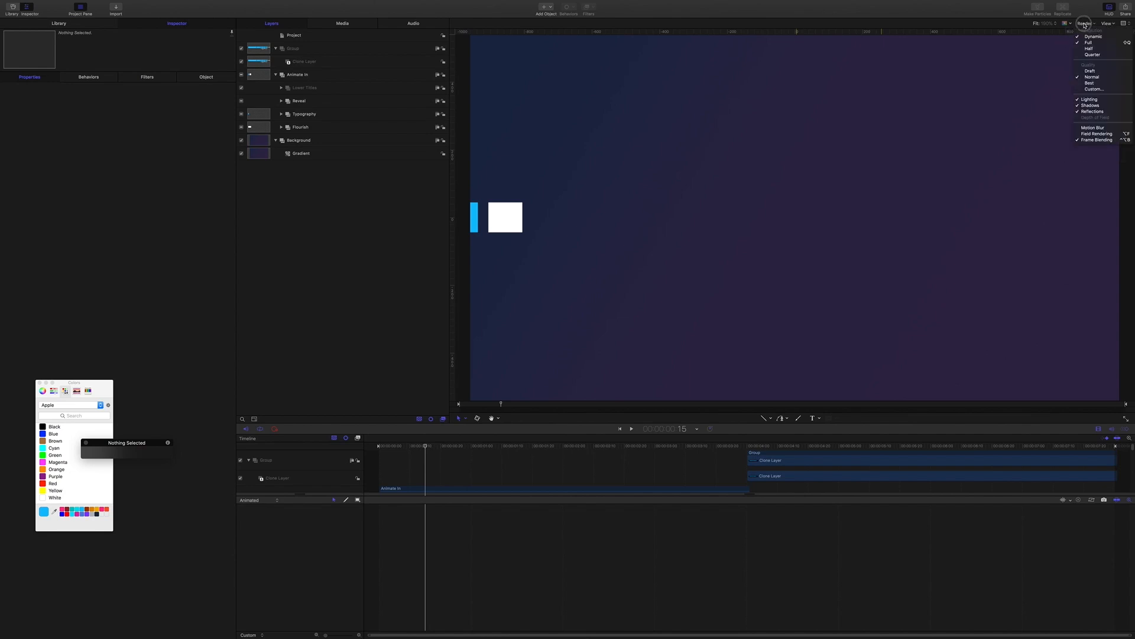
left_click(1083, 128)
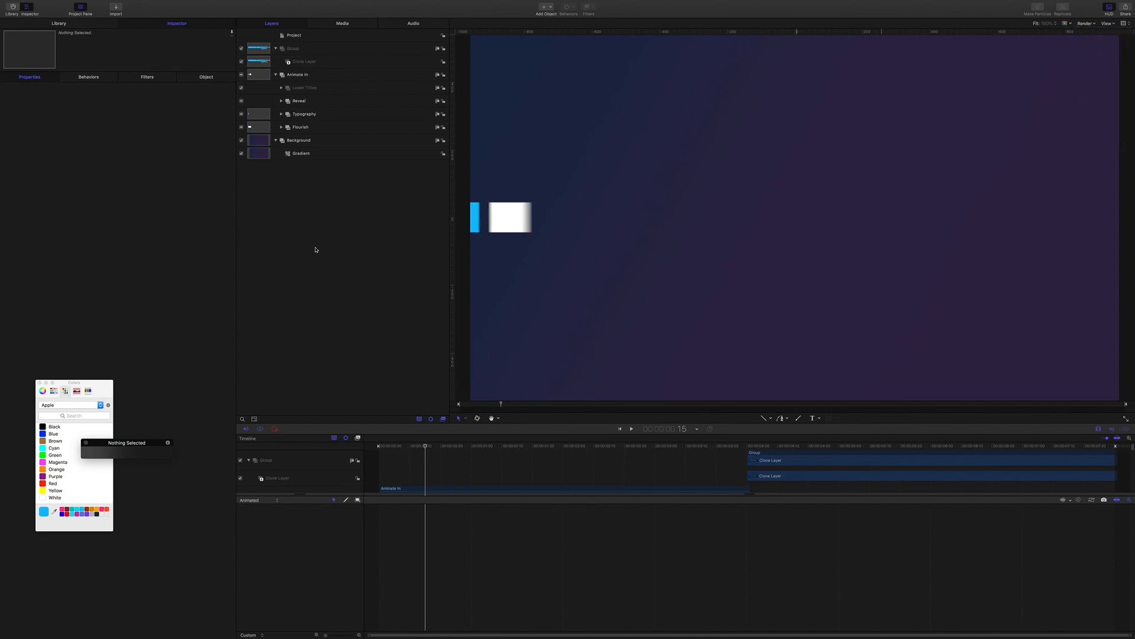
Create a RAM preview of the whole project and play the motion-blurred animation from the start
key("Home")
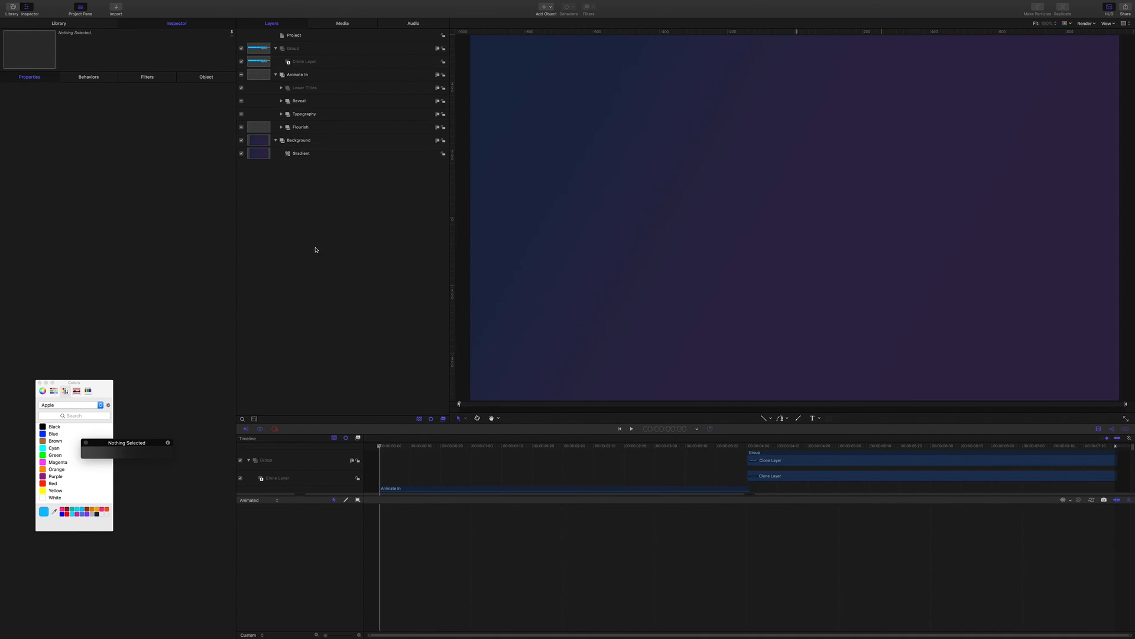
key("super+r")
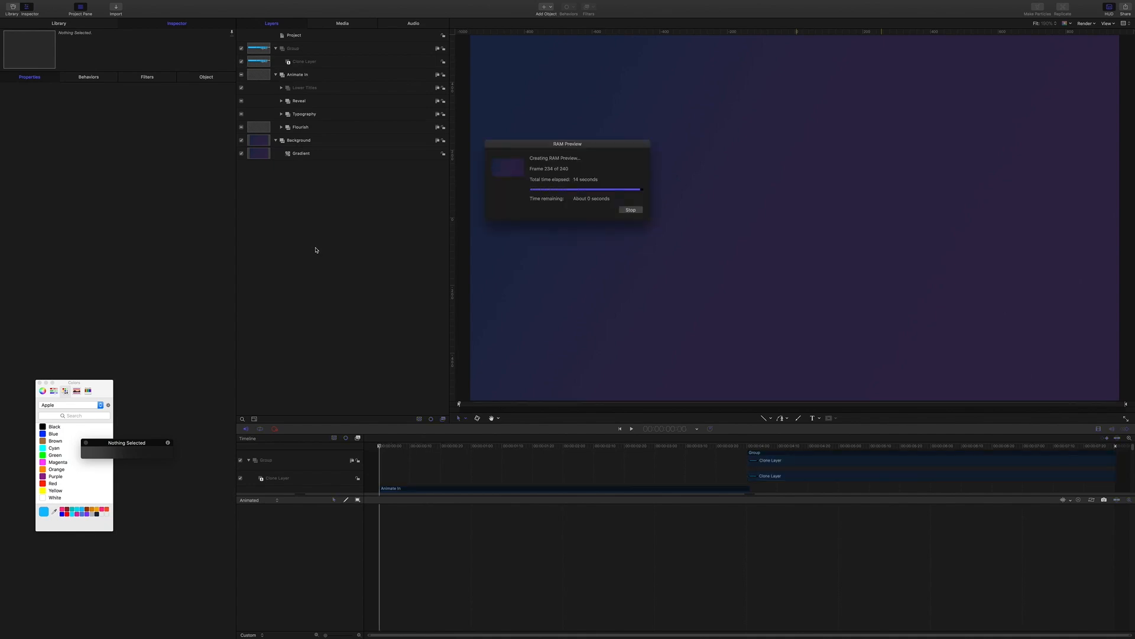
left_click(314, 263)
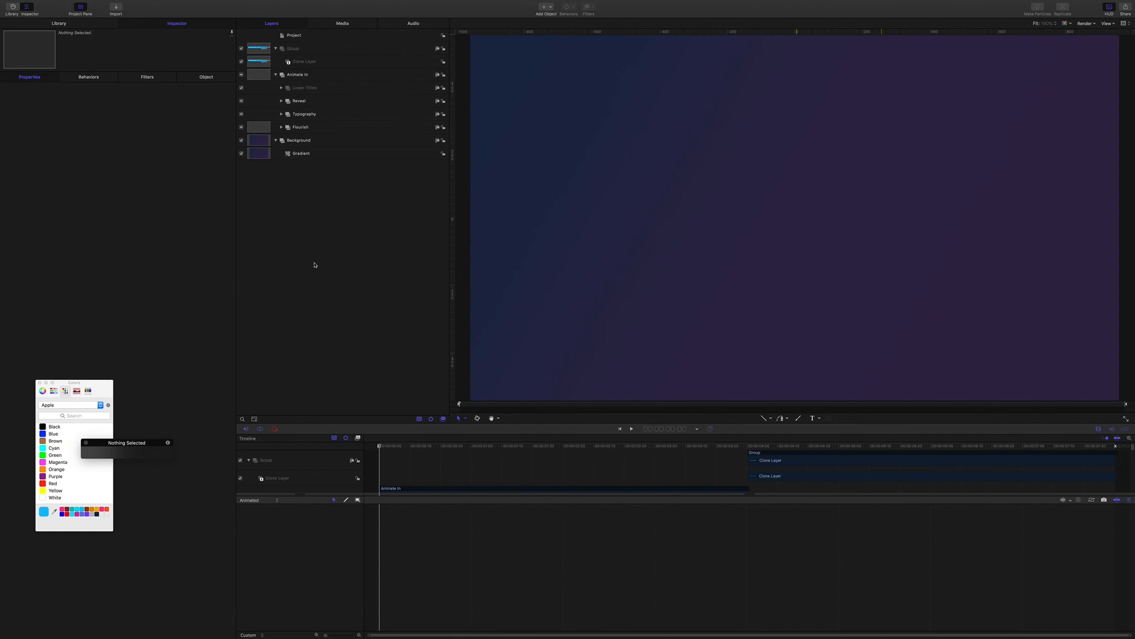
key("space")
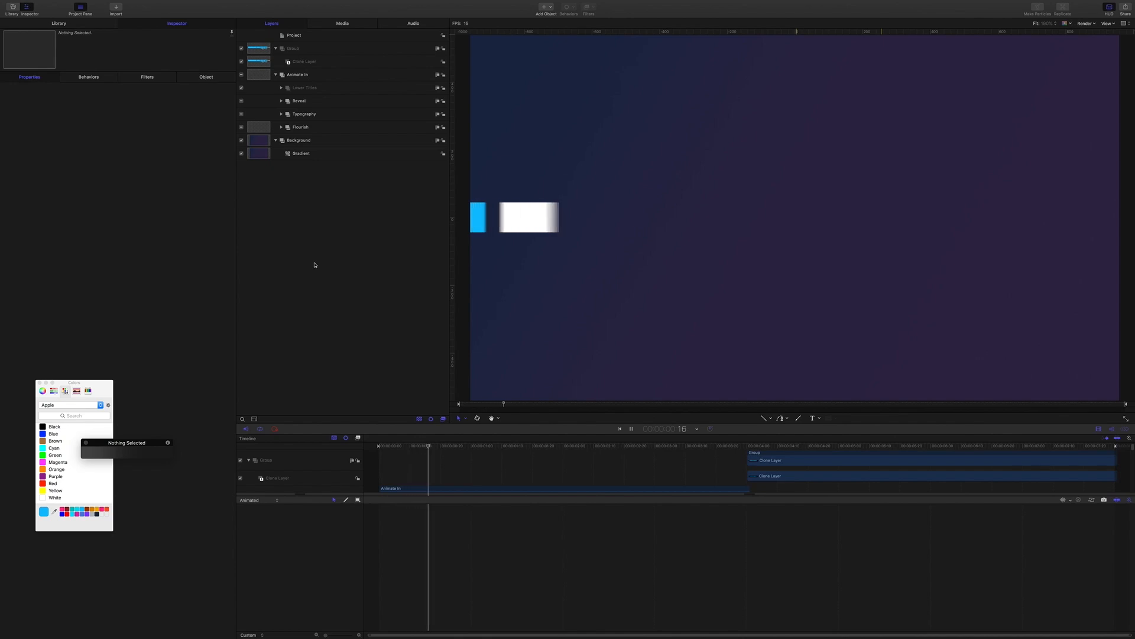